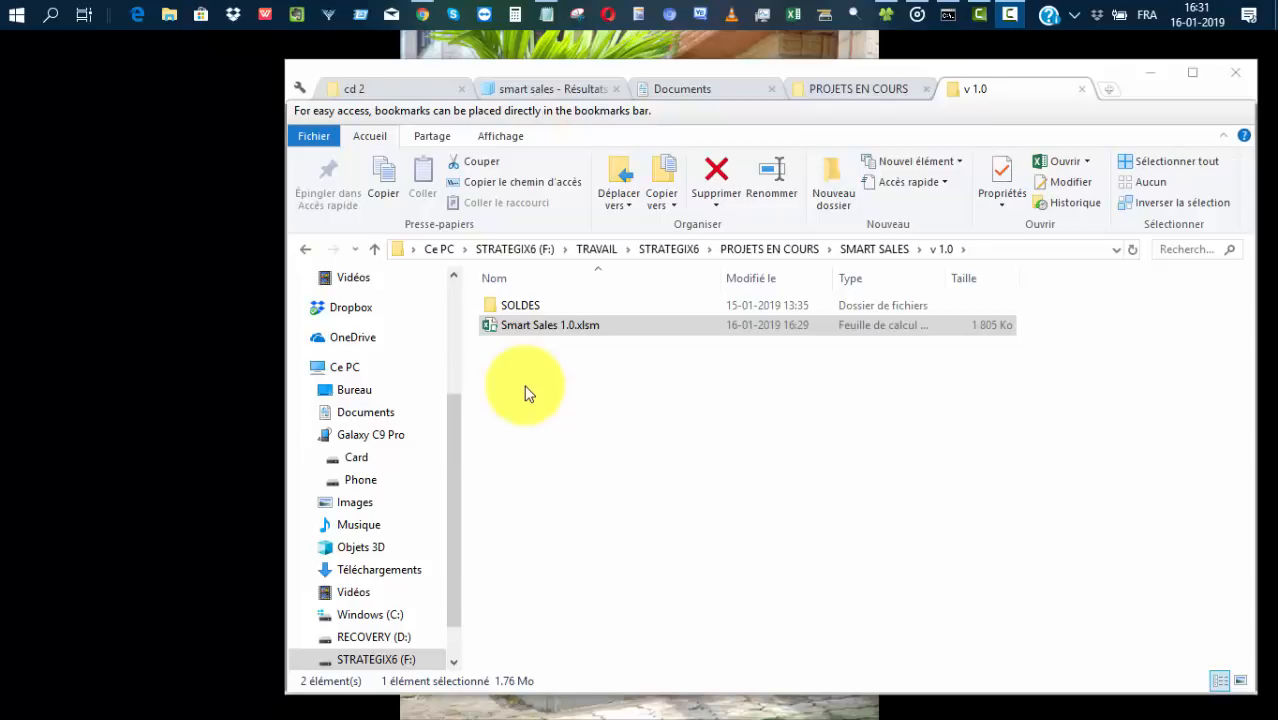
Open the Smart Sales 1.0.xlsm workbook from the v 1.0 folder.
{"action": "left_click", "coordinate": [528, 330]}
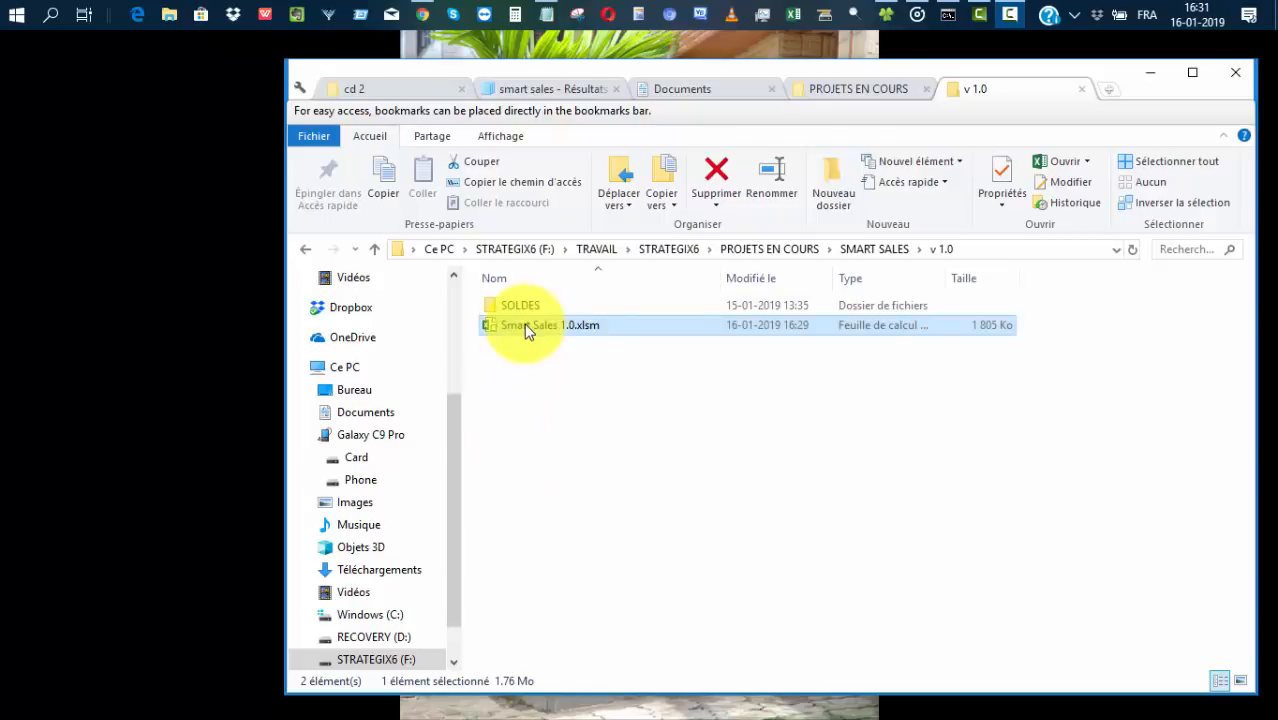
{"action": "double_click", "coordinate": [527, 330]}
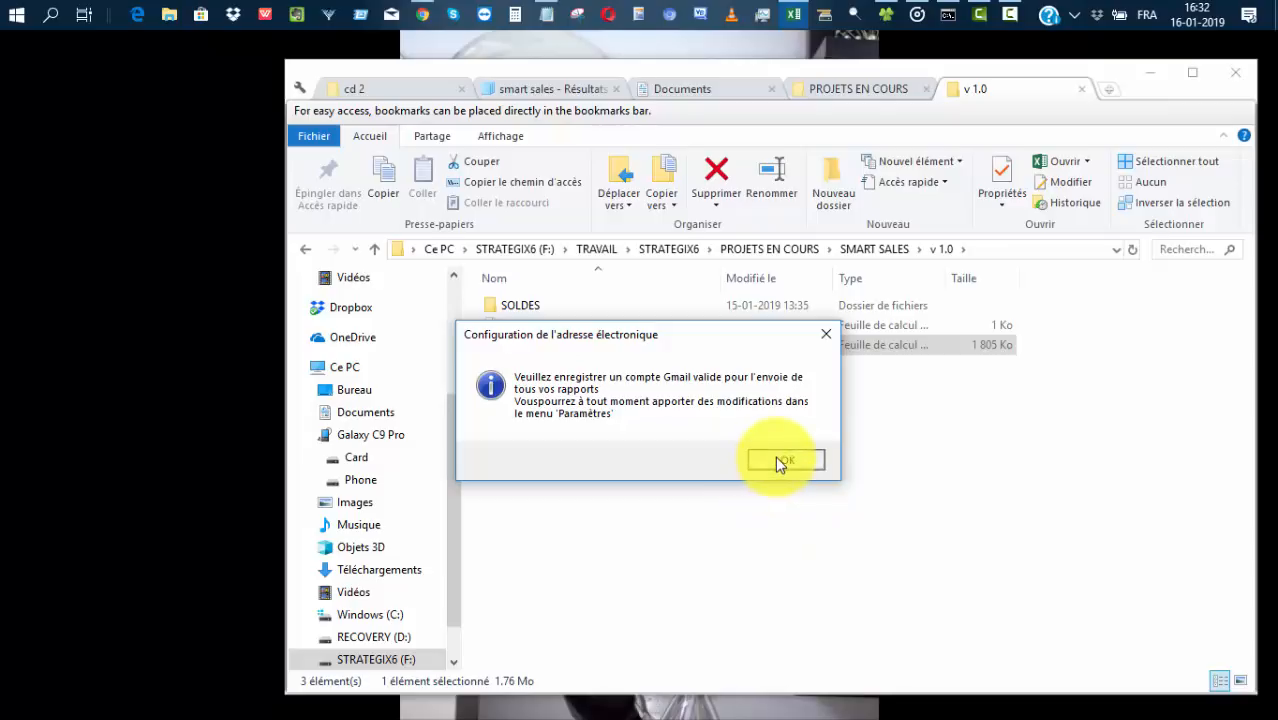
Enter the Gmail address and its password twice in Parametres mails, then activate messaging.
{"action": "left_click", "coordinate": [775, 458]}
{"action": "left_click_drag", "start_coordinate": [648, 78], "coordinate": [900, 143]}
{"action": "left_click", "coordinate": [493, 268]}
{"action": "left_click_drag", "start_coordinate": [637, 274], "coordinate": [560, 194]}
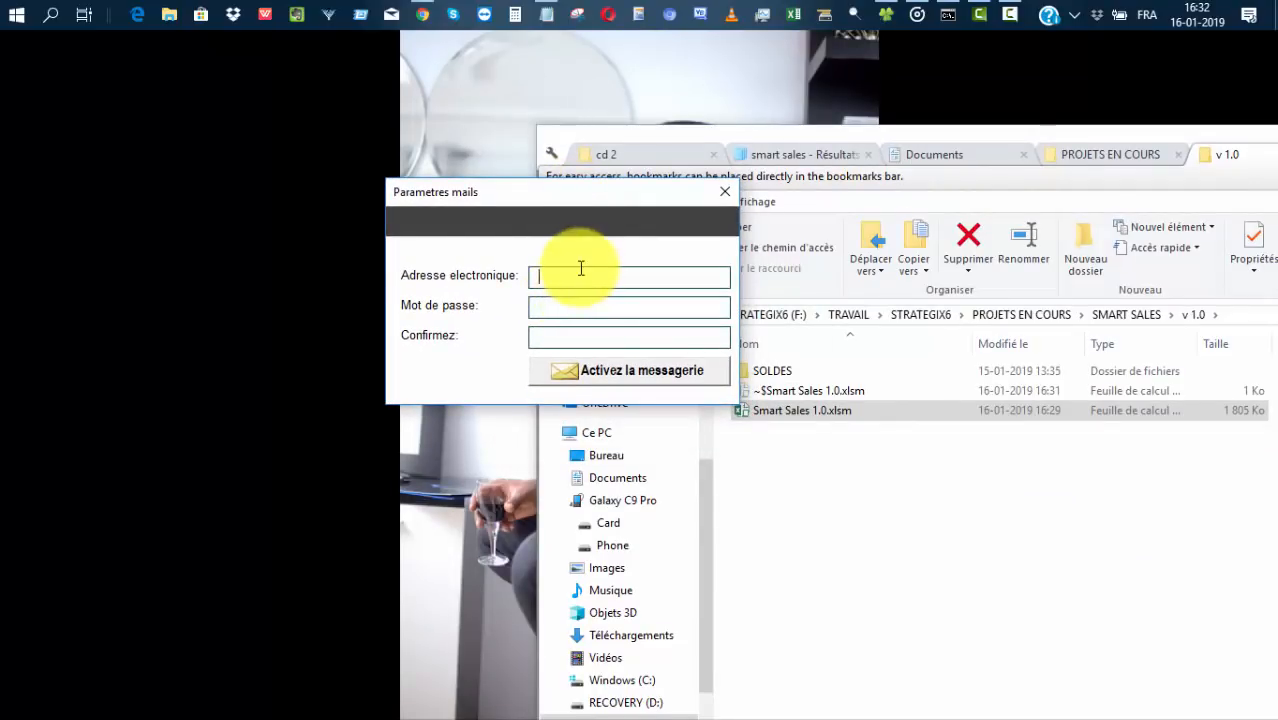
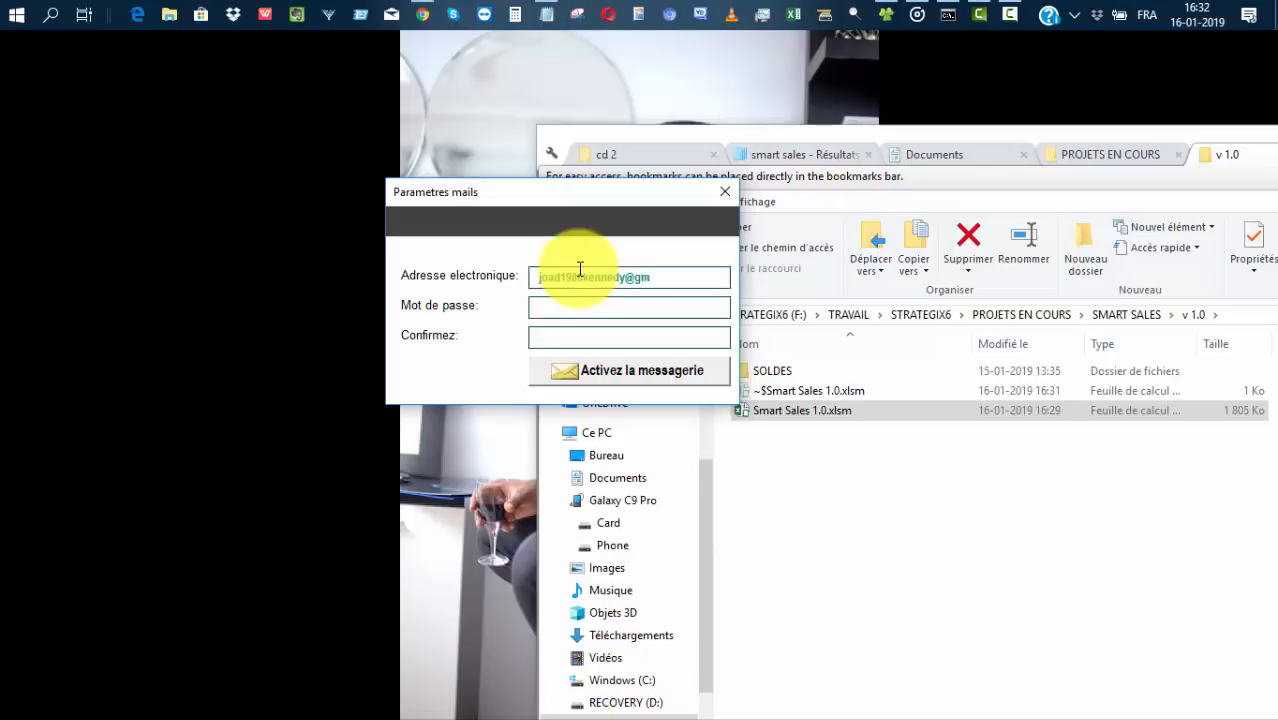
{"action": "key", "text": "Tab"}
{"action": "type", "text": "*******"}
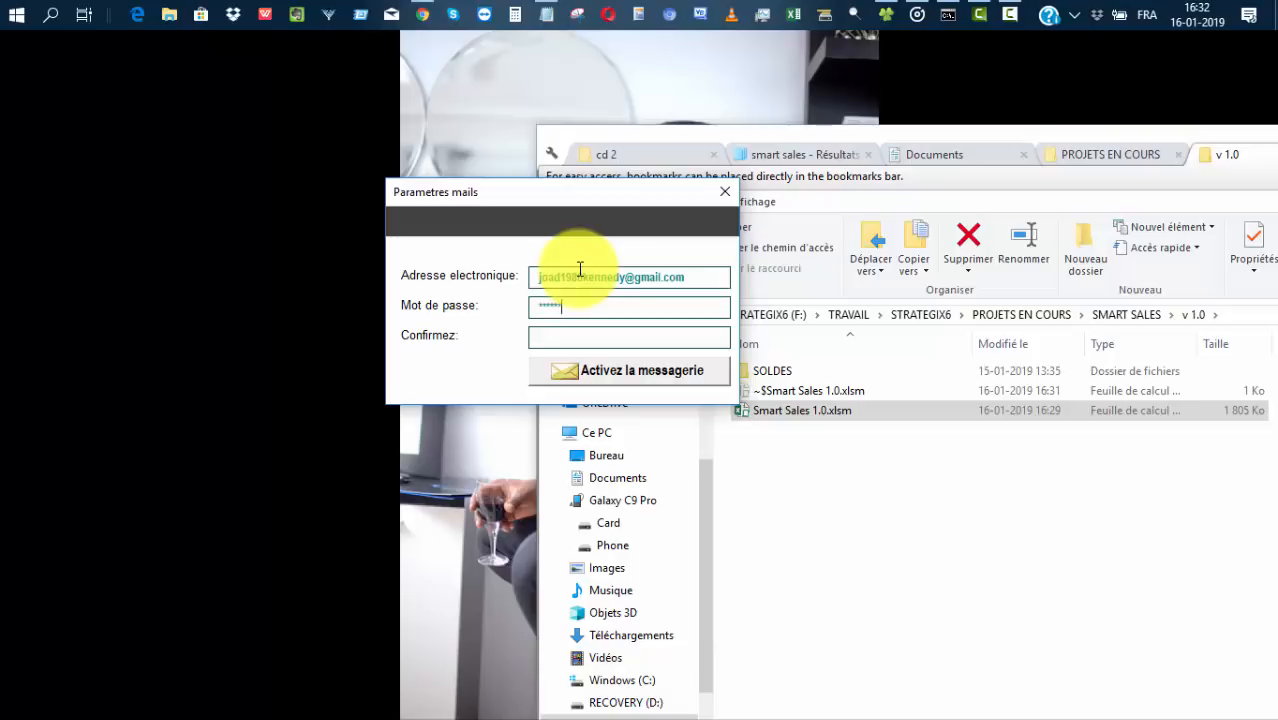
{"action": "type", "text": "*****"}
{"action": "key", "text": "Tab"}
{"action": "type", "text": "**********"}
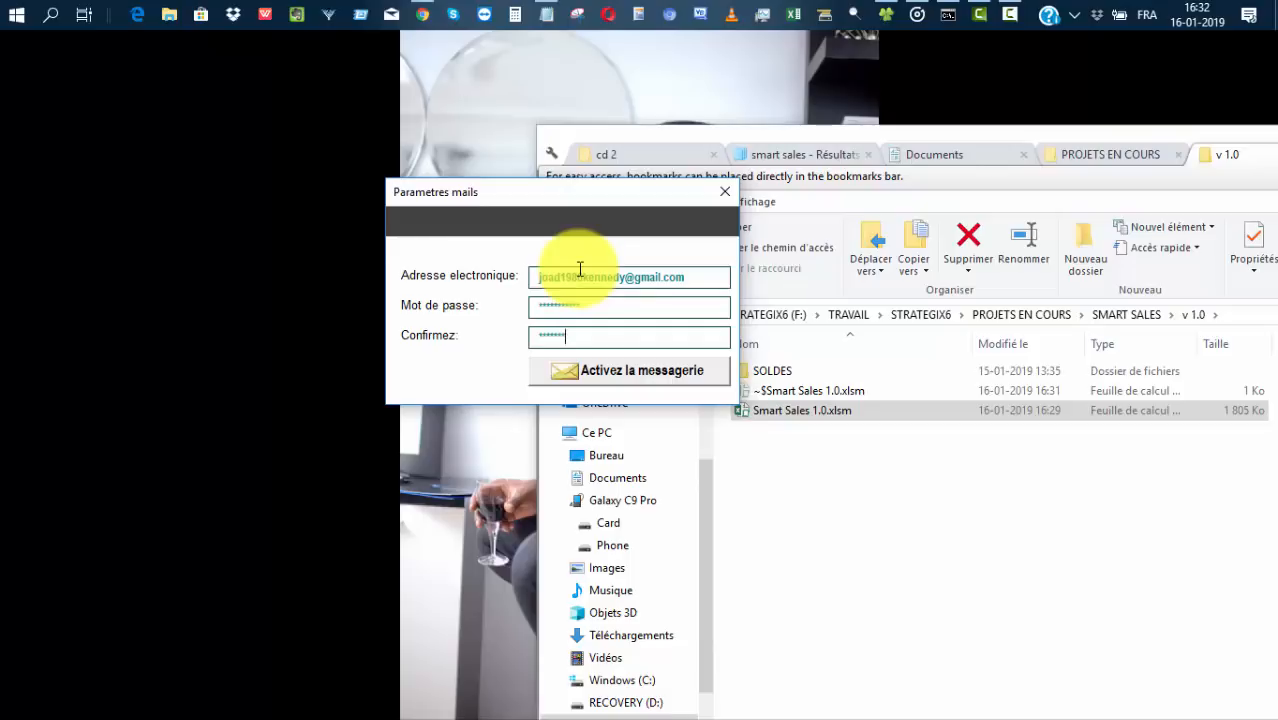
{"action": "type", "text": "**"}
{"action": "left_click", "coordinate": [589, 381]}
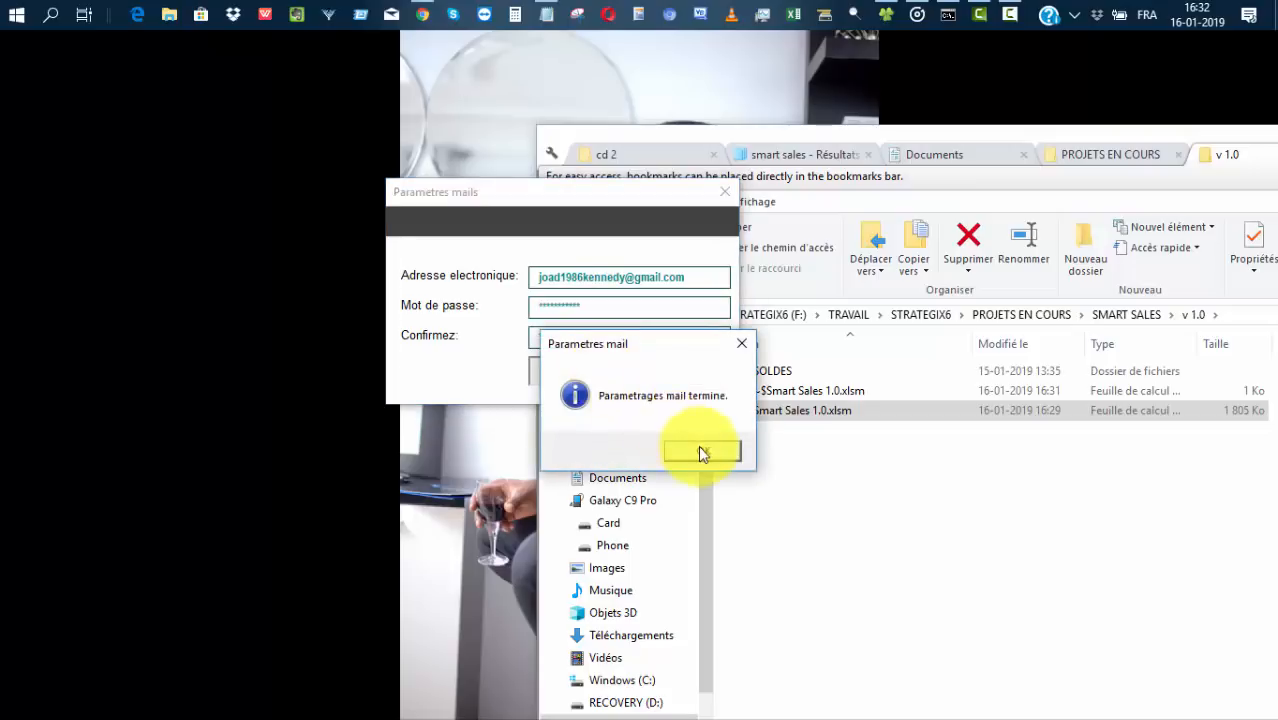
{"action": "left_click", "coordinate": [700, 451]}
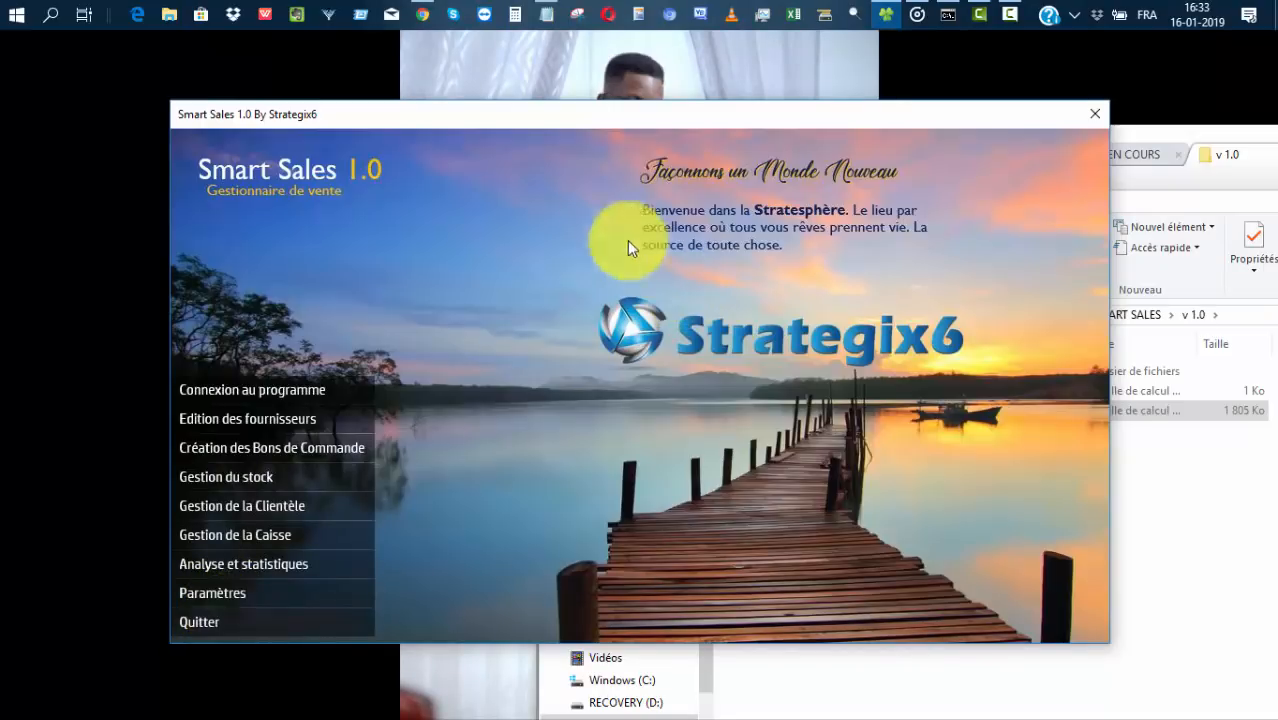
Open Connexion au programme and fill in user Admin with its password.
{"action": "left_click_drag", "start_coordinate": [644, 114], "coordinate": [669, 86]}
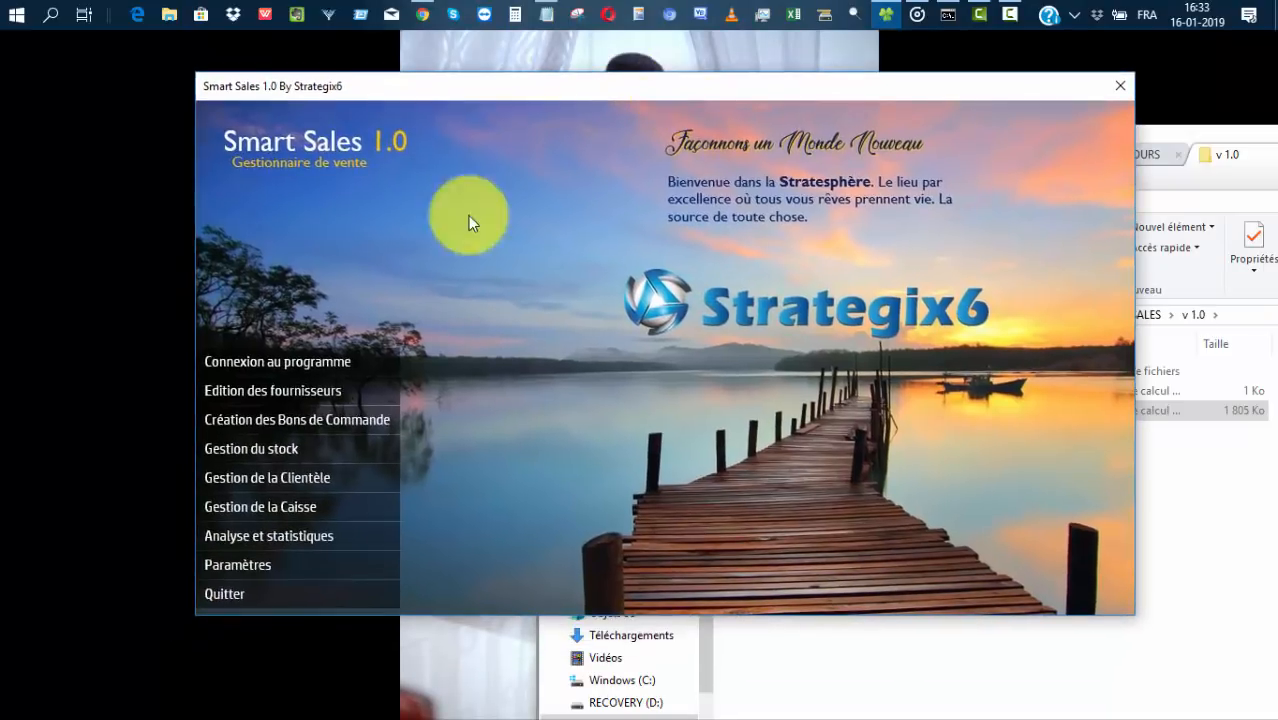
{"action": "left_click", "coordinate": [260, 359]}
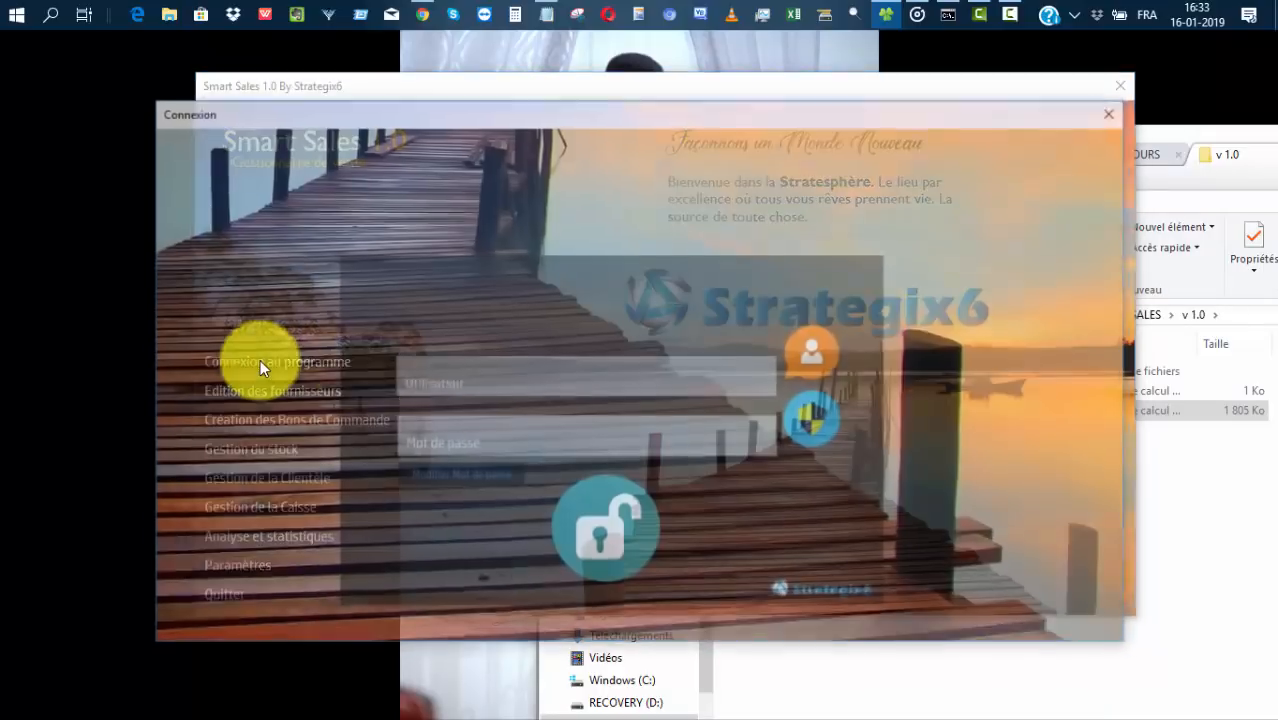
{"action": "type", "text": "Admin"}
{"action": "key", "text": "Tab"}
{"action": "type", "text": "*****"}
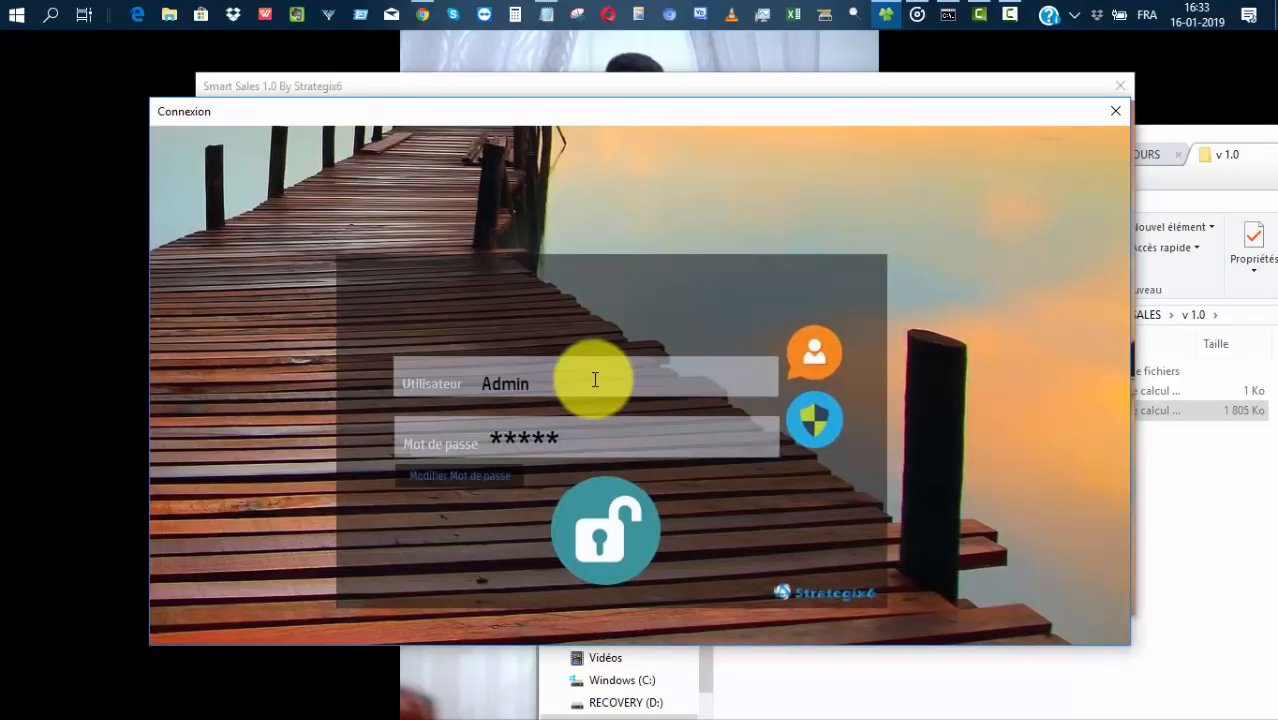
Authenticate as Admin in Modifier Mot de passe, then close it without changing the password.
{"action": "left_click", "coordinate": [438, 476]}
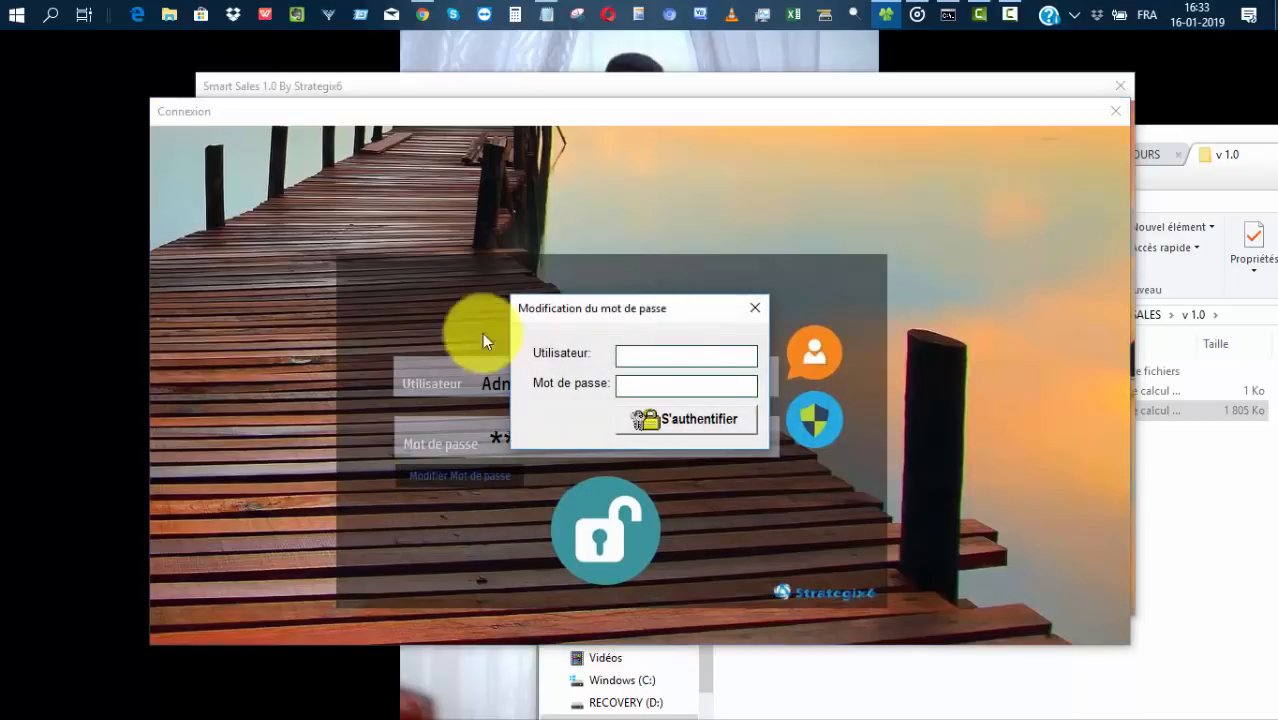
{"action": "left_click", "coordinate": [690, 356]}
{"action": "type", "text": "Admin"}
{"action": "key", "text": "Tab"}
{"action": "type", "text": "admin"}
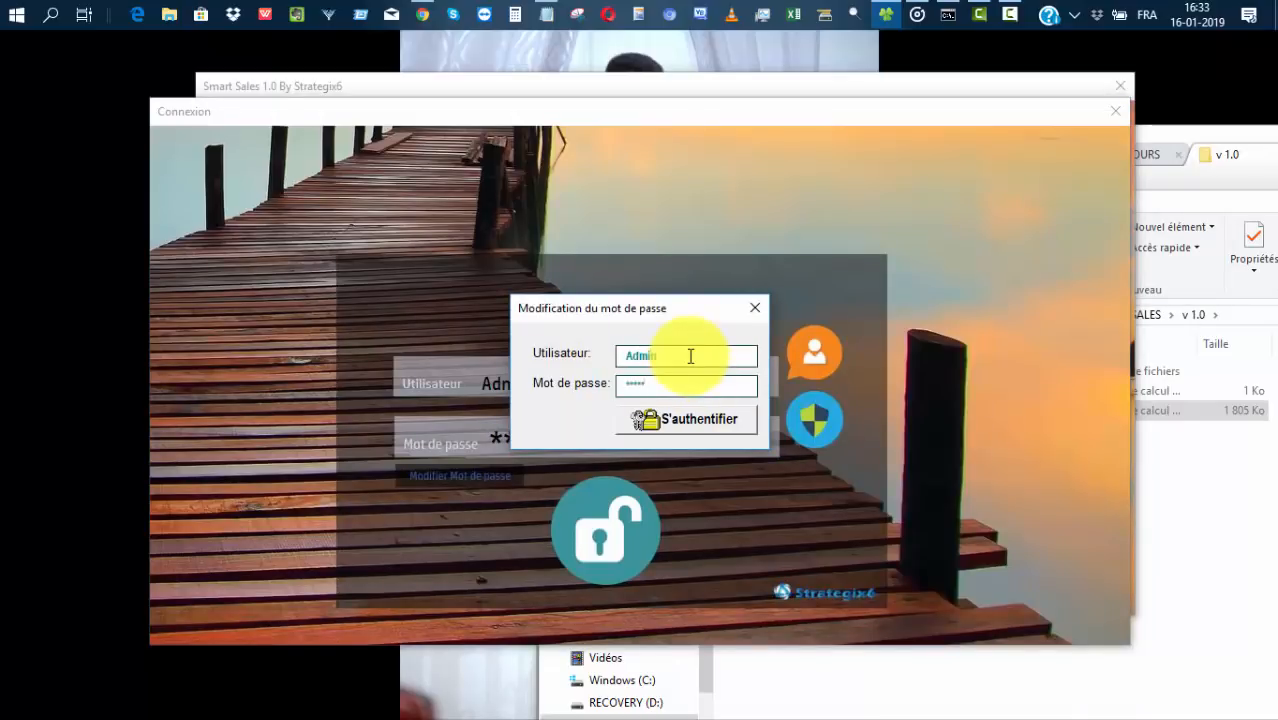
{"action": "left_click", "coordinate": [713, 425]}
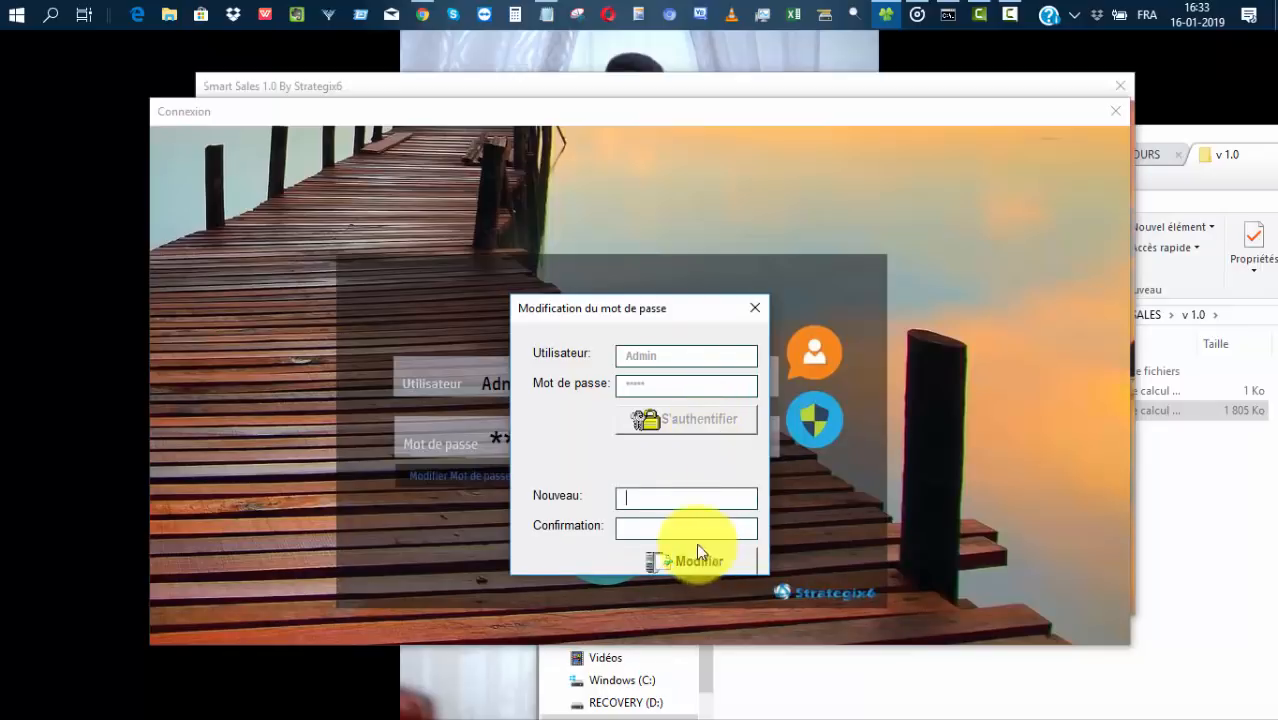
{"action": "left_click", "coordinate": [755, 308]}
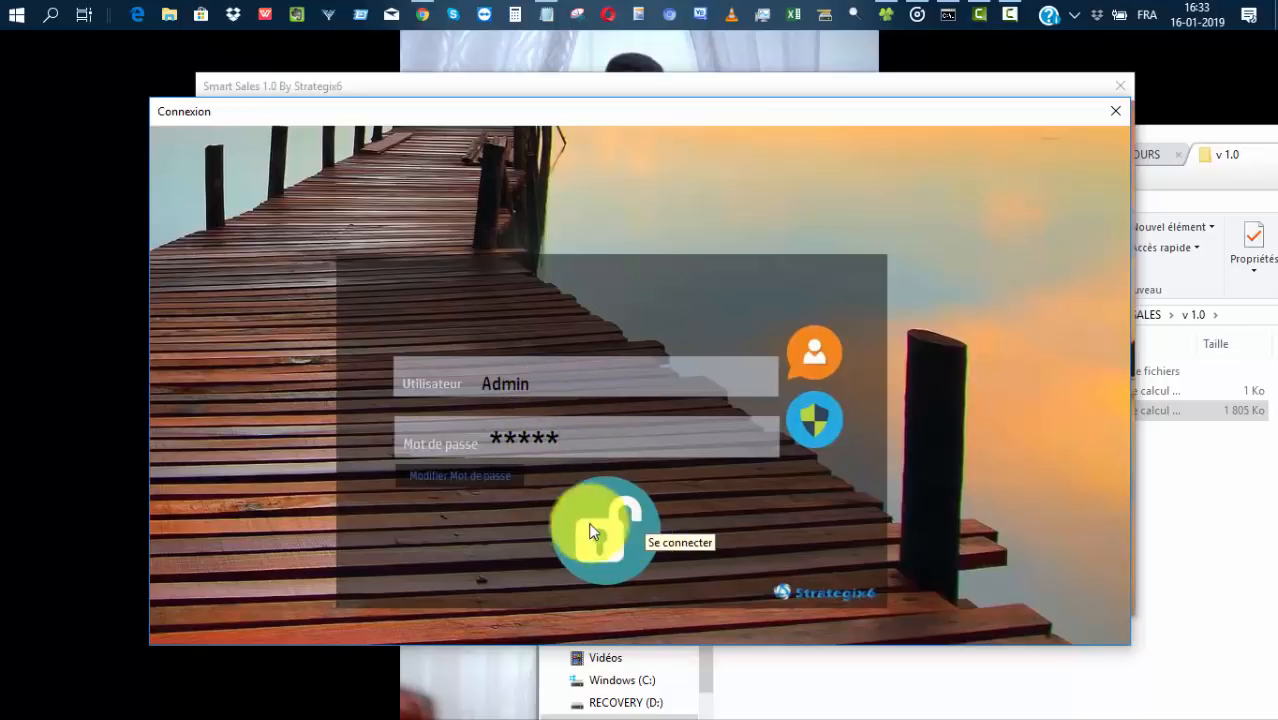
Log in as Admin, go to Paramètres and open the Creer un compte form.
{"action": "left_click", "coordinate": [628, 485]}
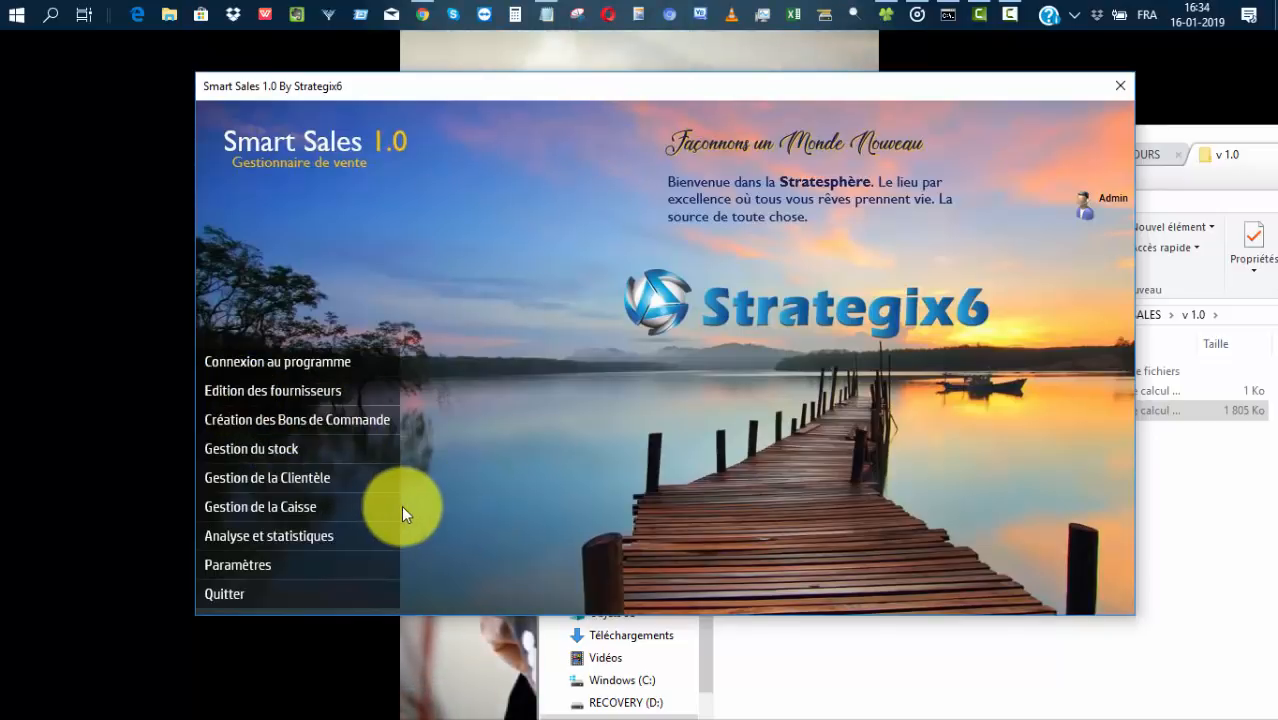
{"action": "left_click", "coordinate": [224, 563]}
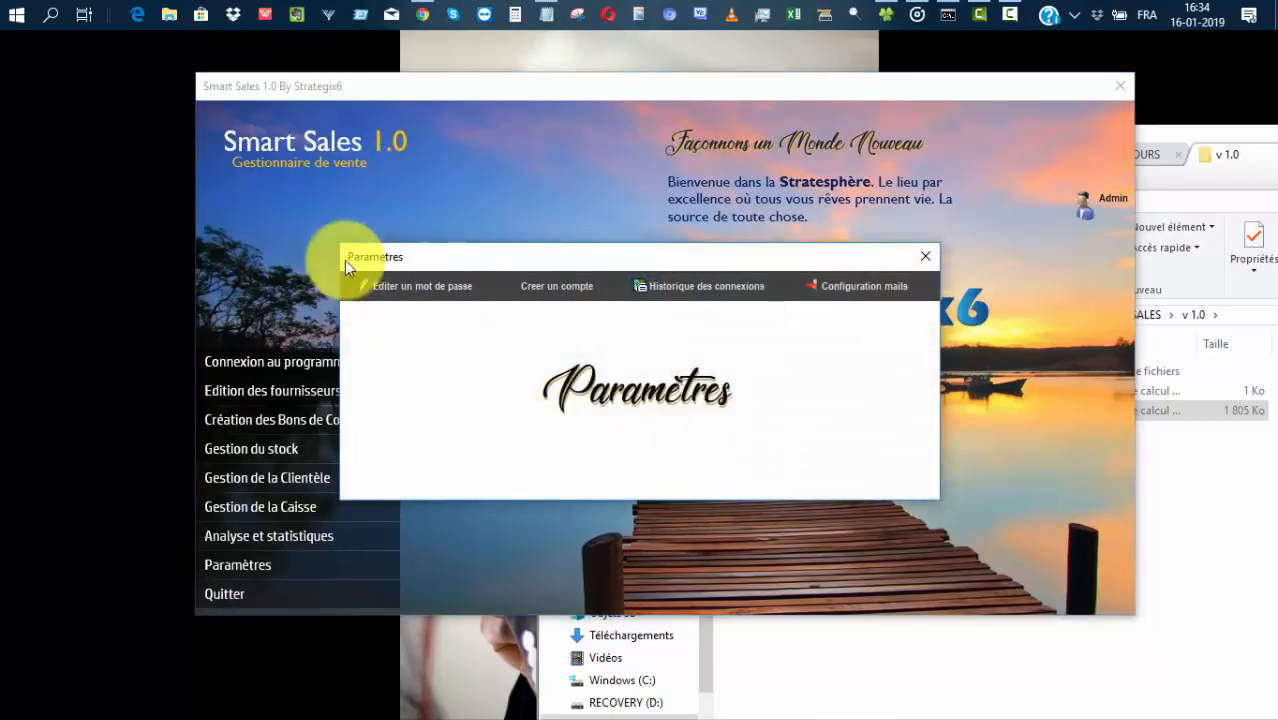
{"action": "left_click", "coordinate": [390, 287]}
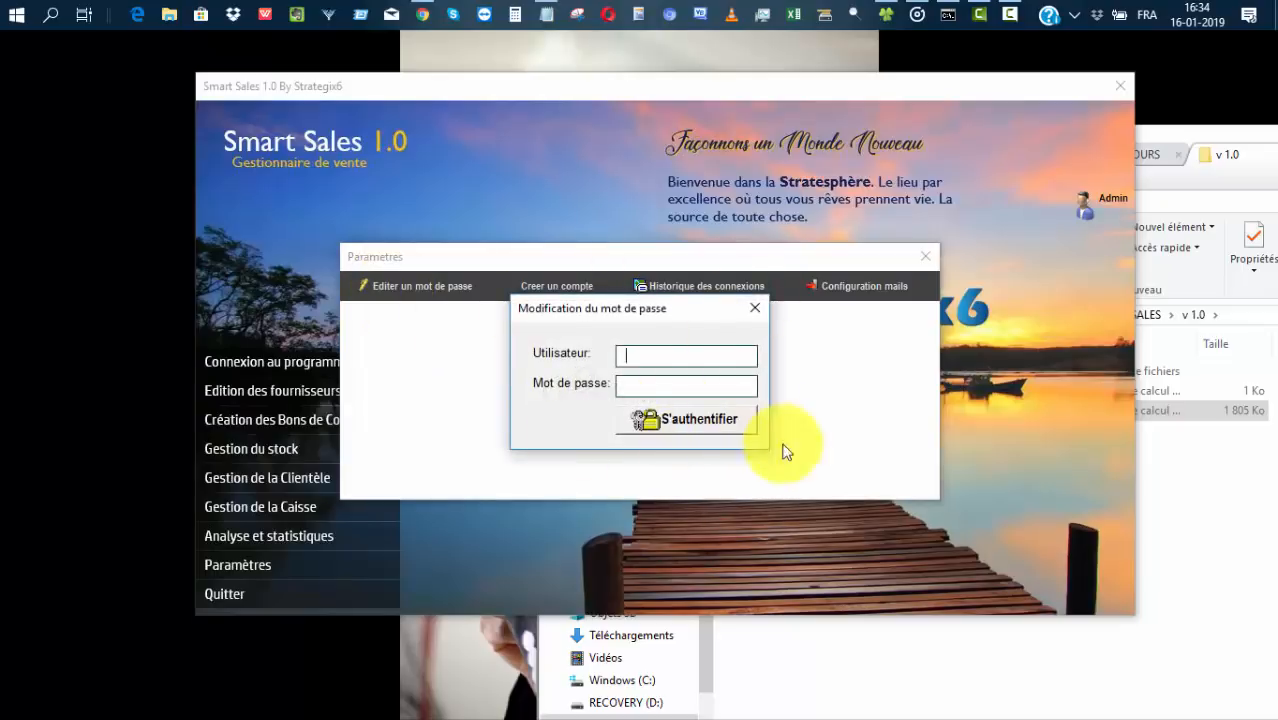
{"action": "left_click", "coordinate": [753, 308]}
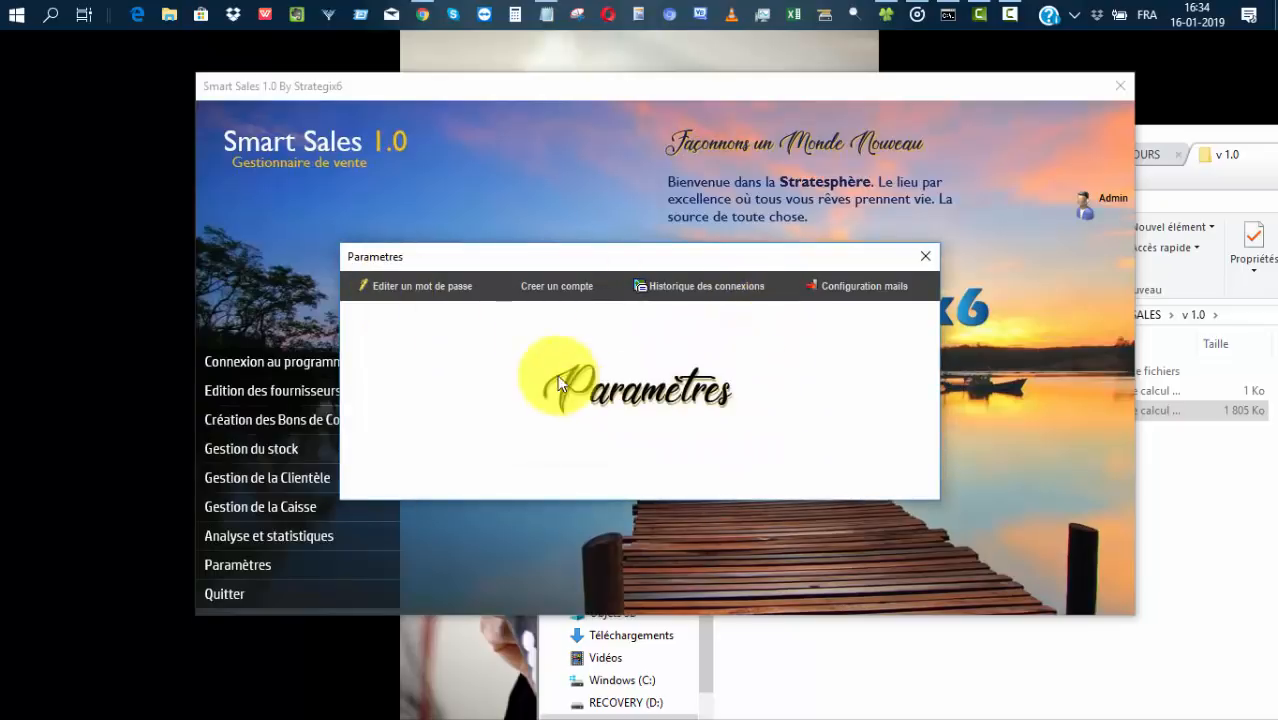
{"action": "left_click", "coordinate": [546, 284]}
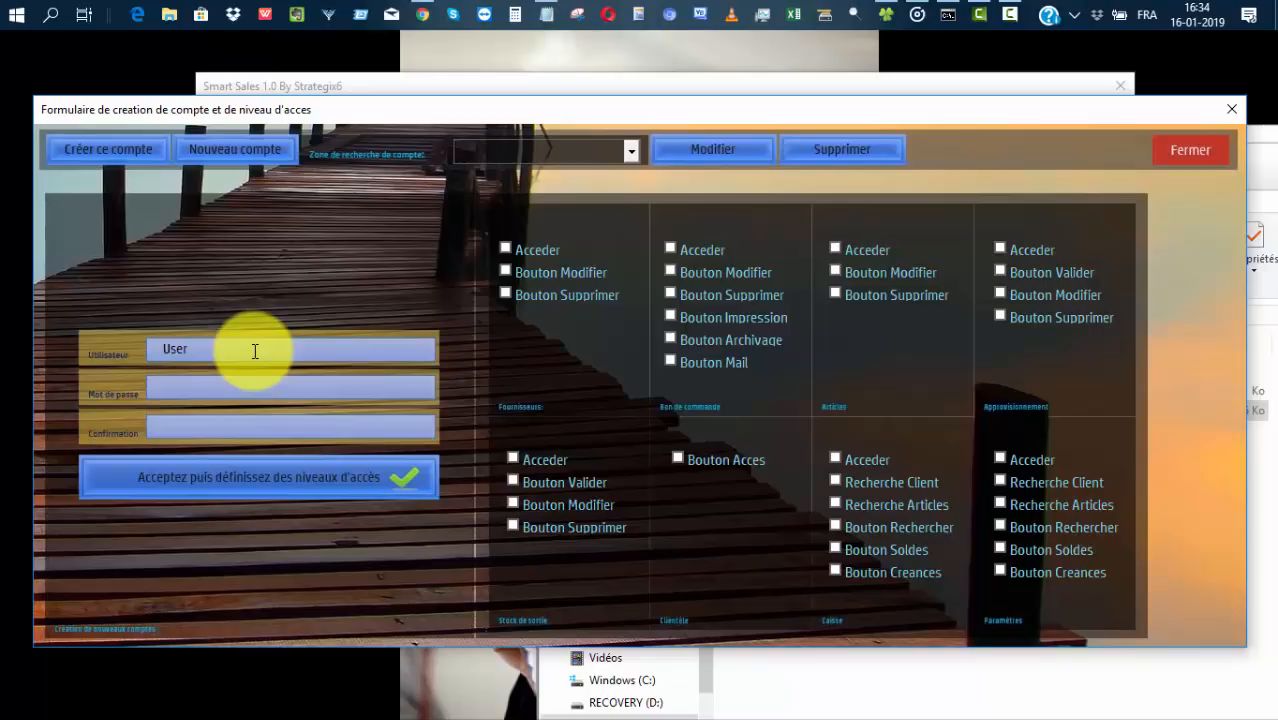
Enter and confirm the new account's password and proceed to access levels.
{"action": "left_click", "coordinate": [214, 383]}
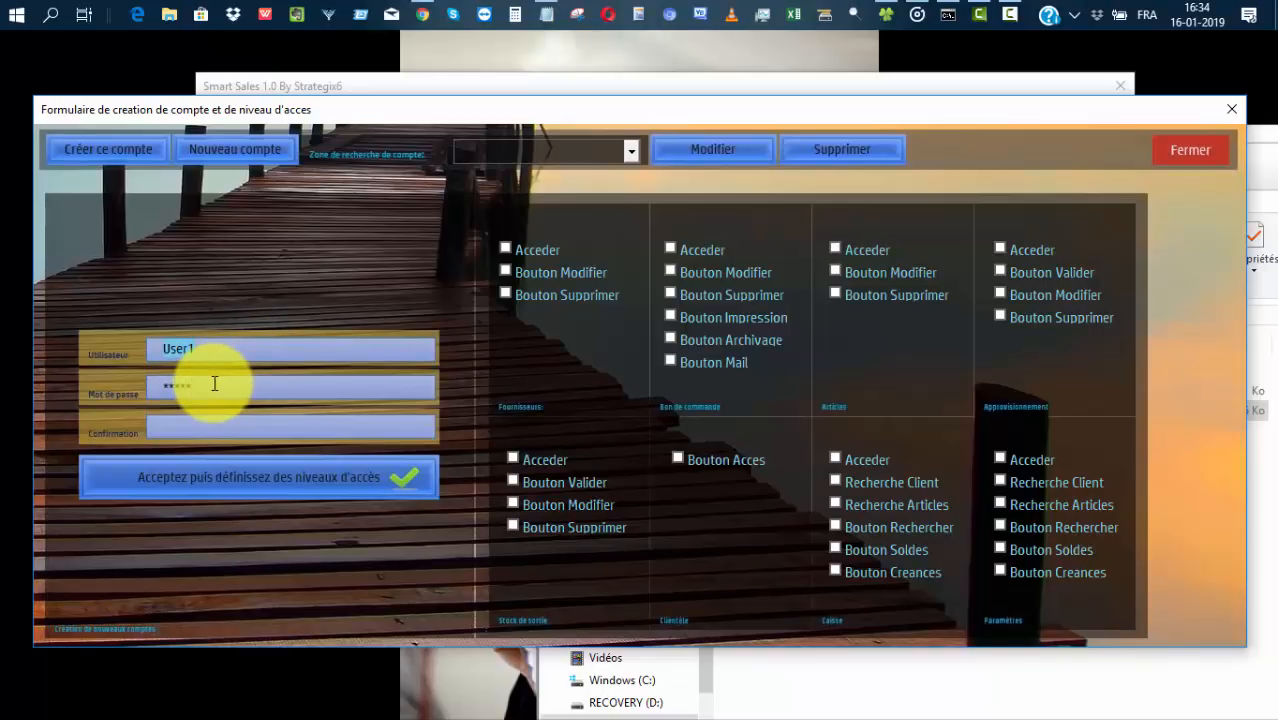
{"action": "left_click", "coordinate": [217, 428]}
{"action": "type", "text": "*****"}
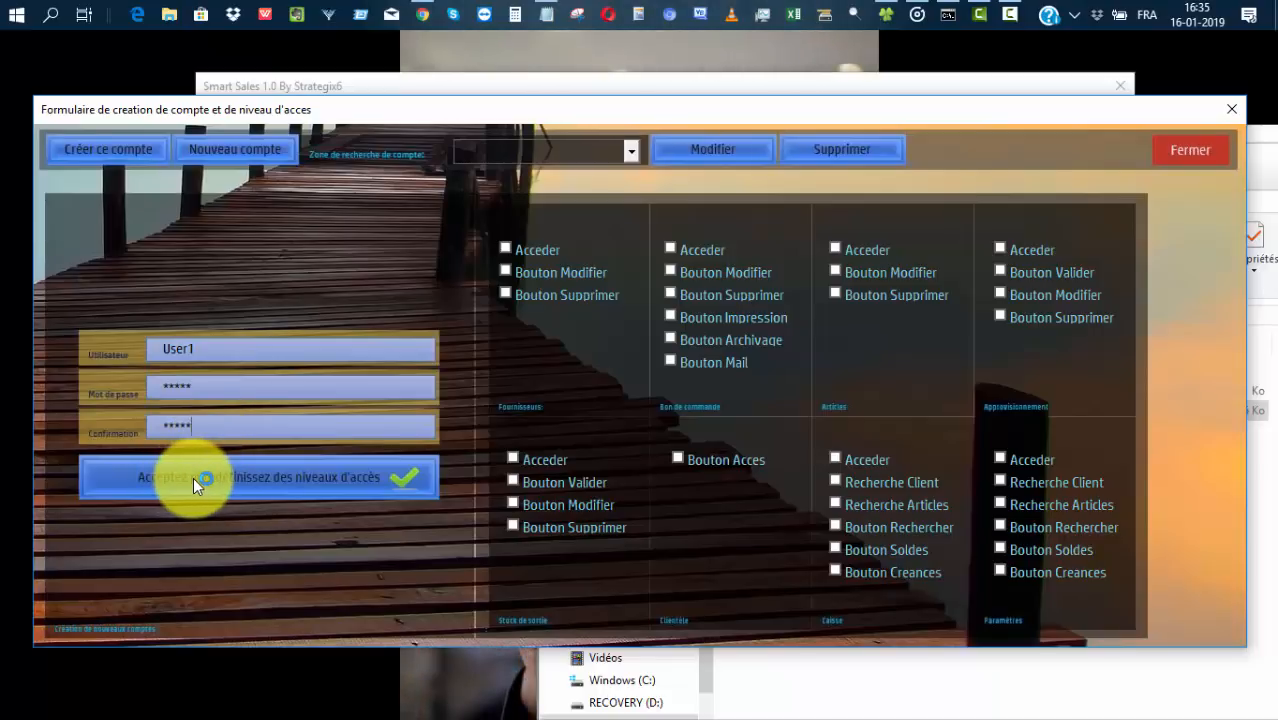
{"action": "left_click", "coordinate": [193, 477]}
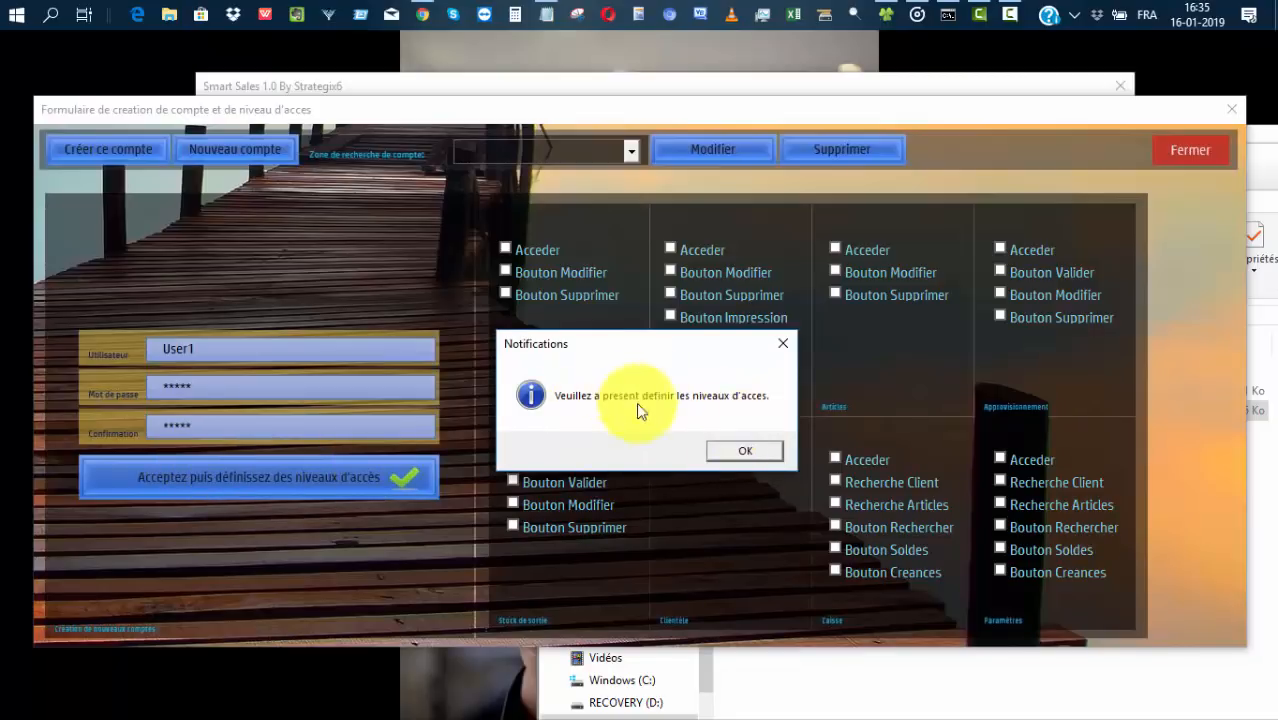
{"action": "left_click", "coordinate": [761, 450]}
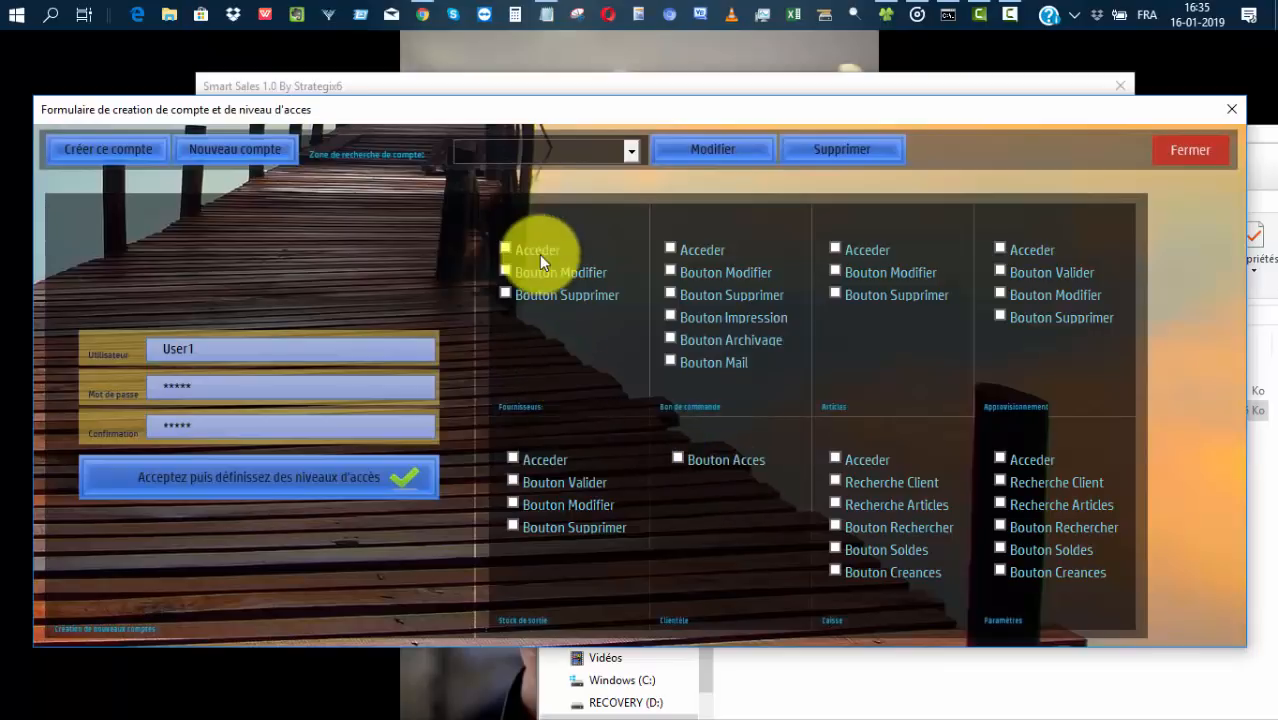
Grant User1 Fournisseurs and Bon de commande access, then create and confirm the account.
{"action": "left_click", "coordinate": [511, 246]}
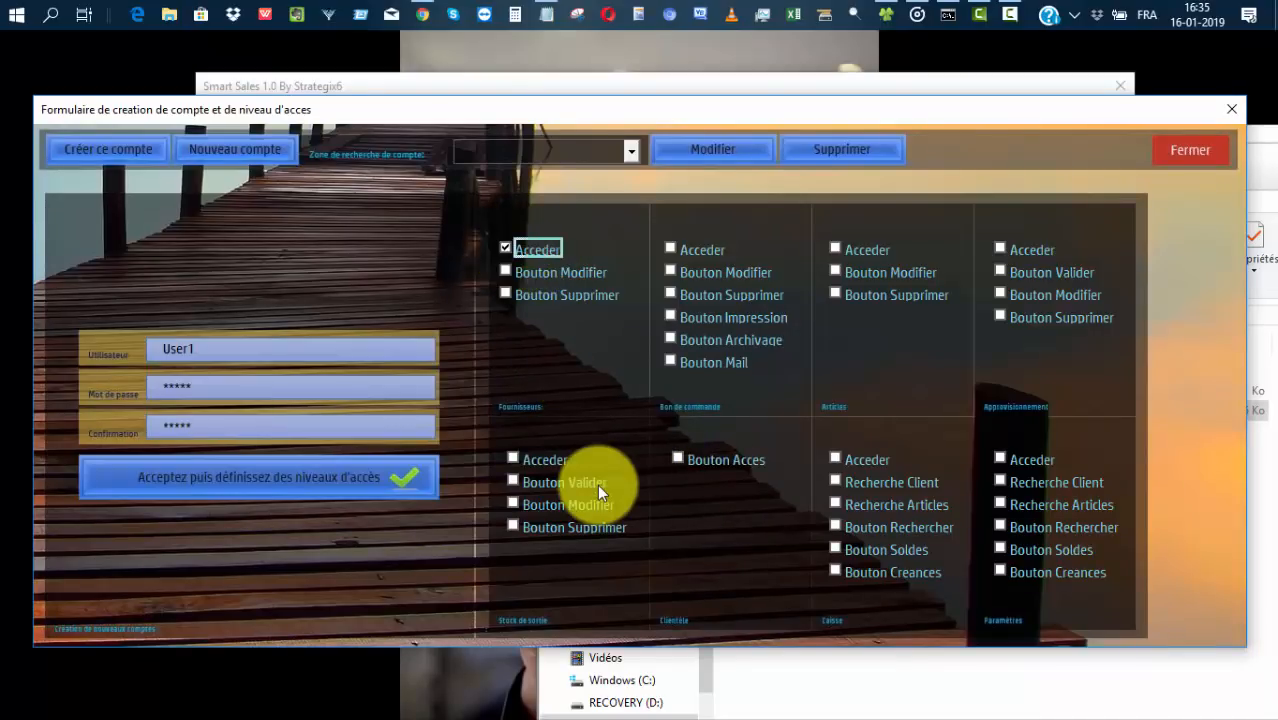
{"action": "left_click", "coordinate": [503, 269]}
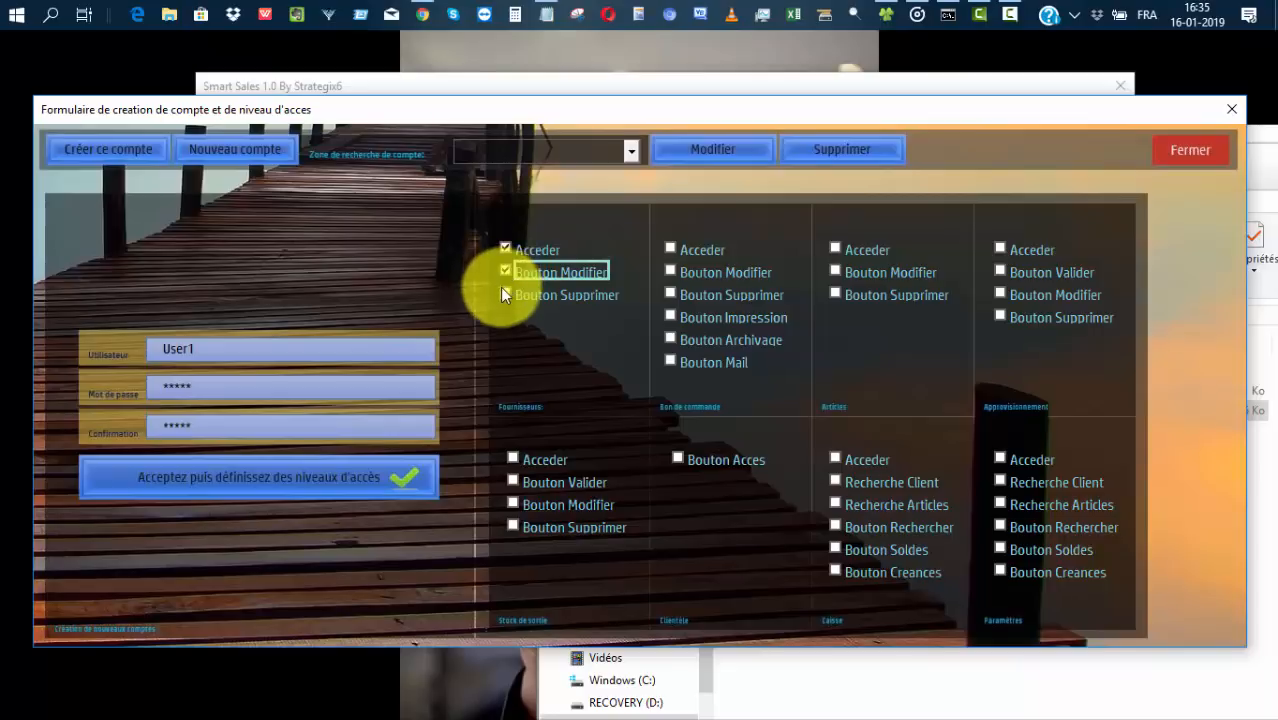
{"action": "left_click", "coordinate": [504, 293]}
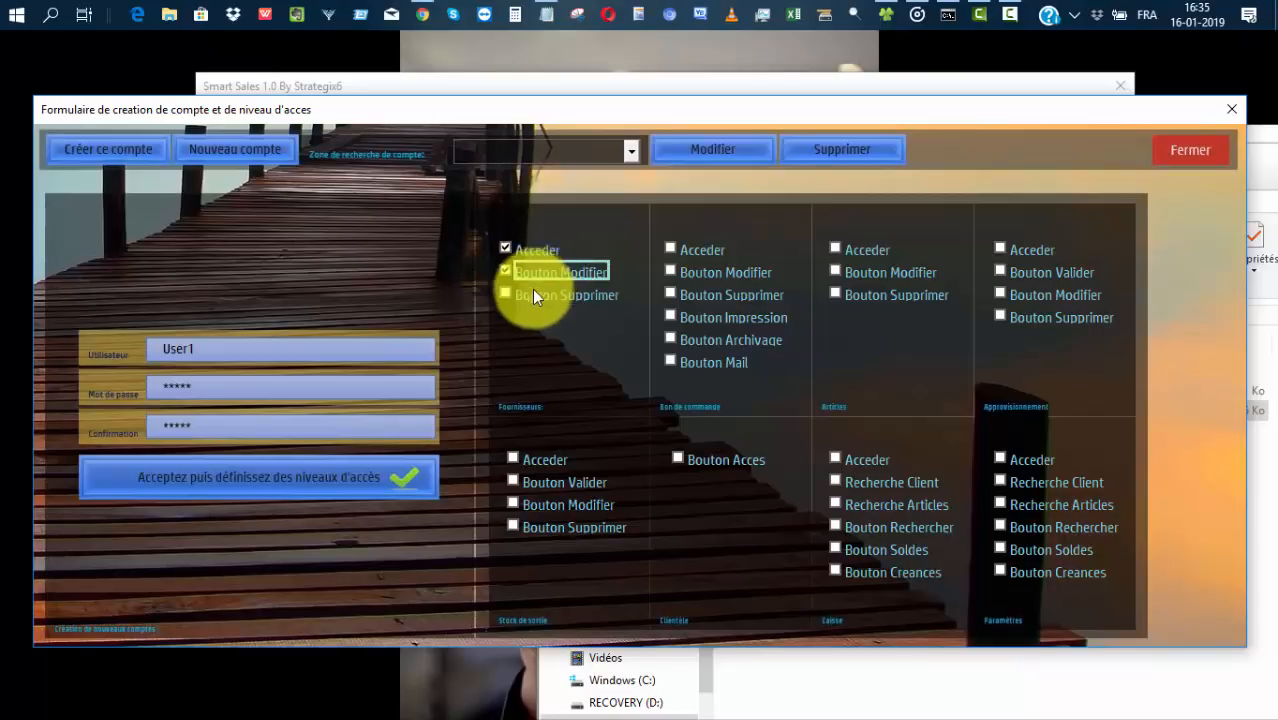
{"action": "left_click", "coordinate": [538, 292]}
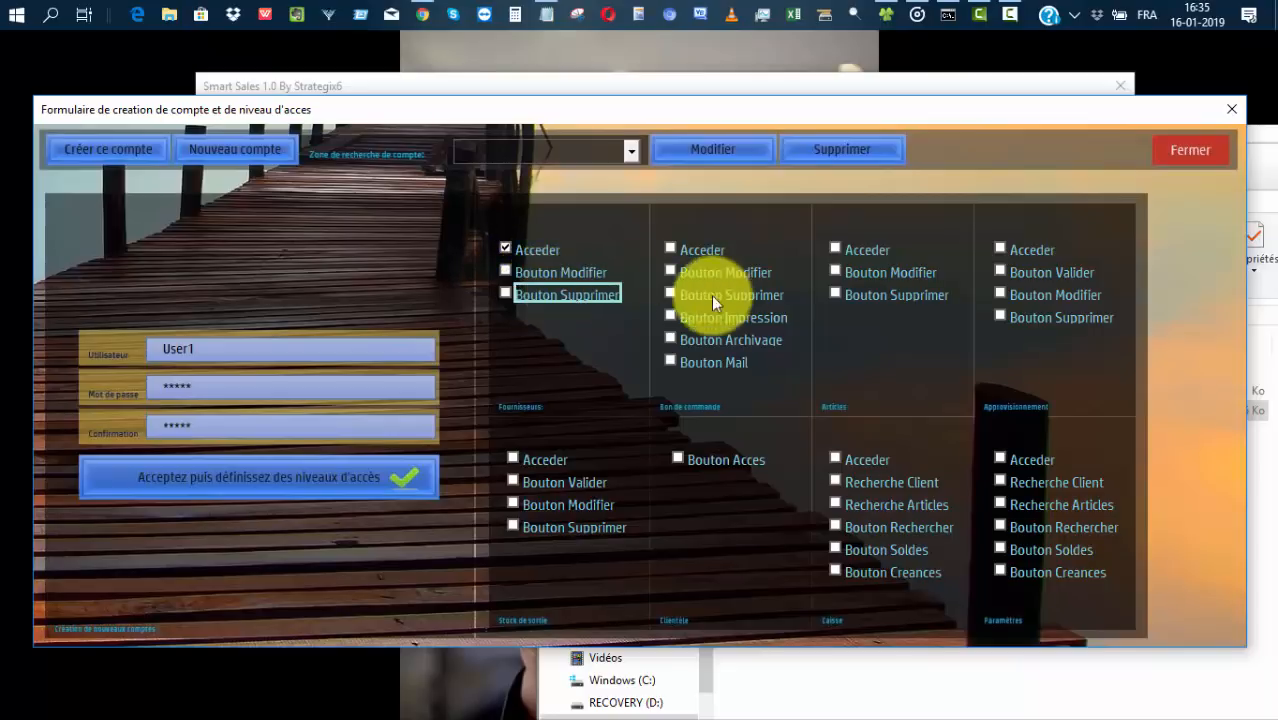
{"action": "left_click", "coordinate": [382, 461]}
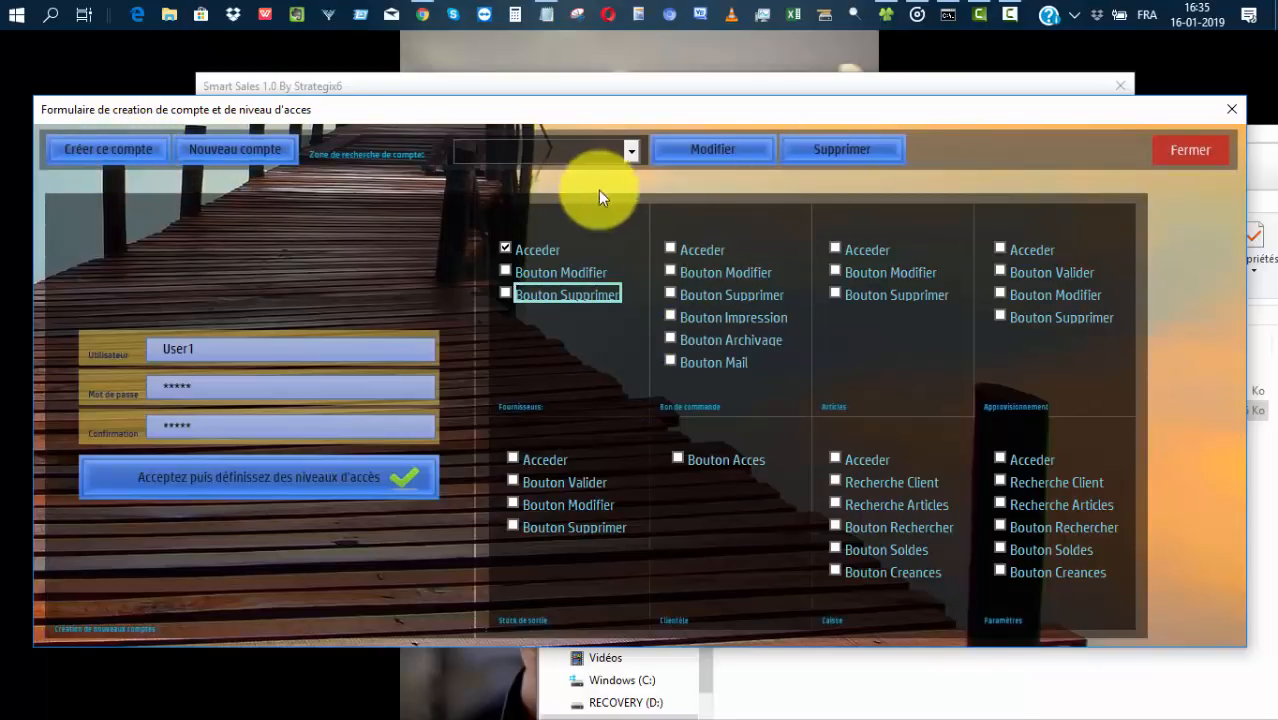
{"action": "left_click", "coordinate": [690, 252]}
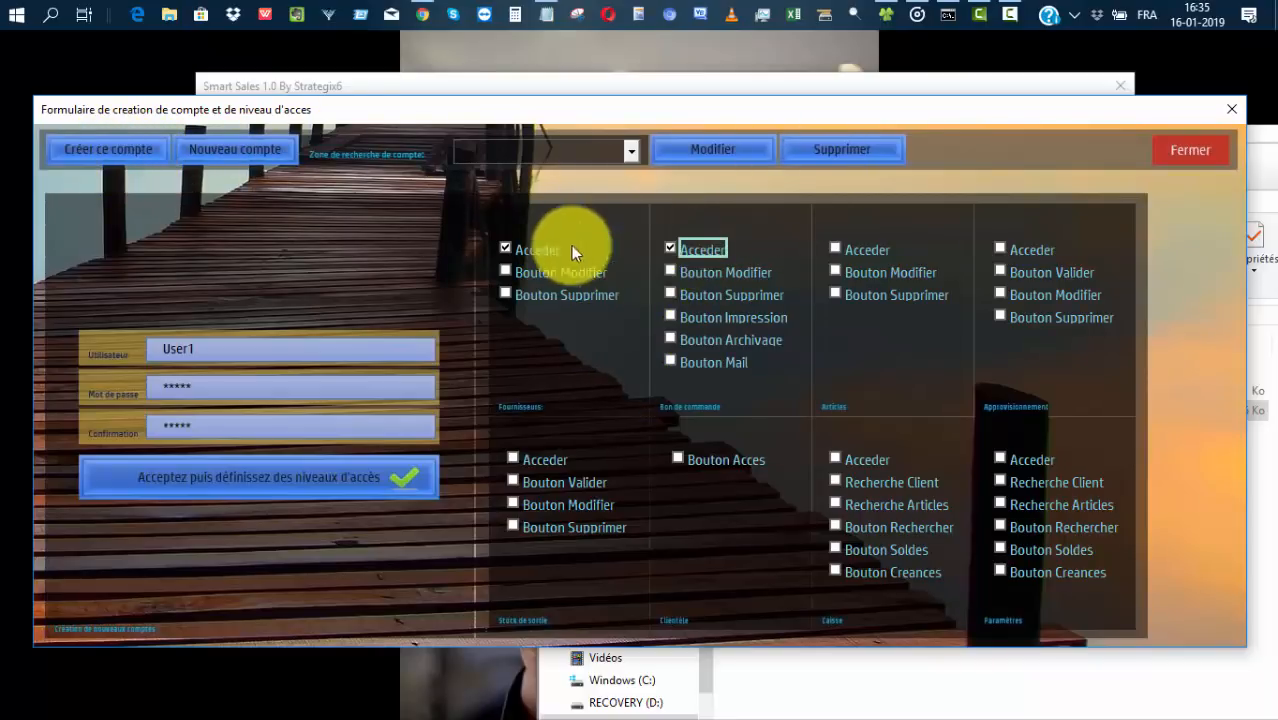
{"action": "left_click", "coordinate": [125, 145]}
{"action": "left_click", "coordinate": [674, 445]}
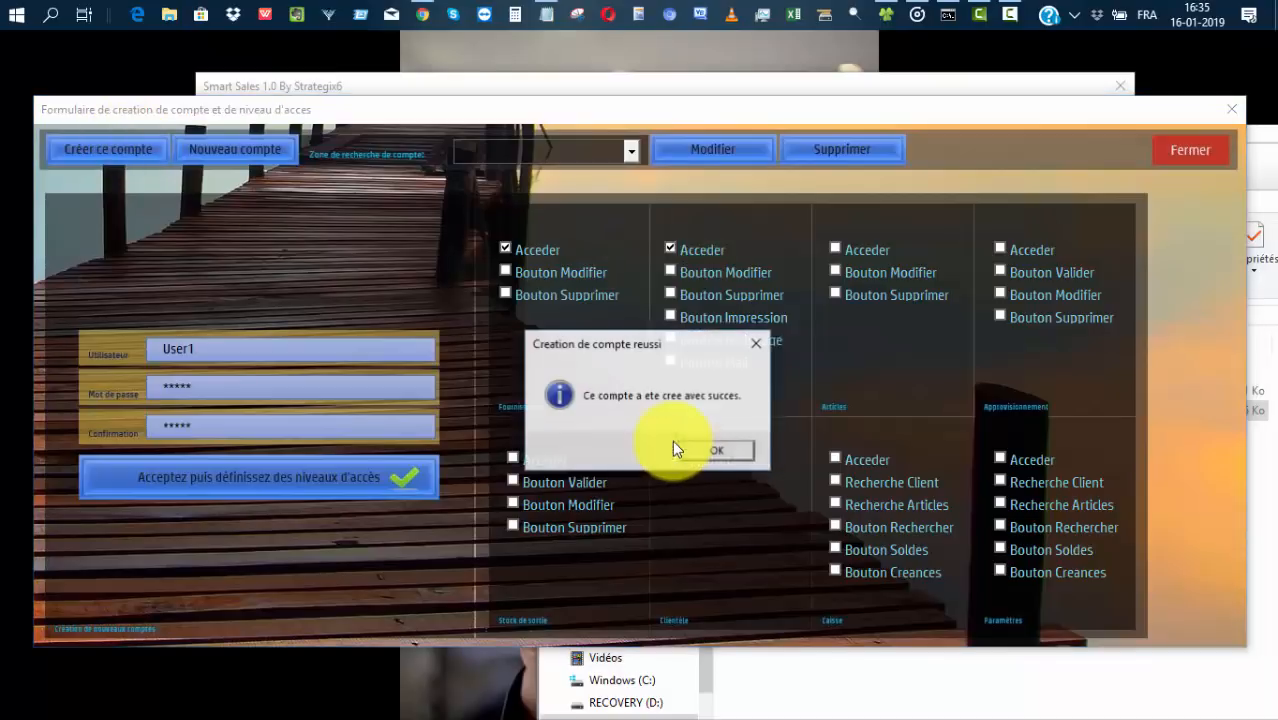
{"action": "left_click", "coordinate": [742, 446]}
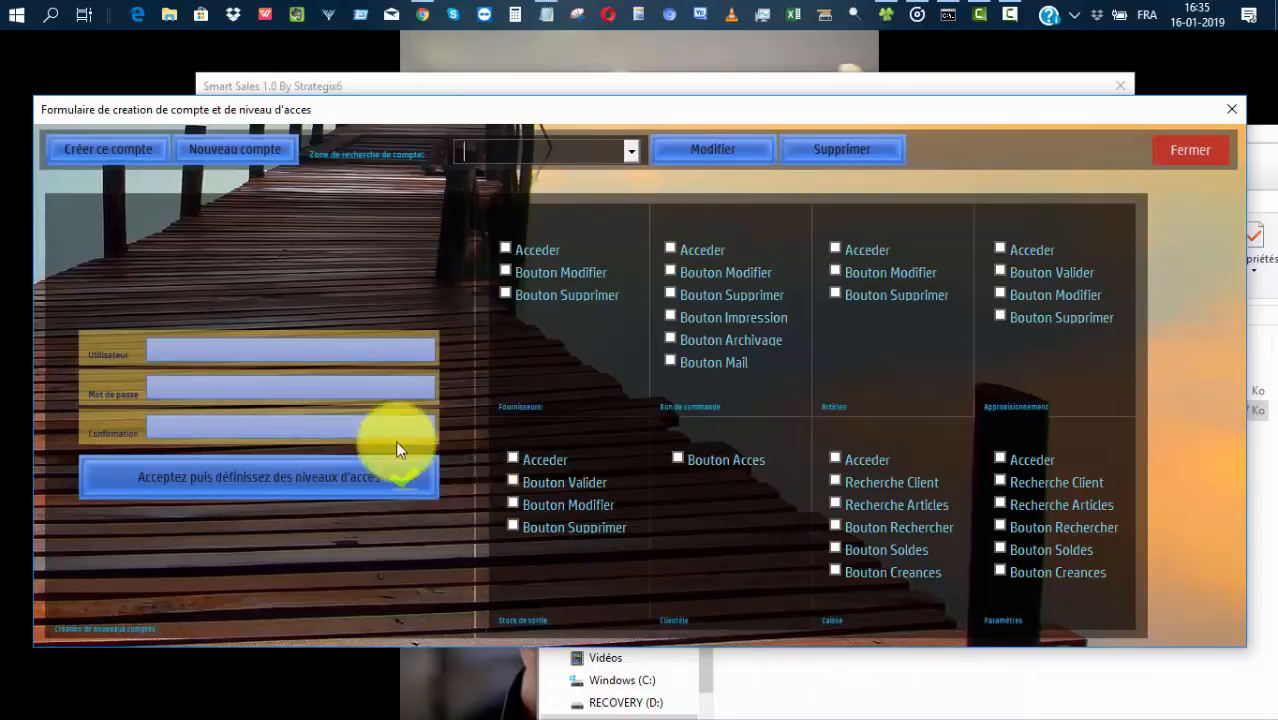
Load CPTE User1, add Fournisseurs Bouton Modifier permission, save it, and close the form.
{"action": "left_click", "coordinate": [630, 150]}
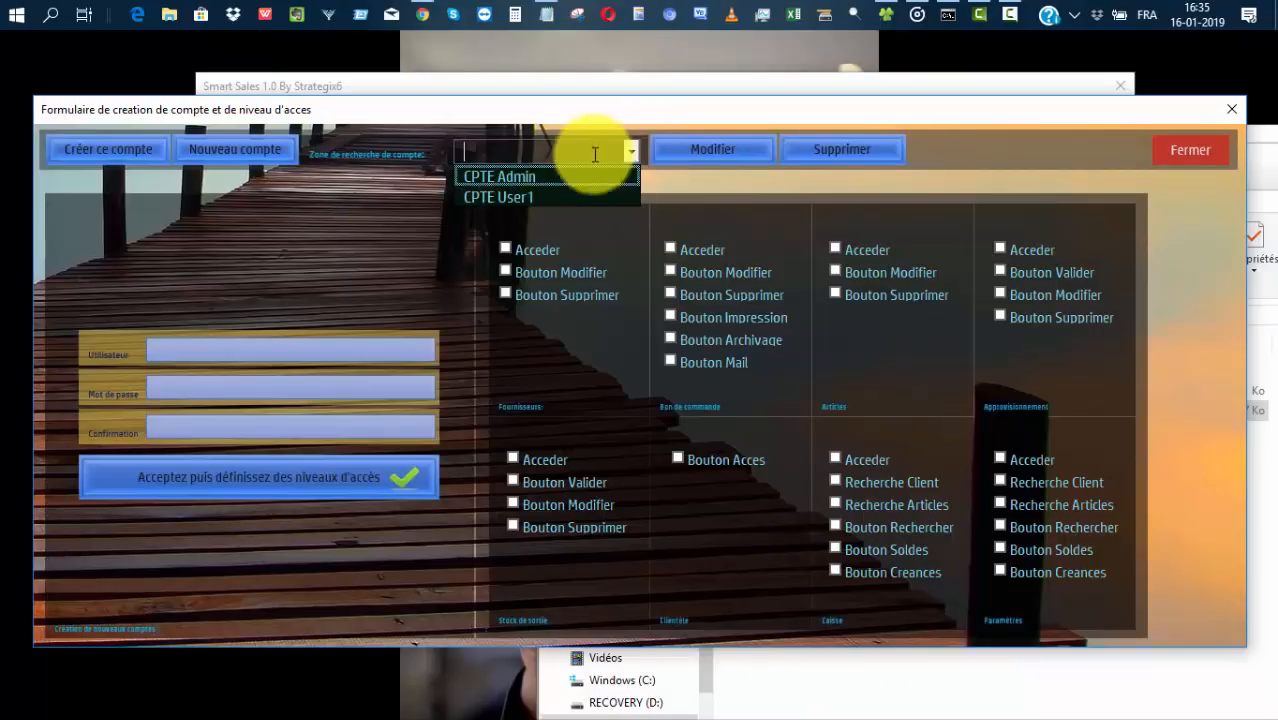
{"action": "left_click", "coordinate": [531, 196]}
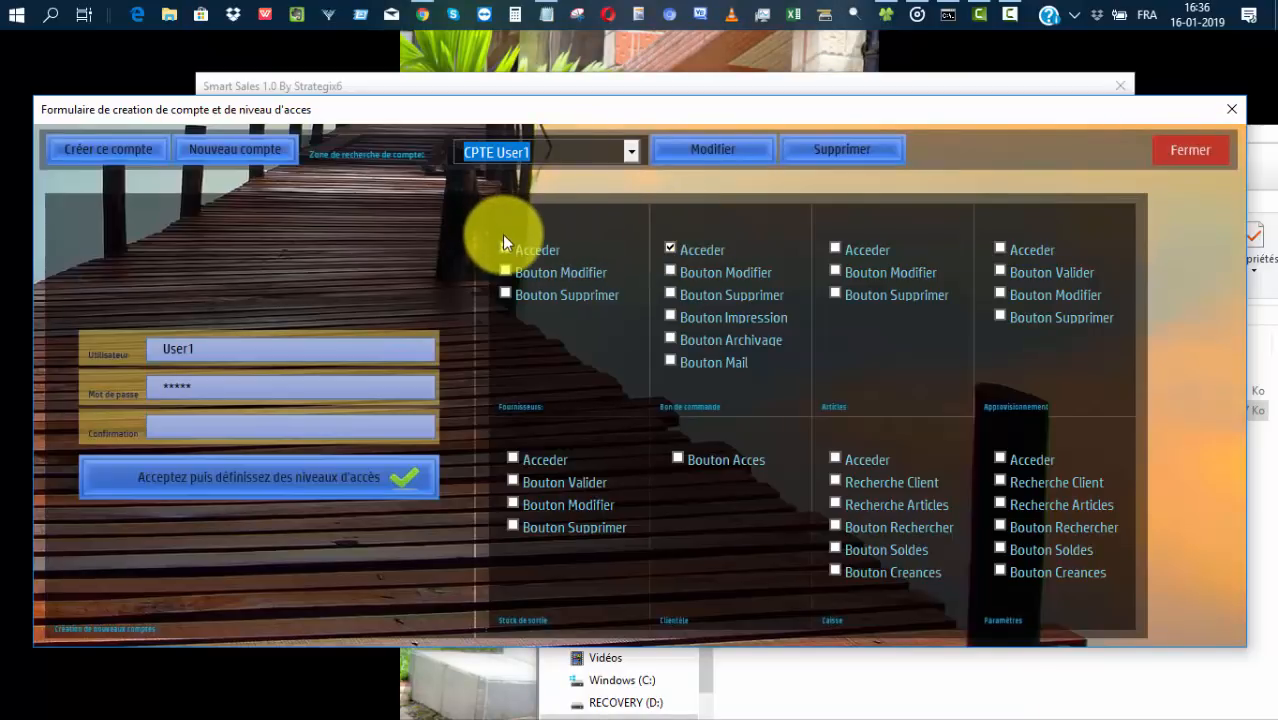
{"action": "left_click", "coordinate": [504, 271]}
{"action": "left_click", "coordinate": [687, 148]}
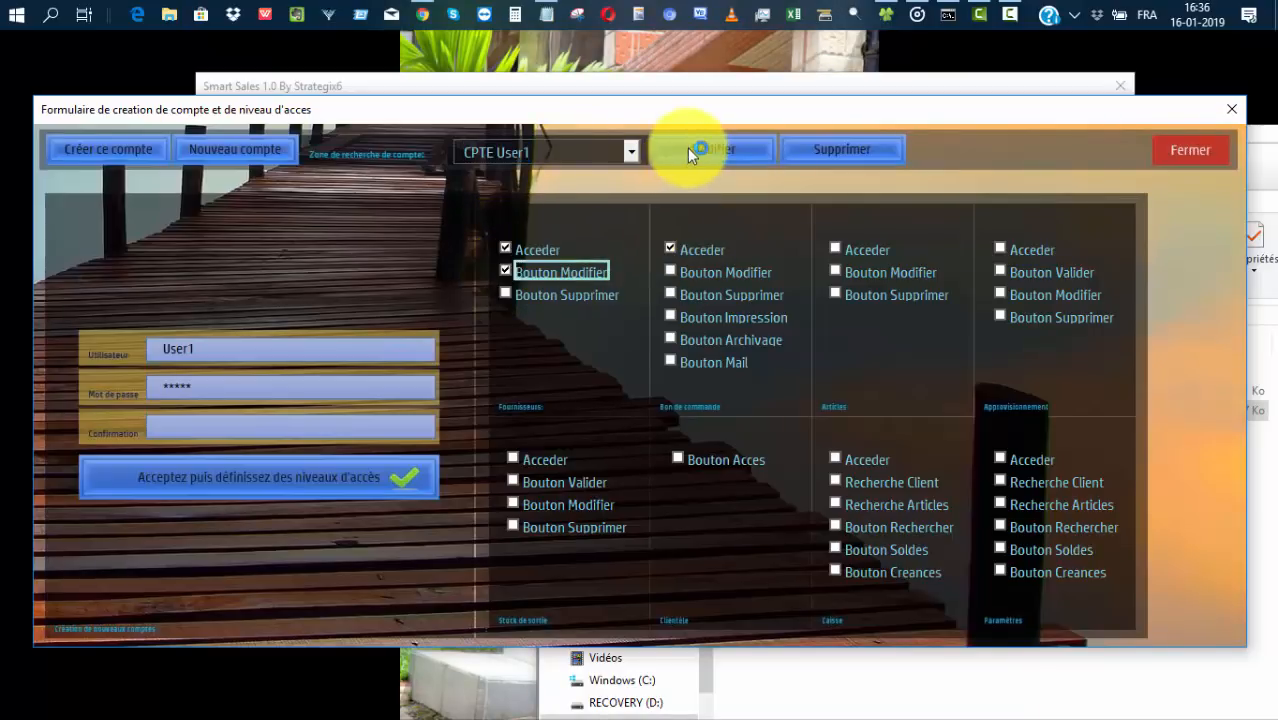
{"action": "left_click", "coordinate": [642, 436]}
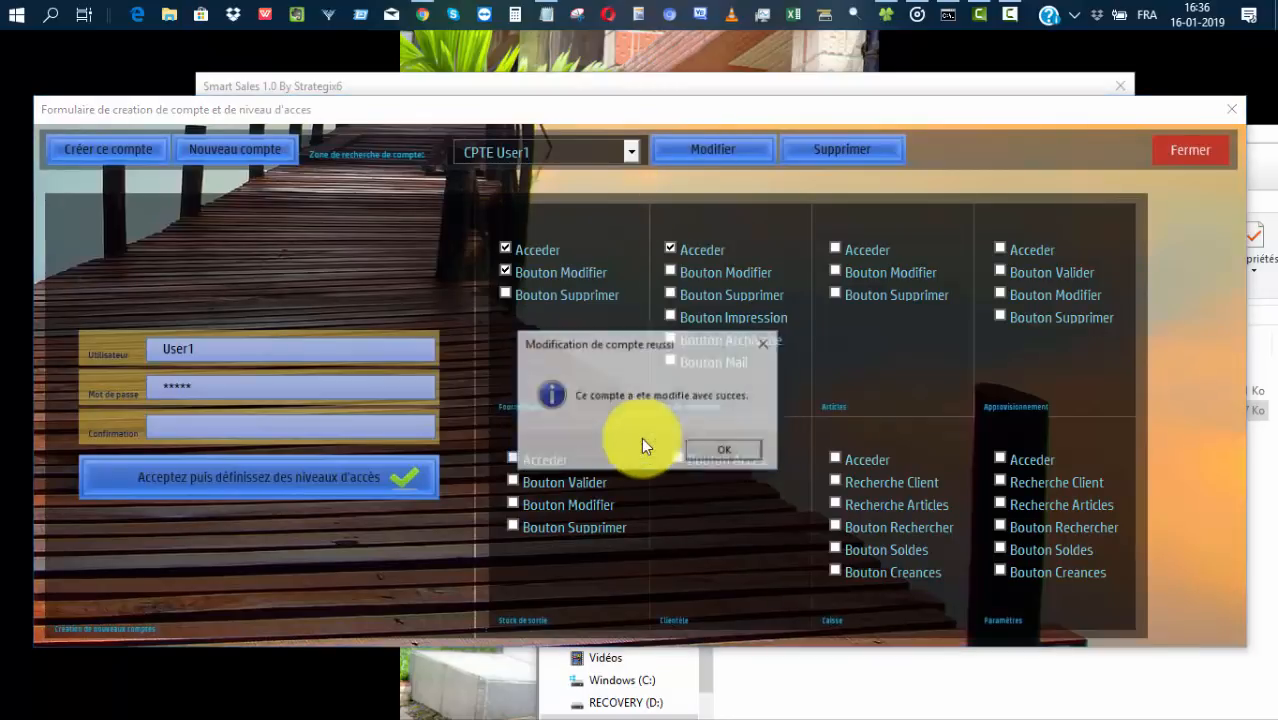
{"action": "left_click", "coordinate": [722, 449]}
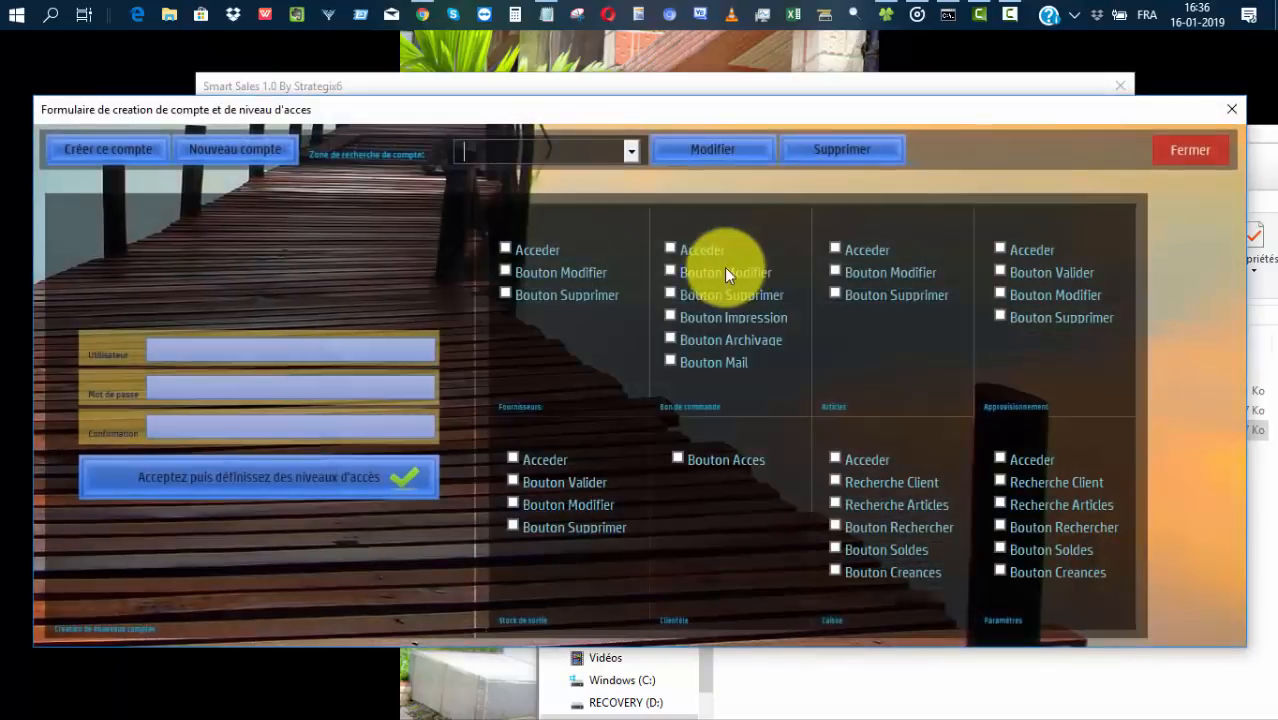
{"action": "left_click", "coordinate": [1190, 152]}
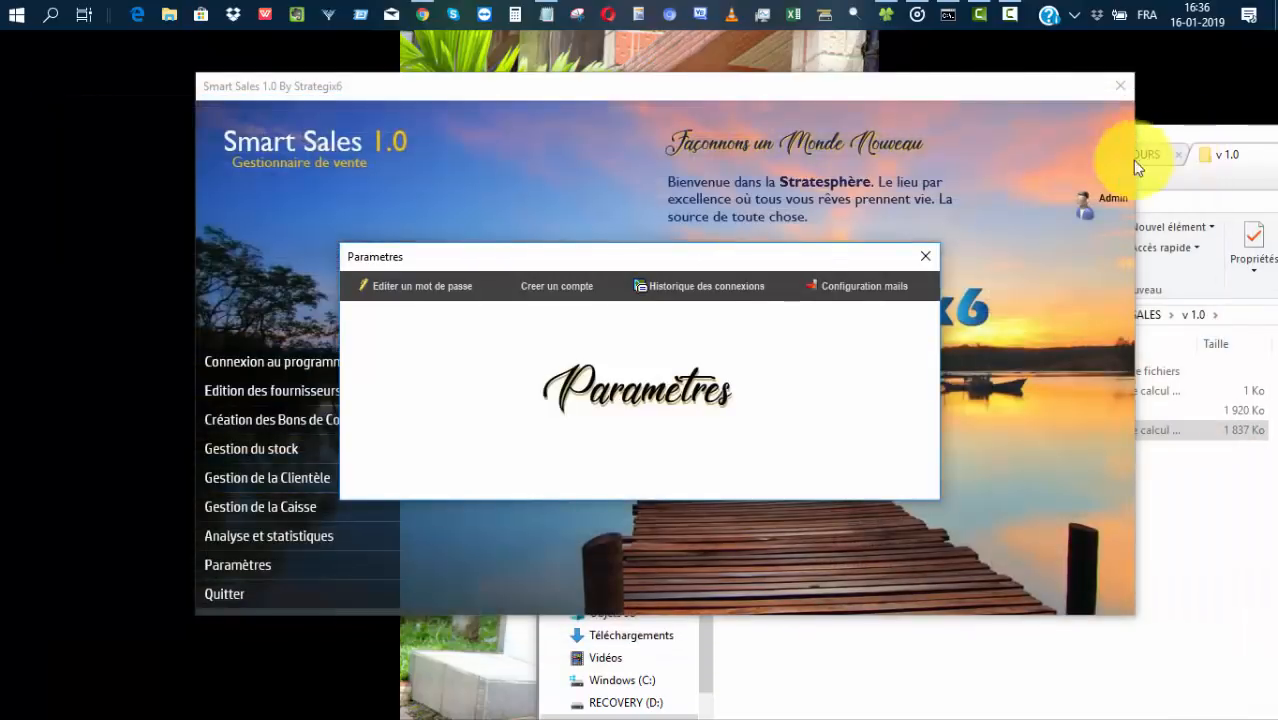
{"action": "left_click", "coordinate": [690, 290]}
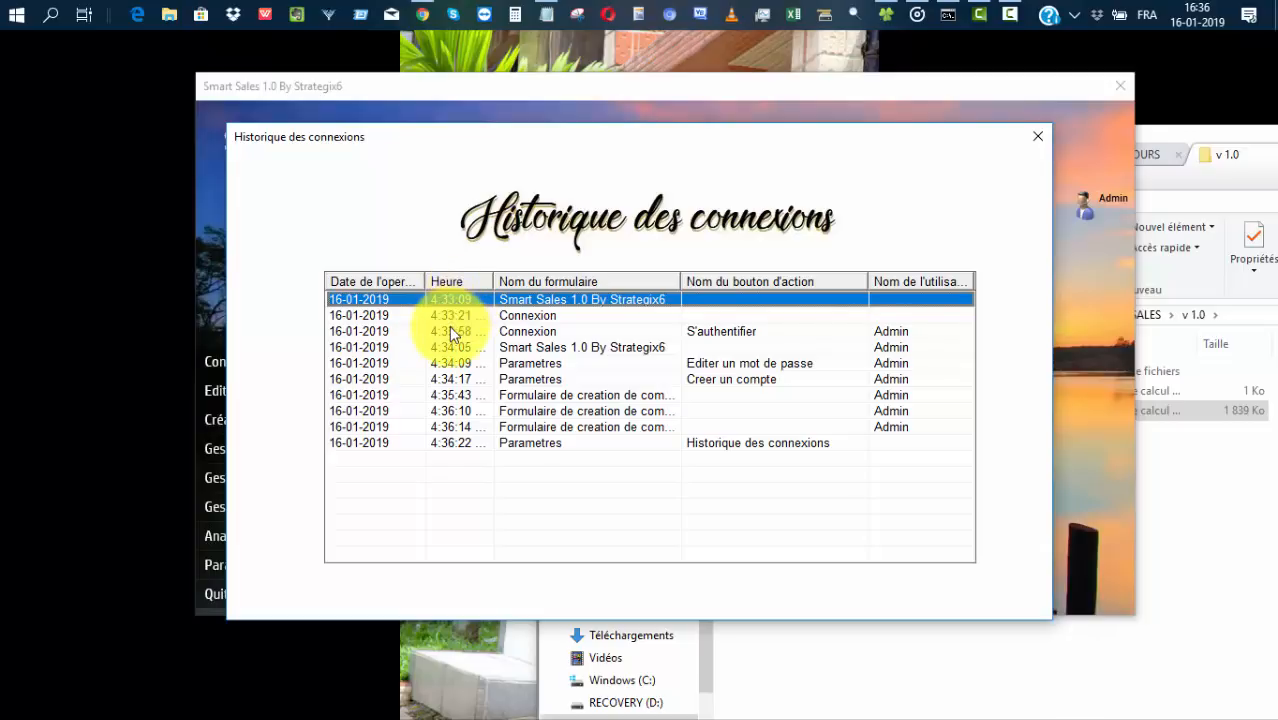
{"action": "left_click", "coordinate": [888, 333]}
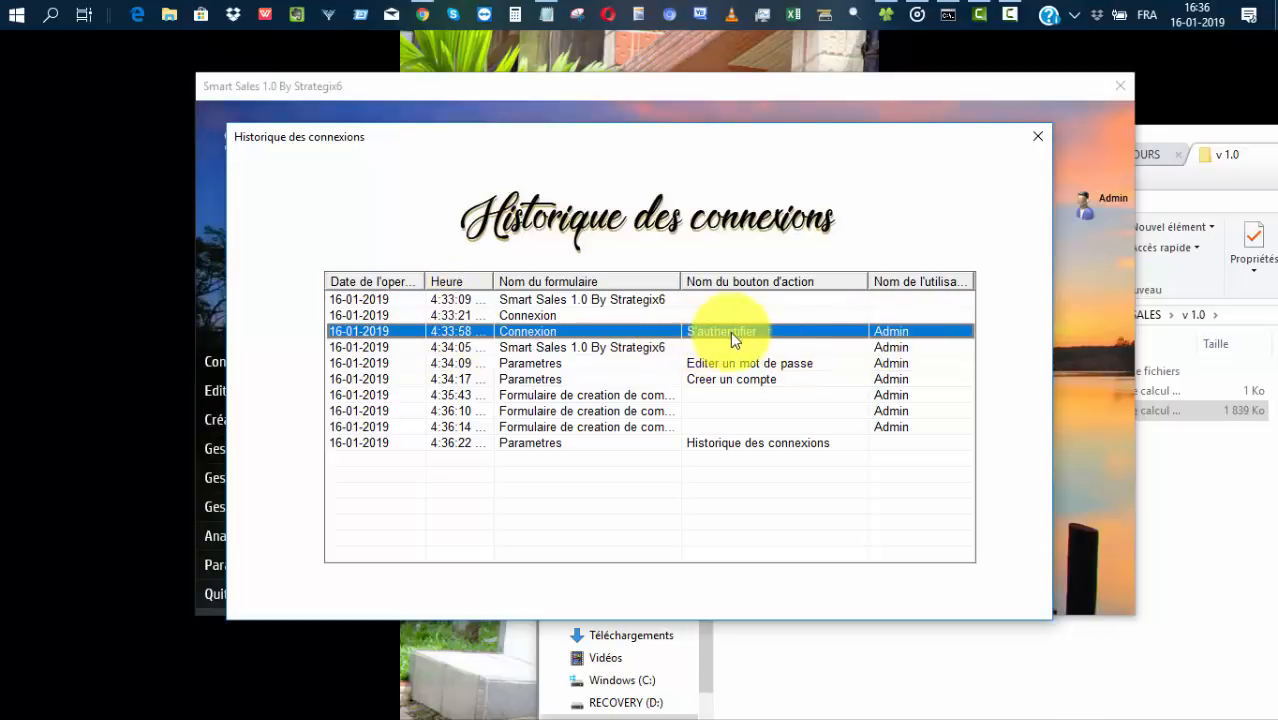
{"action": "left_click", "coordinate": [788, 364]}
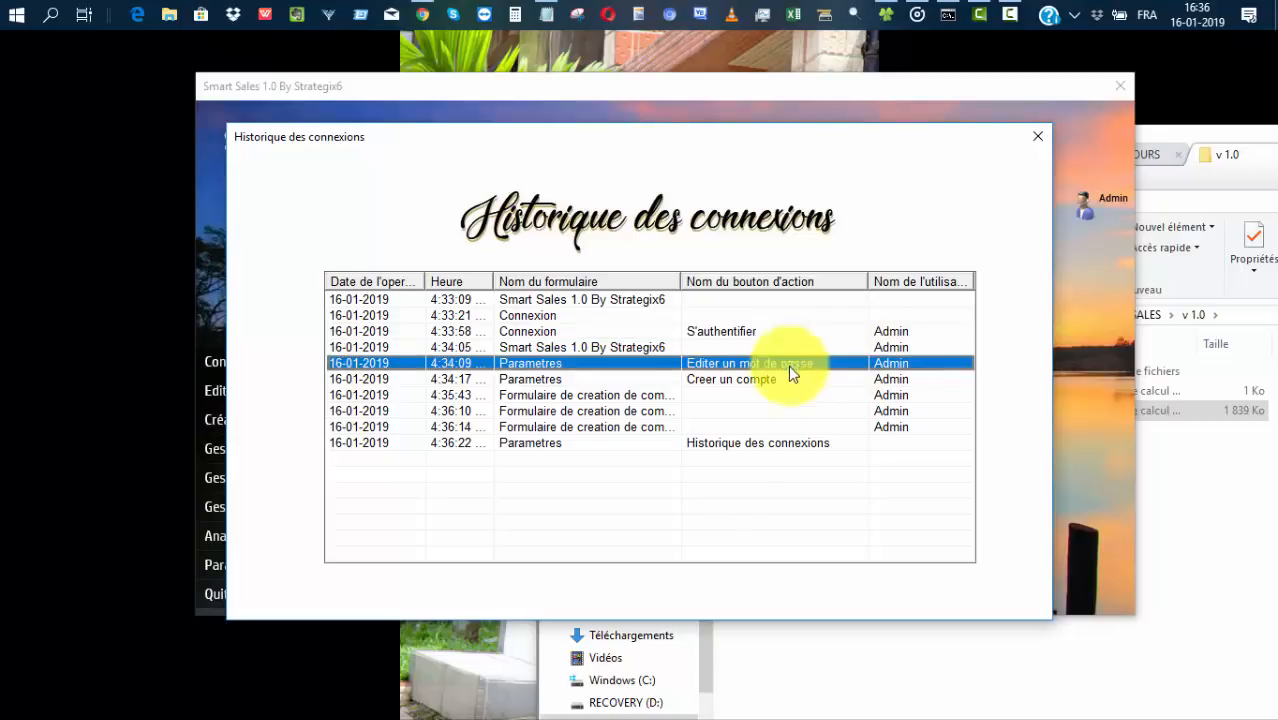
{"action": "left_click", "coordinate": [522, 361]}
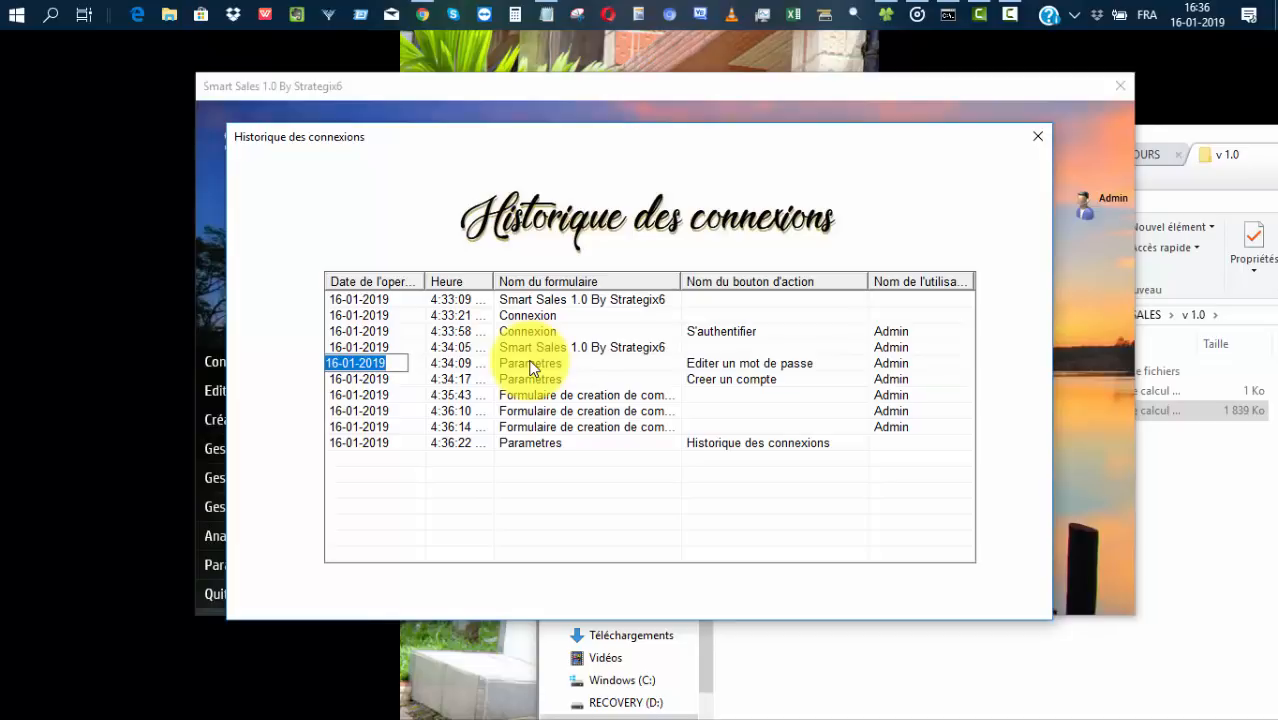
{"action": "left_click", "coordinate": [756, 363]}
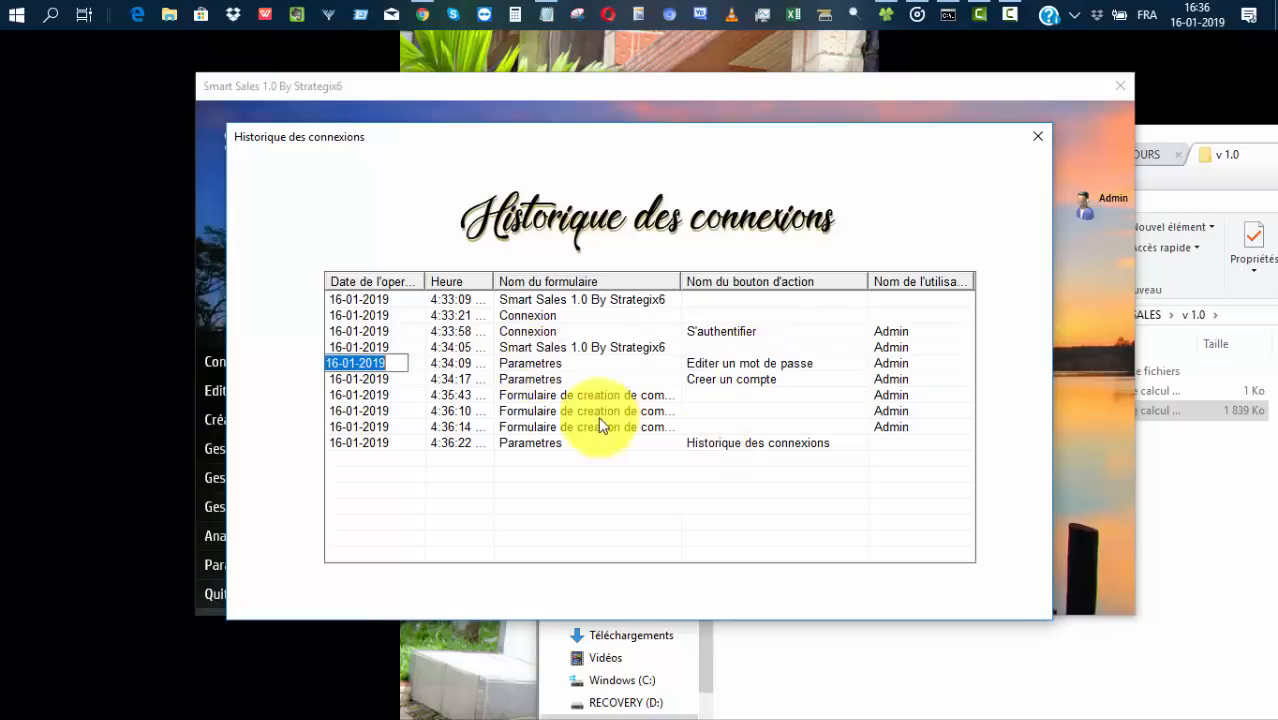
{"action": "left_click", "coordinate": [553, 379]}
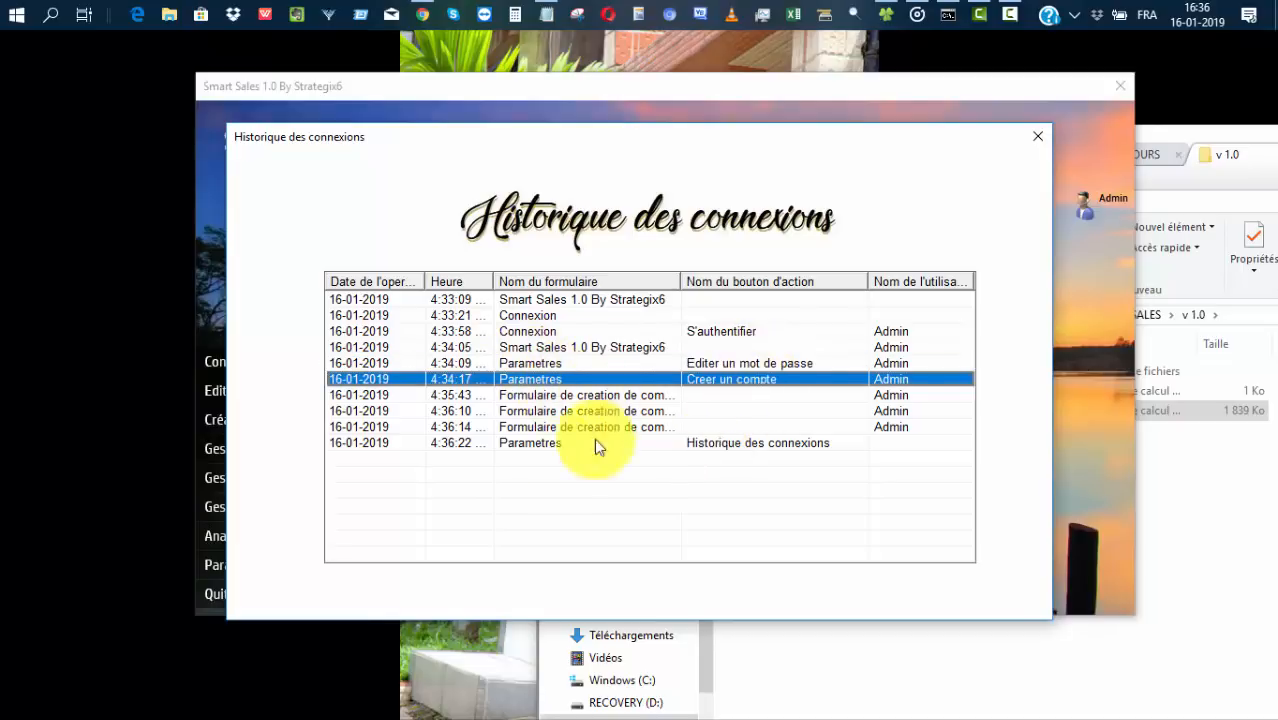
{"action": "left_click_drag", "start_coordinate": [681, 280], "coordinate": [829, 280]}
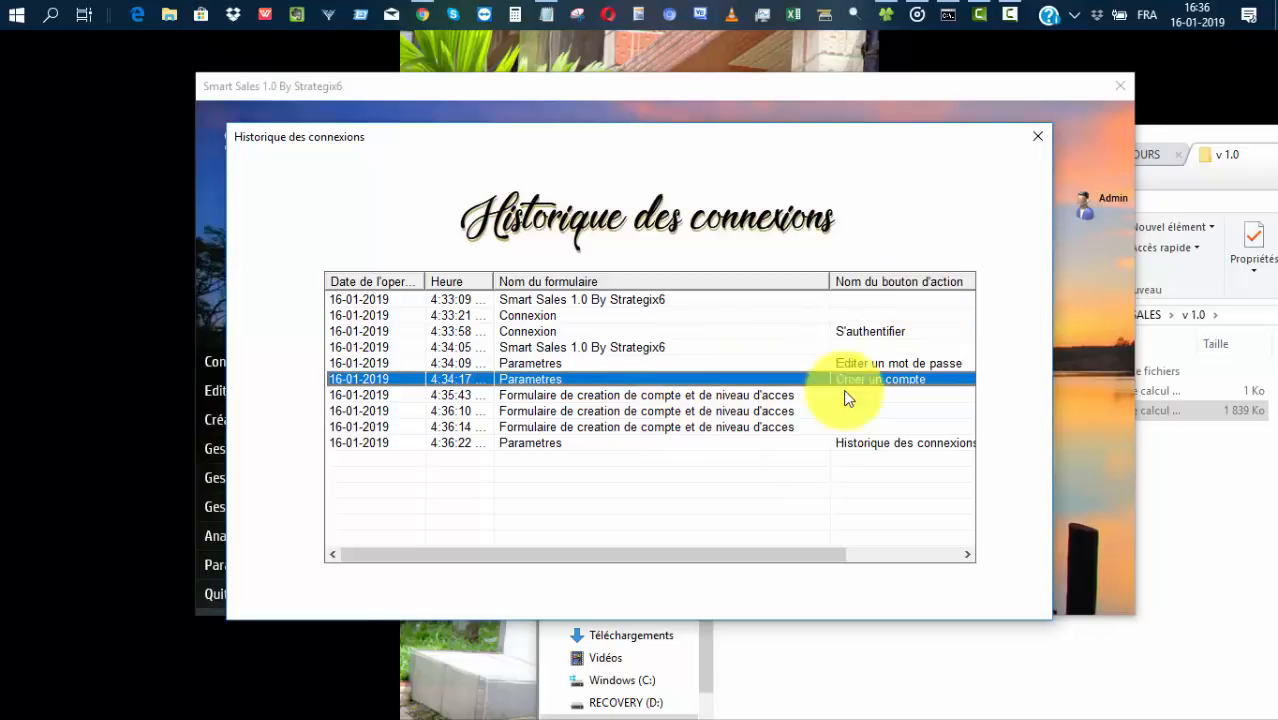
{"action": "left_click_drag", "start_coordinate": [730, 551], "coordinate": [685, 568]}
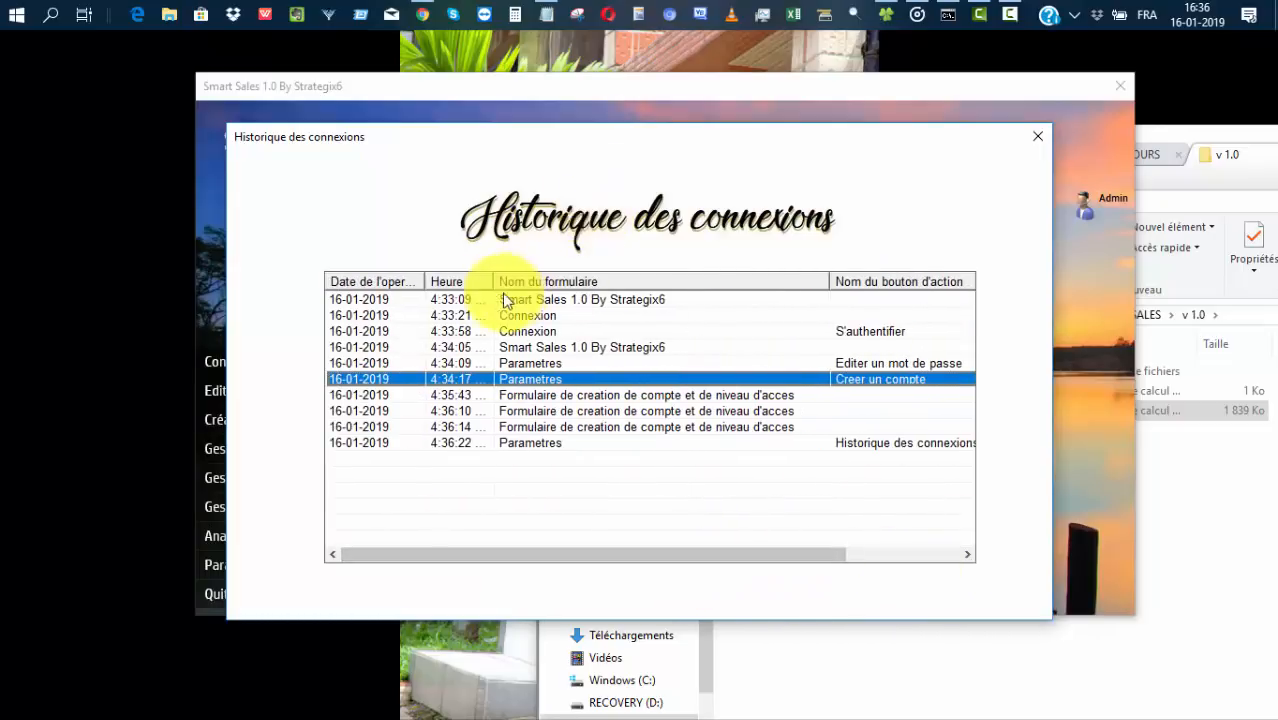
{"action": "mouse_move", "coordinate": [426, 277]}
{"action": "left_mouse_down"}
{"action": "mouse_move", "coordinate": [519, 274]}
{"action": "mouse_move", "coordinate": [422, 280]}
{"action": "mouse_move", "coordinate": [451, 278]}
{"action": "left_mouse_up"}
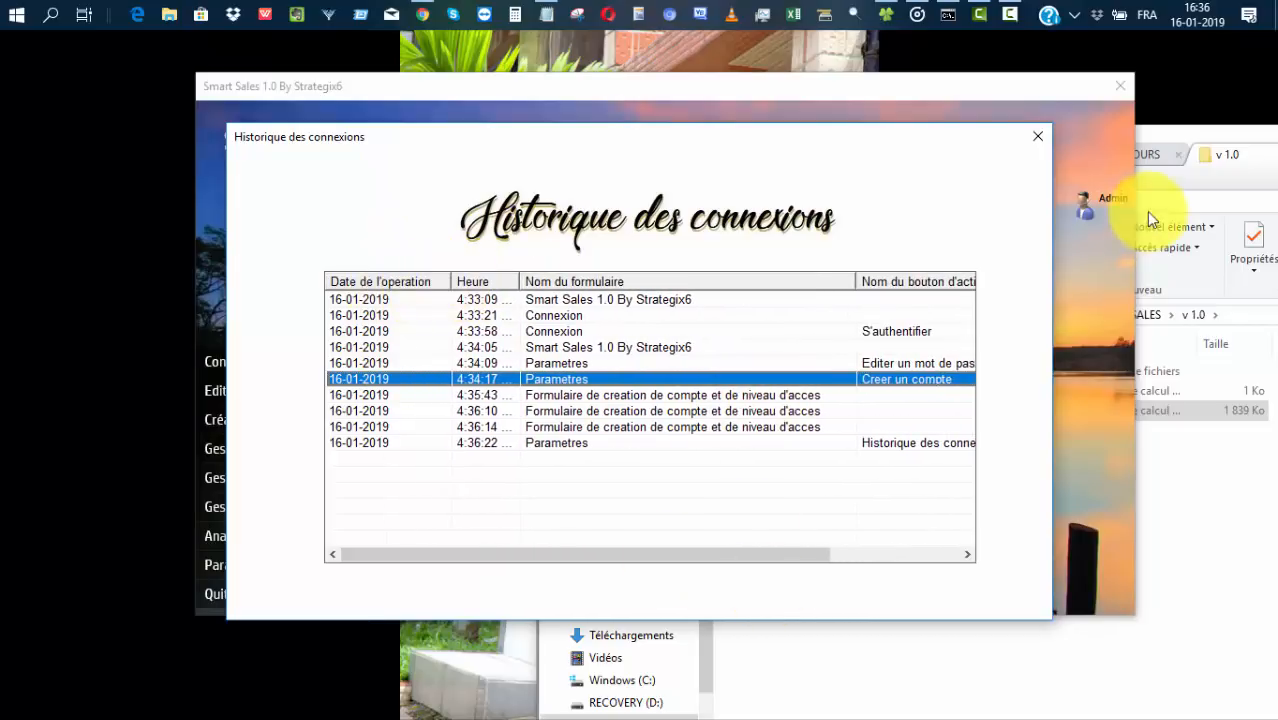
{"action": "left_click", "coordinate": [1038, 137]}
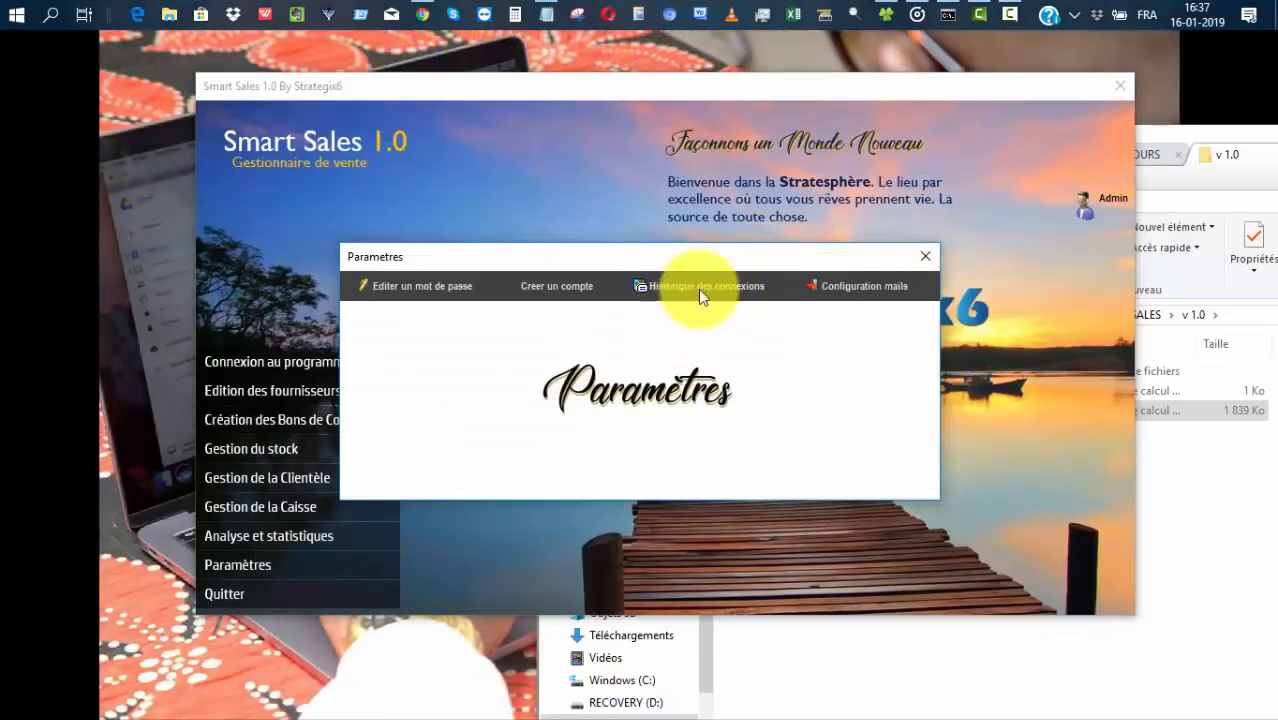
{"action": "left_click", "coordinate": [847, 285]}
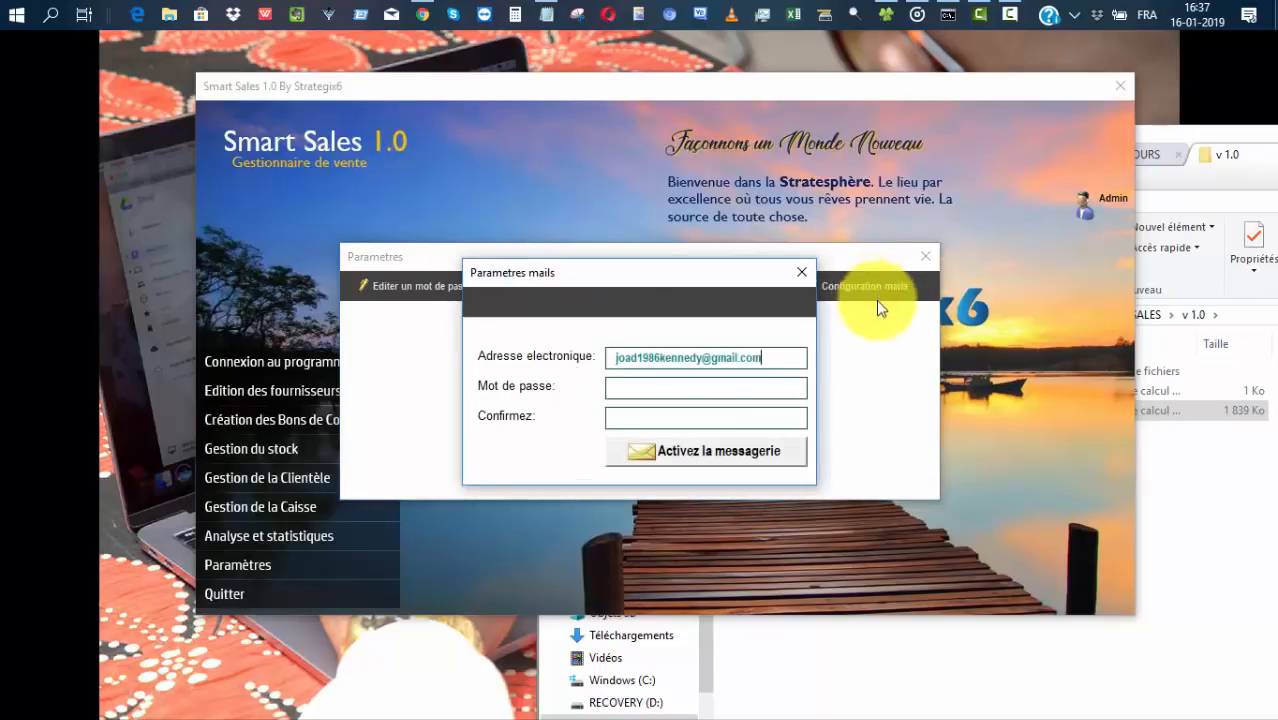
{"action": "left_click_drag", "start_coordinate": [770, 357], "coordinate": [571, 366]}
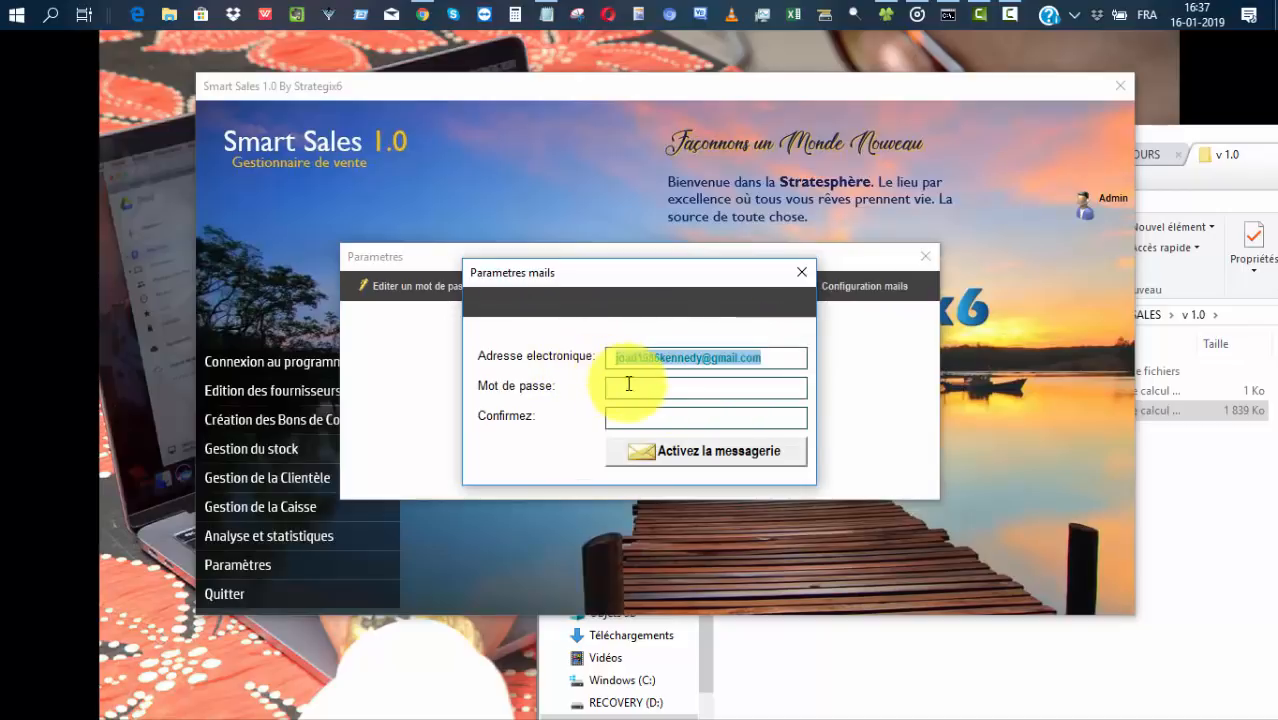
{"action": "left_click", "coordinate": [748, 390]}
{"action": "left_click", "coordinate": [745, 415]}
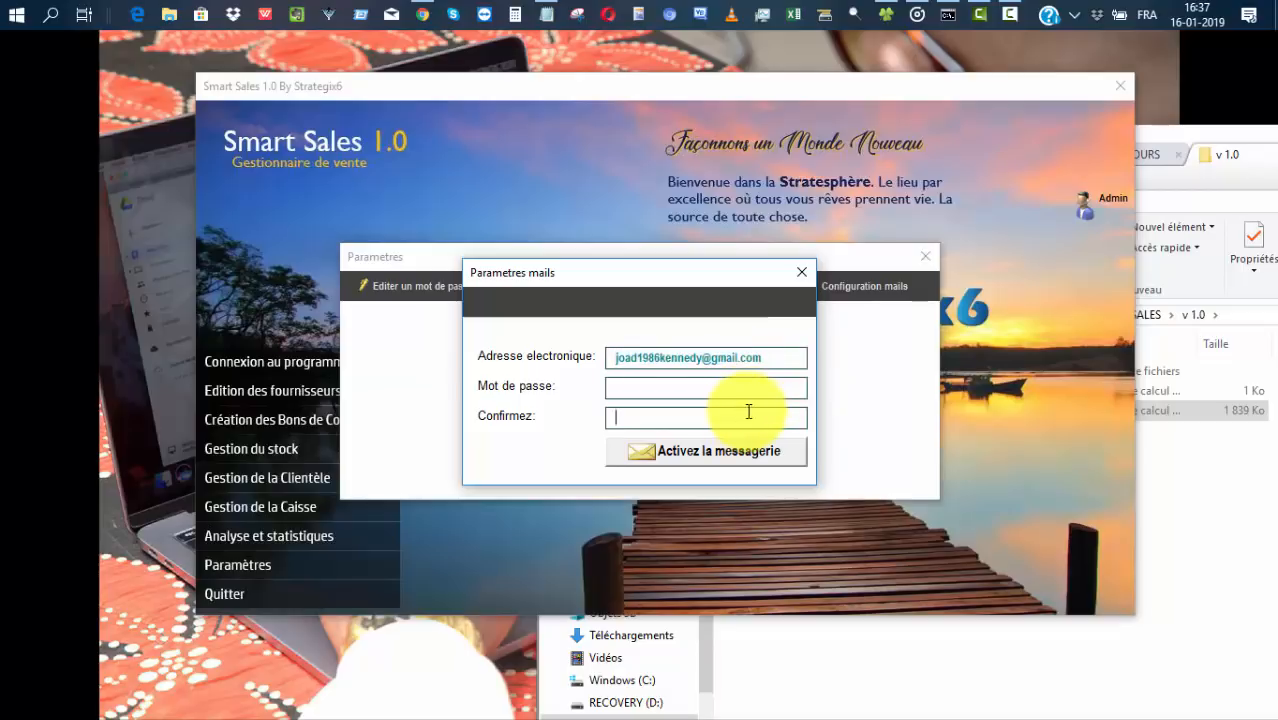
{"action": "left_click", "coordinate": [803, 274]}
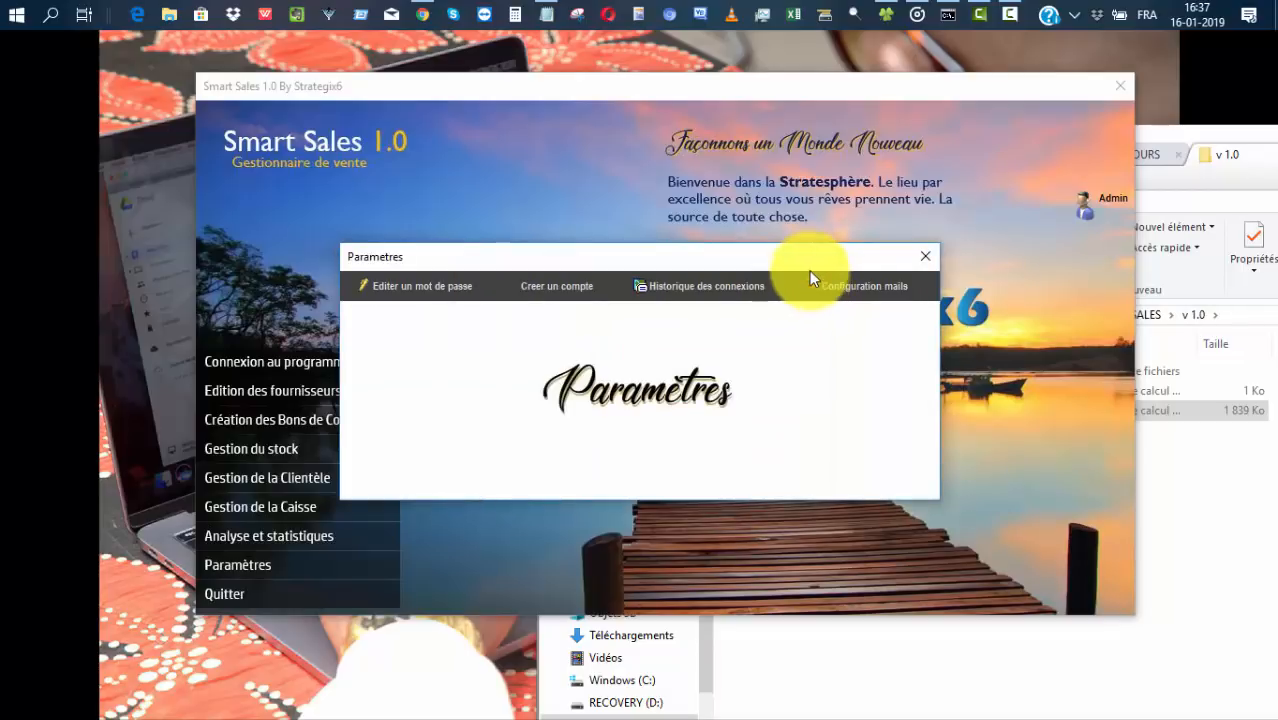
Close settings, open Fournisseurs and enter the first supplier's name and address.
{"action": "left_click", "coordinate": [925, 256]}
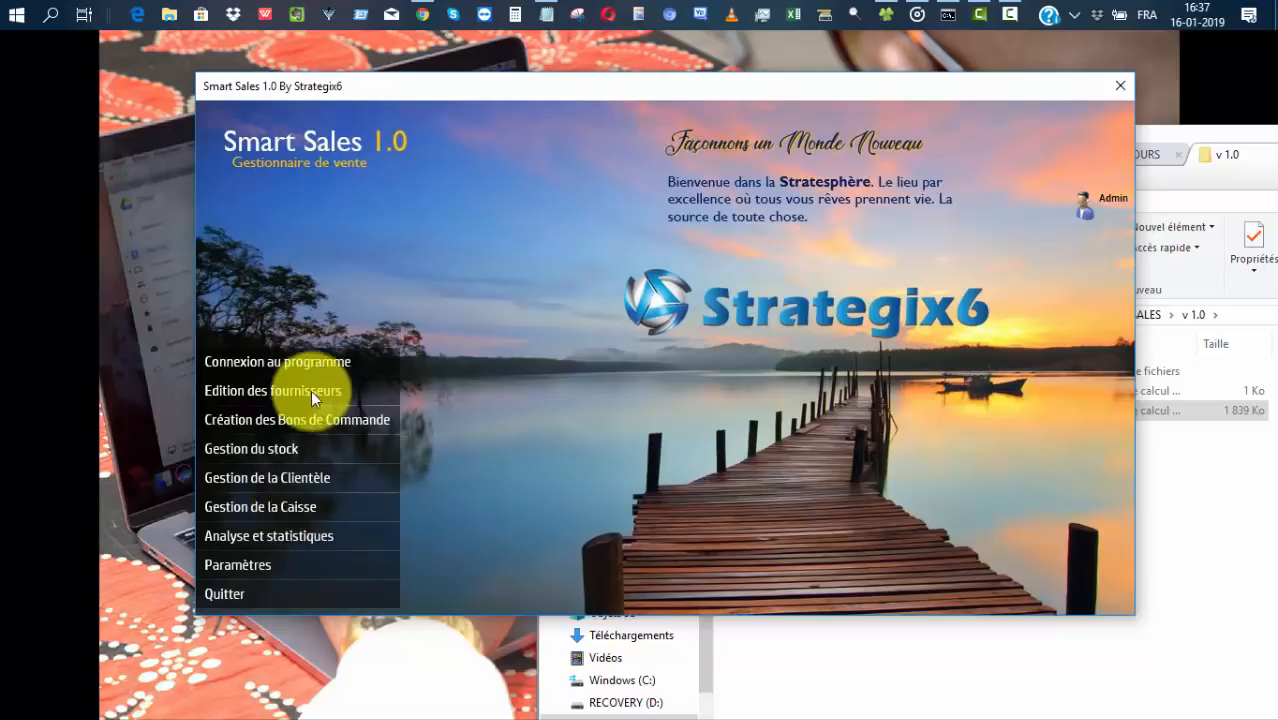
{"action": "left_click", "coordinate": [256, 388]}
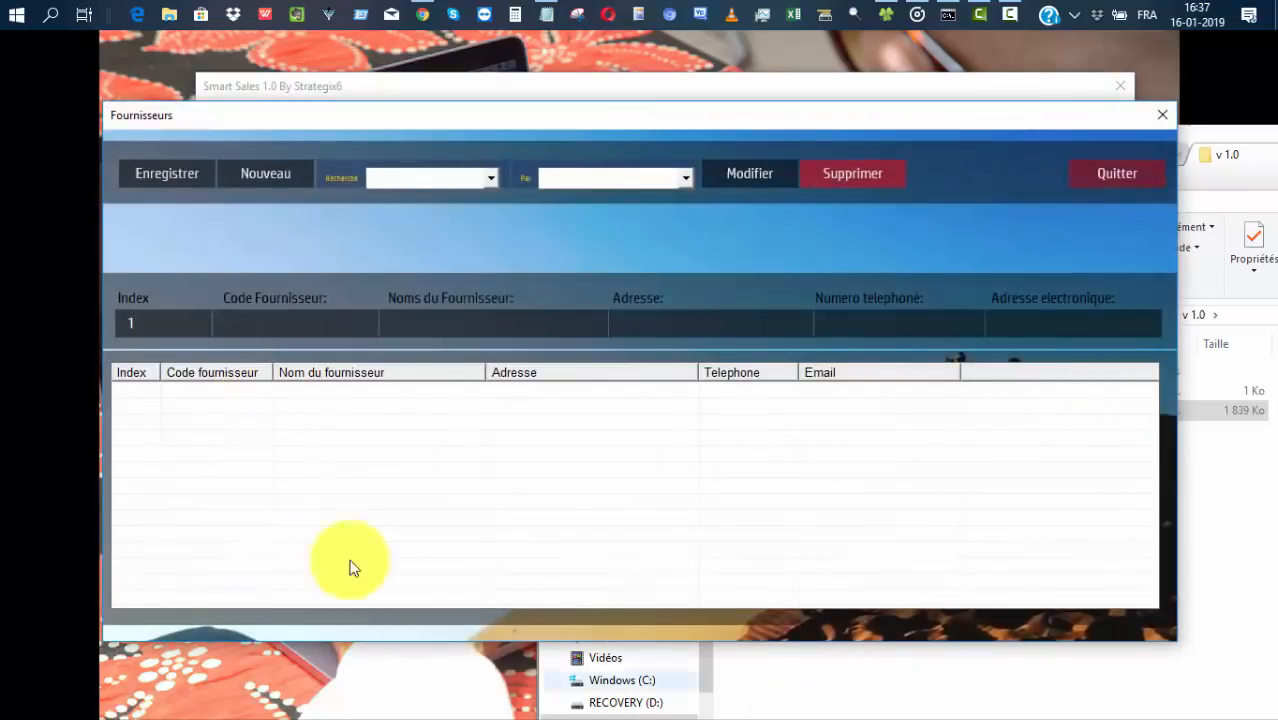
{"action": "left_click", "coordinate": [450, 322]}
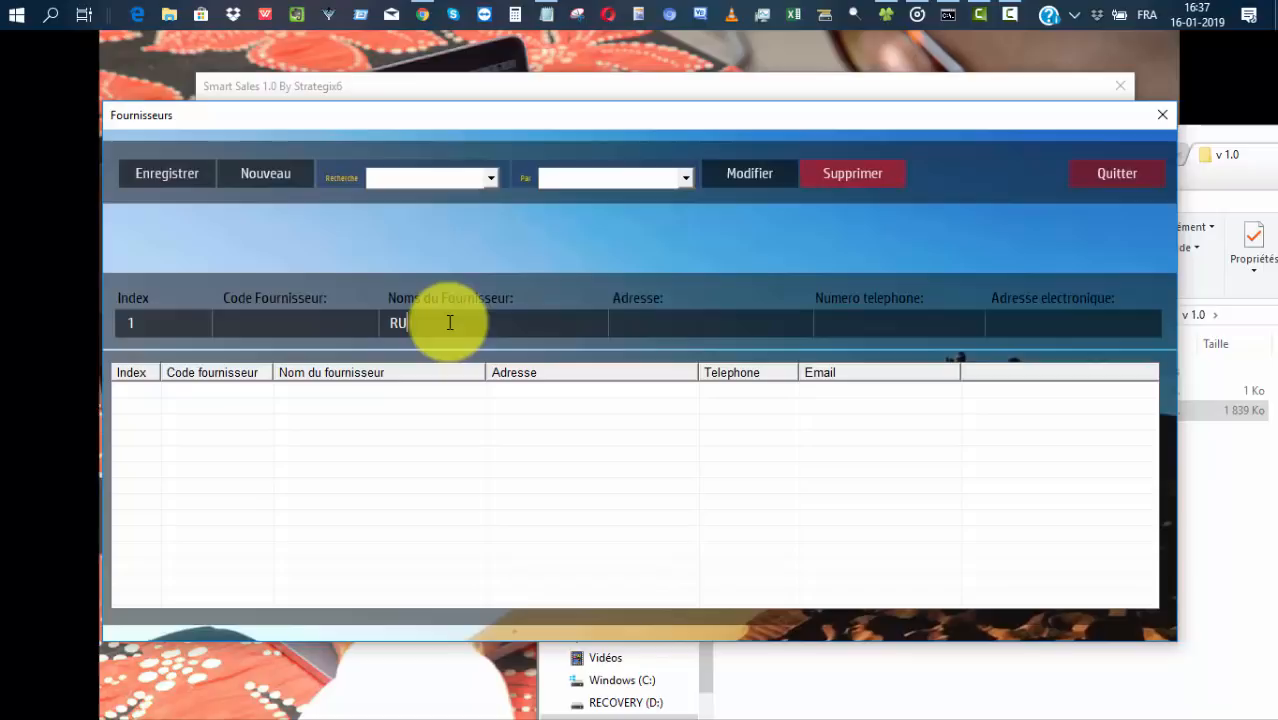
{"action": "left_click", "coordinate": [682, 325]}
{"action": "type", "text": "BONO"}
{"action": "key", "text": "BackSpace"}
{"action": "type", "text": "AMOUSSADI"}
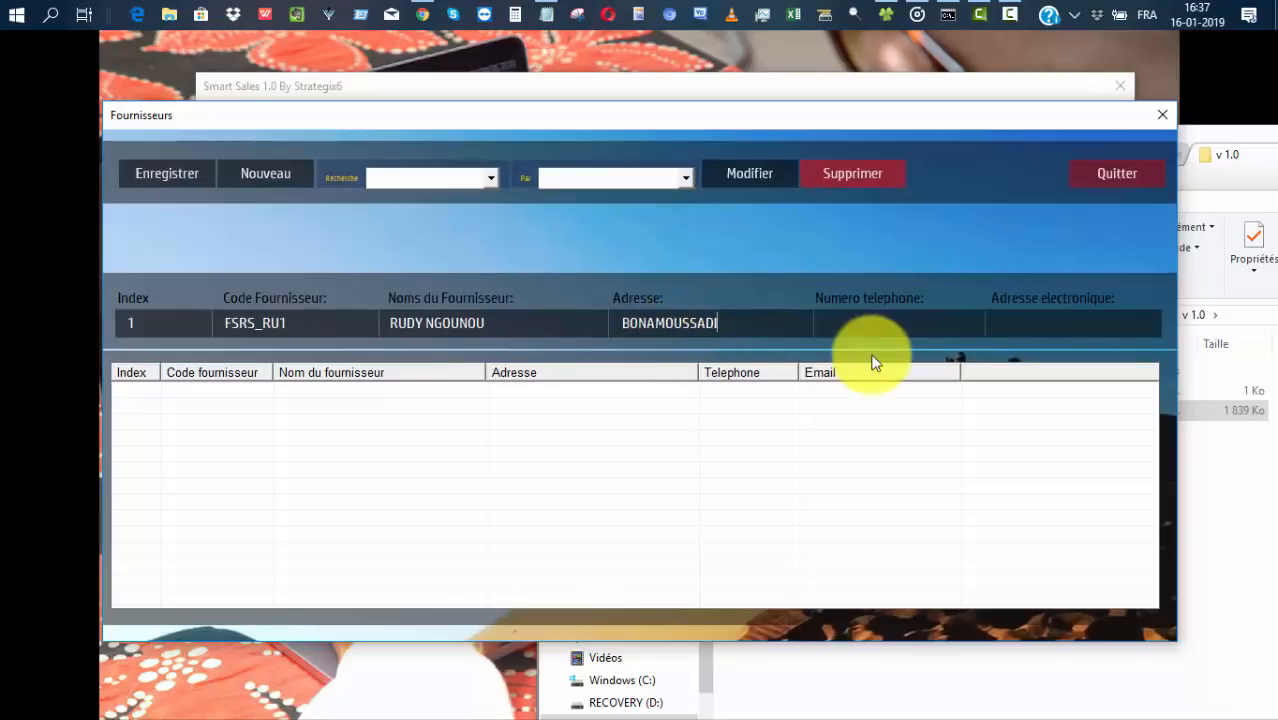
Add the supplier's phone number and e-mail, then save it with Enregistrer and confirm.
{"action": "left_click", "coordinate": [873, 320]}
{"action": "type", "text": "237985474"}
{"action": "left_click", "coordinate": [1030, 322]}
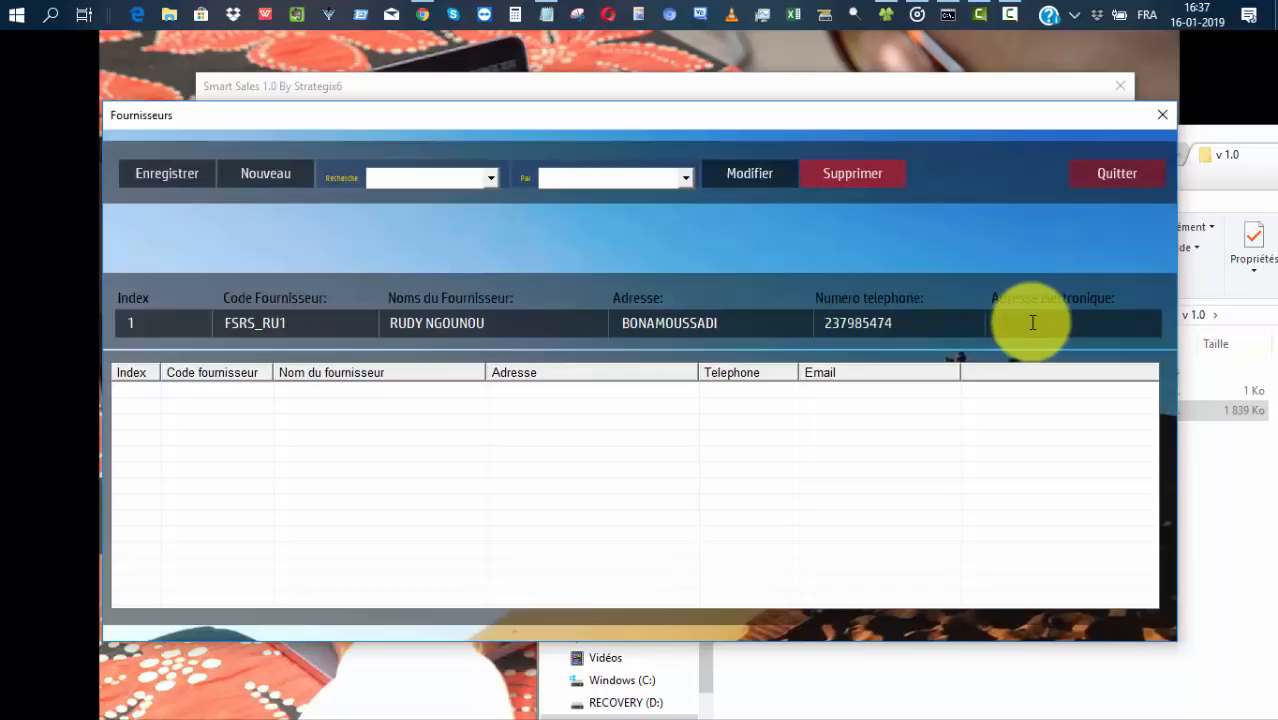
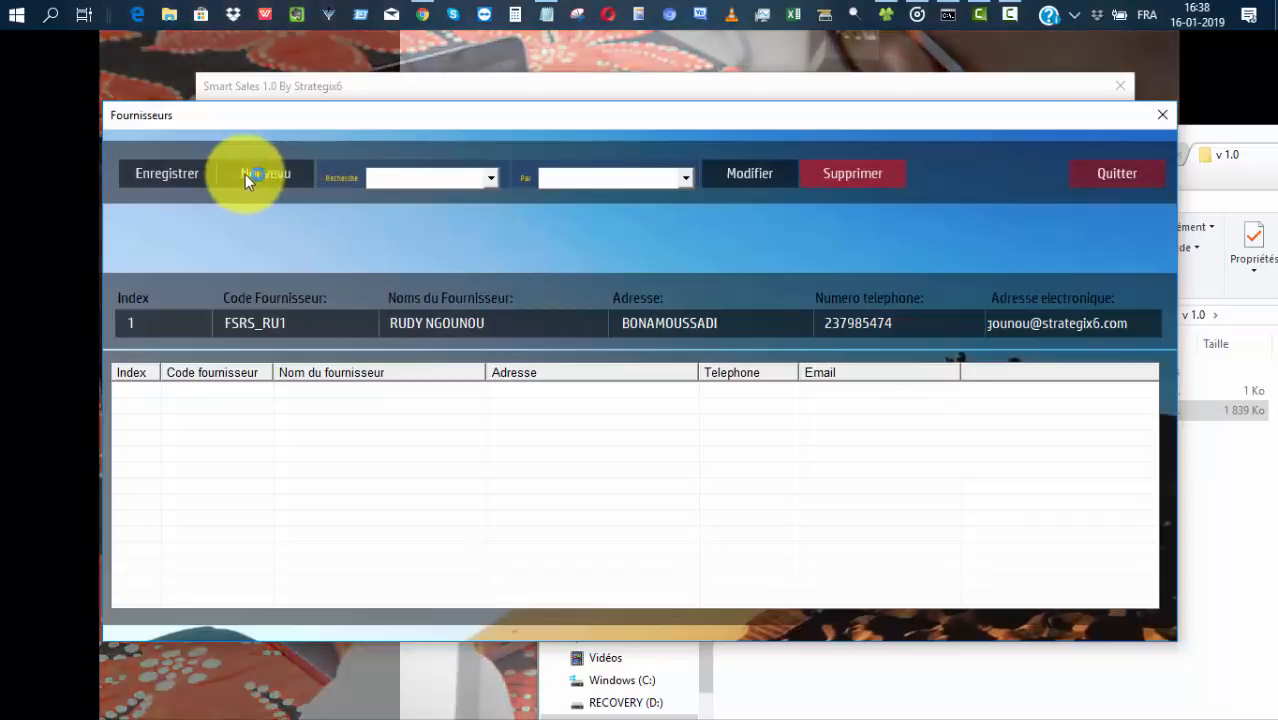
{"action": "left_click", "coordinate": [167, 174]}
{"action": "left_click", "coordinate": [630, 445]}
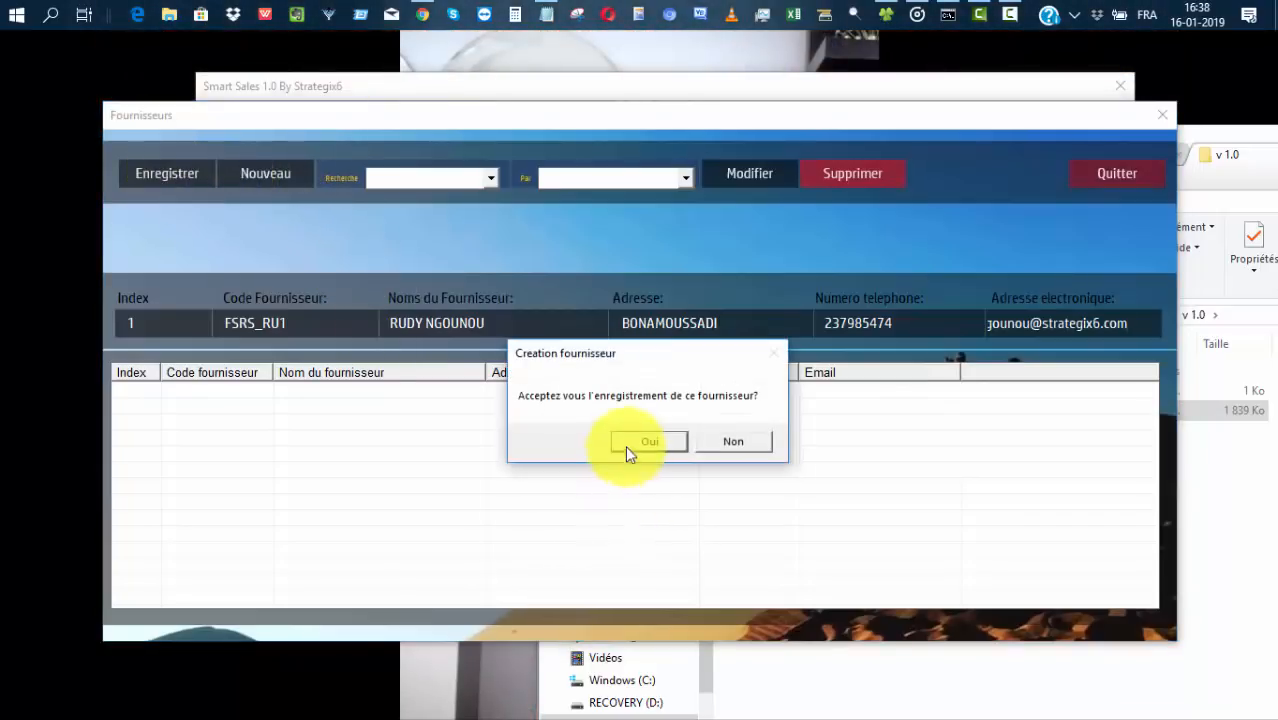
{"action": "left_click", "coordinate": [688, 449]}
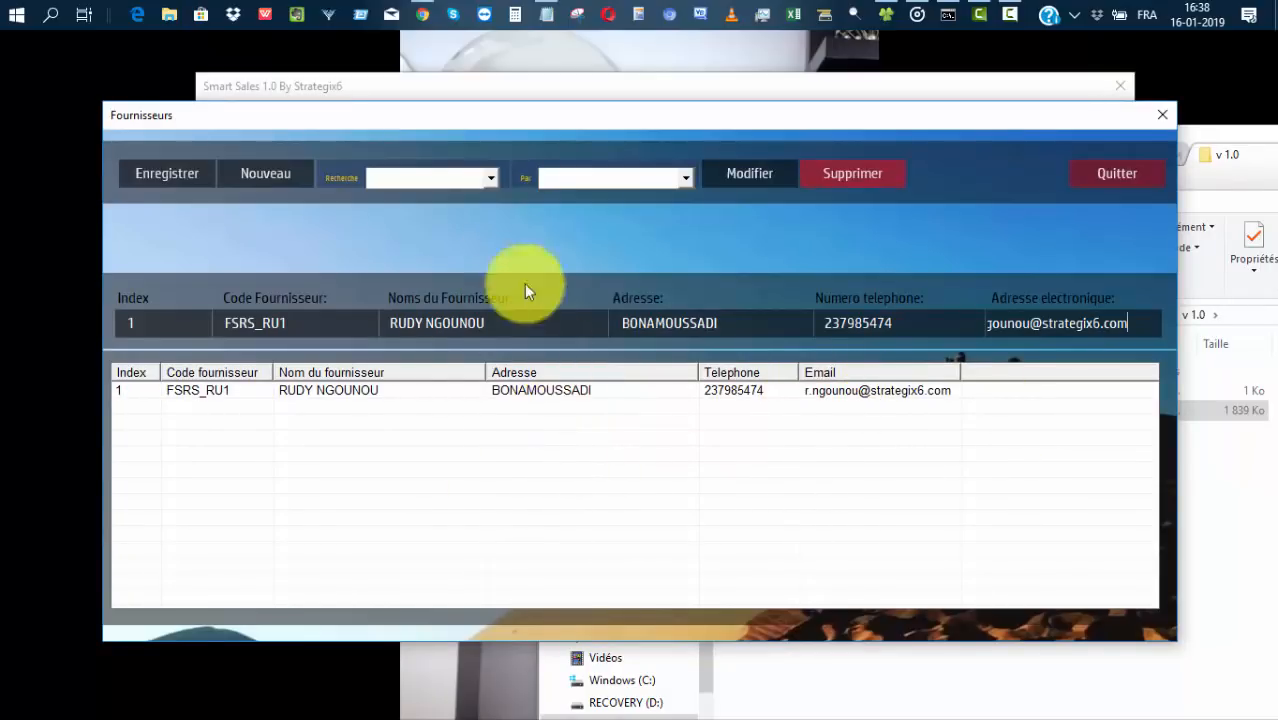
Start a blank supplier form and enter the second supplier's name and address.
{"action": "left_click", "coordinate": [261, 169]}
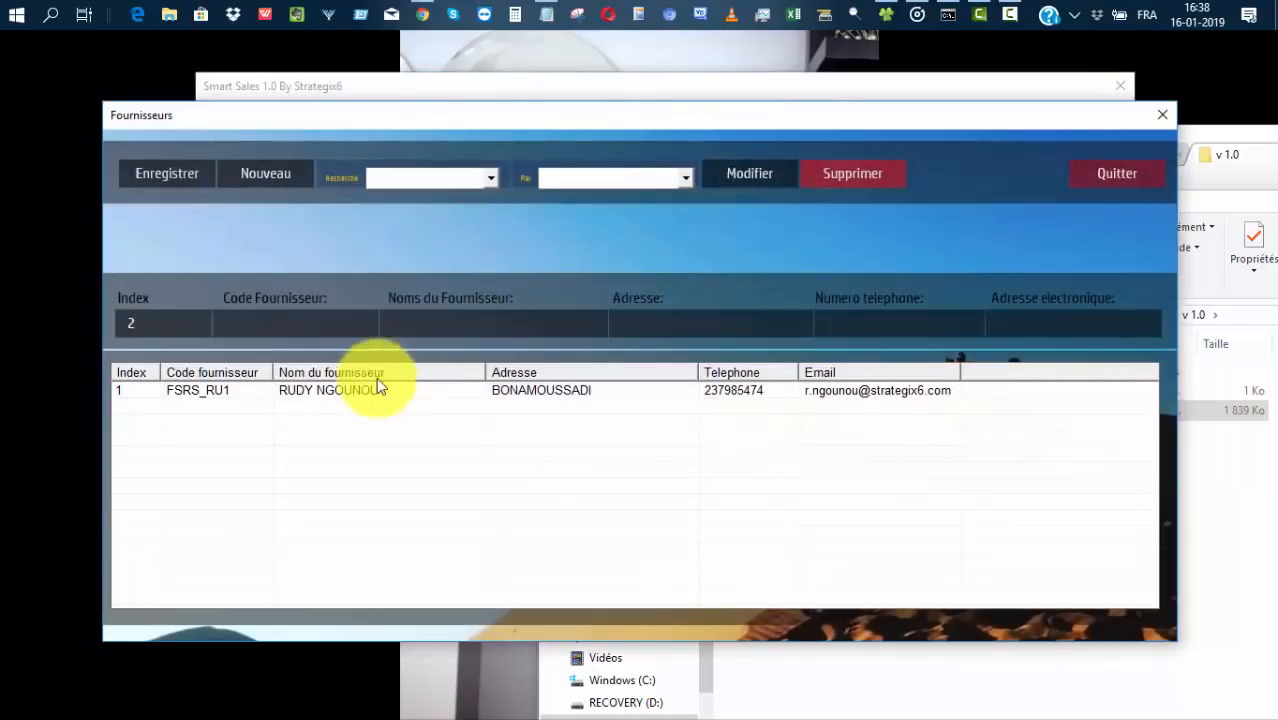
{"action": "left_click", "coordinate": [446, 328]}
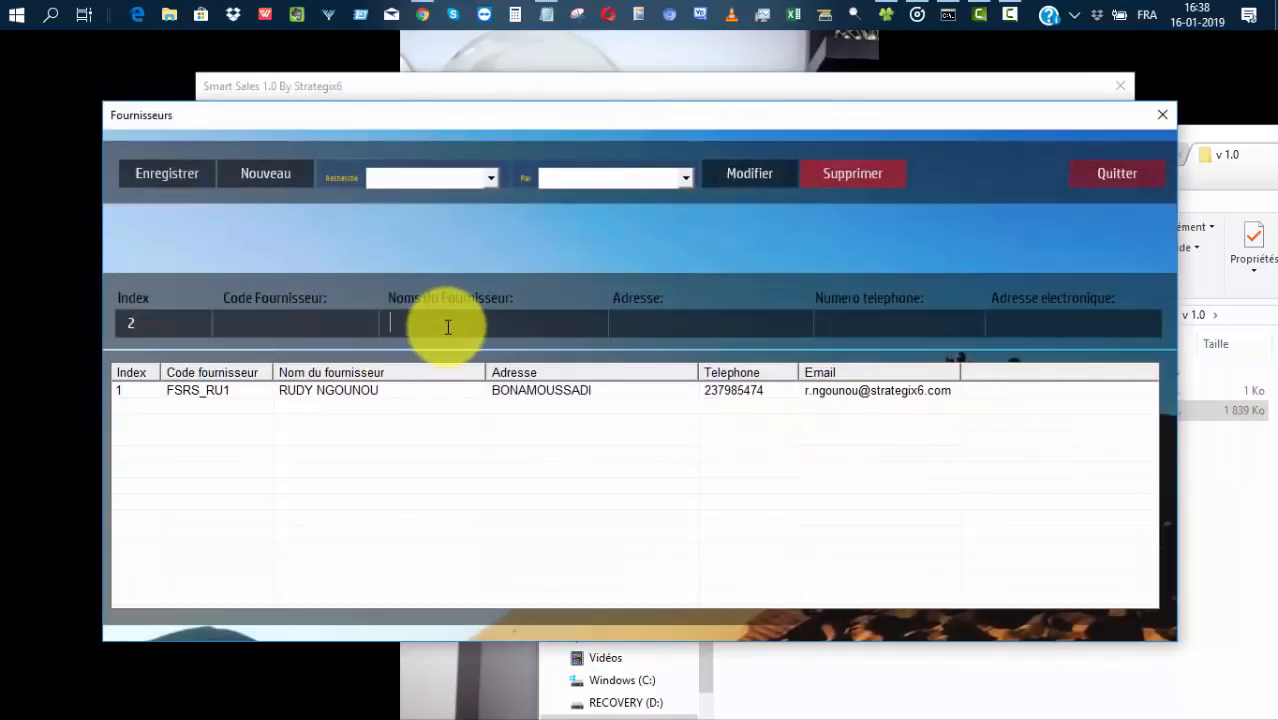
{"action": "left_click", "coordinate": [706, 318]}
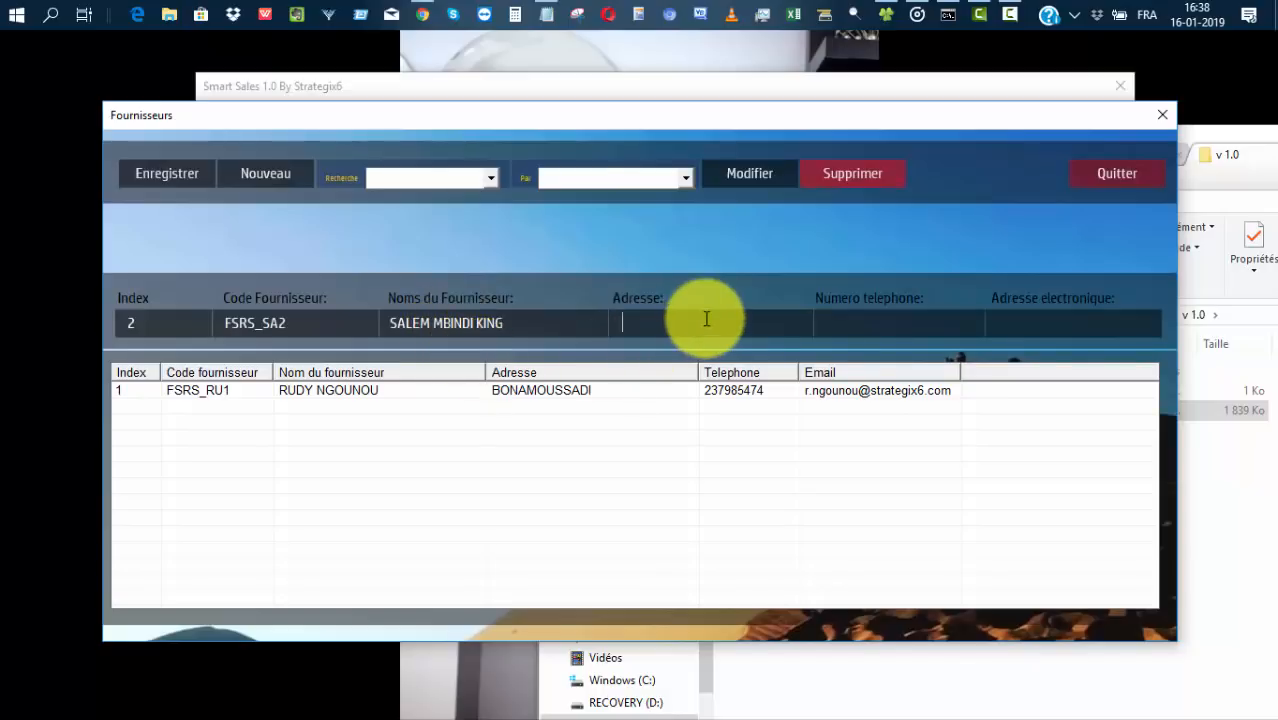
{"action": "type", "text": "OVERSEAS"}
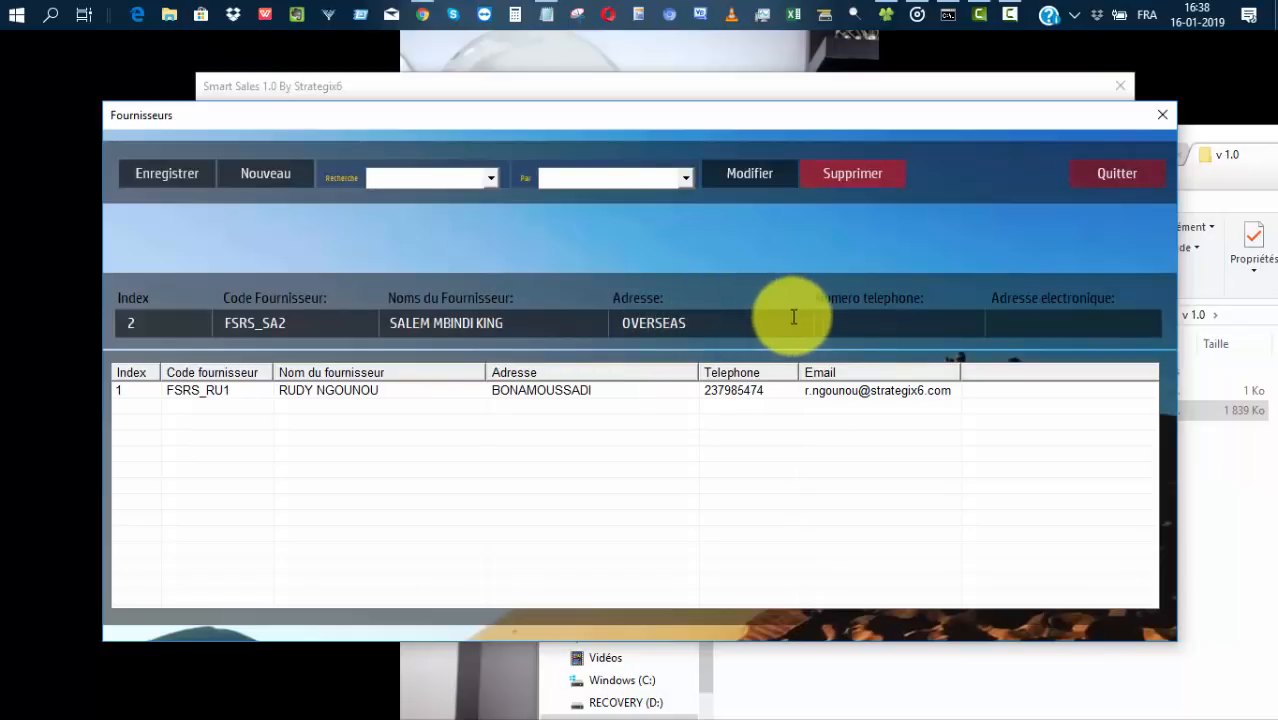
Enter the second supplier's phone number and e-mail, then save and confirm it.
{"action": "left_click", "coordinate": [838, 318]}
{"action": "type", "text": "85415845"}
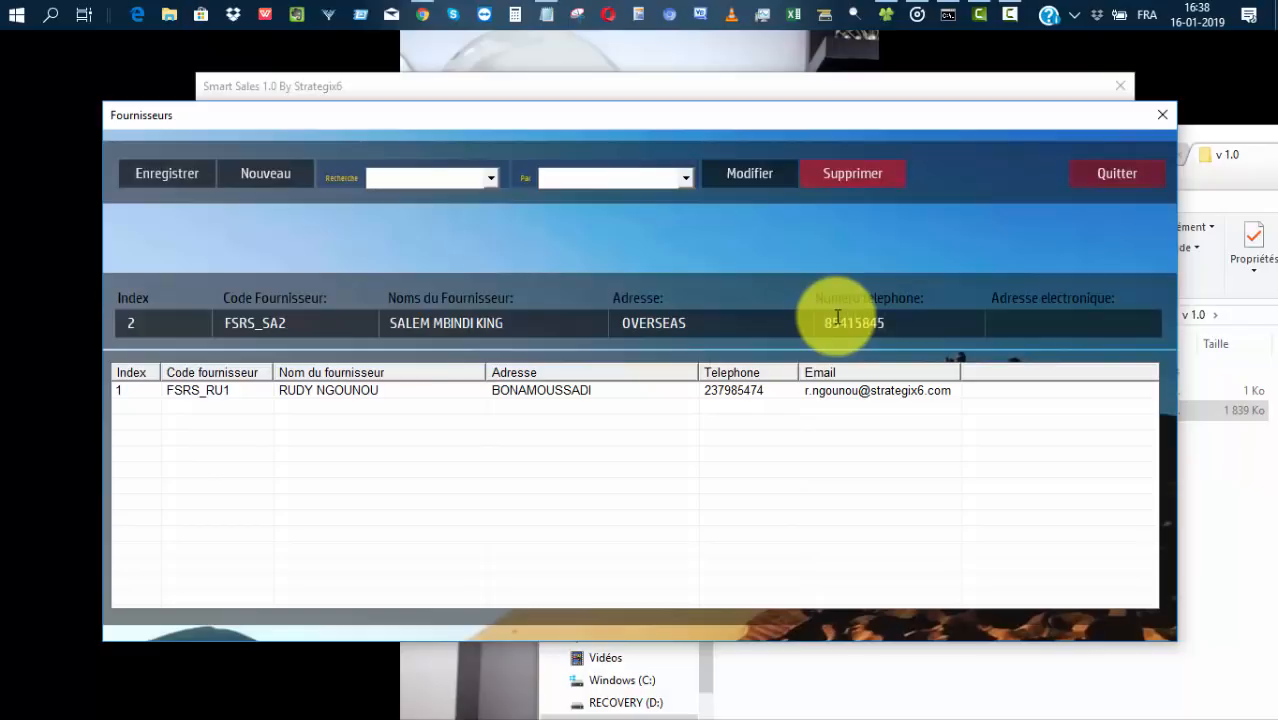
{"action": "left_click", "coordinate": [1094, 325]}
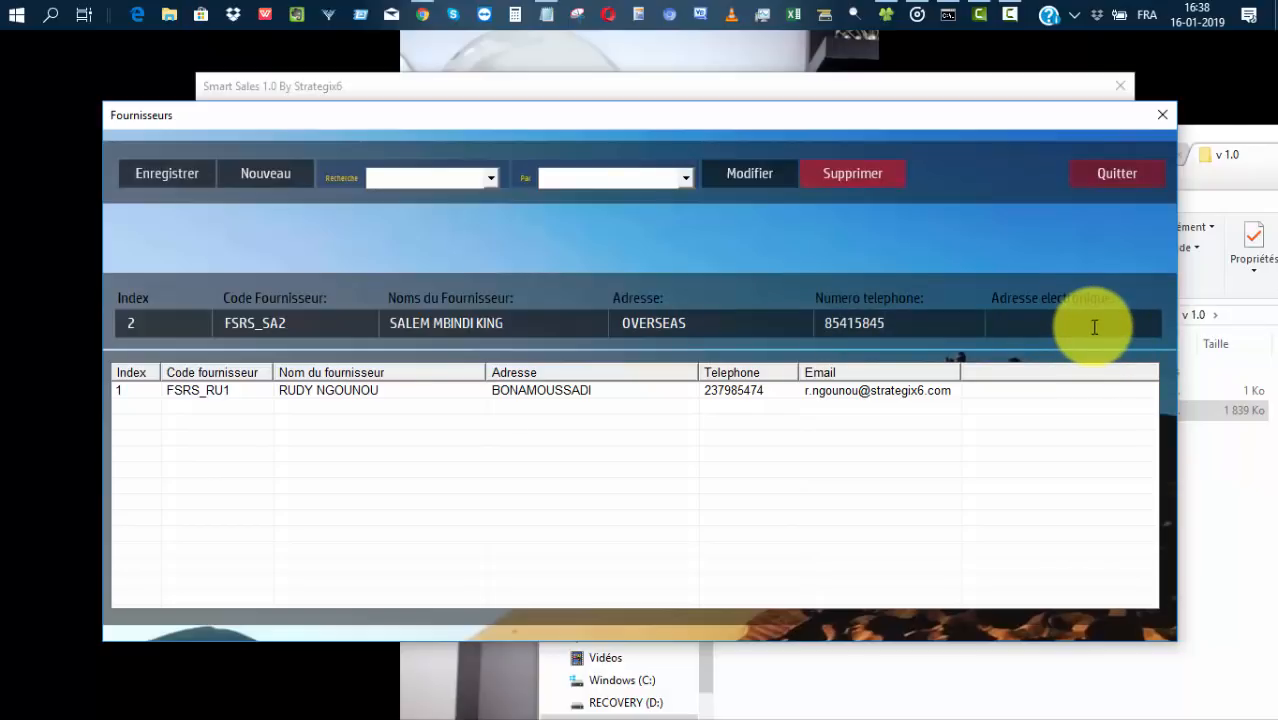
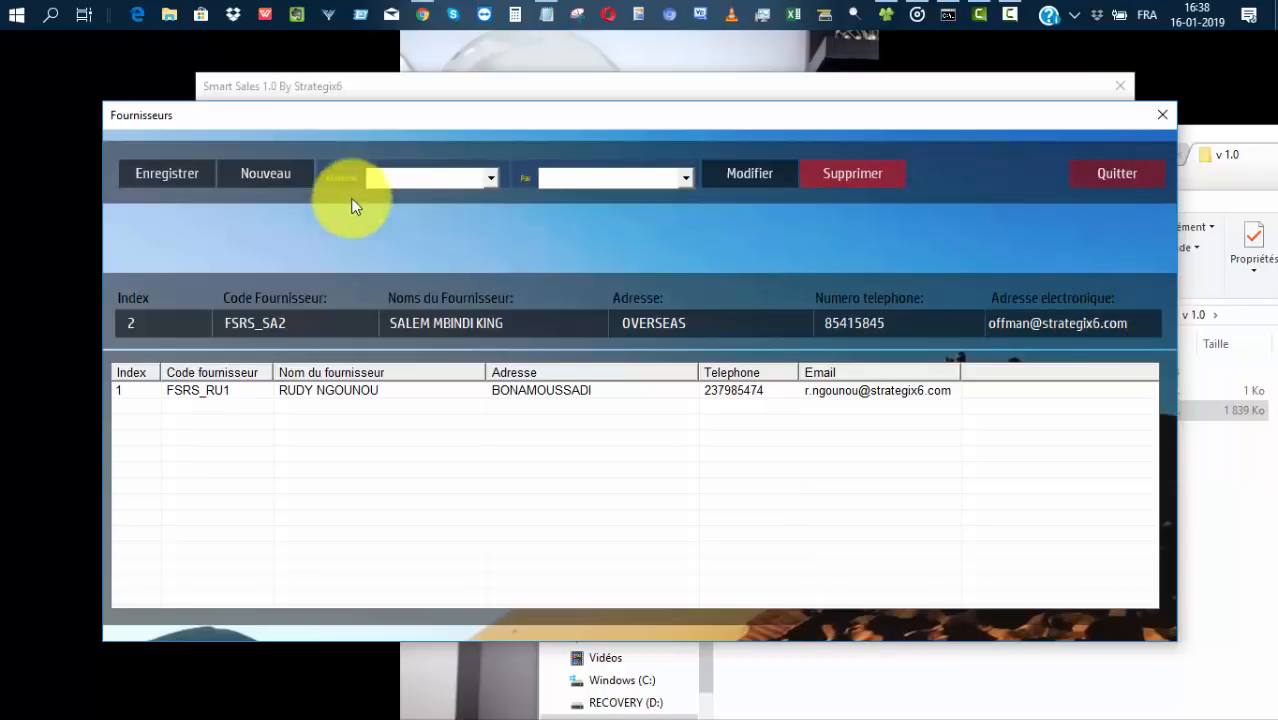
{"action": "left_click", "coordinate": [162, 173]}
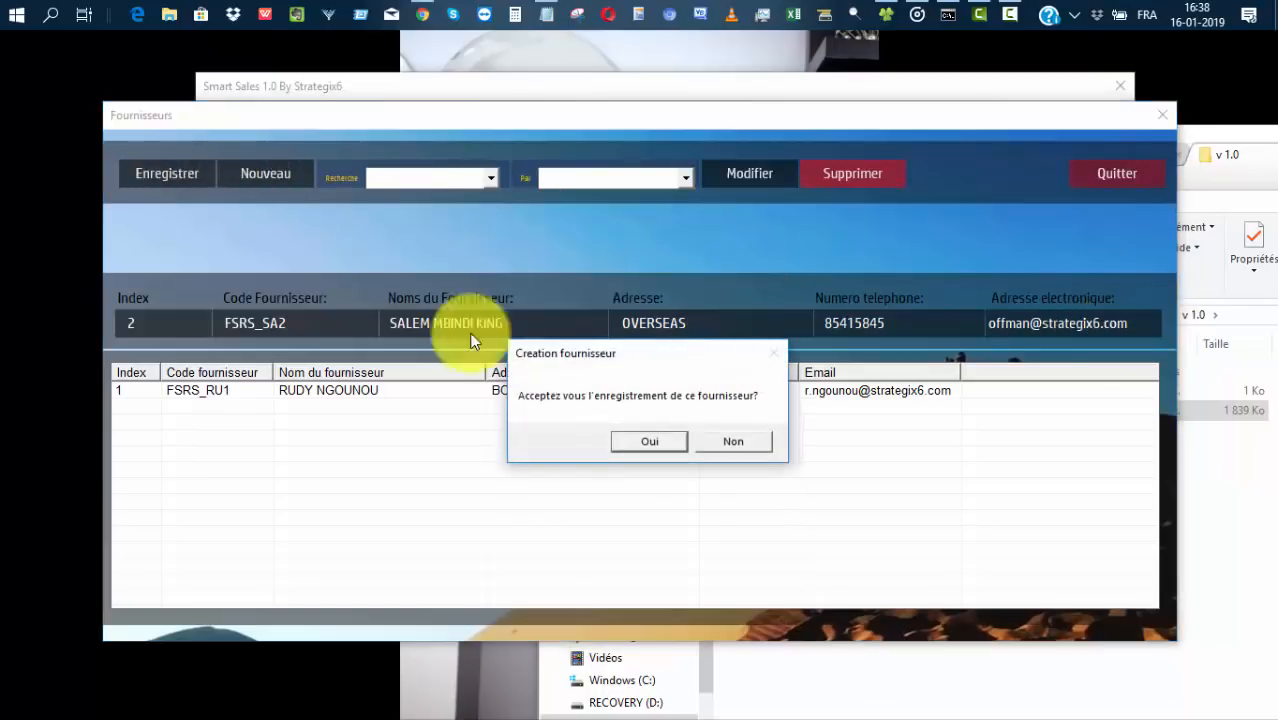
{"action": "left_click", "coordinate": [655, 445]}
{"action": "left_click", "coordinate": [705, 451]}
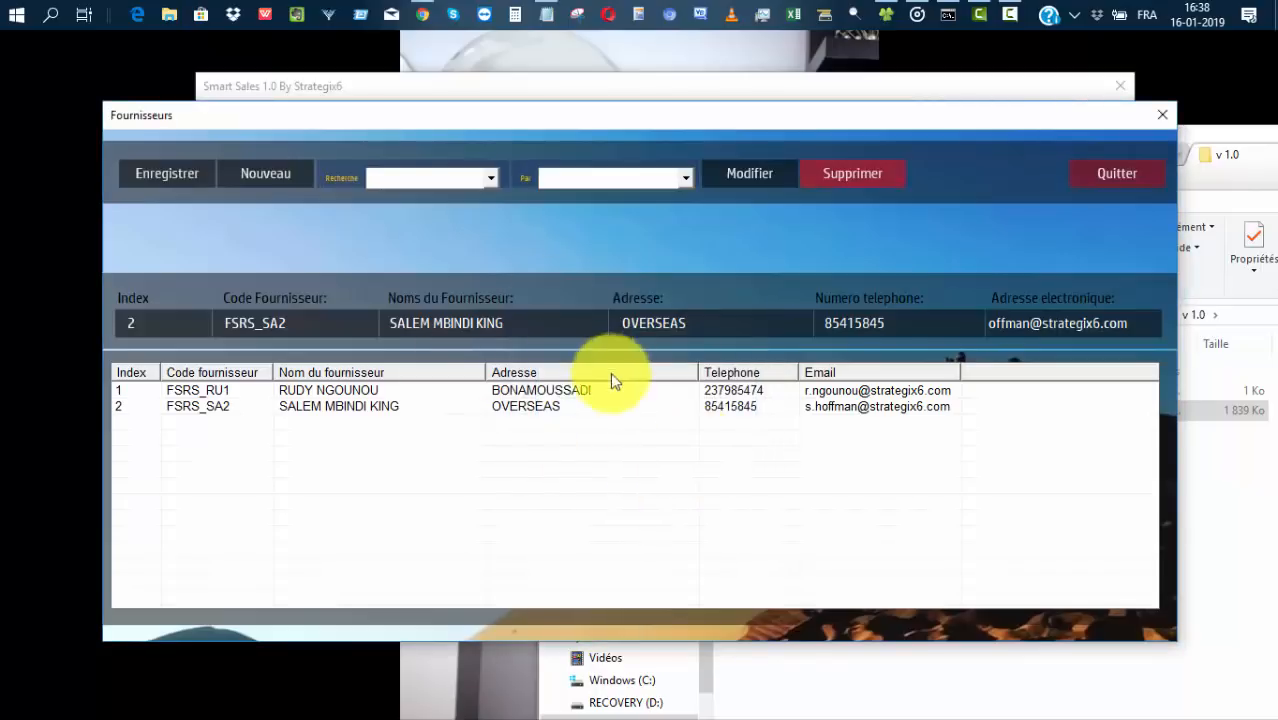
Try searching suppliers by Nom du fournisseur and then by Index.
{"action": "left_click", "coordinate": [448, 177]}
{"action": "left_click", "coordinate": [684, 177]}
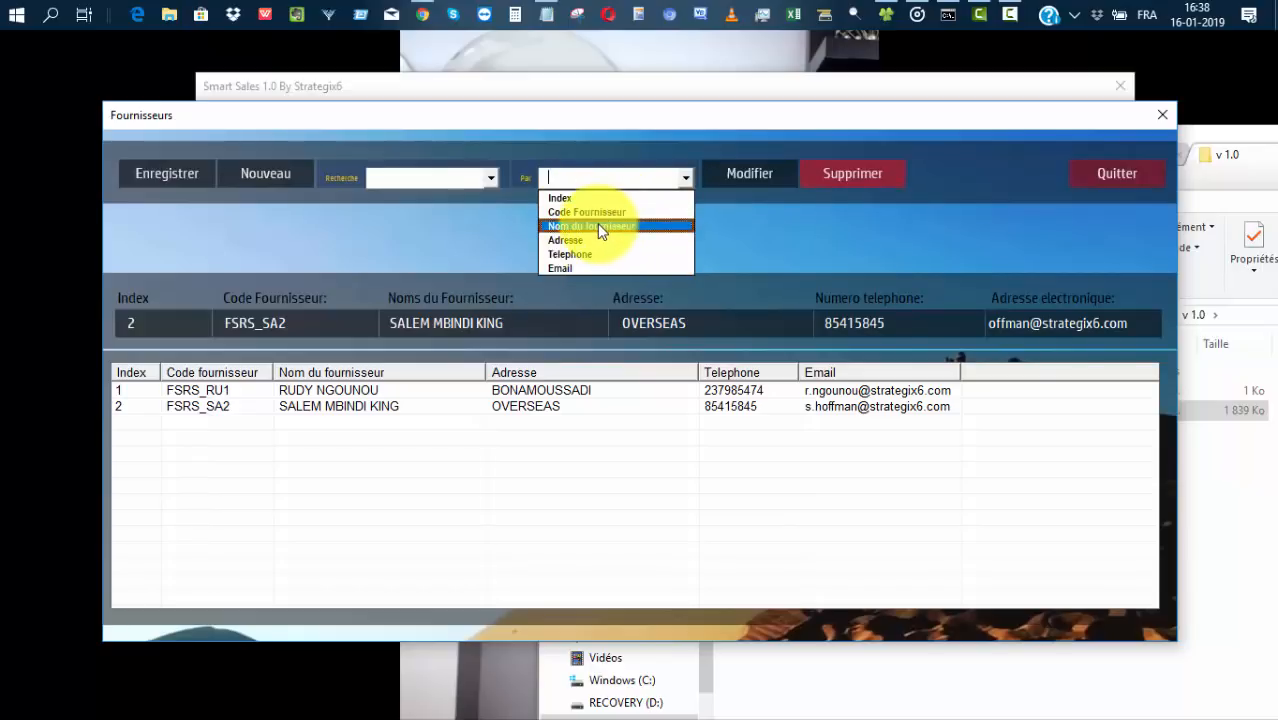
{"action": "left_click", "coordinate": [597, 225]}
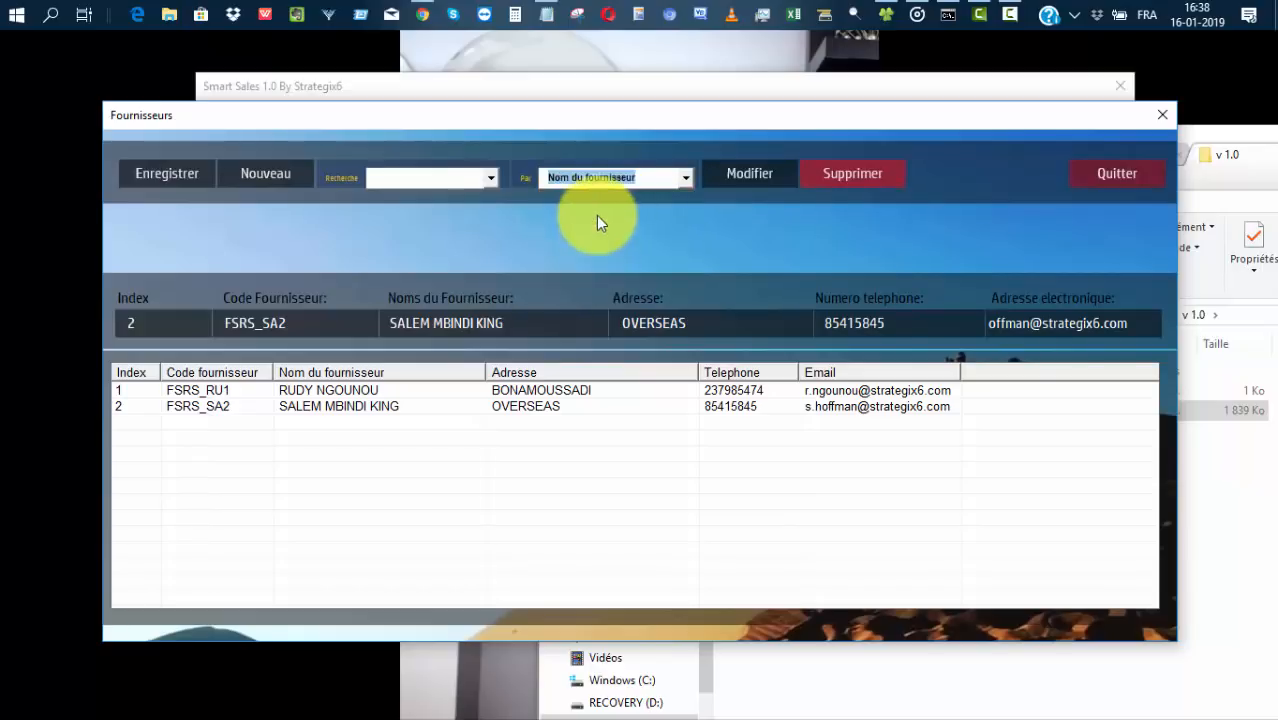
{"action": "left_click", "coordinate": [490, 180]}
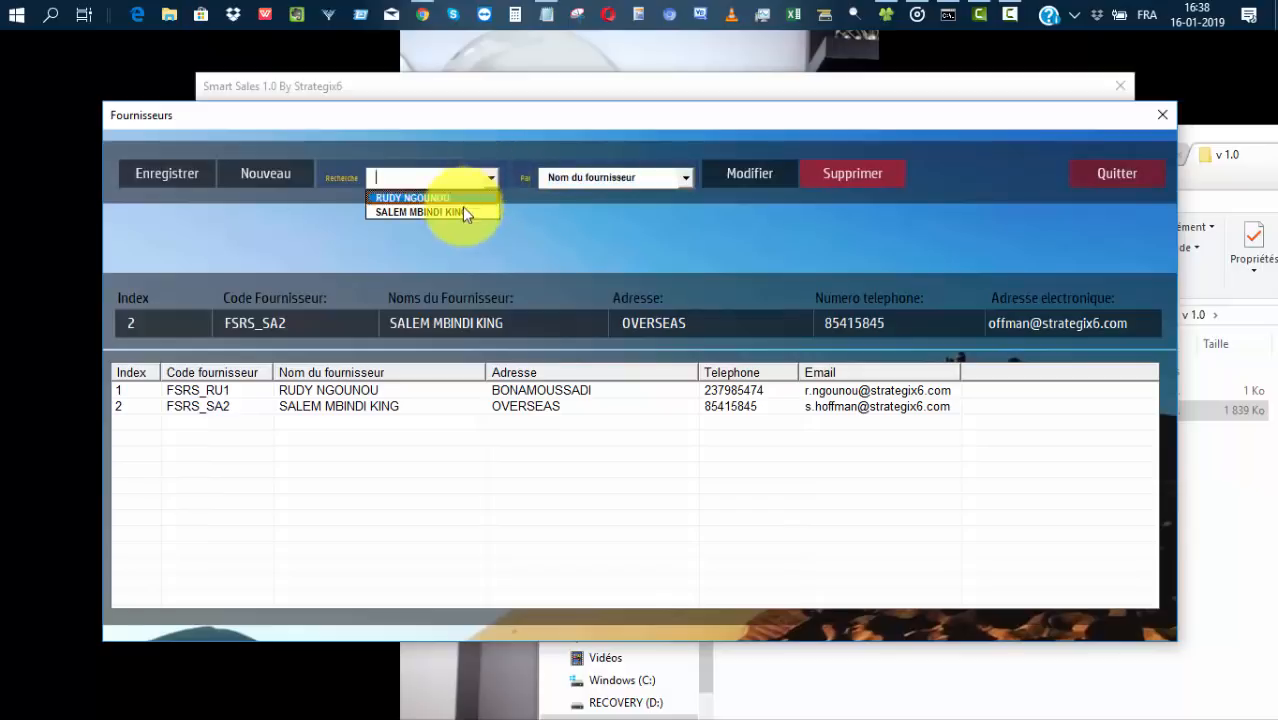
{"action": "left_click", "coordinate": [682, 180]}
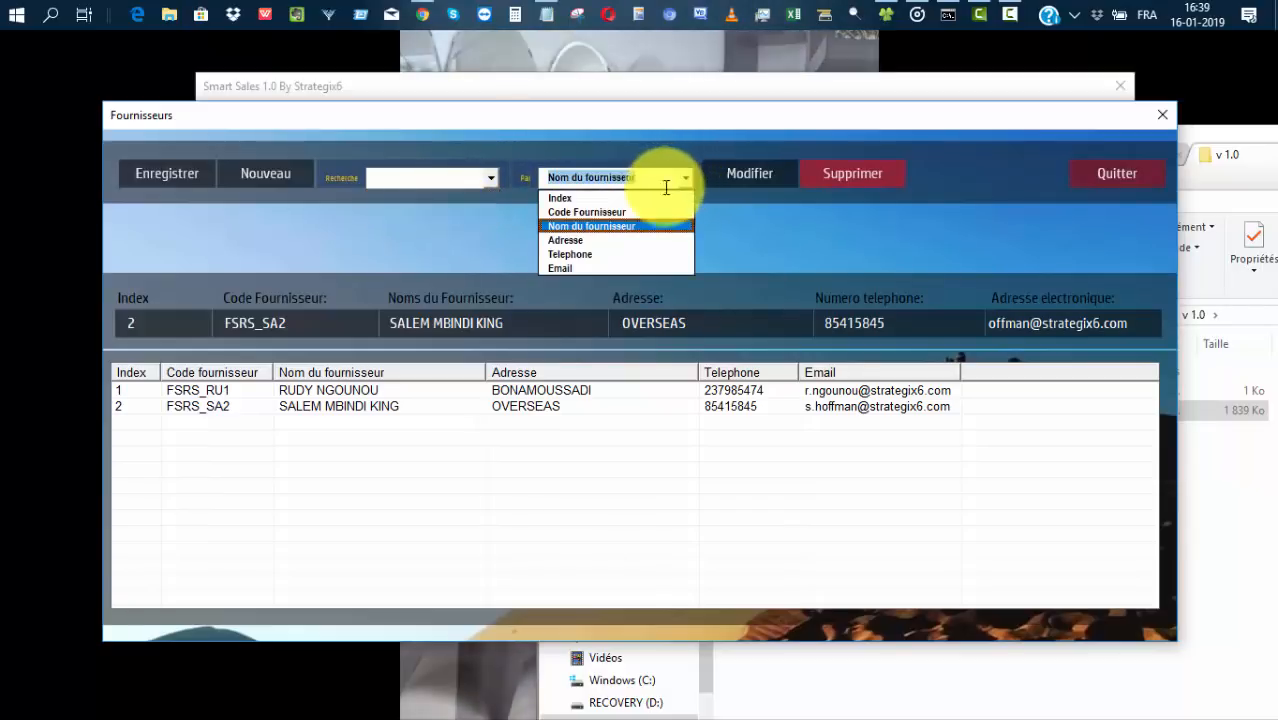
{"action": "left_click", "coordinate": [558, 198]}
{"action": "left_click", "coordinate": [491, 180]}
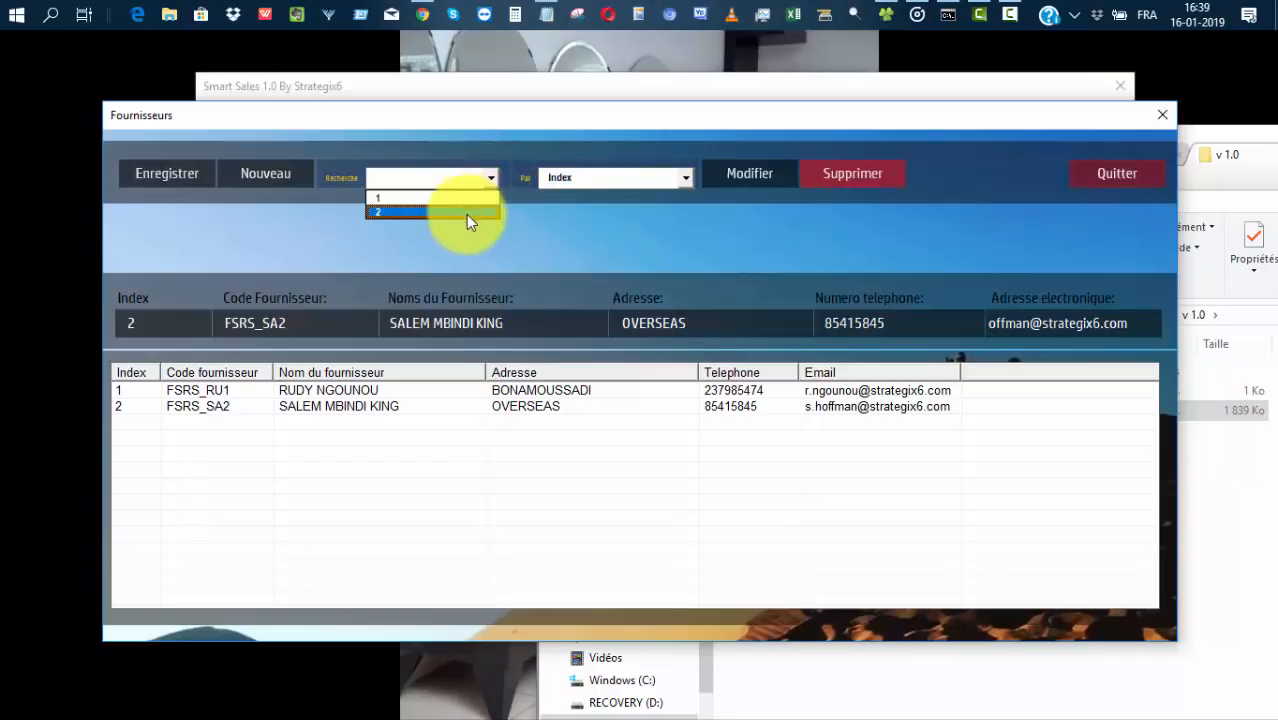
{"action": "left_click", "coordinate": [686, 178]}
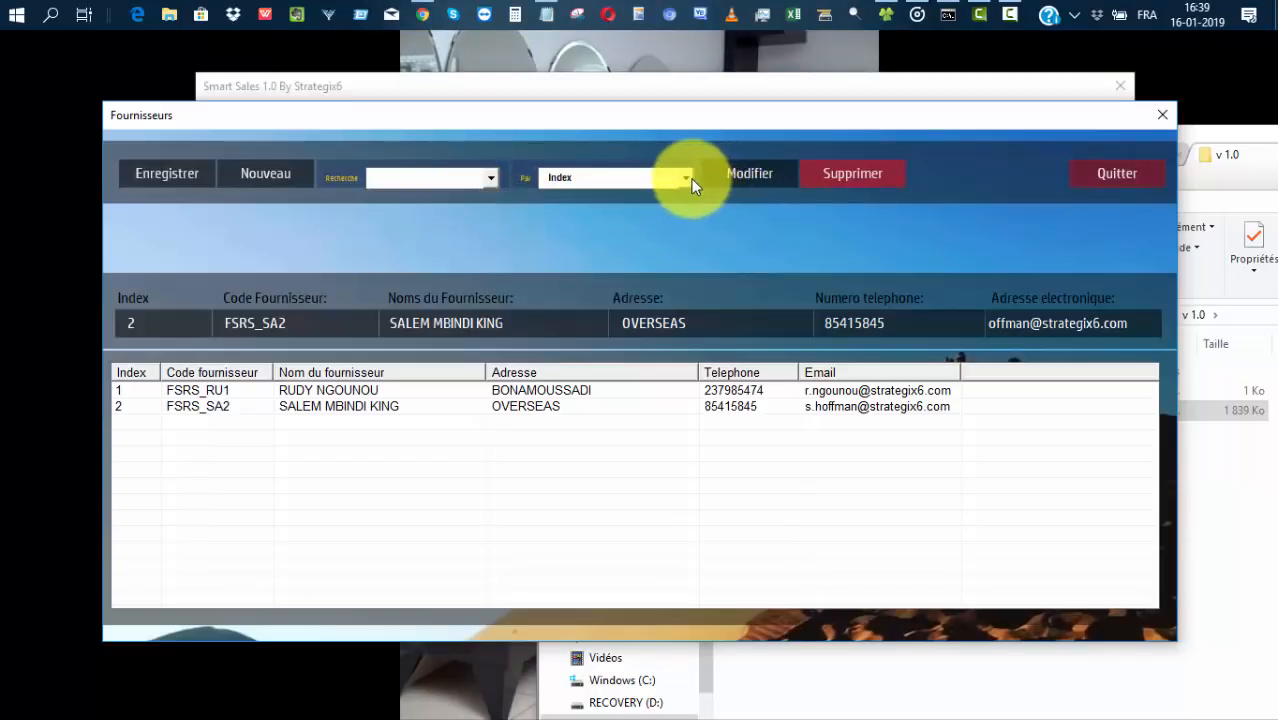
Search by Code Fournisseur and load the first supplier's record from the code list.
{"action": "left_click", "coordinate": [686, 178]}
{"action": "left_click", "coordinate": [566, 208]}
{"action": "left_click", "coordinate": [489, 179]}
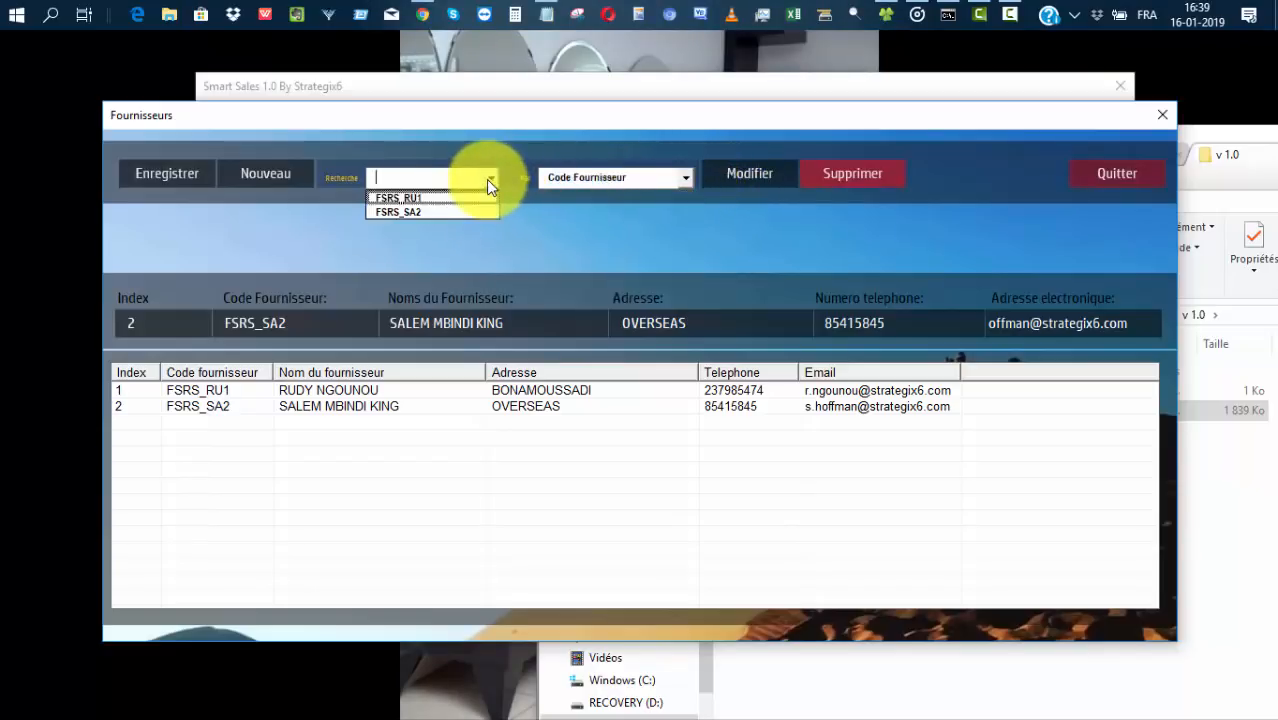
{"action": "left_click", "coordinate": [423, 198]}
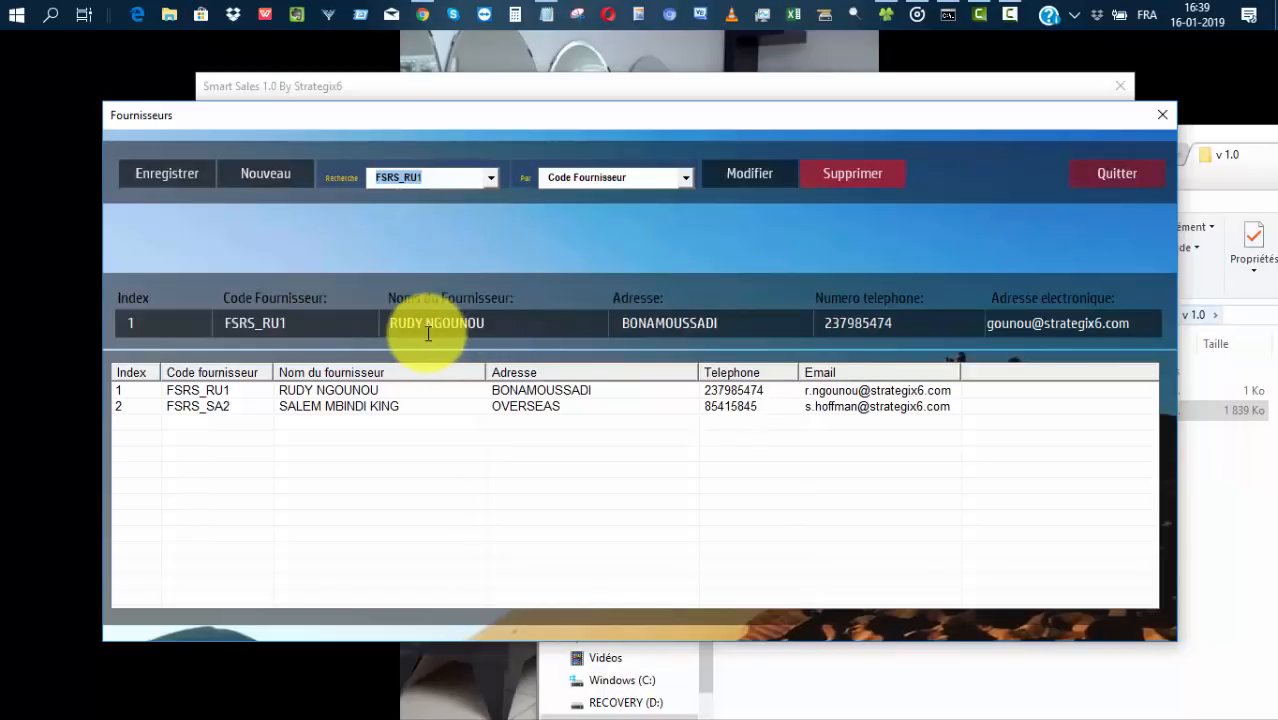
{"action": "left_click", "coordinate": [437, 322]}
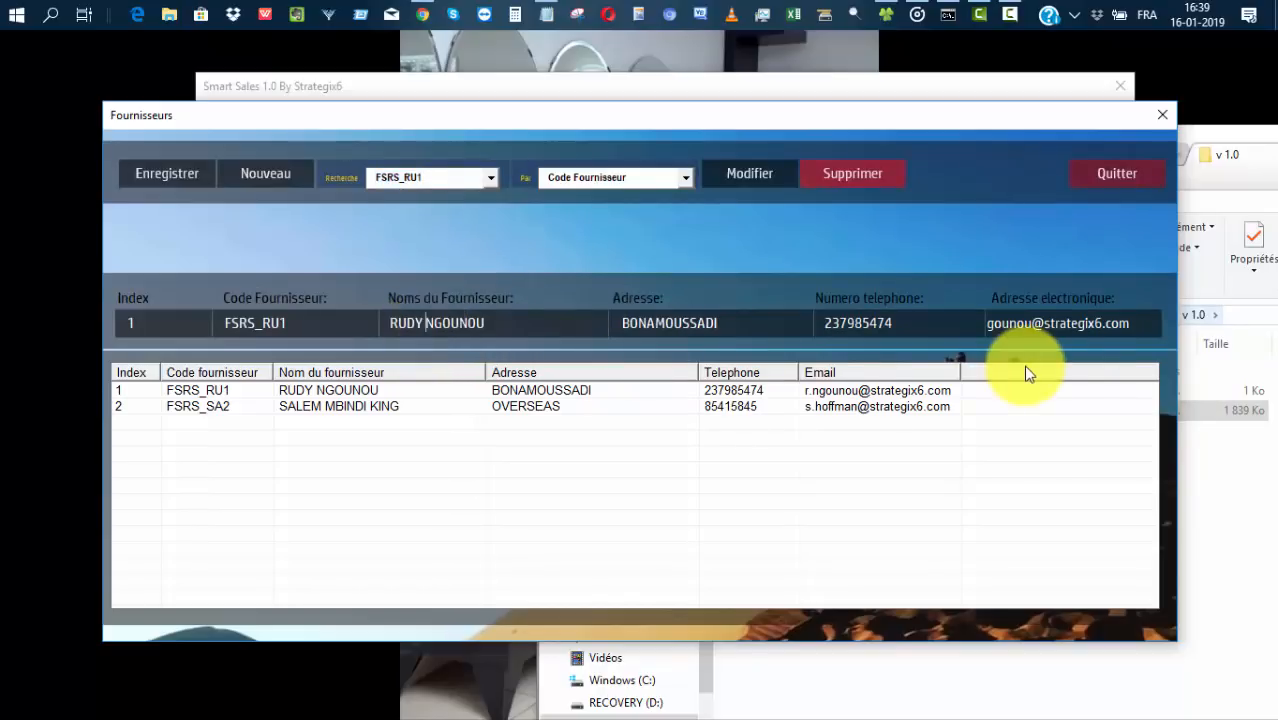
Retype the supplier name with the added middle name, save via Modifier, and Quitter Fournisseurs.
{"action": "type", "text": "ODIN"}
{"action": "key", "text": "BackSpace"}
{"action": "type", "text": "O"}
{"action": "key", "text": "BackSpace"}
{"action": "key", "text": "BackSpace"}
{"action": "key", "text": "BackSpace"}
{"action": "key", "text": "BackSpace"}
{"action": "key", "text": "BackSpace"}
{"action": "key", "text": "BackSpace"}
{"action": "key", "text": "BackSpace"}
{"action": "key", "text": "BackSpace"}
{"action": "key", "text": "BackSpace"}
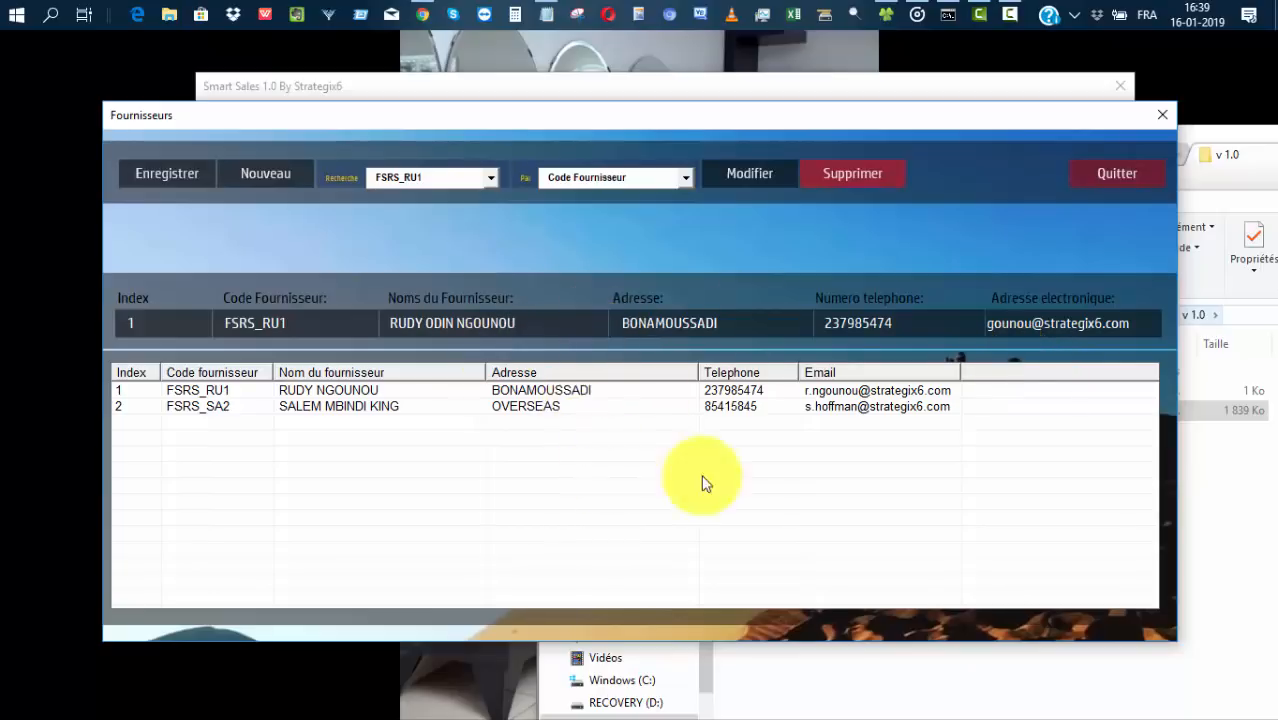
{"action": "left_click", "coordinate": [747, 172]}
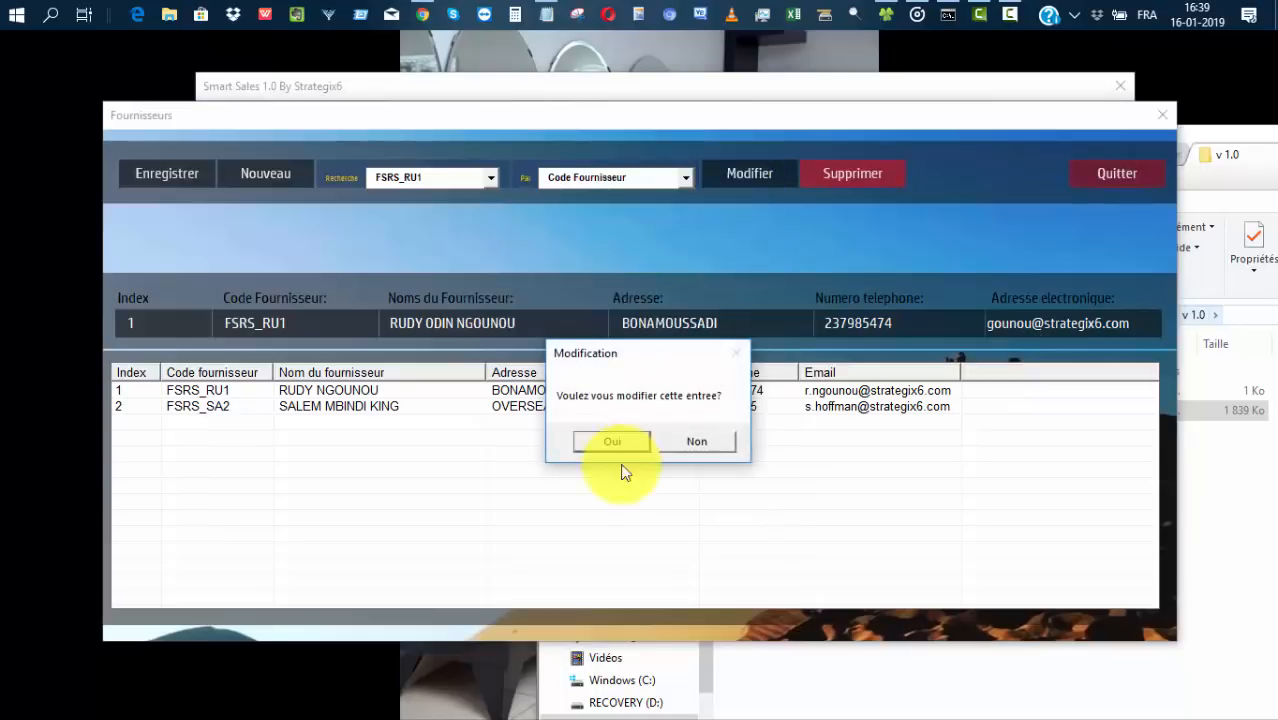
{"action": "left_click", "coordinate": [612, 441]}
{"action": "left_click", "coordinate": [702, 449]}
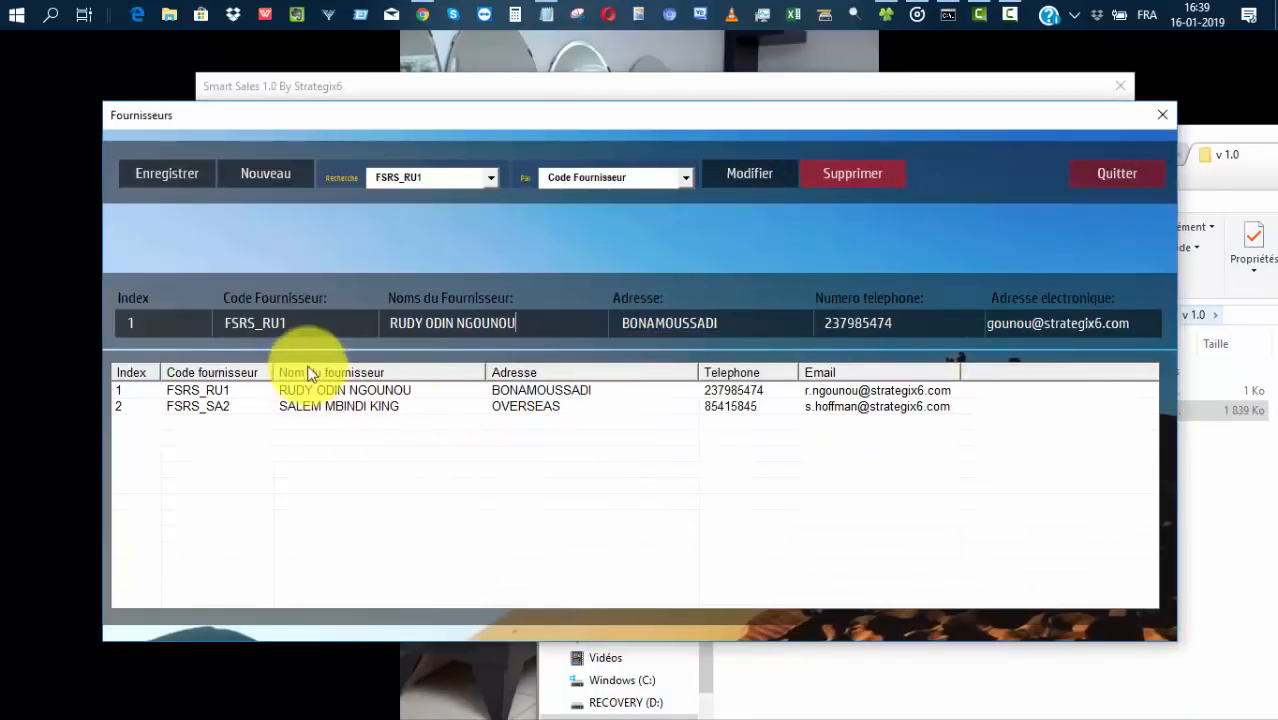
{"action": "left_click", "coordinate": [1099, 170]}
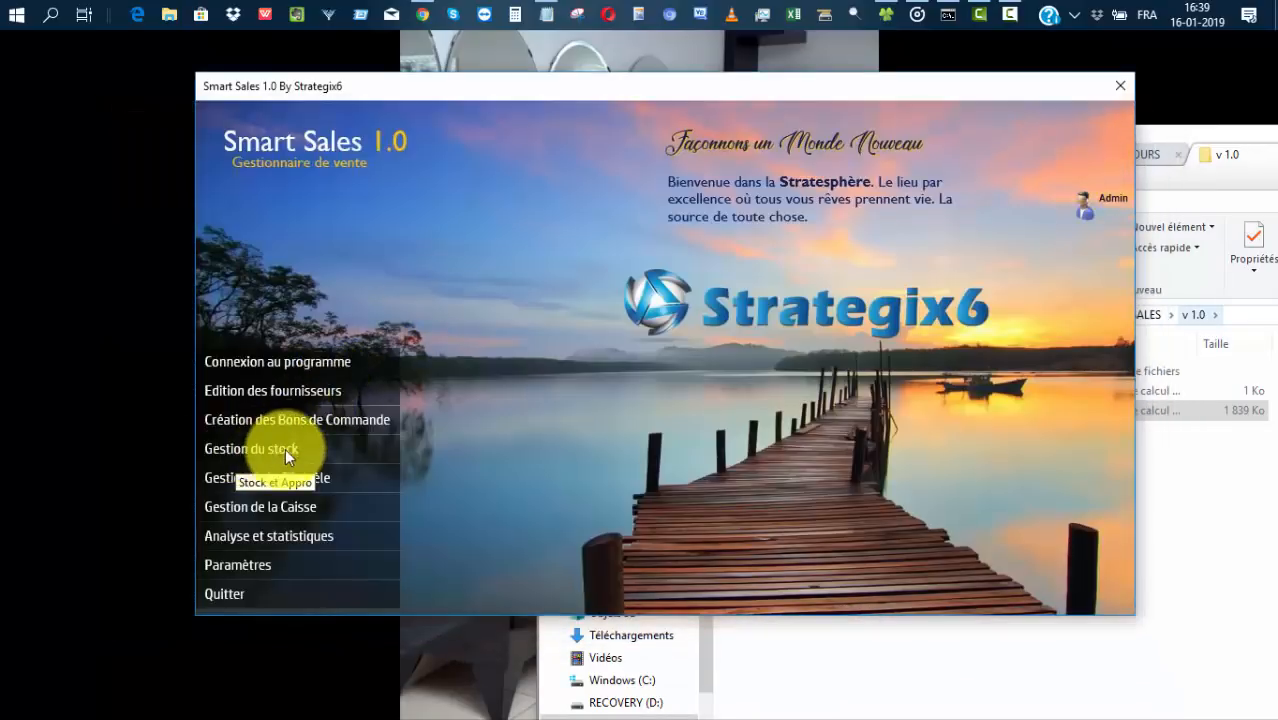
From Gestion du stock, open a new article form (code ART_1) and show its empty category list.
{"action": "left_click", "coordinate": [229, 446]}
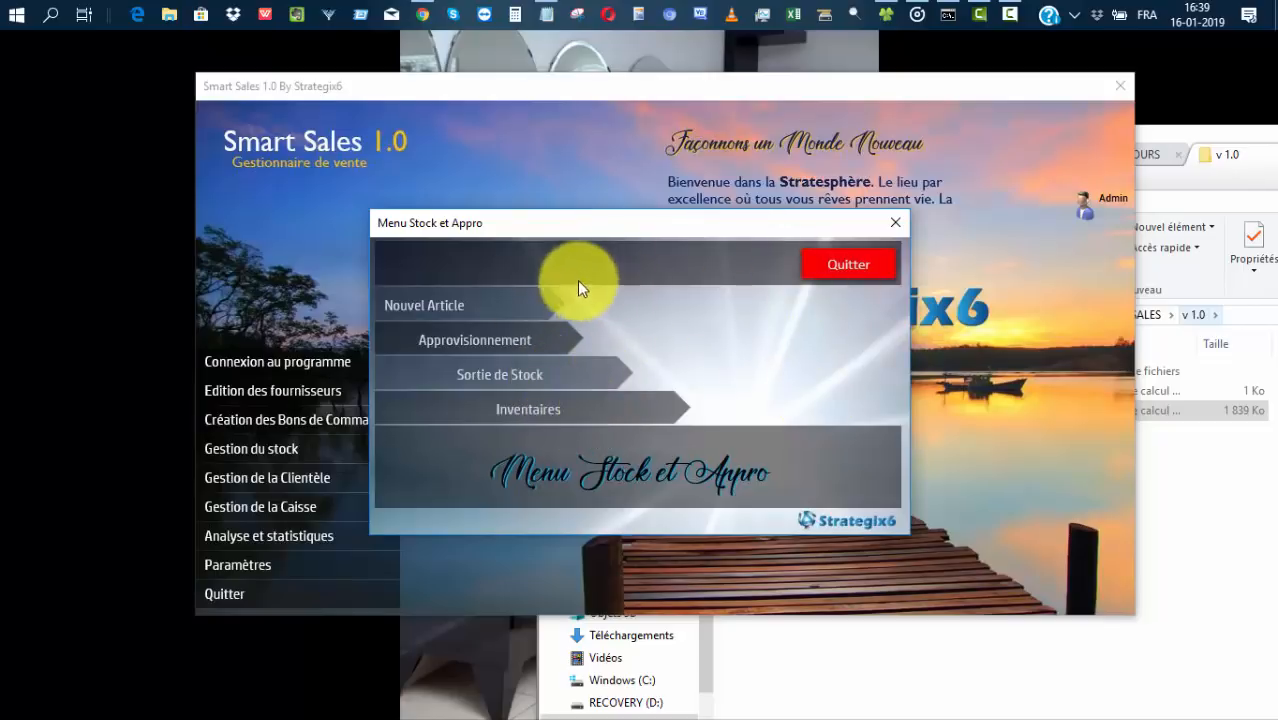
{"action": "left_click", "coordinate": [474, 308]}
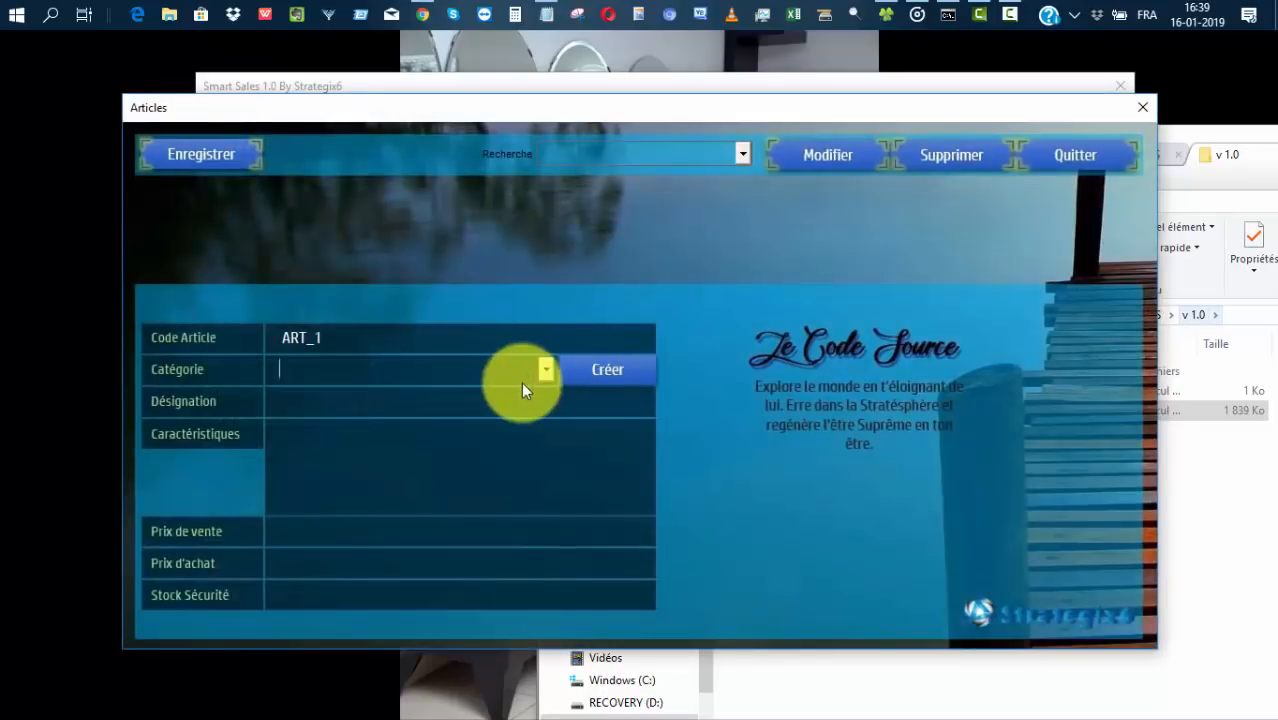
{"action": "left_click", "coordinate": [546, 371]}
Create the article family ELECTROMENAGER.
{"action": "left_click", "coordinate": [545, 369]}
{"action": "left_click", "coordinate": [598, 371]}
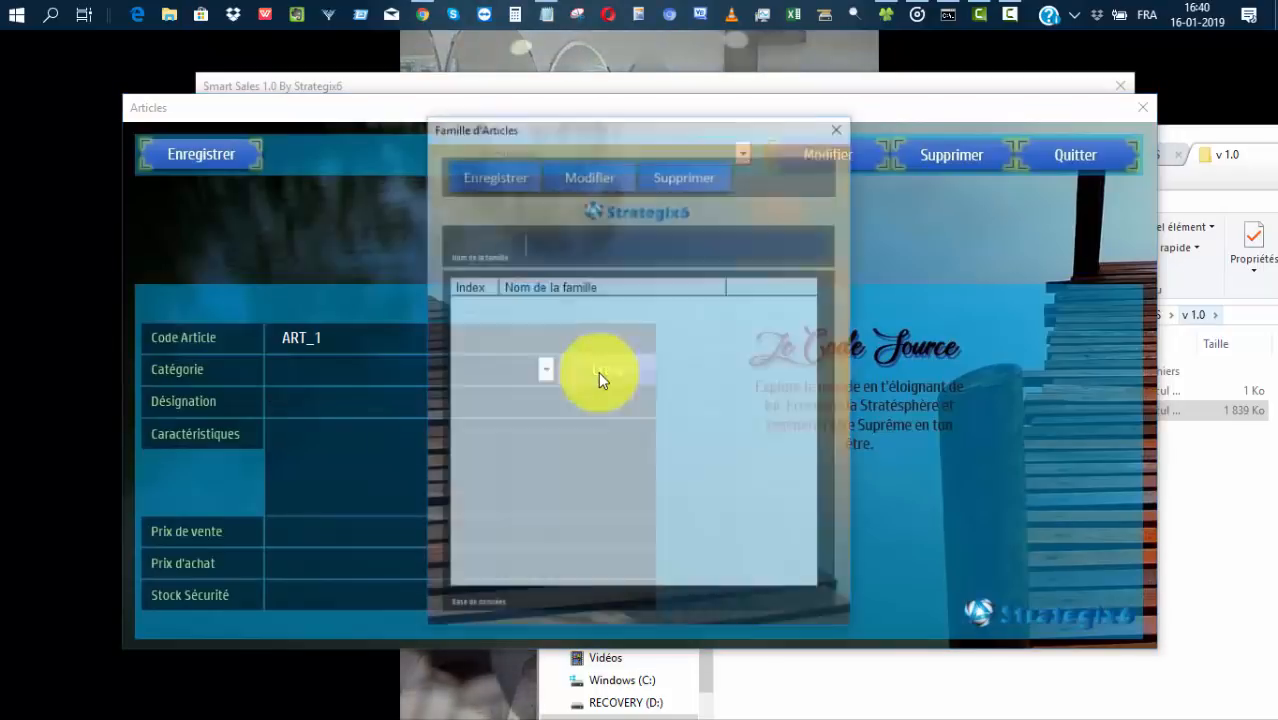
{"action": "type", "text": "ELECTROMENAGER"}
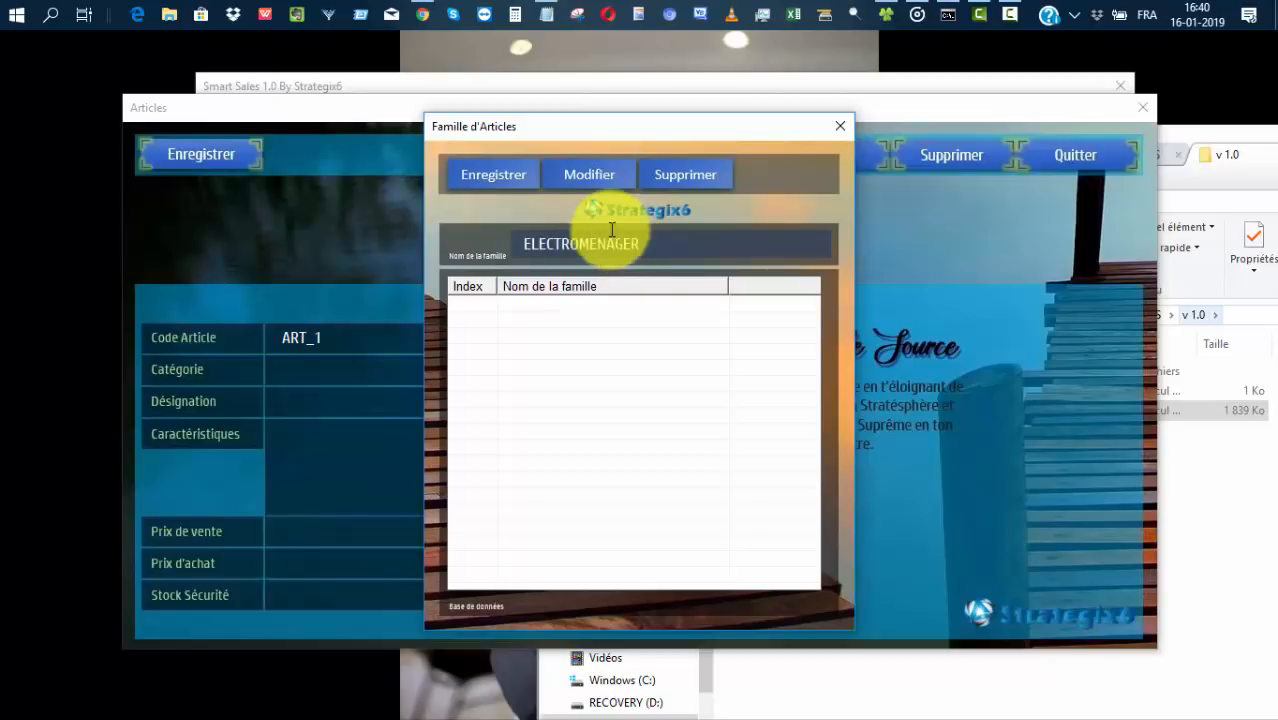
{"action": "left_click", "coordinate": [487, 167]}
{"action": "left_click", "coordinate": [661, 446]}
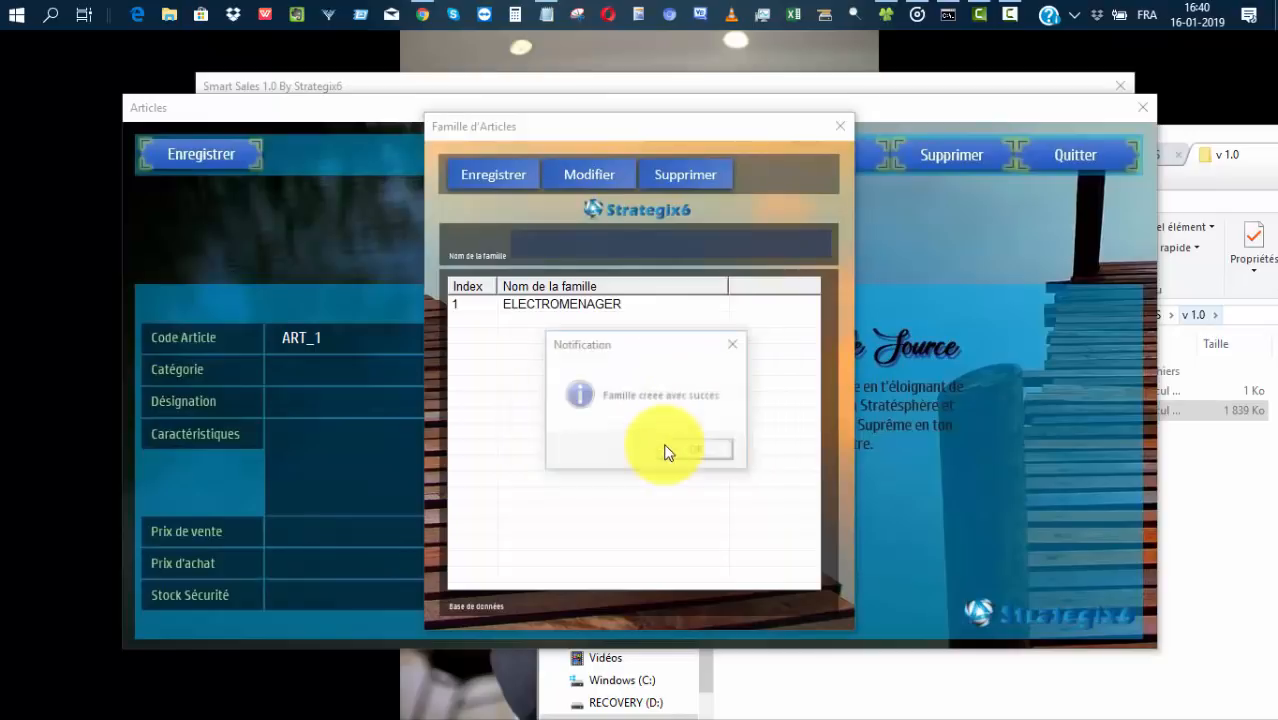
{"action": "left_click", "coordinate": [697, 451]}
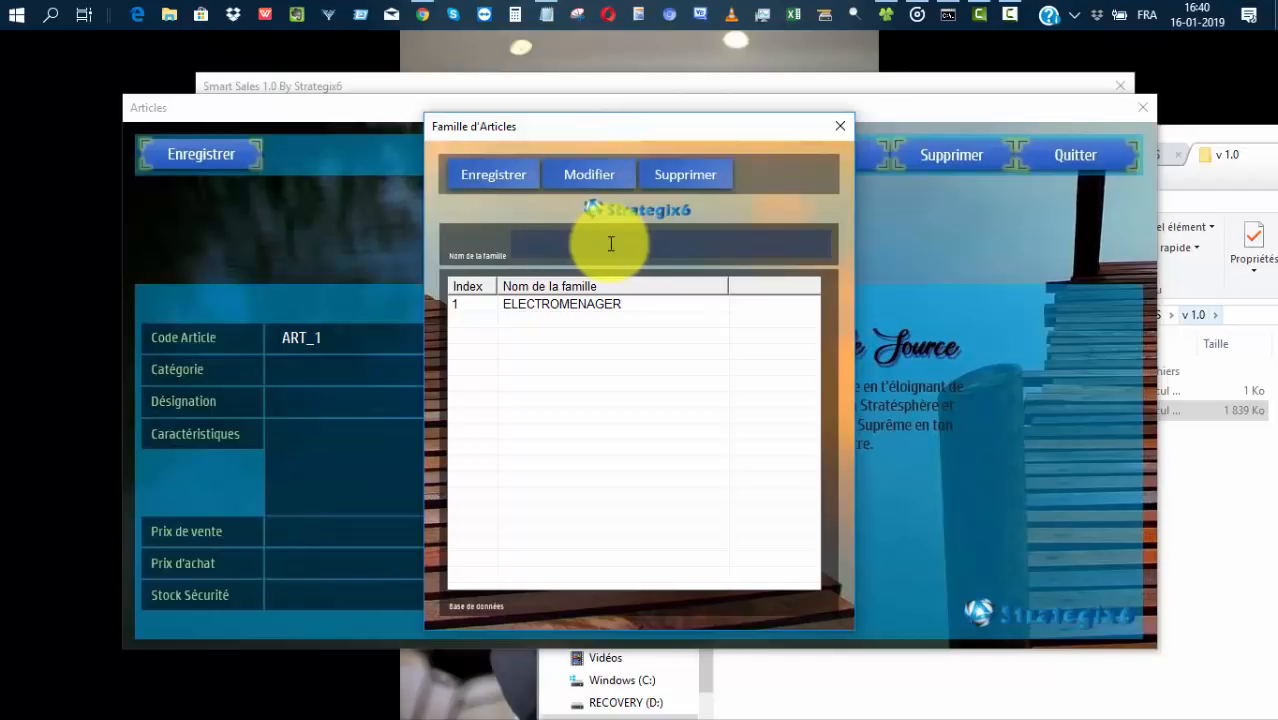
Create the article family BOISSONS.
{"action": "type", "text": "BOISSONS"}
{"action": "left_click", "coordinate": [490, 178]}
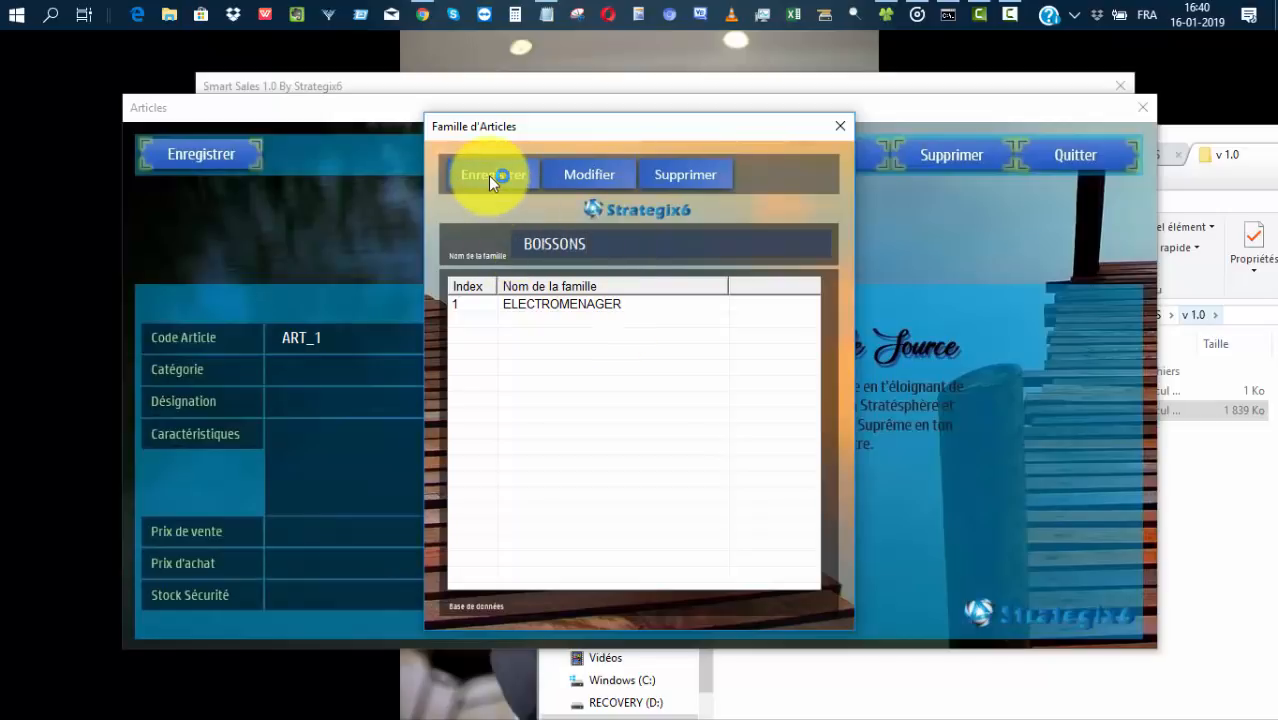
{"action": "left_click", "coordinate": [651, 450]}
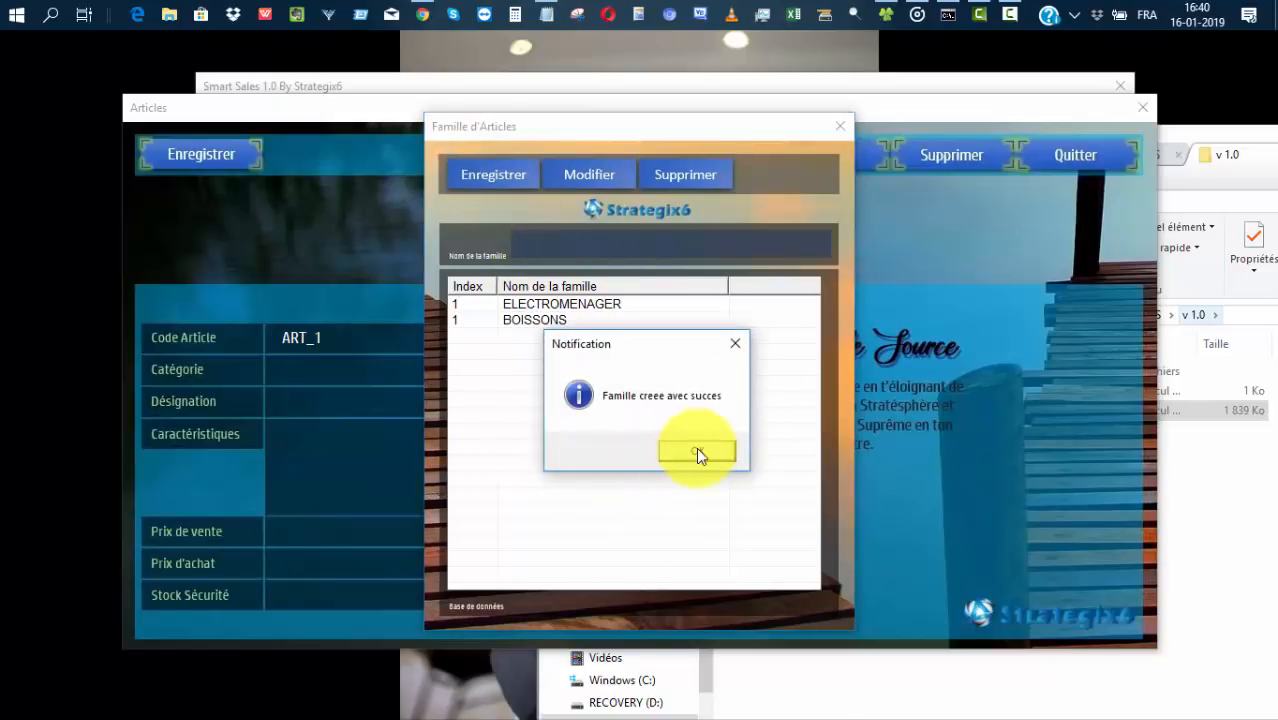
{"action": "left_click", "coordinate": [697, 453]}
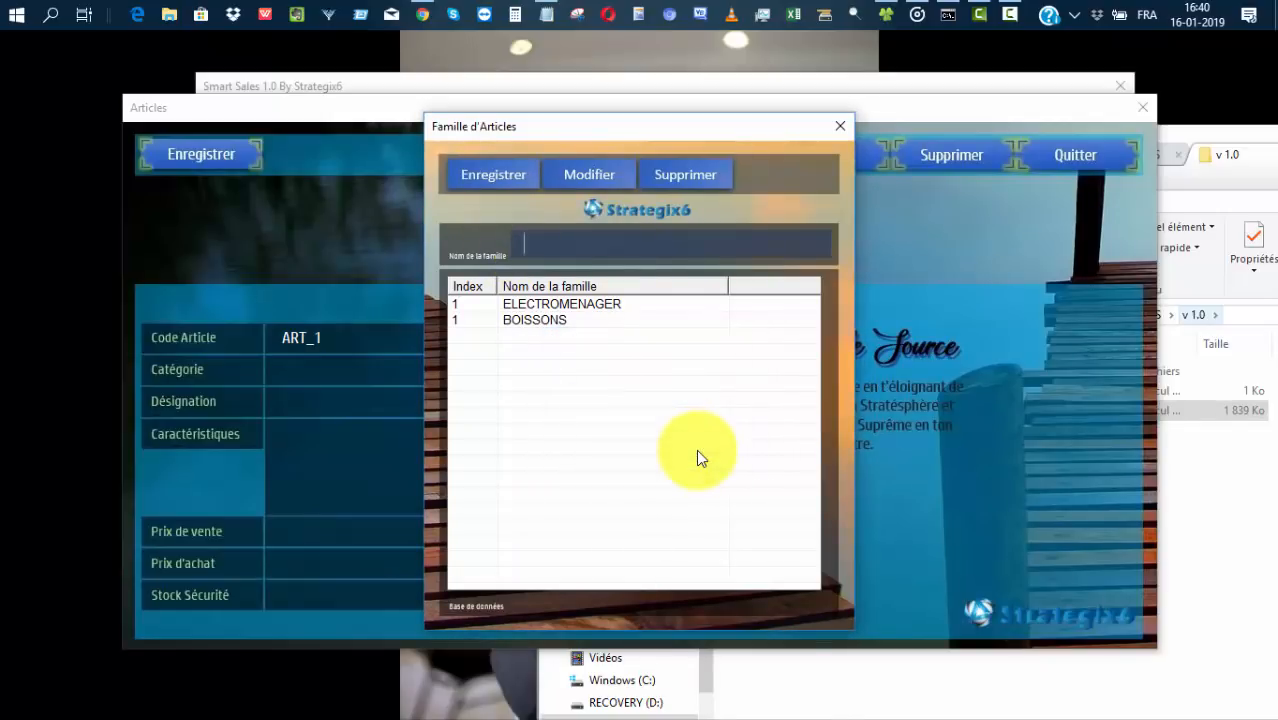
Rename the ELECTROMENAGER family to ELECTROMENAGERS and close the families window.
{"action": "double_click", "coordinate": [611, 303]}
{"action": "left_click", "coordinate": [666, 240]}
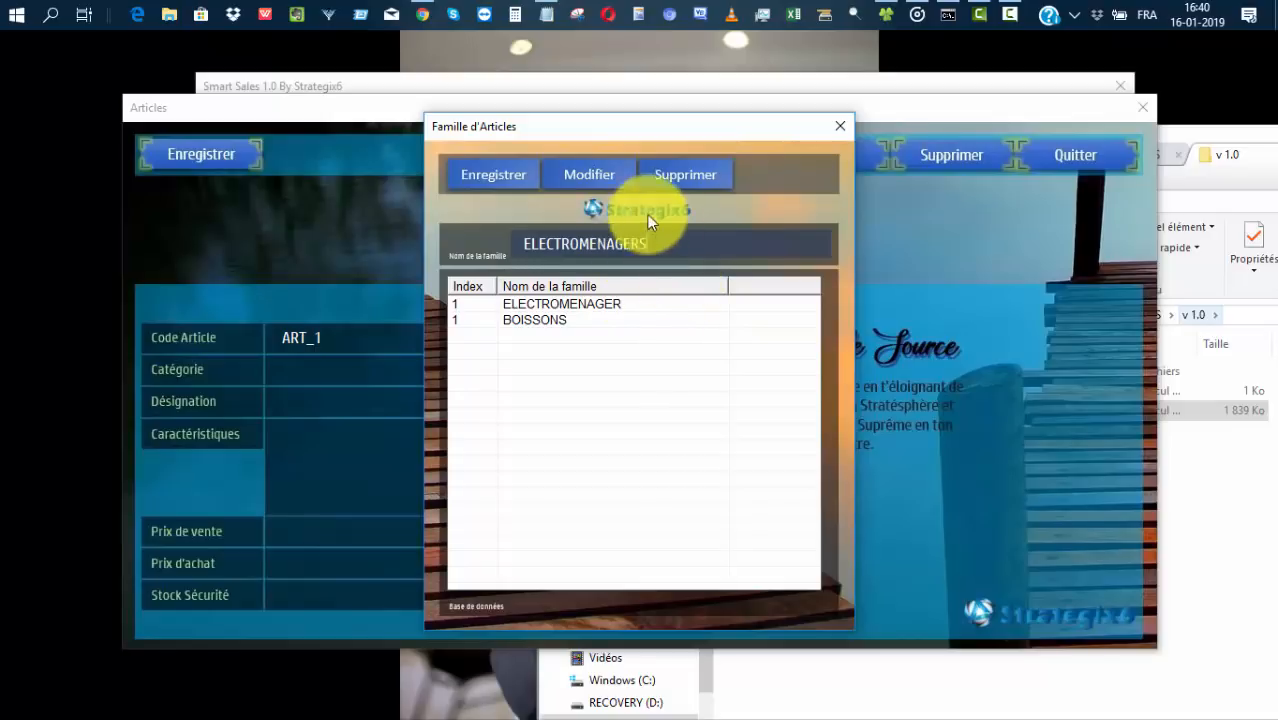
{"action": "left_click", "coordinate": [577, 174]}
{"action": "left_click", "coordinate": [586, 176]}
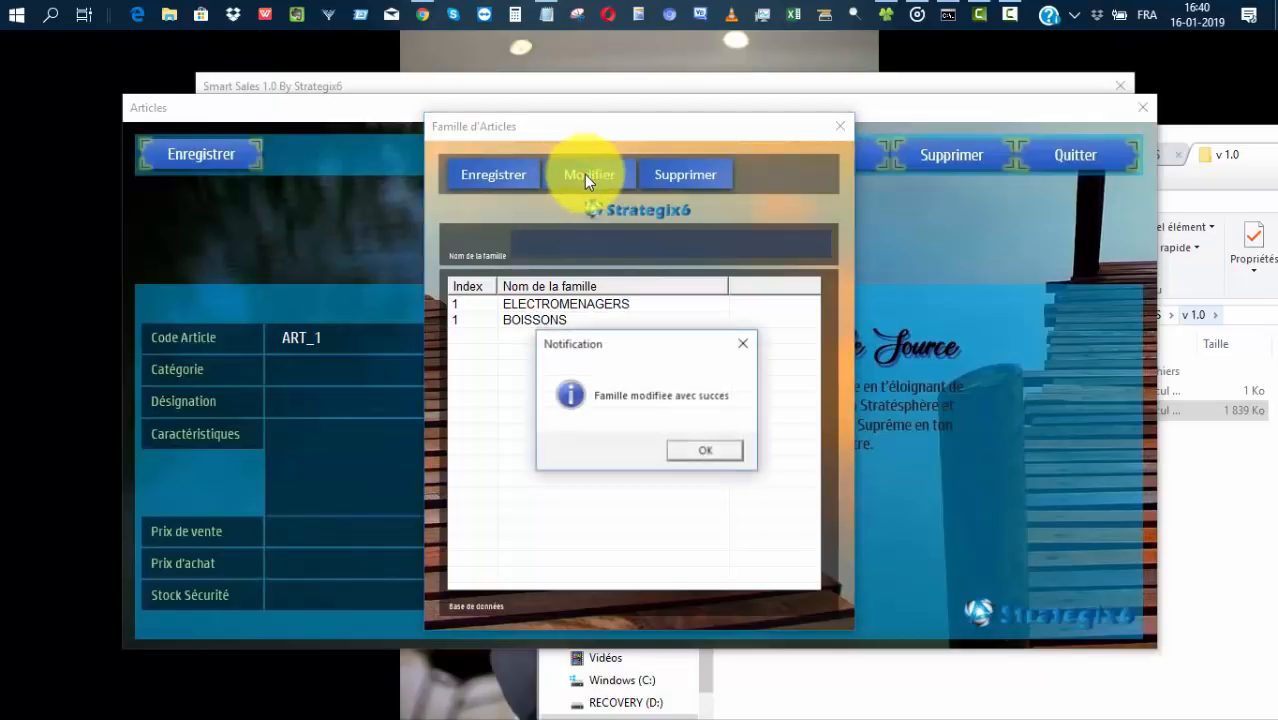
{"action": "left_click", "coordinate": [690, 449]}
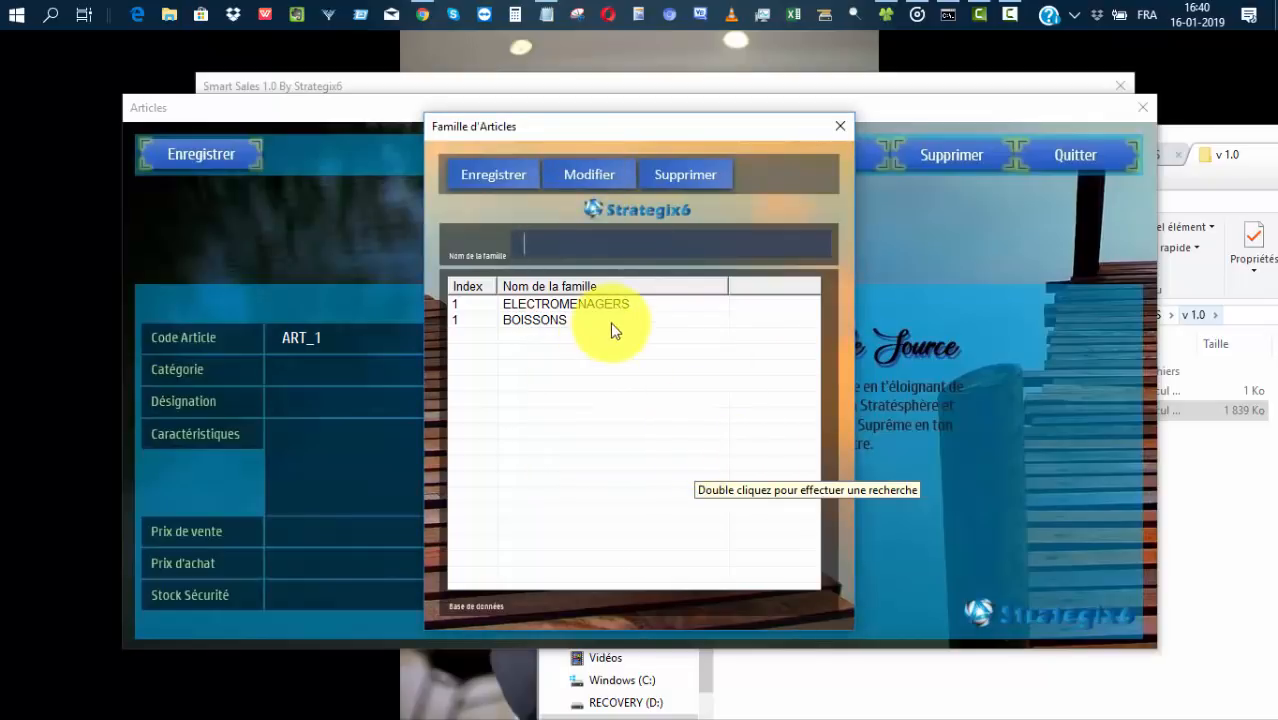
{"action": "left_click", "coordinate": [847, 120]}
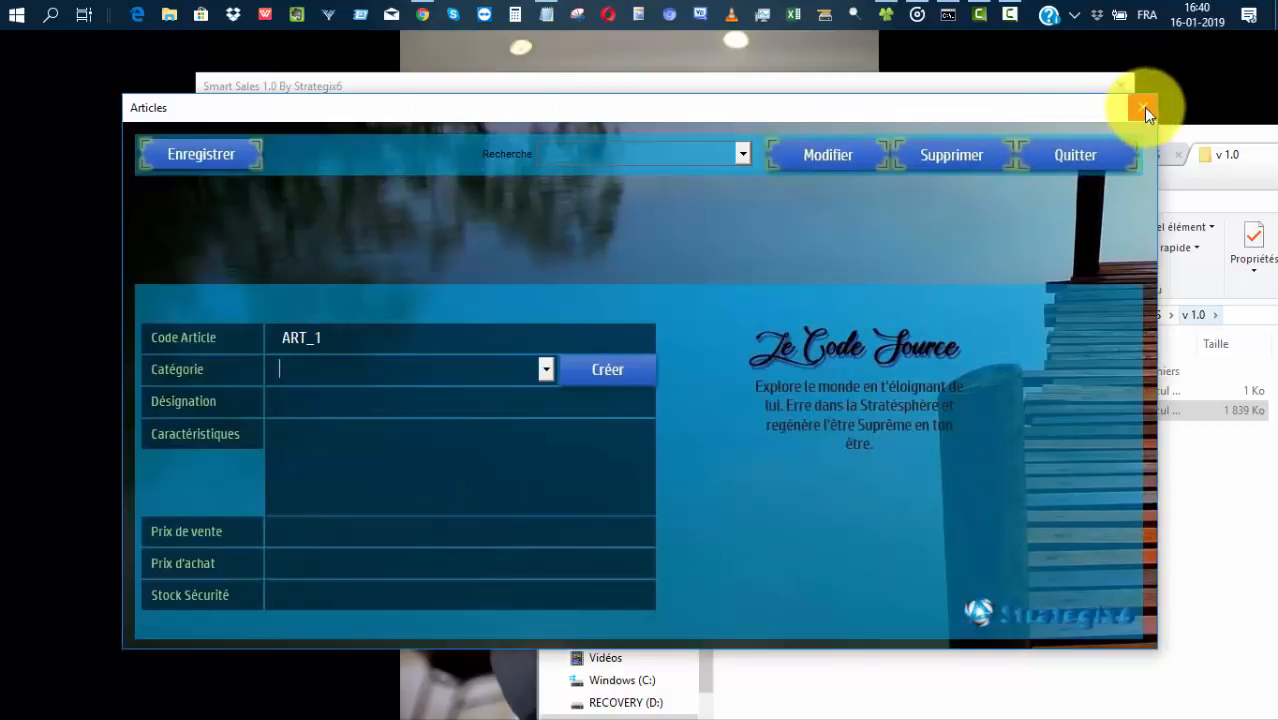
Start a fresh article form and set its category to ELECTROMENAGERS.
{"action": "left_click", "coordinate": [1095, 154]}
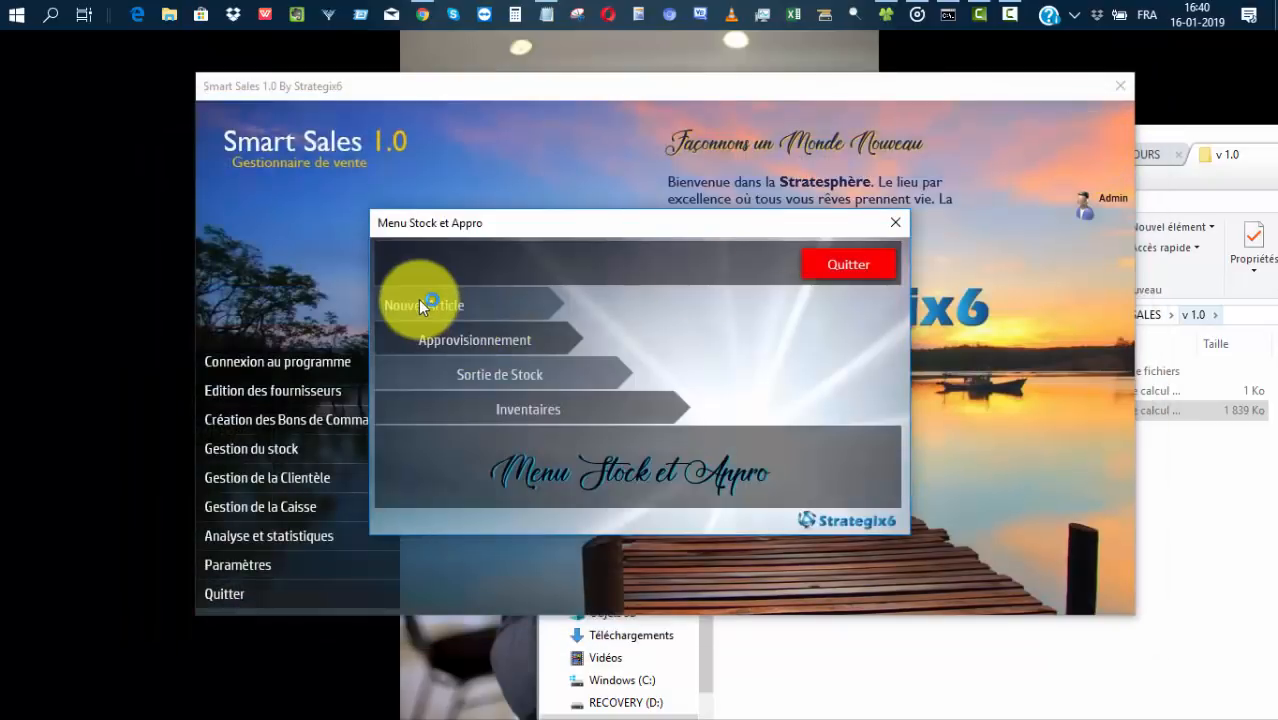
{"action": "left_click", "coordinate": [420, 300]}
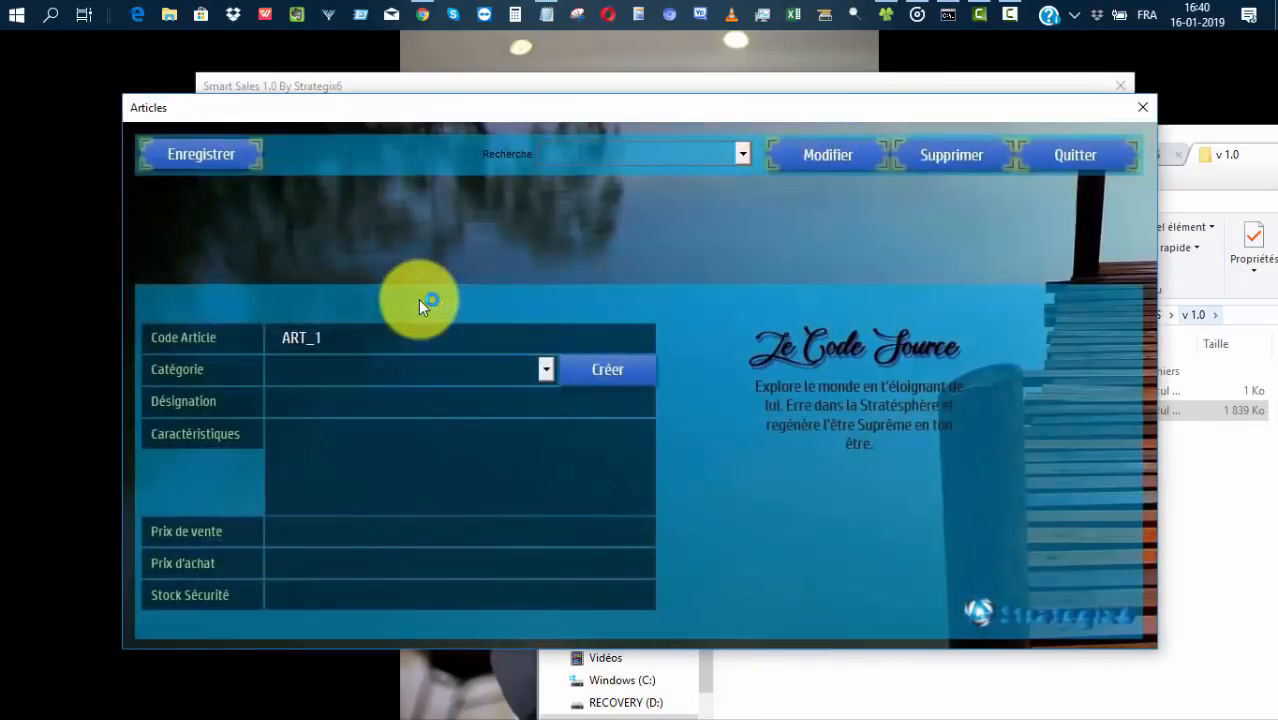
{"action": "left_click", "coordinate": [545, 370]}
{"action": "left_click", "coordinate": [546, 367]}
{"action": "left_click", "coordinate": [546, 367]}
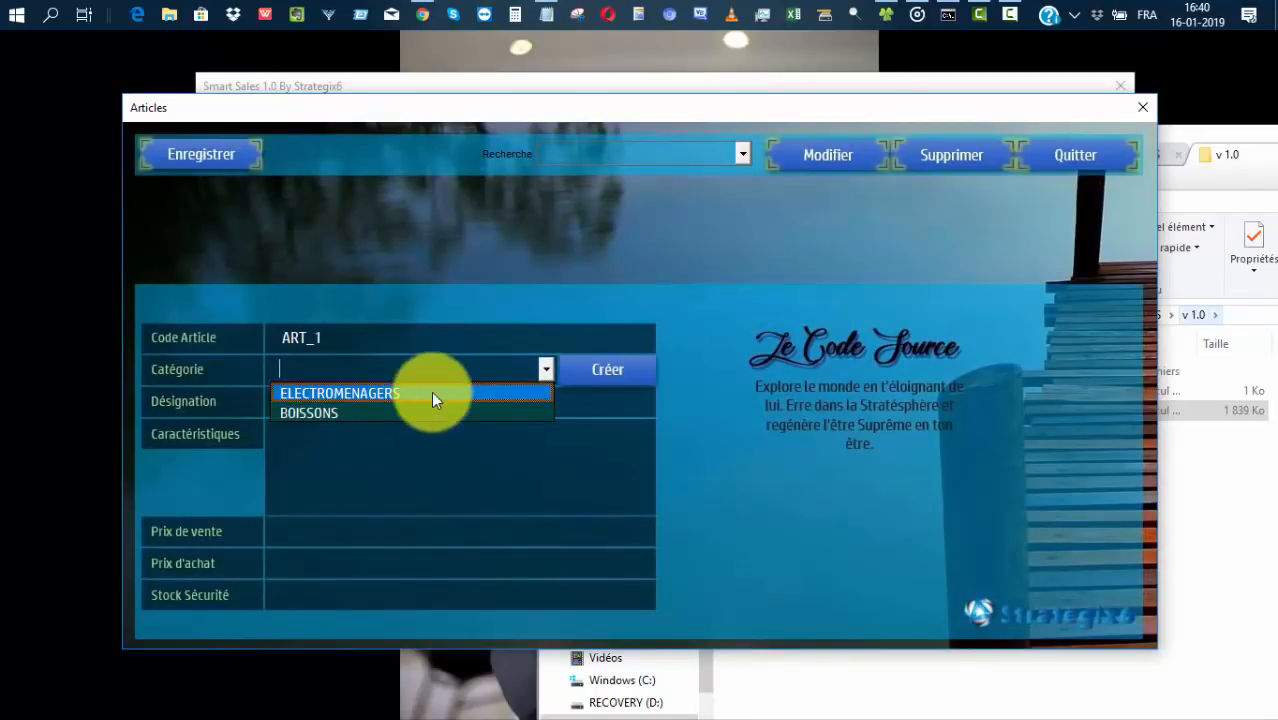
{"action": "left_click", "coordinate": [438, 393]}
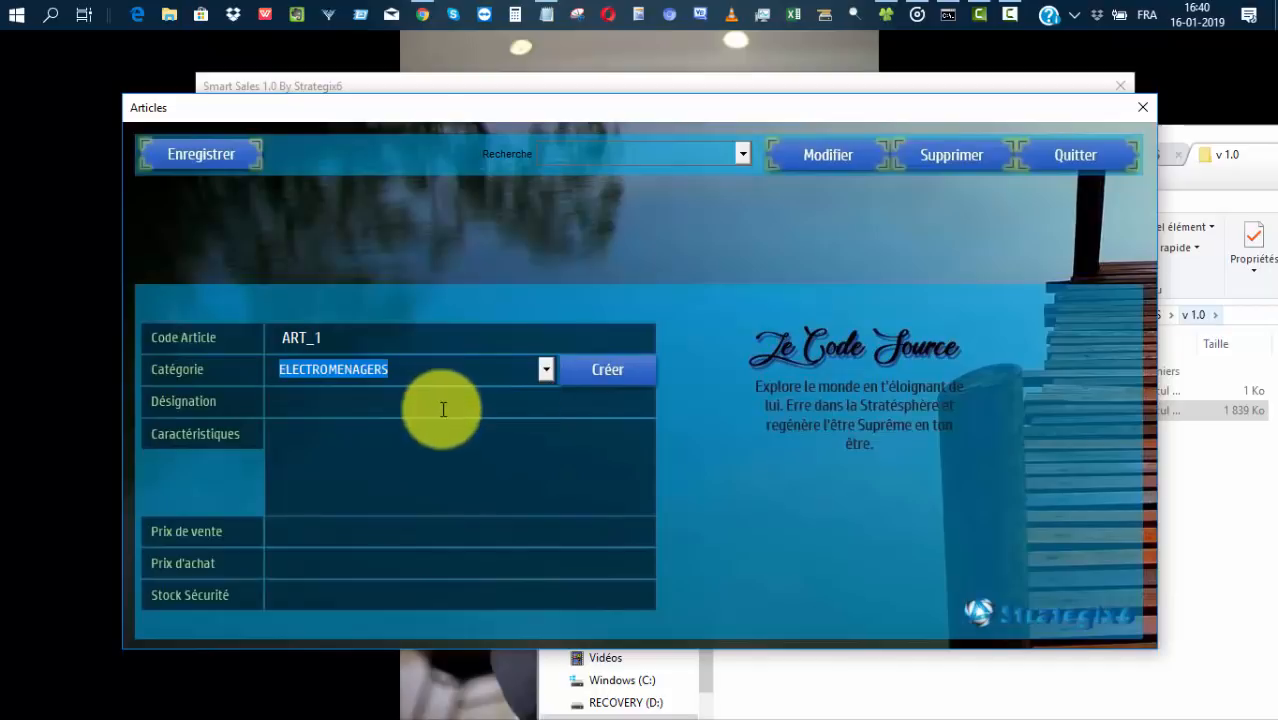
Enter designation FRIGO with characteristics '1000L version Camerounaise'.
{"action": "left_click", "coordinate": [479, 400]}
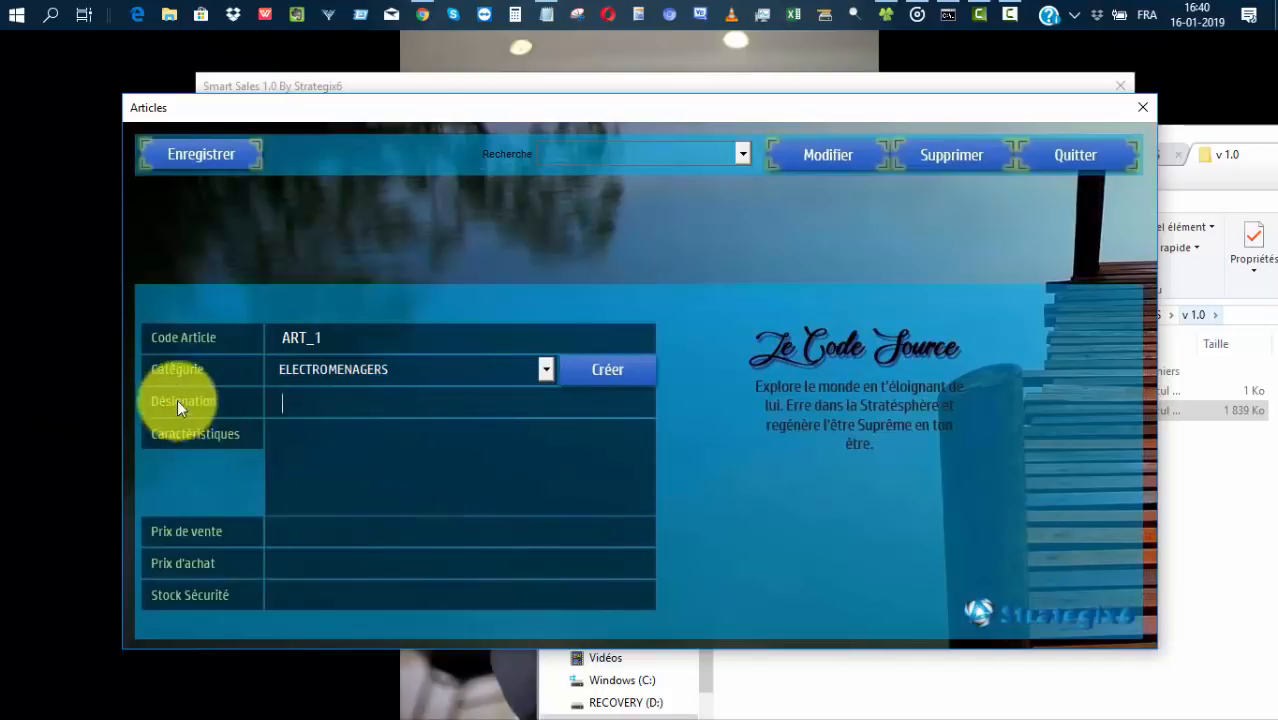
{"action": "type", "text": "FRIGO"}
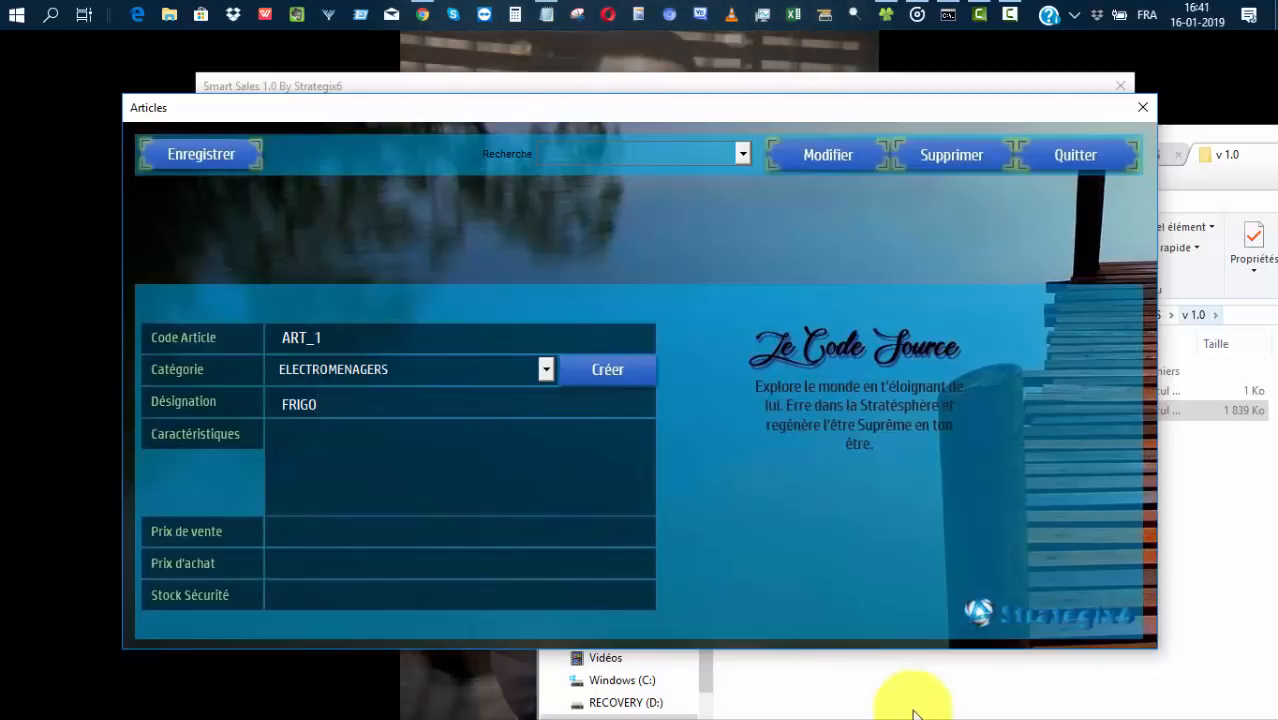
{"action": "left_click", "coordinate": [506, 458]}
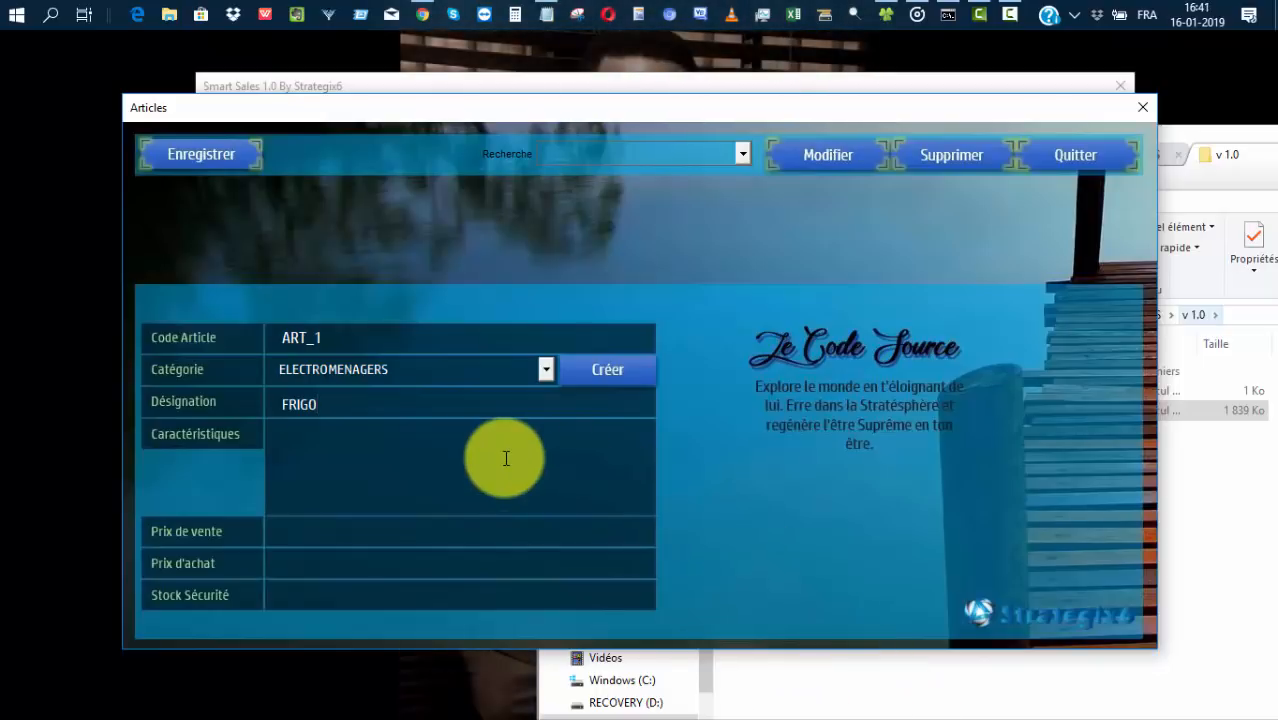
{"action": "type", "text": "10 0L version "}
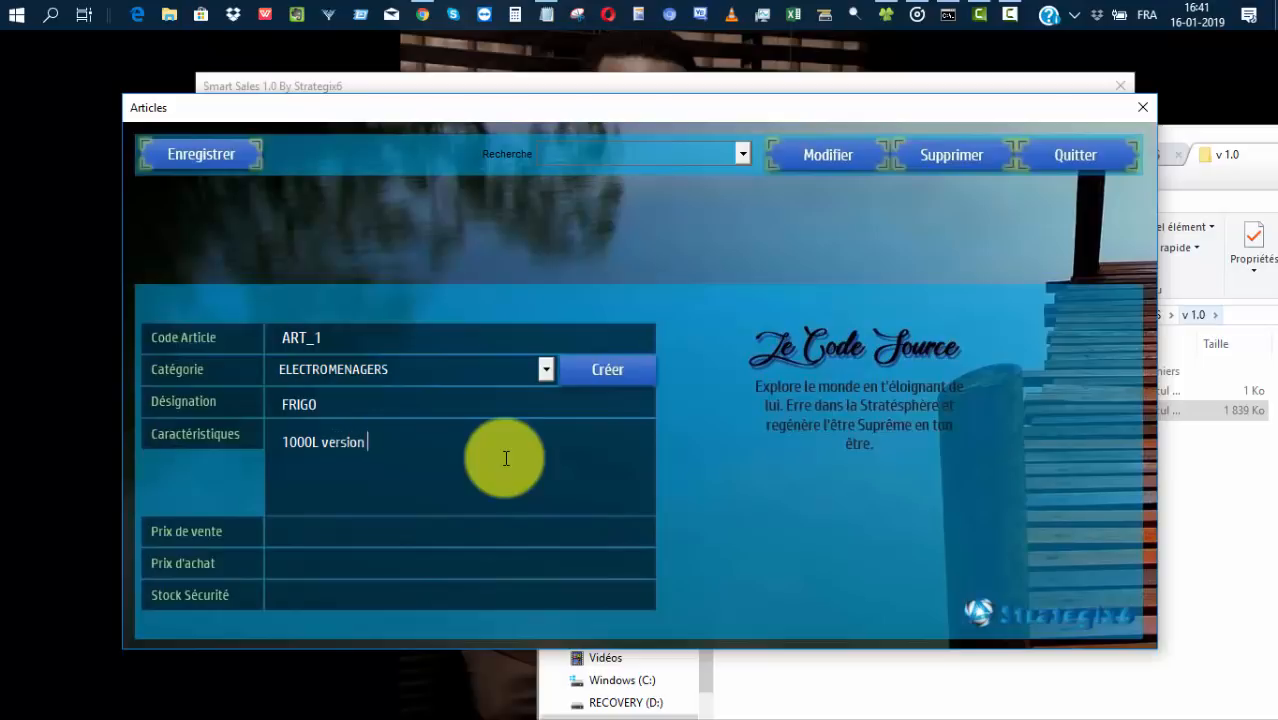
{"action": "type", "text": "Camerounaise"}
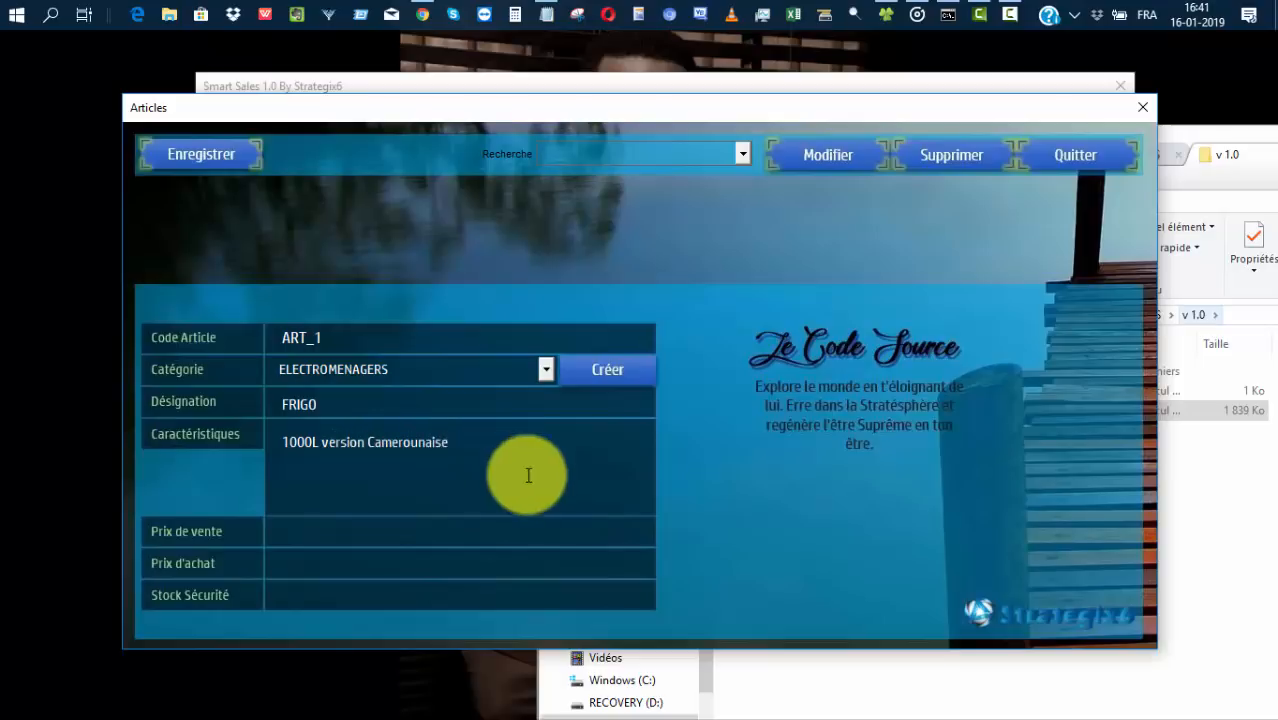
Enter sale price 125 000, purchase price 115000, safety stock 10, and save the article.
{"action": "left_click", "coordinate": [481, 534]}
{"action": "type", "text": "125 000"}
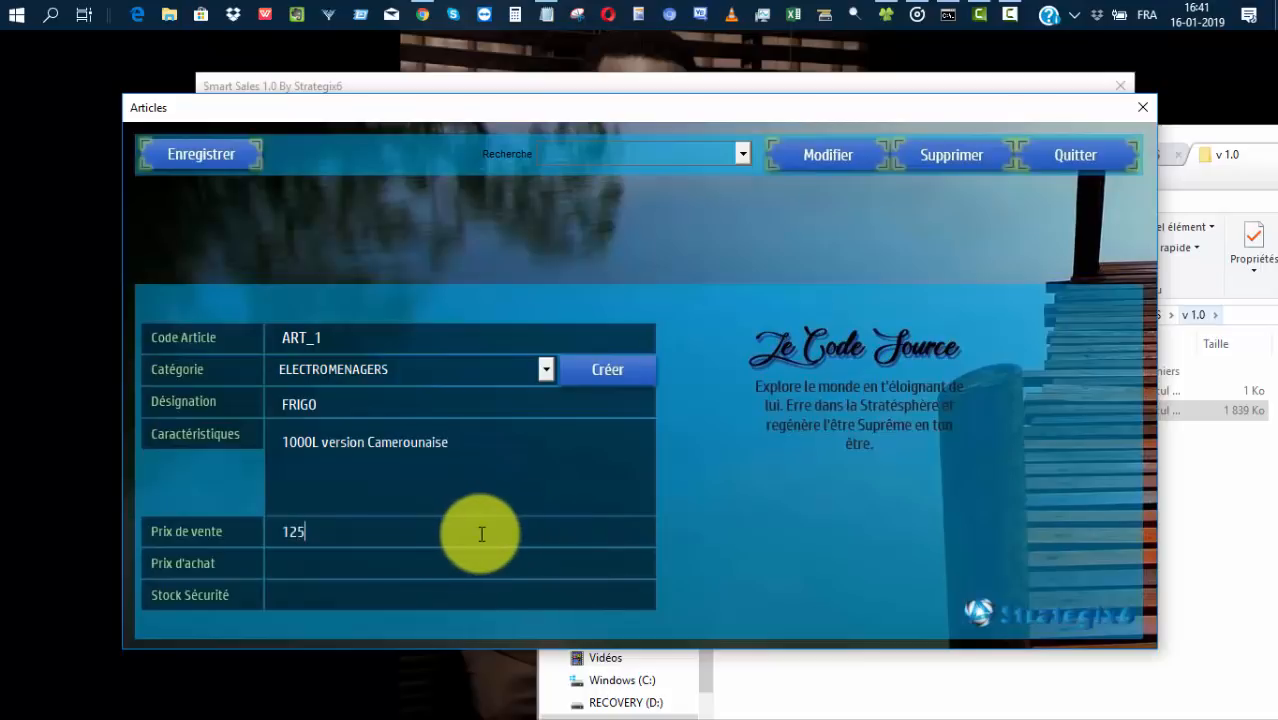
{"action": "left_click", "coordinate": [468, 565]}
{"action": "type", "text": "11500"}
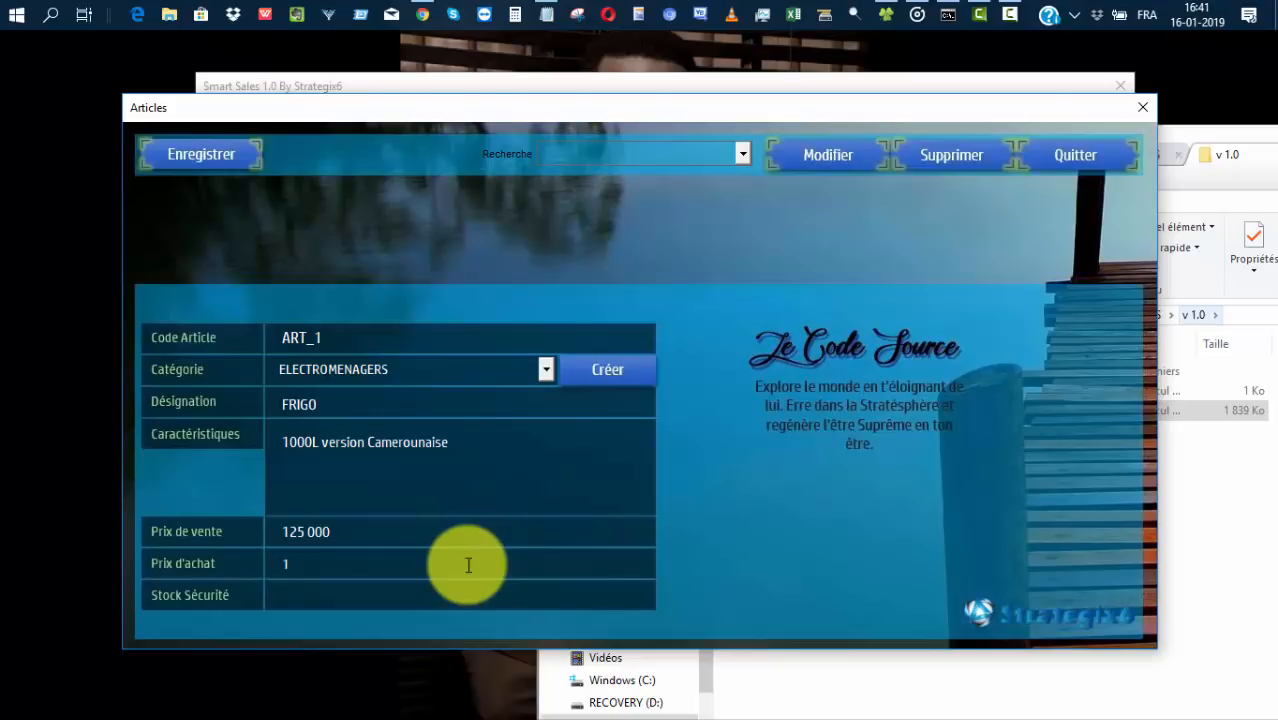
{"action": "left_click", "coordinate": [447, 597]}
{"action": "type", "text": "10"}
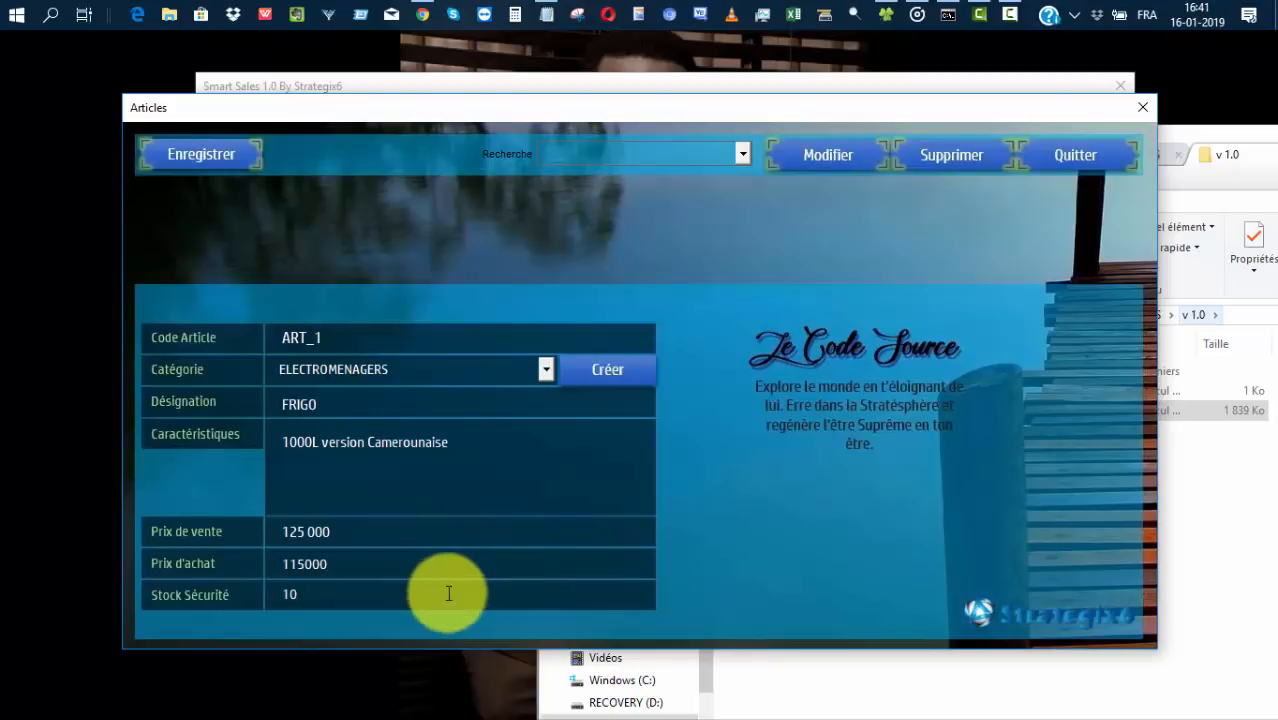
{"action": "left_click", "coordinate": [443, 560]}
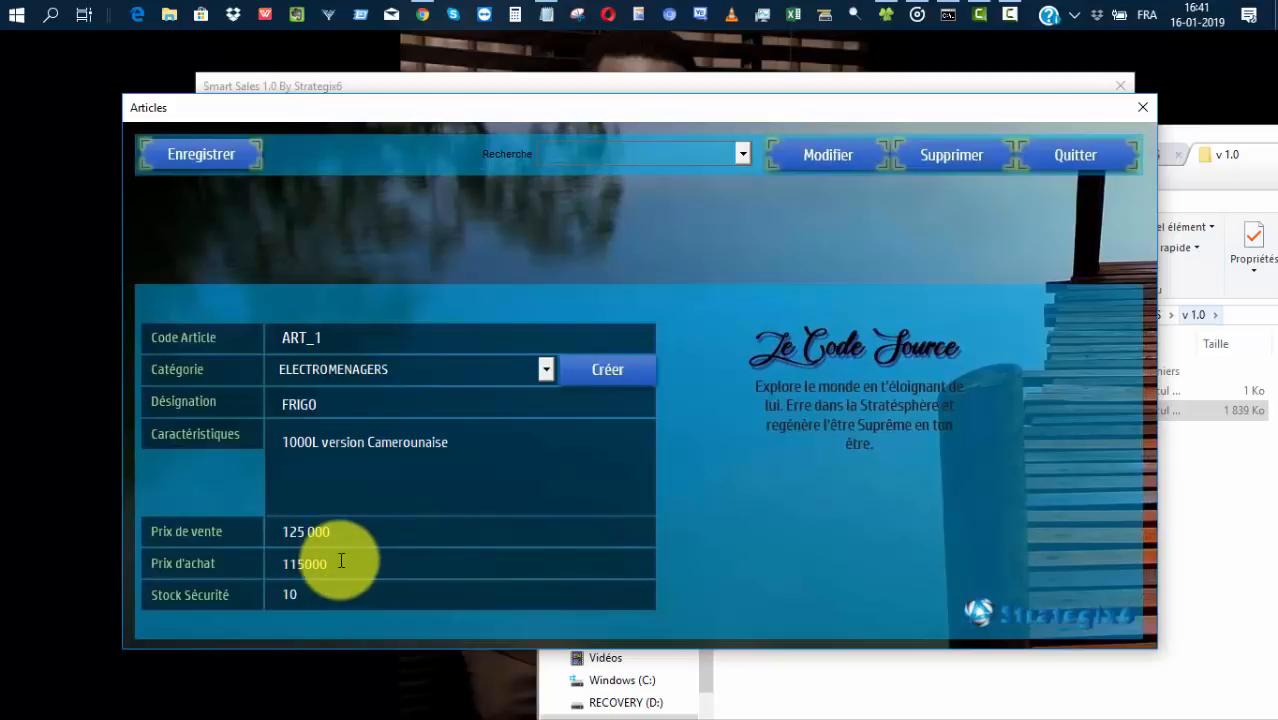
{"action": "left_click", "coordinate": [210, 158]}
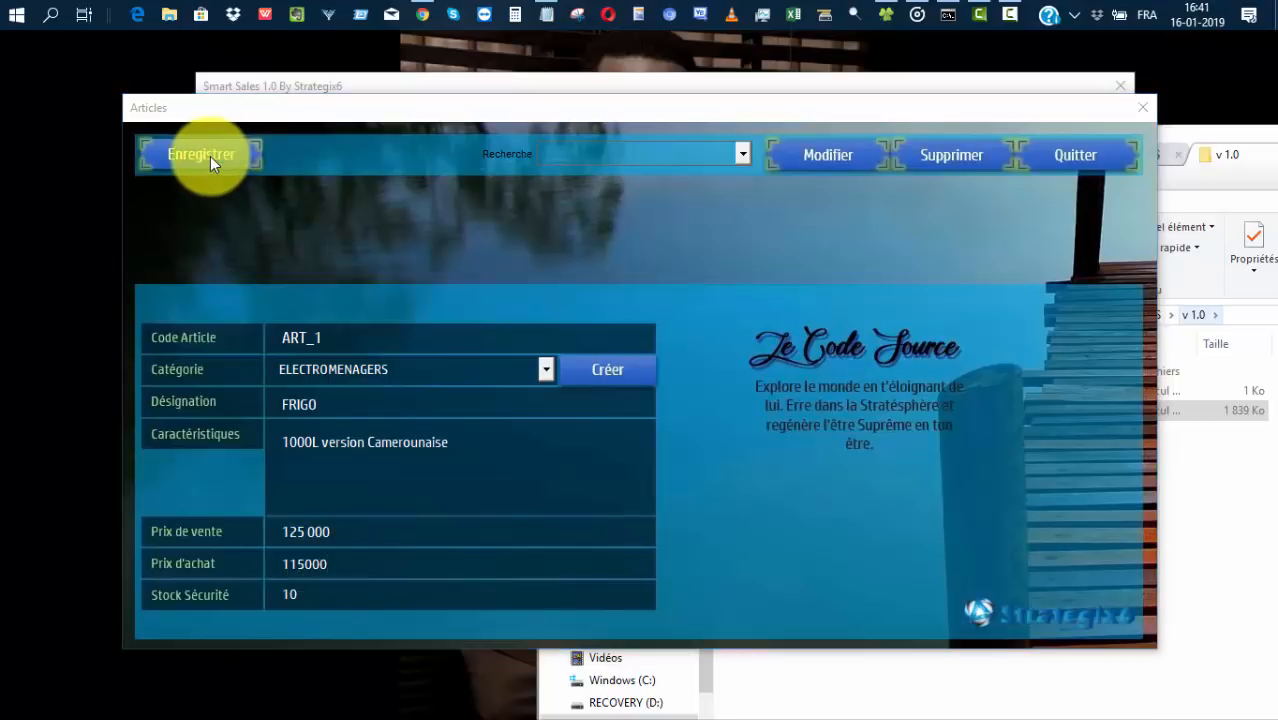
{"action": "left_click", "coordinate": [635, 444]}
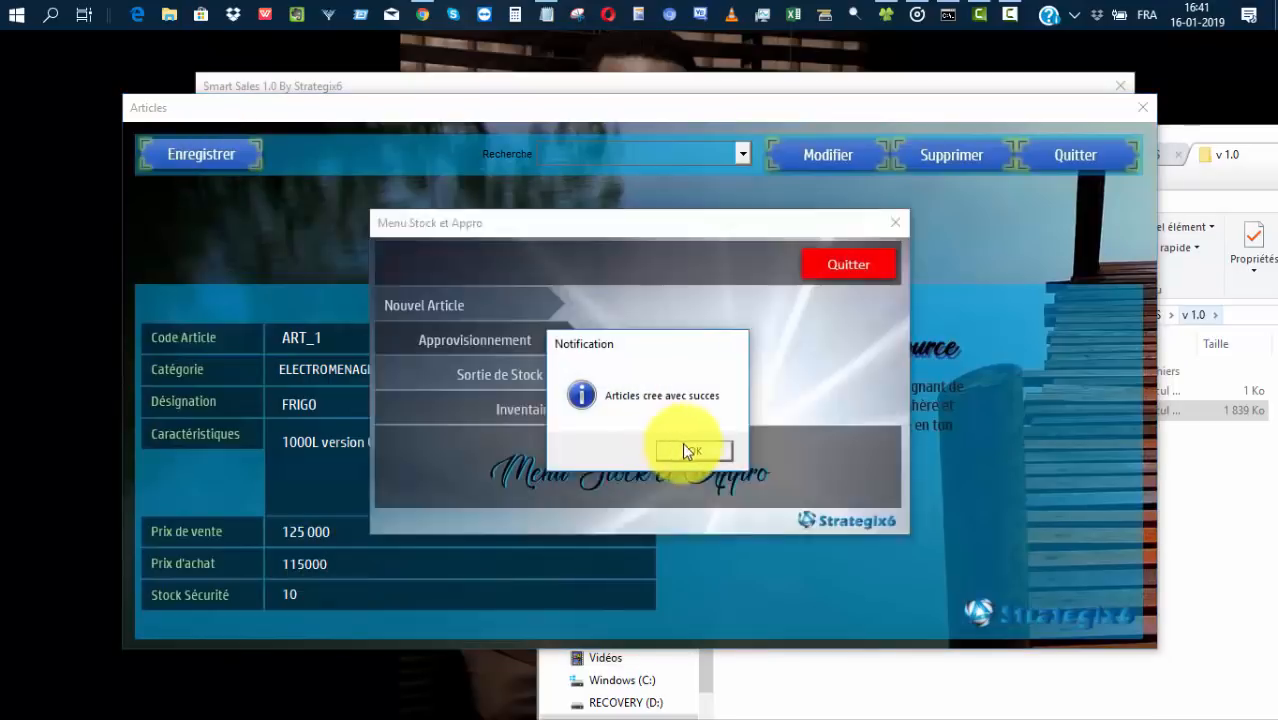
{"action": "left_click", "coordinate": [690, 451]}
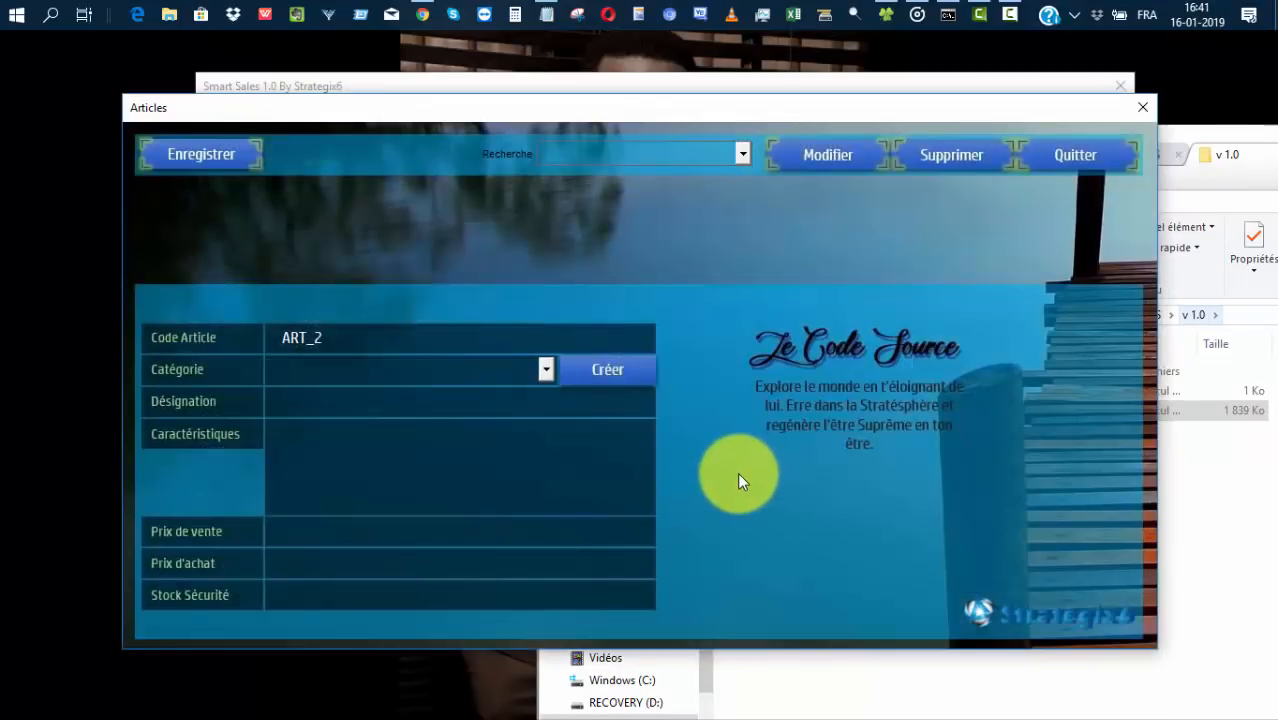
Load FRIGO, append 'test' to its characteristics, and save the modification.
{"action": "left_click", "coordinate": [742, 154]}
{"action": "left_click", "coordinate": [705, 178]}
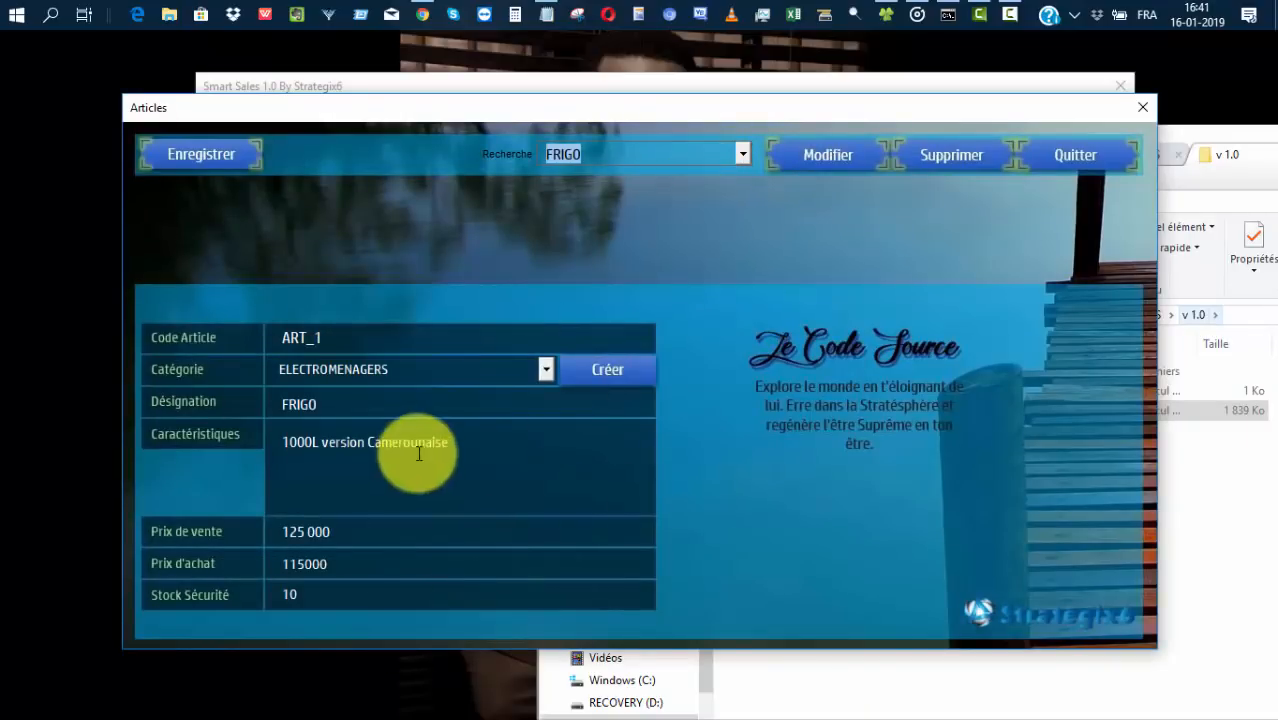
{"action": "left_click", "coordinate": [471, 441]}
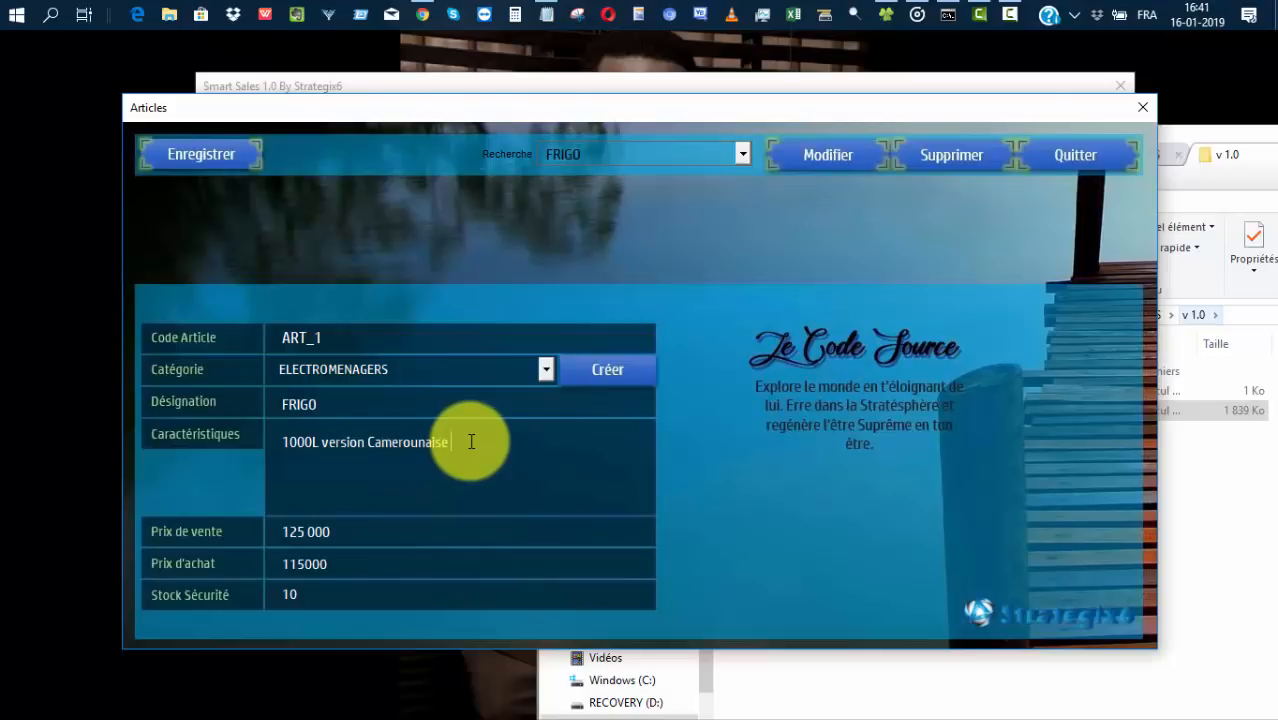
{"action": "type", "text": "test"}
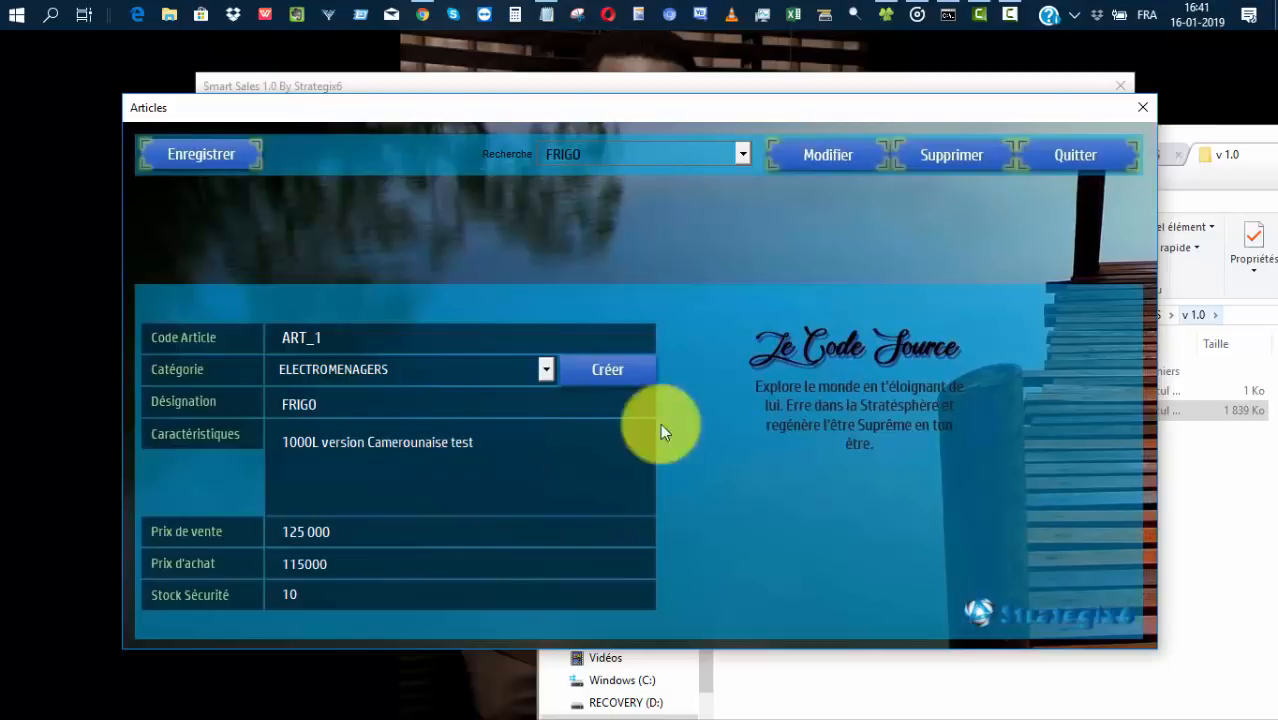
{"action": "left_click", "coordinate": [797, 154]}
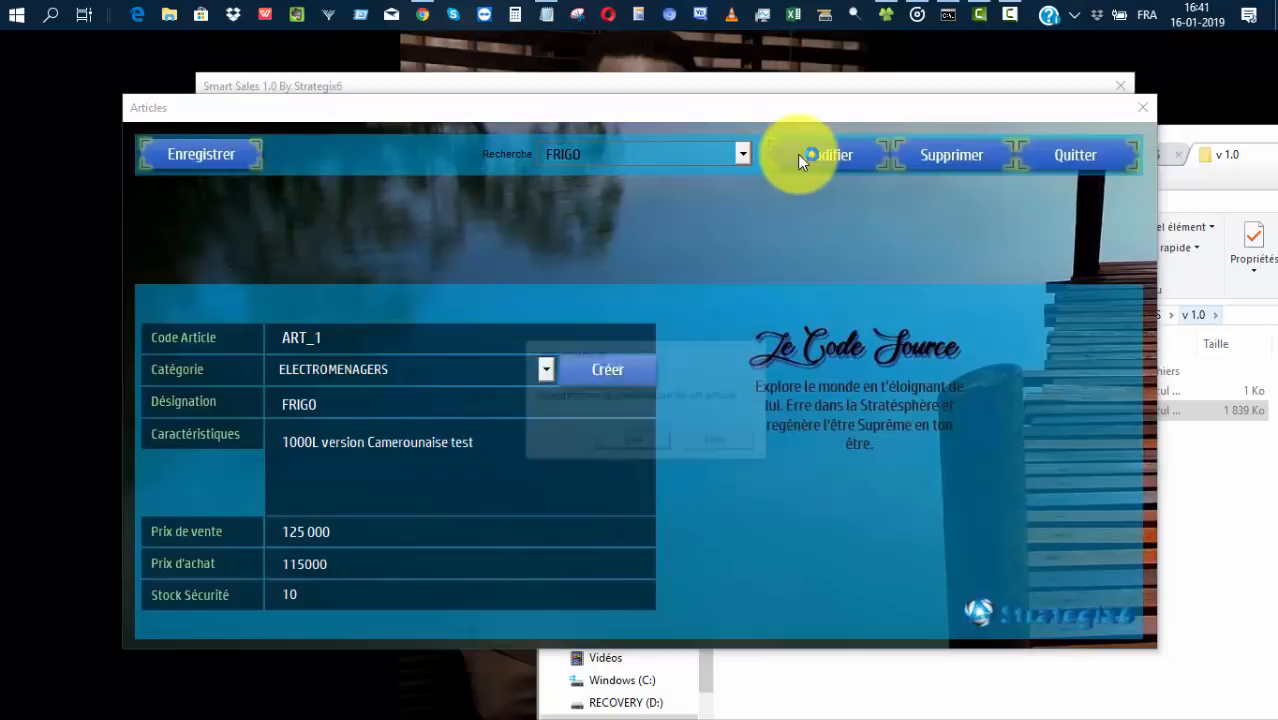
{"action": "left_click", "coordinate": [639, 441]}
{"action": "left_click", "coordinate": [725, 447]}
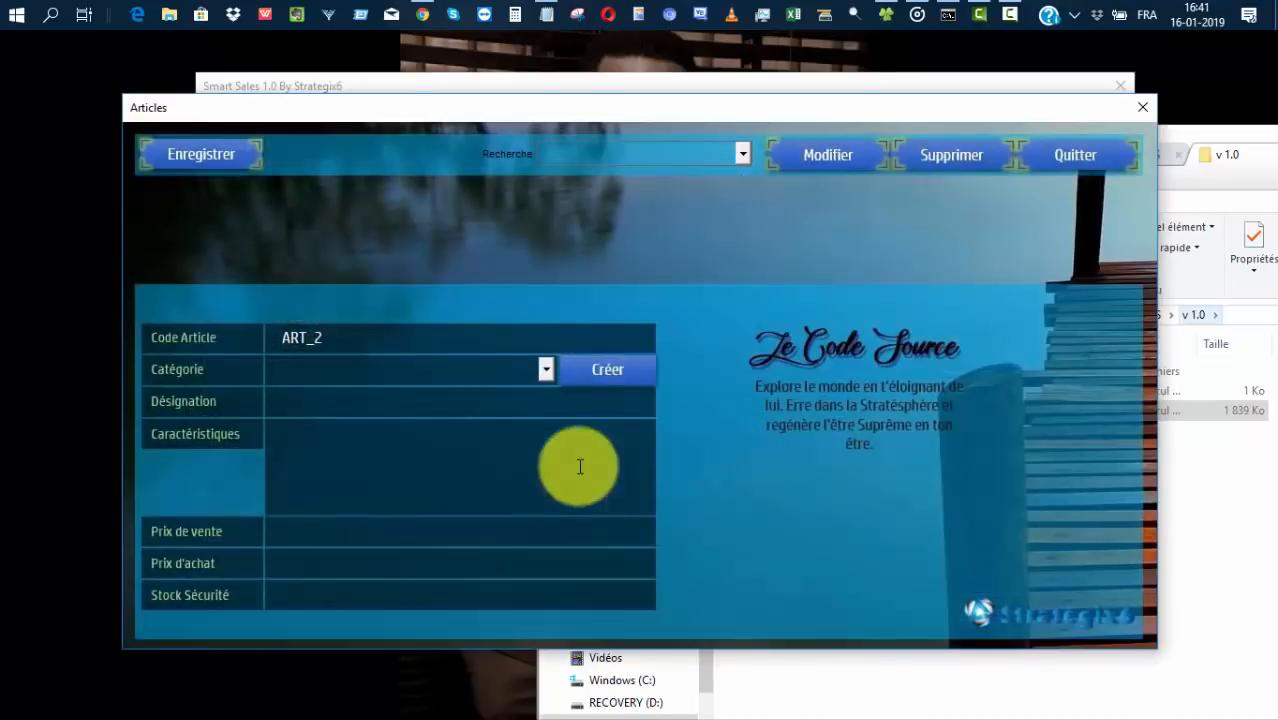
Recall FRIGO from the article list to verify it, then close the Articles form.
{"action": "left_click", "coordinate": [740, 155]}
{"action": "left_click", "coordinate": [723, 169]}
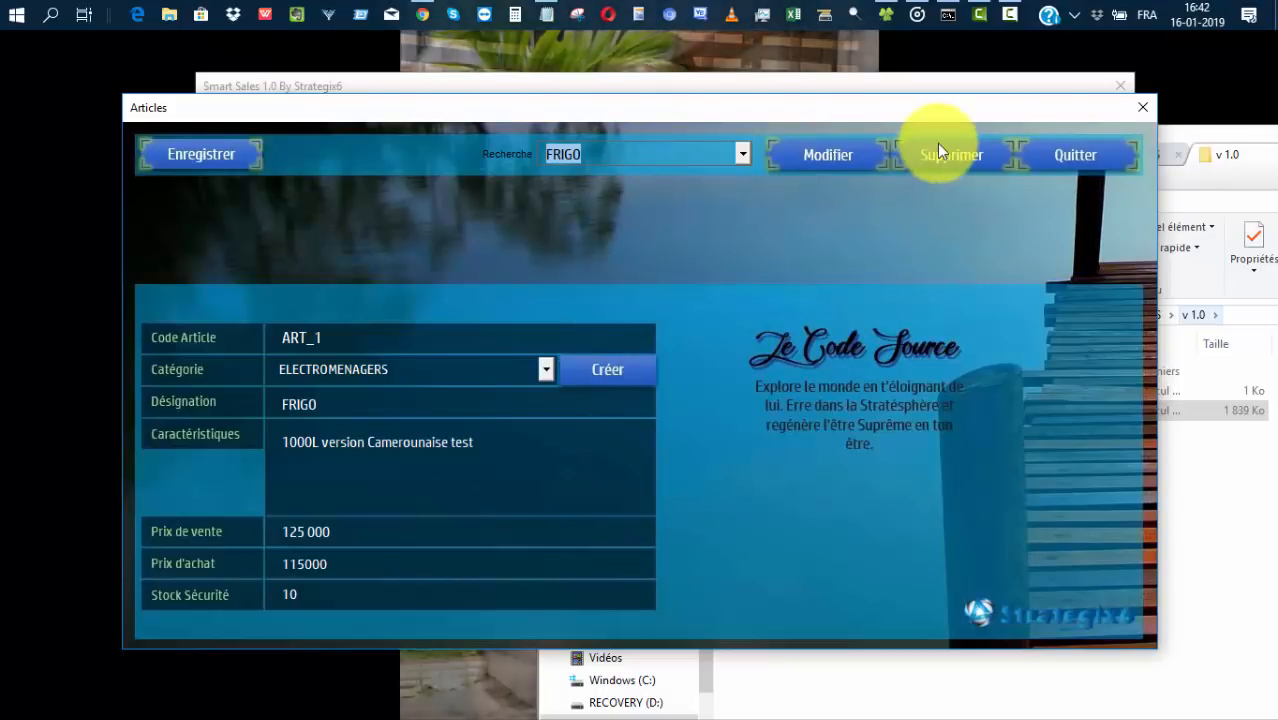
{"action": "left_click", "coordinate": [1085, 152]}
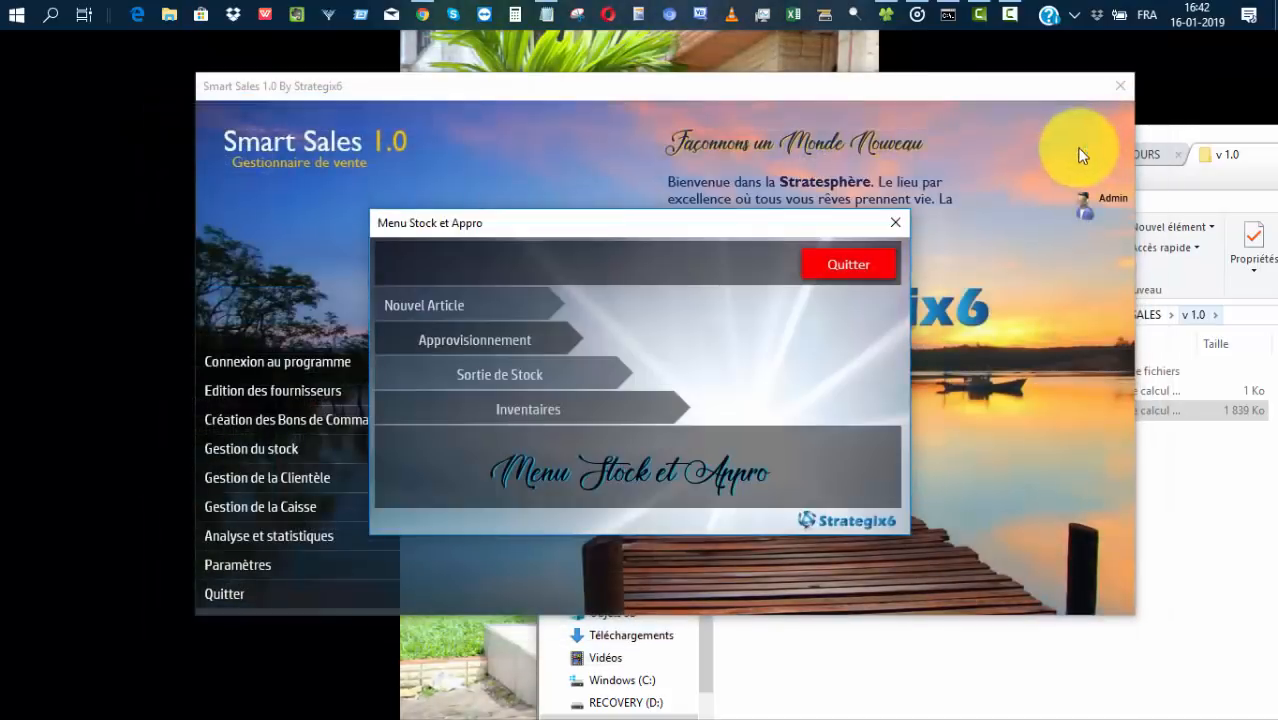
Start a new BOISSONS article named MATANGO, described 'vin blanc de rafia. le vin du haut'.
{"action": "left_click", "coordinate": [410, 301]}
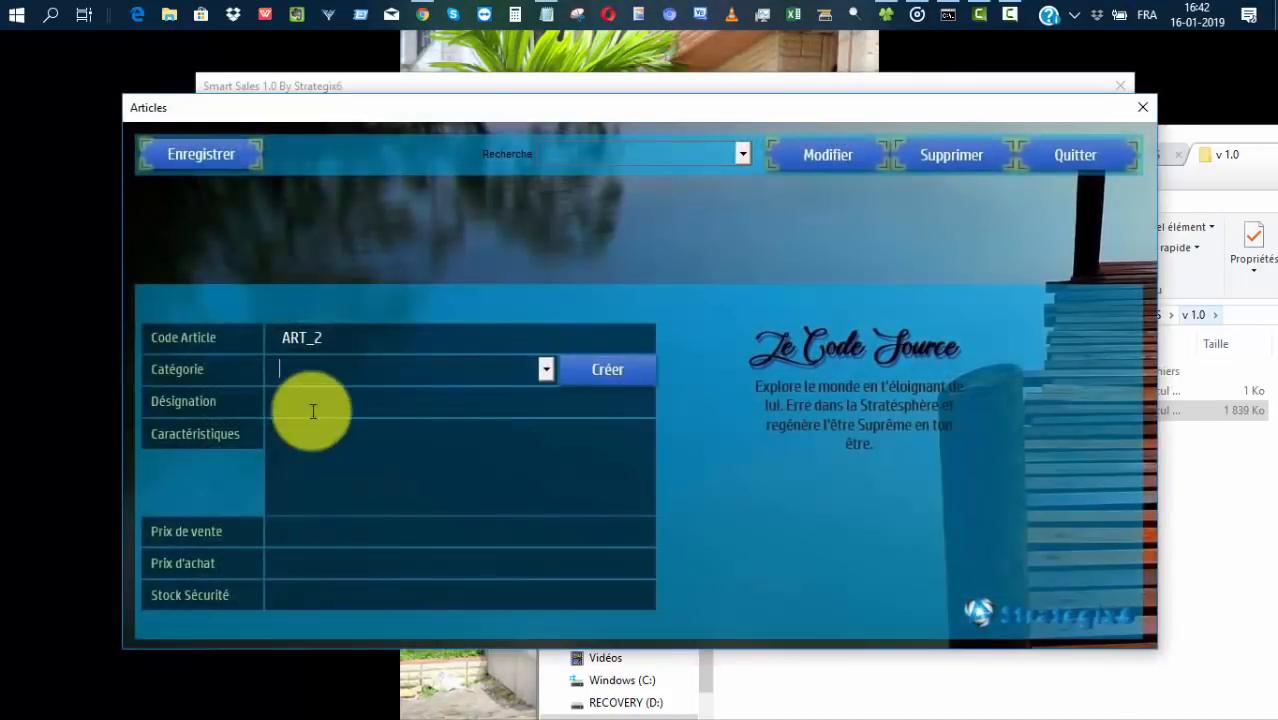
{"action": "left_click", "coordinate": [545, 369]}
{"action": "left_click", "coordinate": [377, 412]}
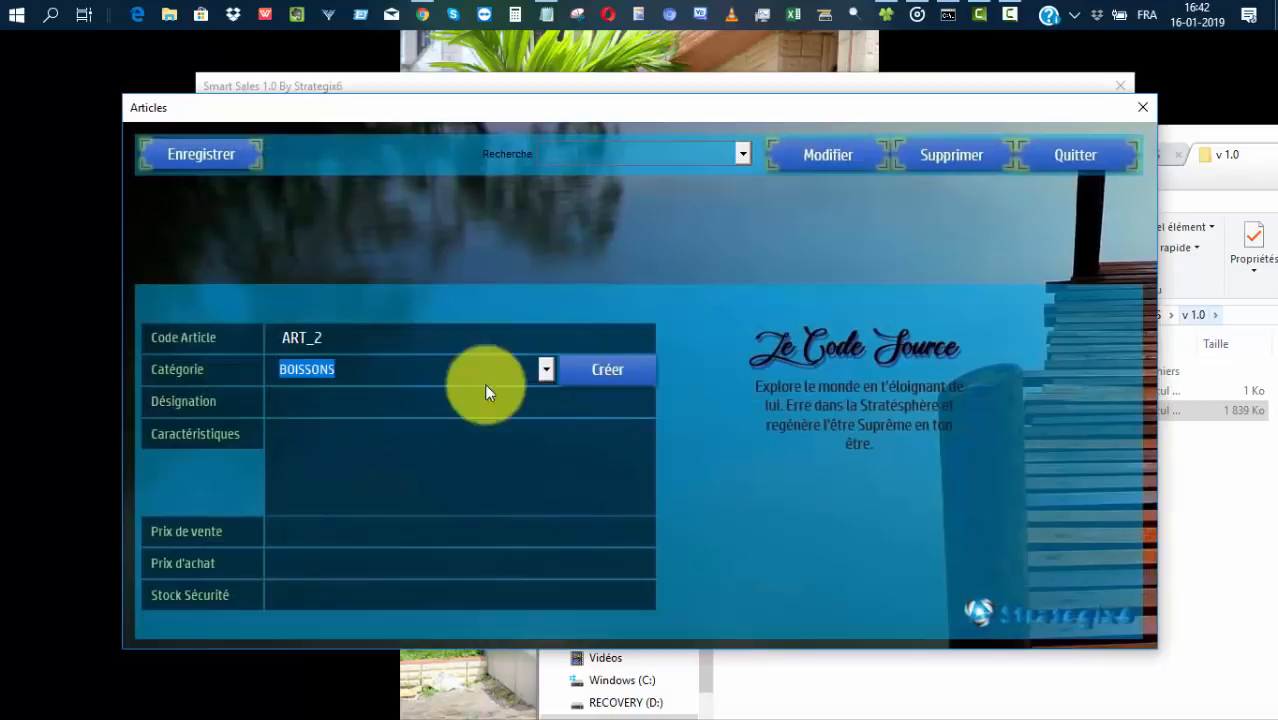
{"action": "left_click", "coordinate": [427, 406]}
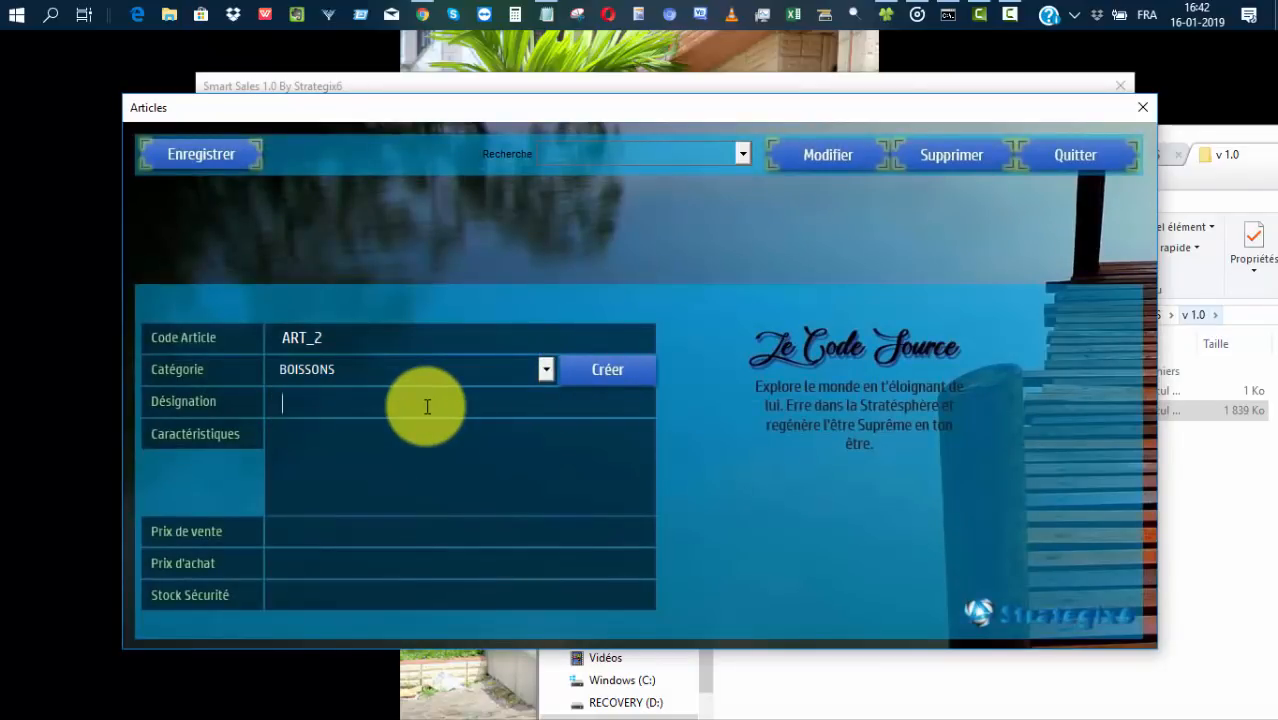
{"action": "type", "text": "MATANG"}
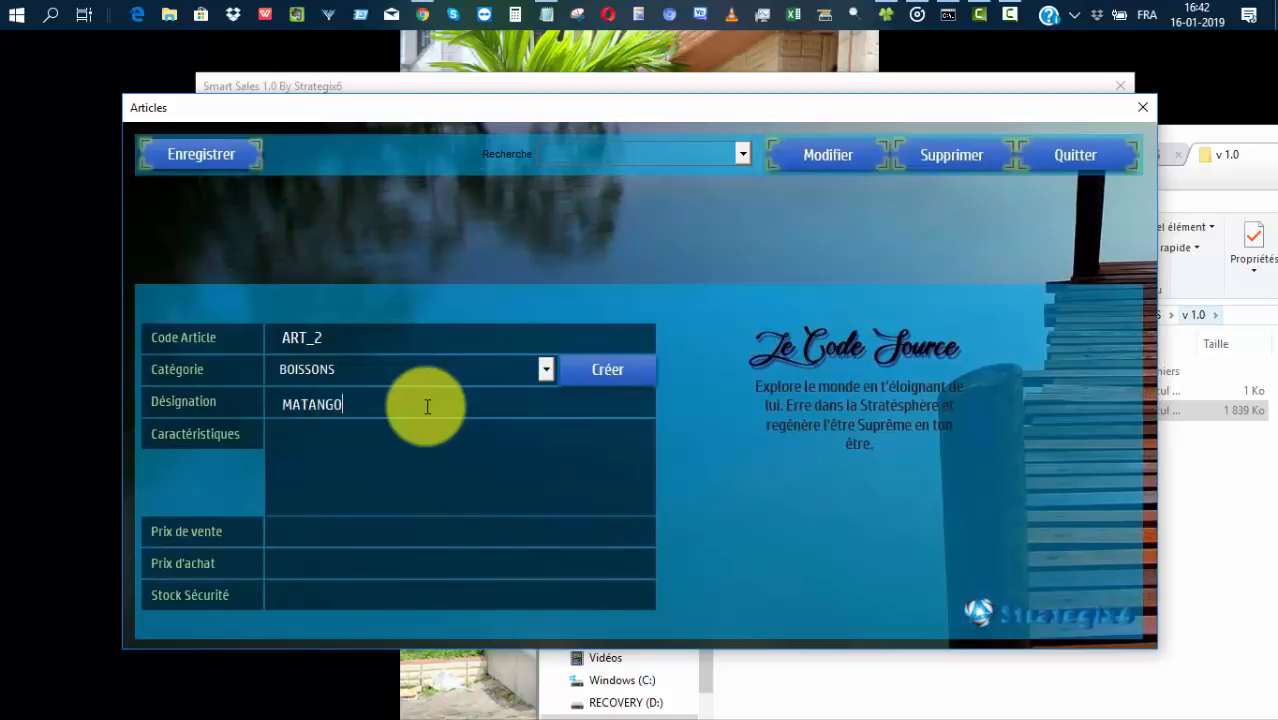
{"action": "type", "text": "O"}
{"action": "left_click", "coordinate": [442, 456]}
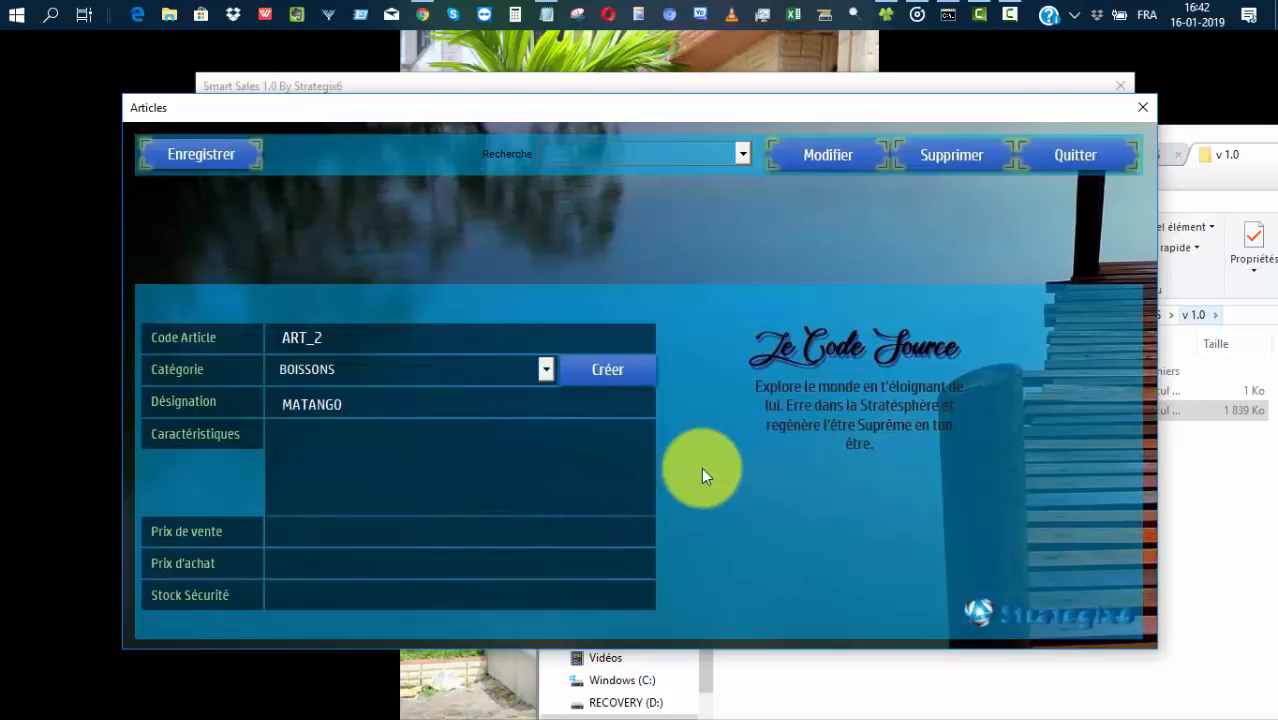
{"action": "type", "text": "vin blanc de rafia"}
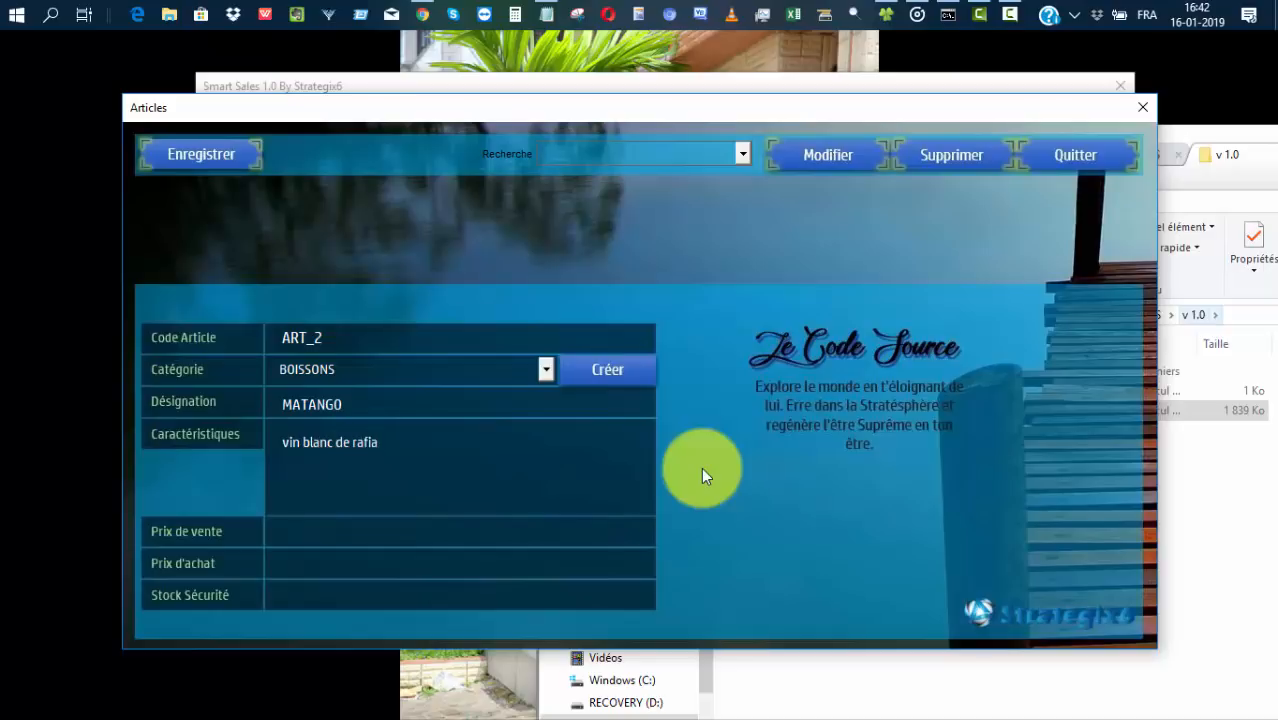
{"action": "type", "text": ". le vin du haut"}
Set MATANGO's sale price 1500, purchase price 1250, safety stock 50, and save it.
{"action": "left_click", "coordinate": [540, 525]}
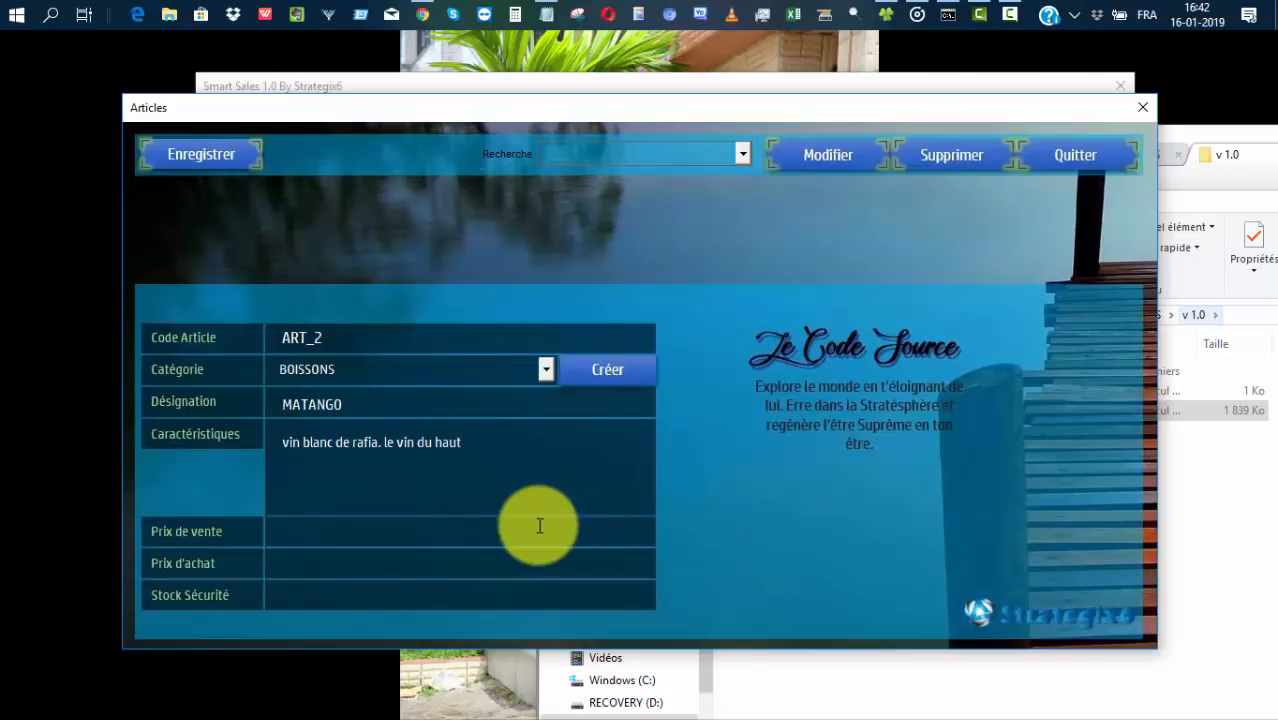
{"action": "type", "text": "1500"}
{"action": "left_click", "coordinate": [372, 563]}
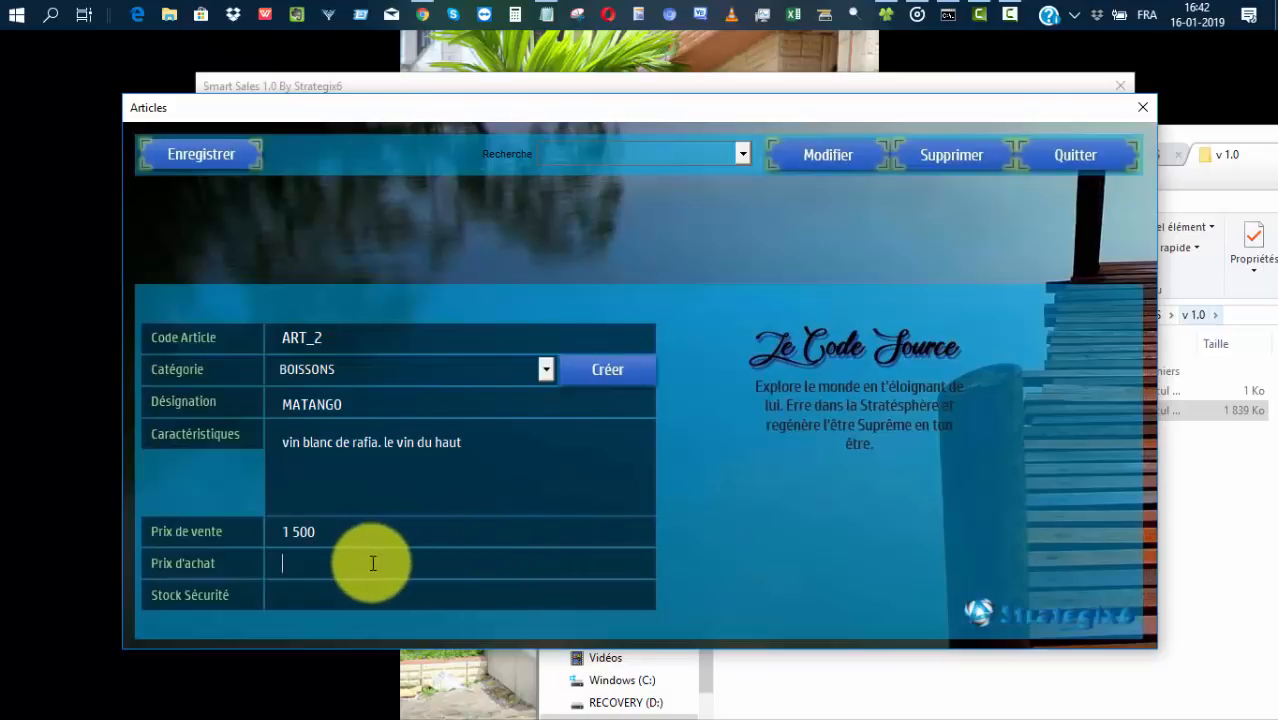
{"action": "type", "text": "1250"}
{"action": "left_click", "coordinate": [337, 593]}
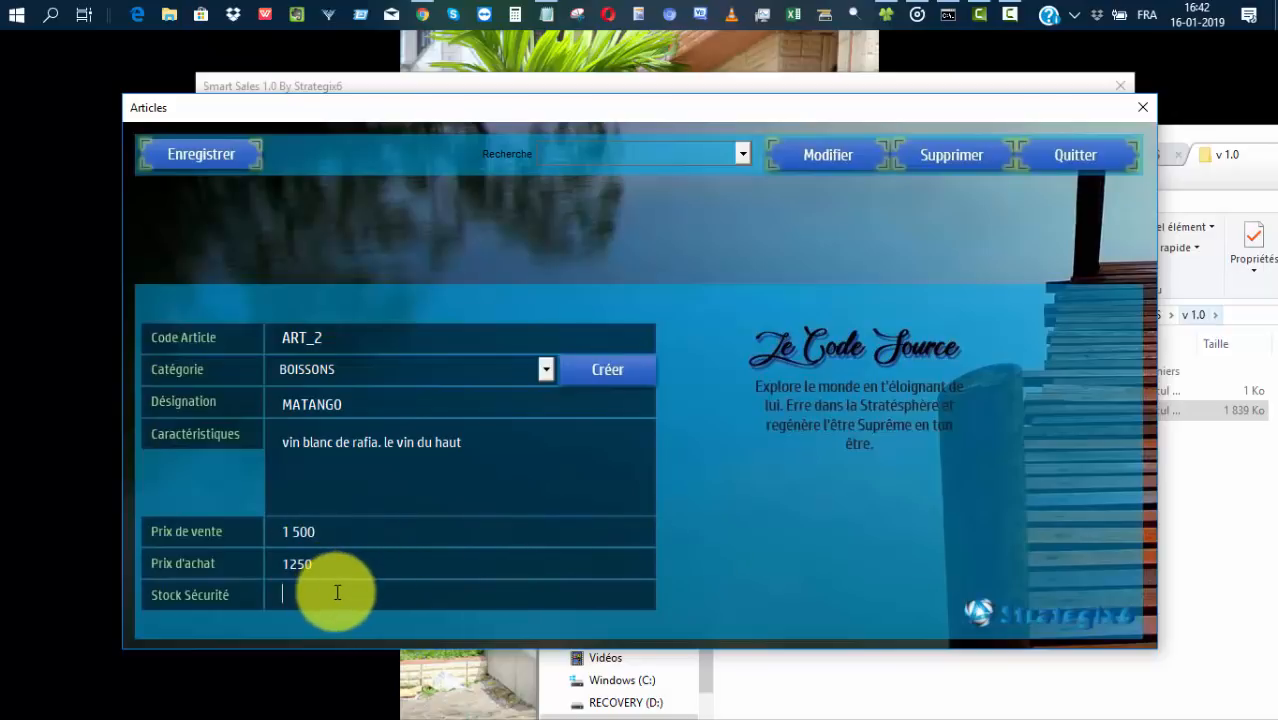
{"action": "type", "text": "50"}
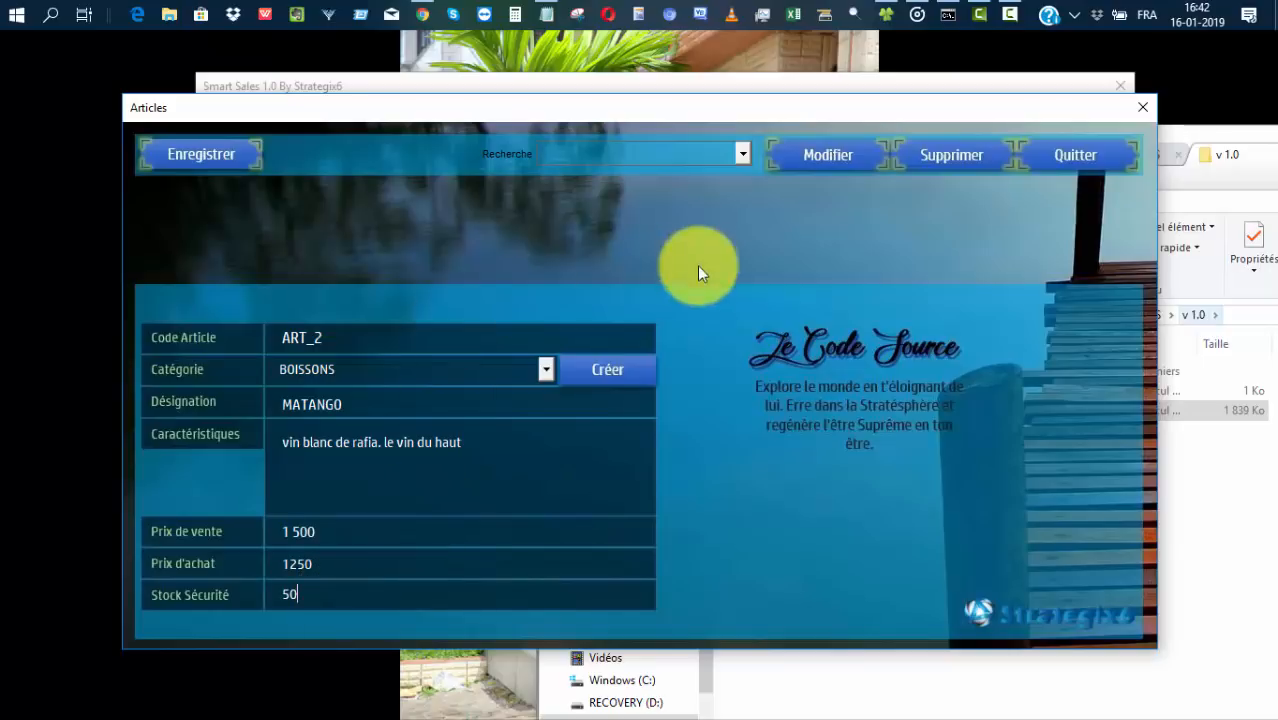
{"action": "left_click", "coordinate": [201, 154]}
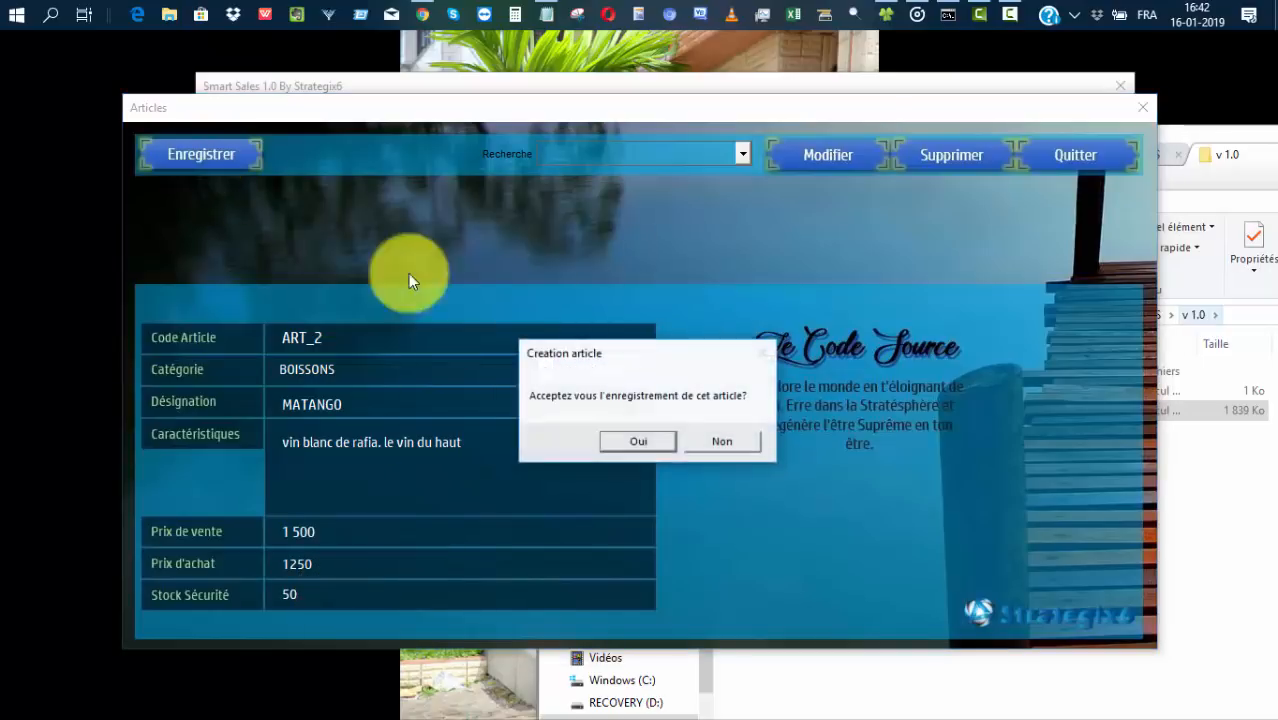
{"action": "left_click", "coordinate": [646, 442]}
{"action": "left_click", "coordinate": [676, 448]}
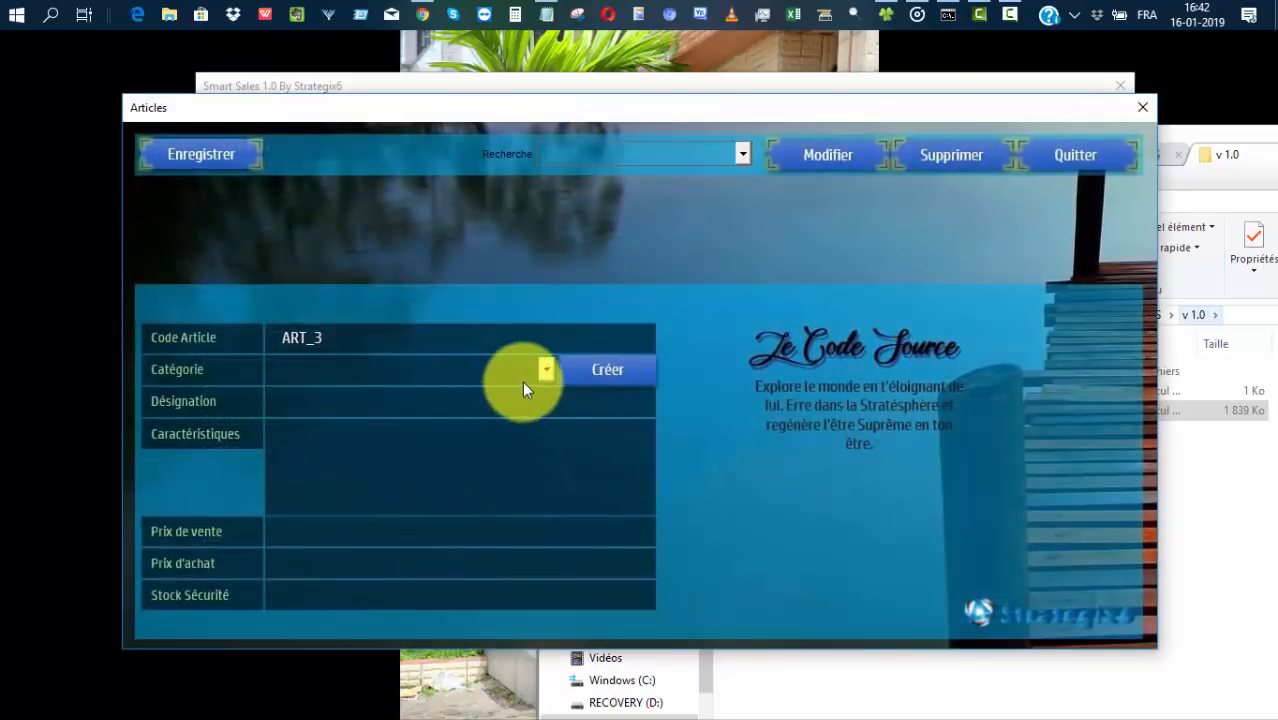
Set category BOISSONS, designation FOLERE, and characteristics 'fait a base d'ananas'.
{"action": "left_click", "coordinate": [545, 369]}
{"action": "left_click", "coordinate": [443, 408]}
{"action": "left_click", "coordinate": [395, 406]}
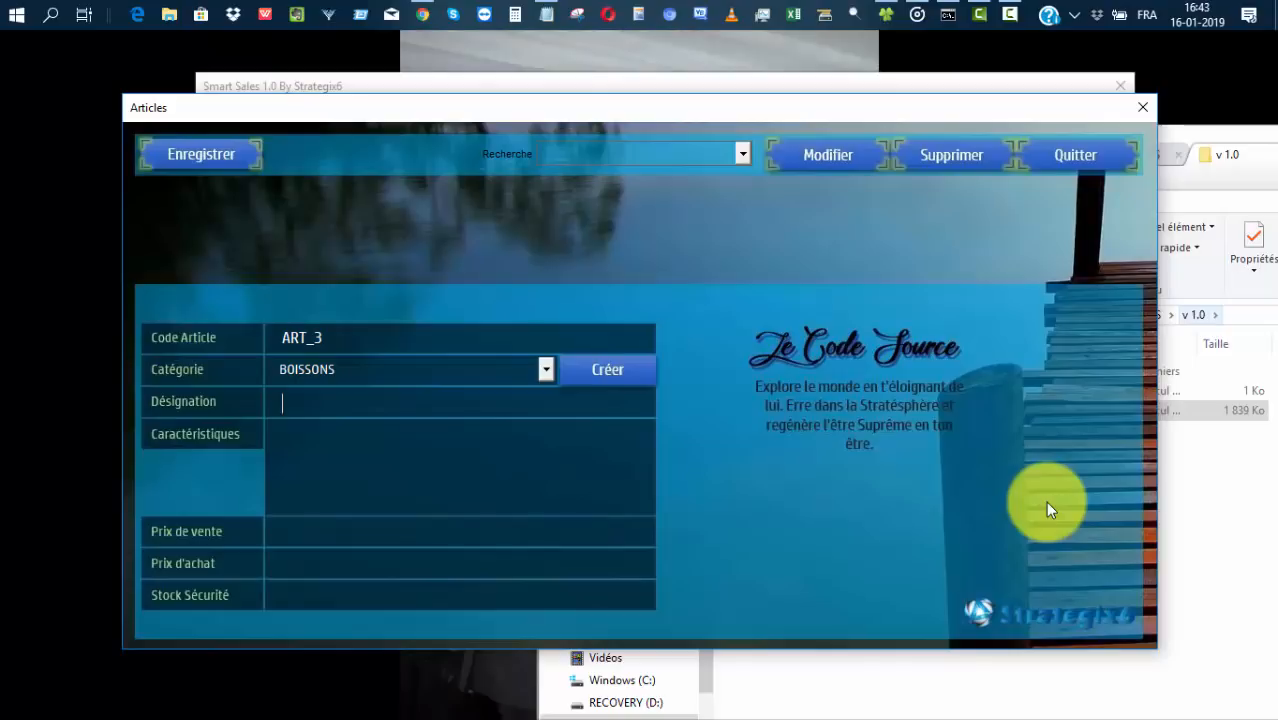
{"action": "type", "text": "LERE"}
{"action": "left_click", "coordinate": [519, 479]}
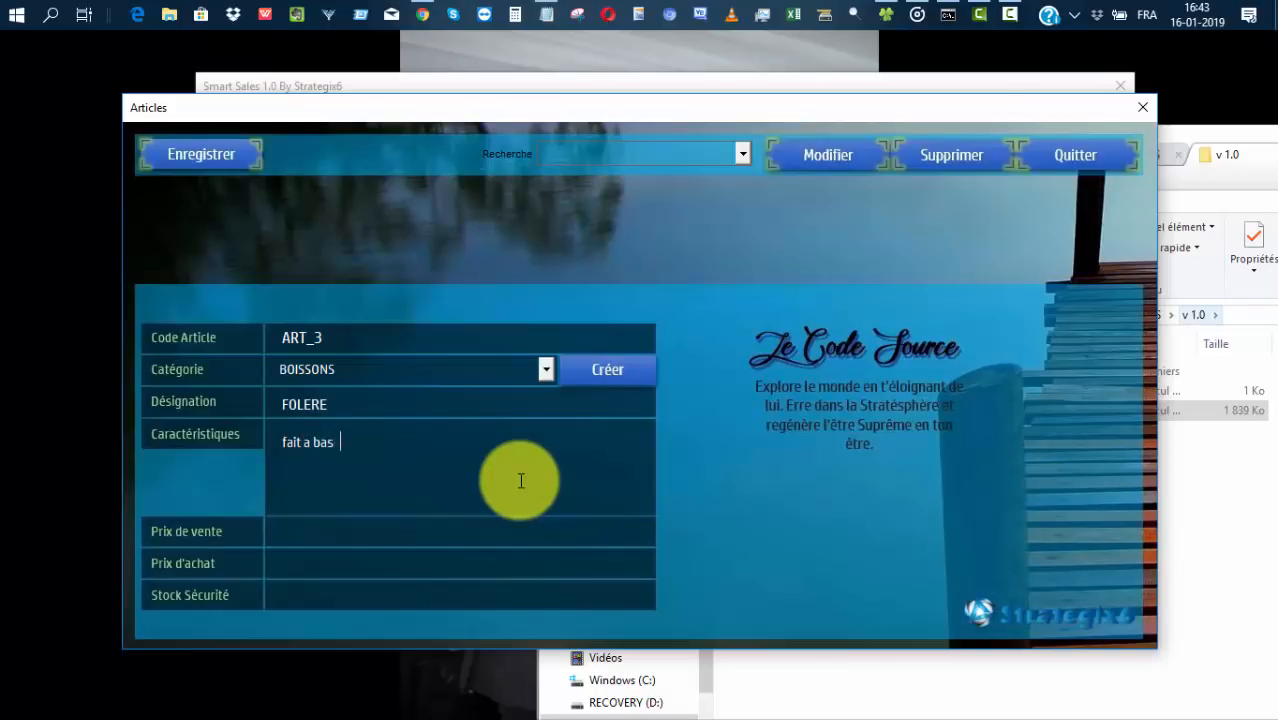
{"action": "type", "text": "fait a base d'ananas"}
Set FOLERE's sale price 2 000, purchase price 1700, safety stock 50, and save it.
{"action": "left_click", "coordinate": [461, 528]}
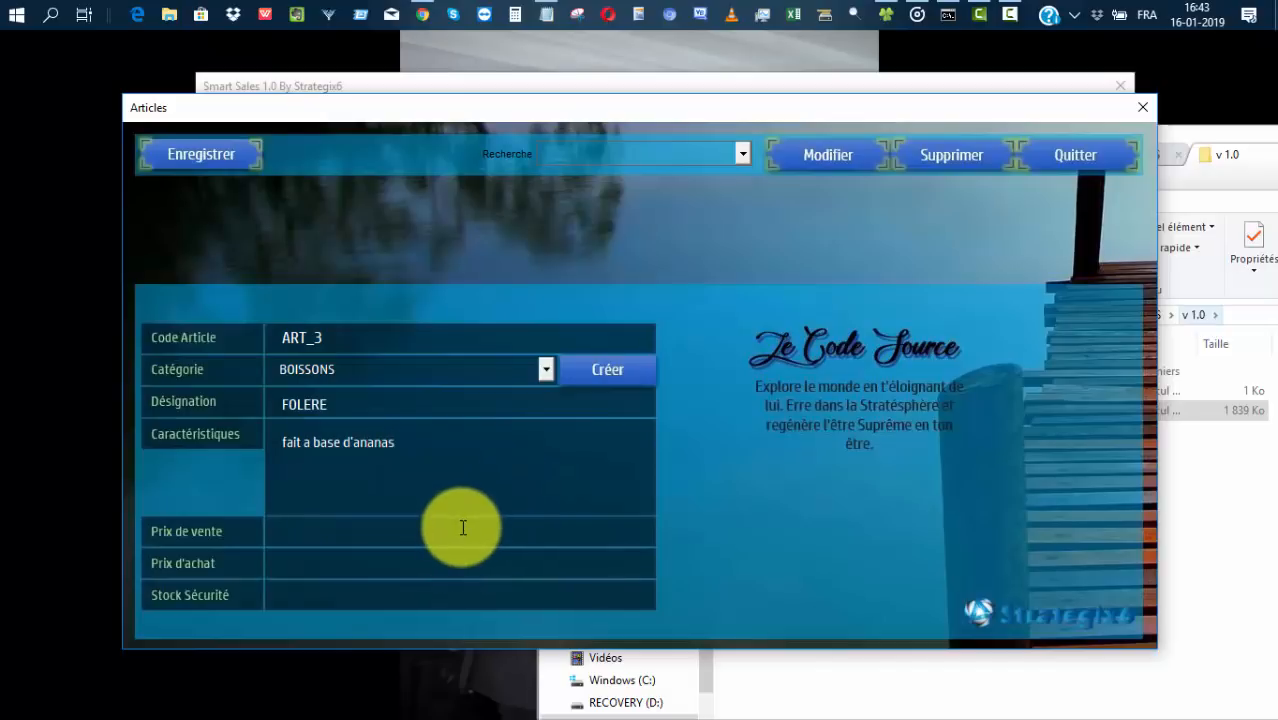
{"action": "type", "text": "2 000"}
{"action": "left_click", "coordinate": [451, 565]}
{"action": "type", "text": "1700"}
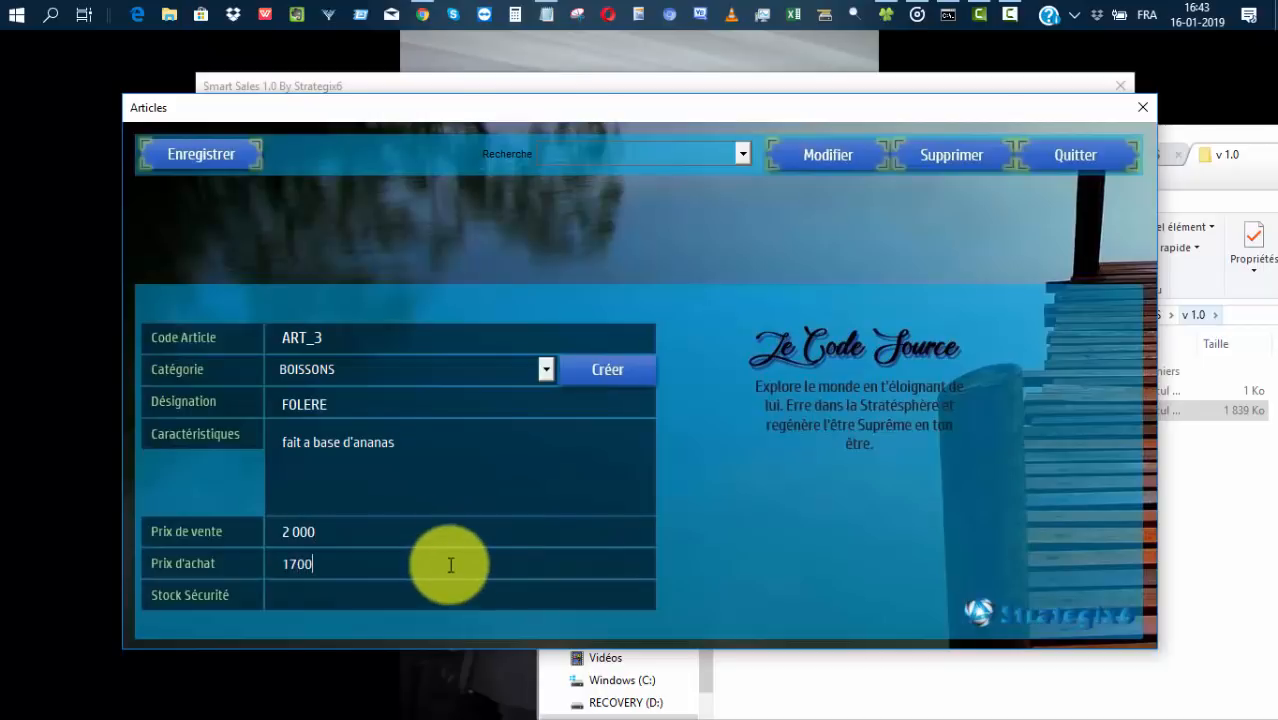
{"action": "left_click", "coordinate": [447, 590]}
{"action": "type", "text": "50"}
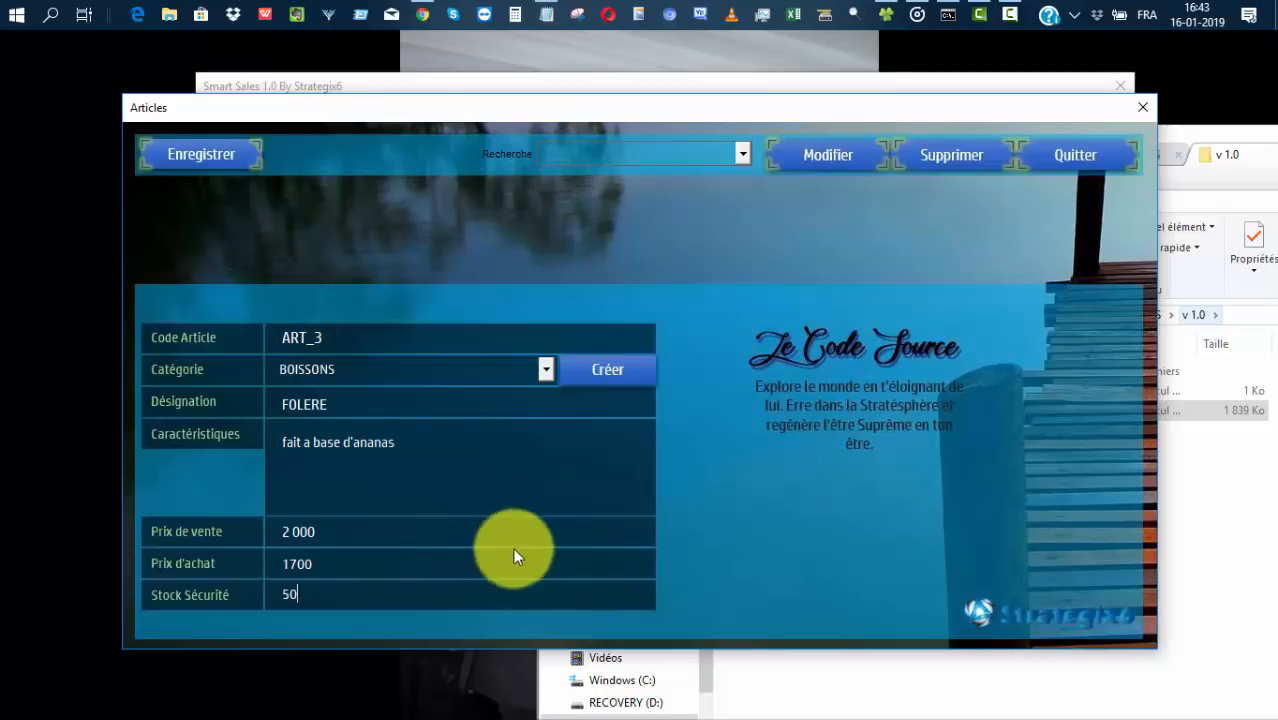
{"action": "left_click", "coordinate": [184, 153]}
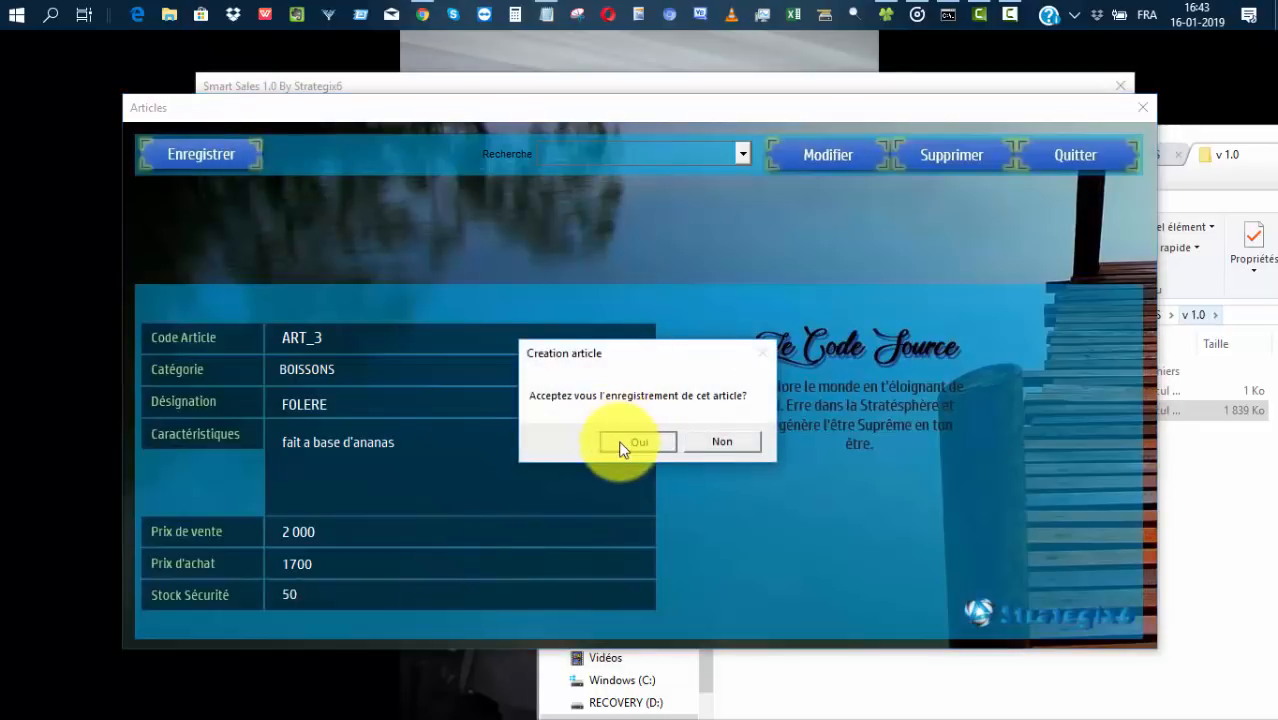
{"action": "left_click", "coordinate": [625, 442]}
{"action": "left_click", "coordinate": [698, 453]}
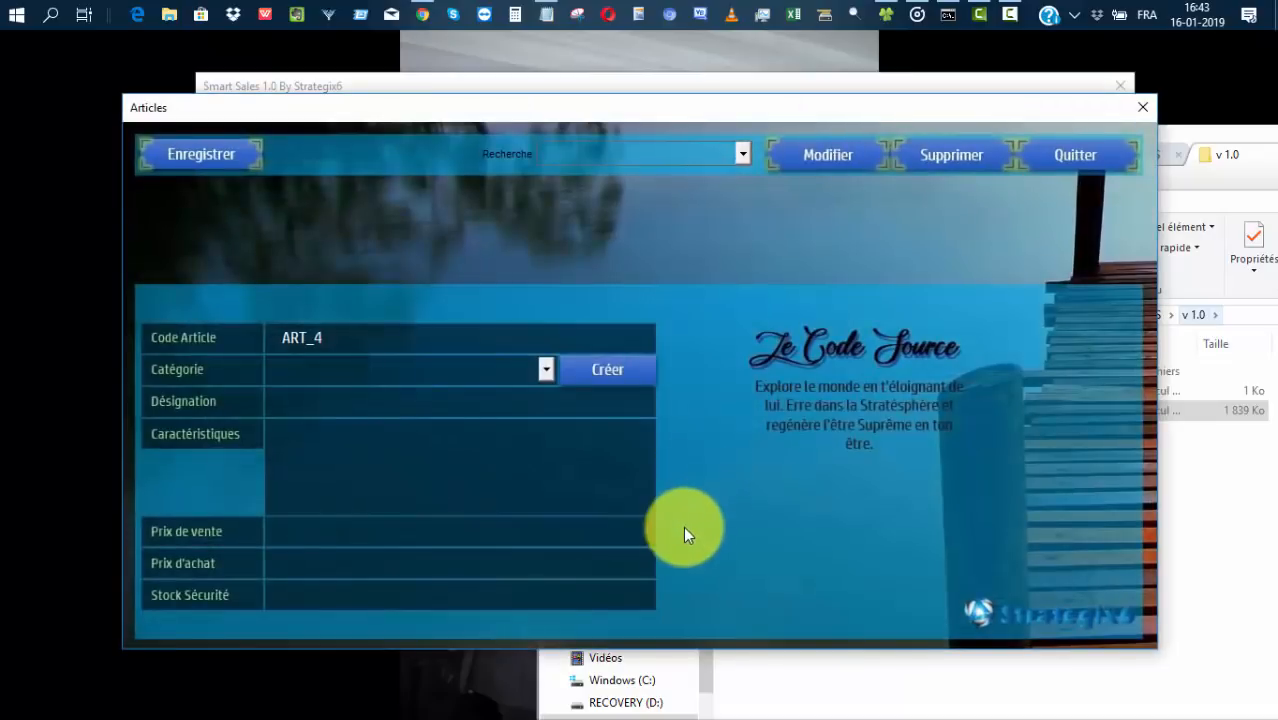
Close Articles, review the inventory of FRIGO, MATANGO and FOLERE, then open Approvisionnement.
{"action": "left_click", "coordinate": [1065, 152]}
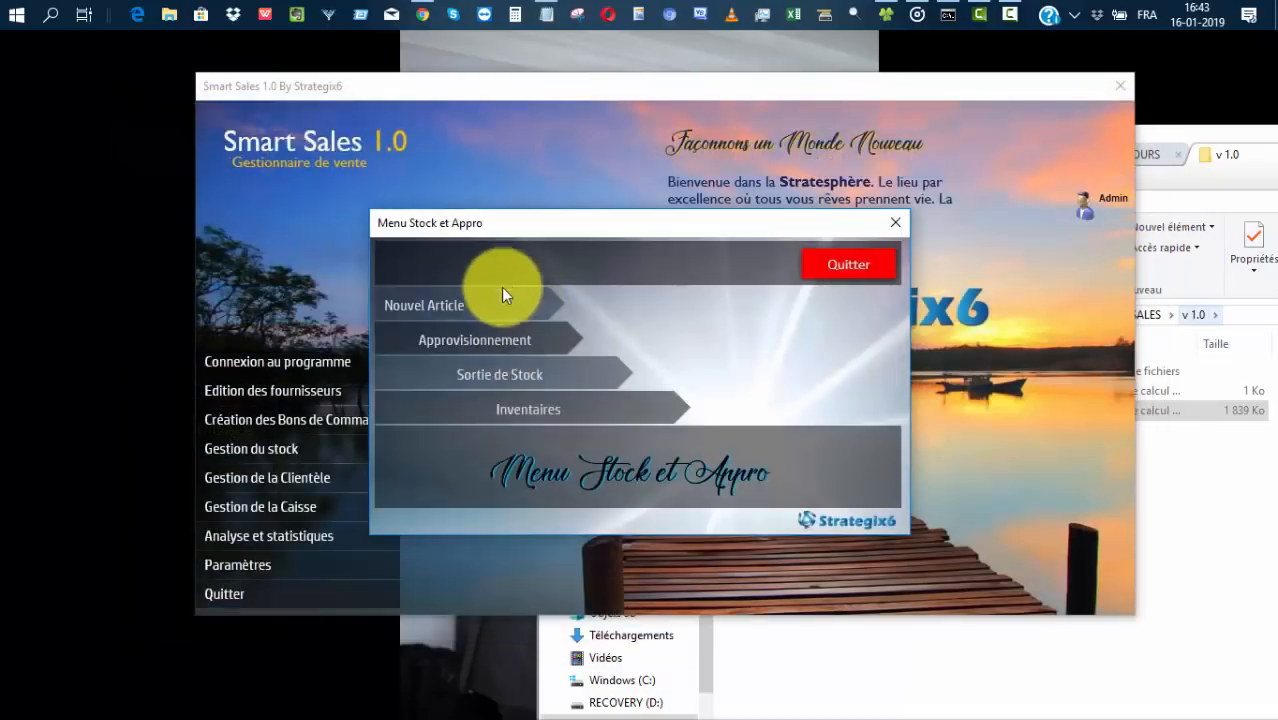
{"action": "left_click", "coordinate": [482, 342]}
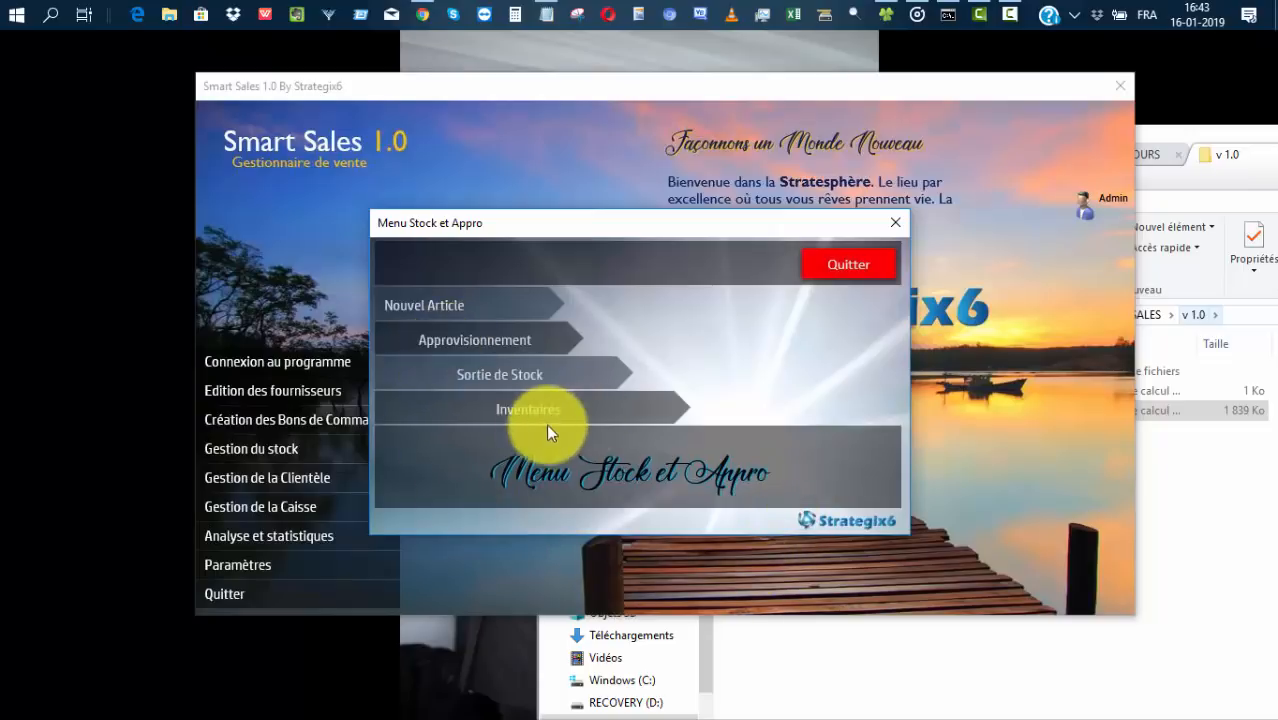
{"action": "left_click", "coordinate": [518, 410]}
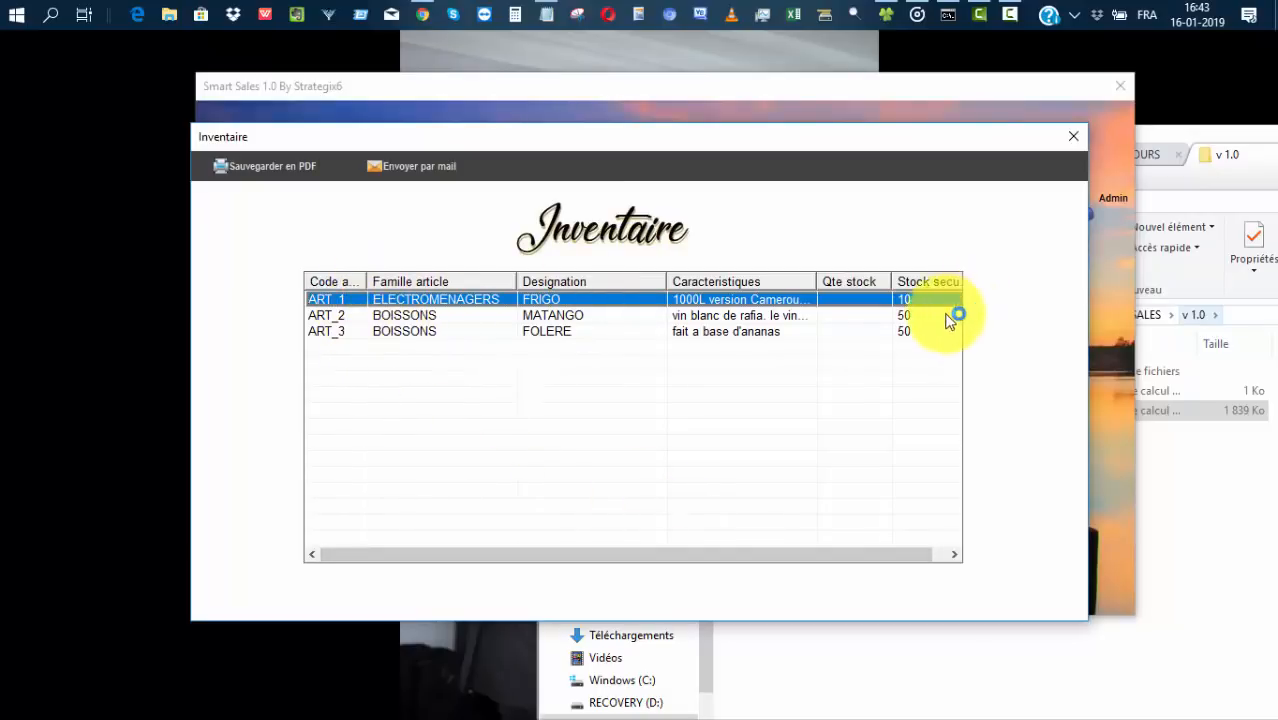
{"action": "left_click", "coordinate": [848, 315]}
{"action": "left_click", "coordinate": [845, 330]}
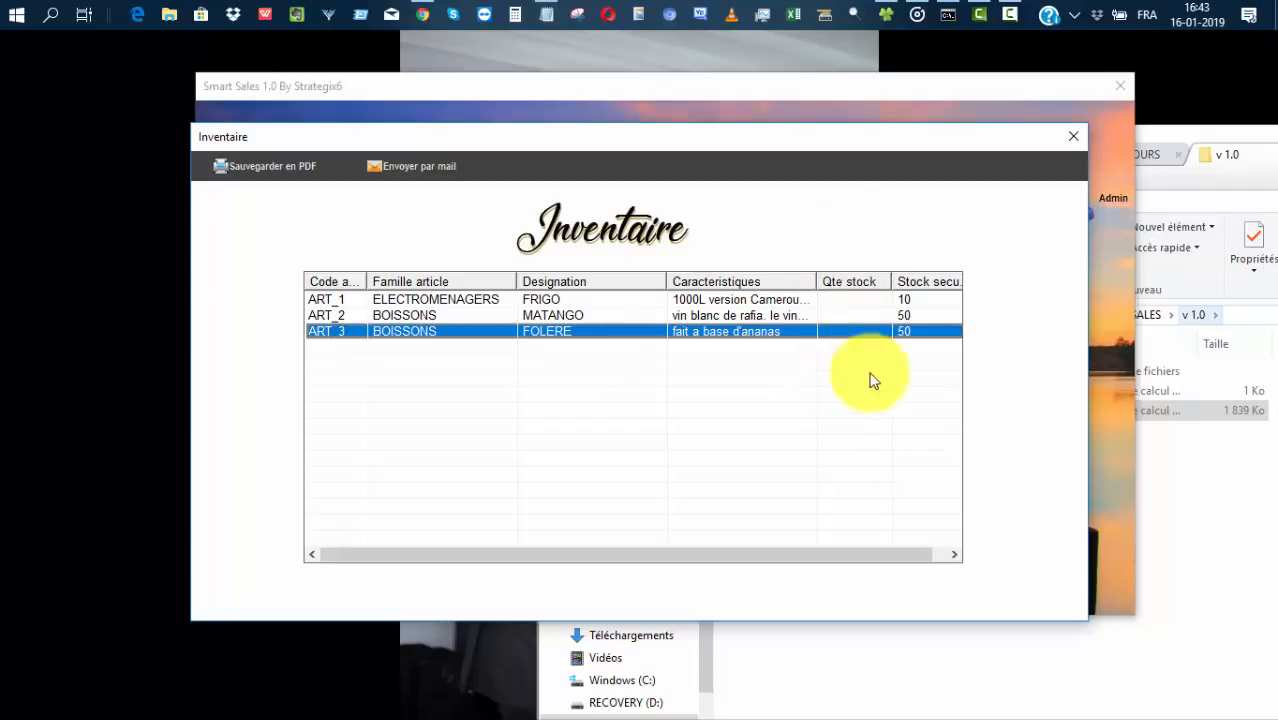
{"action": "left_click", "coordinate": [1068, 140]}
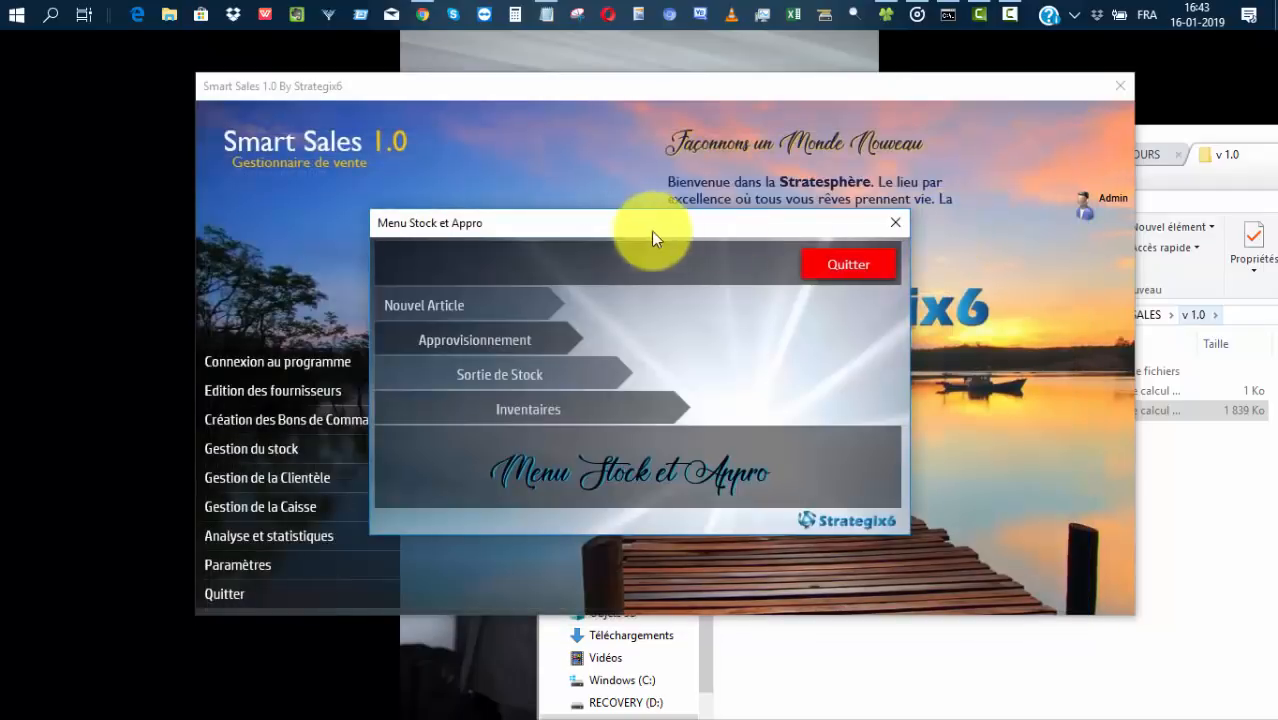
{"action": "left_click", "coordinate": [451, 340]}
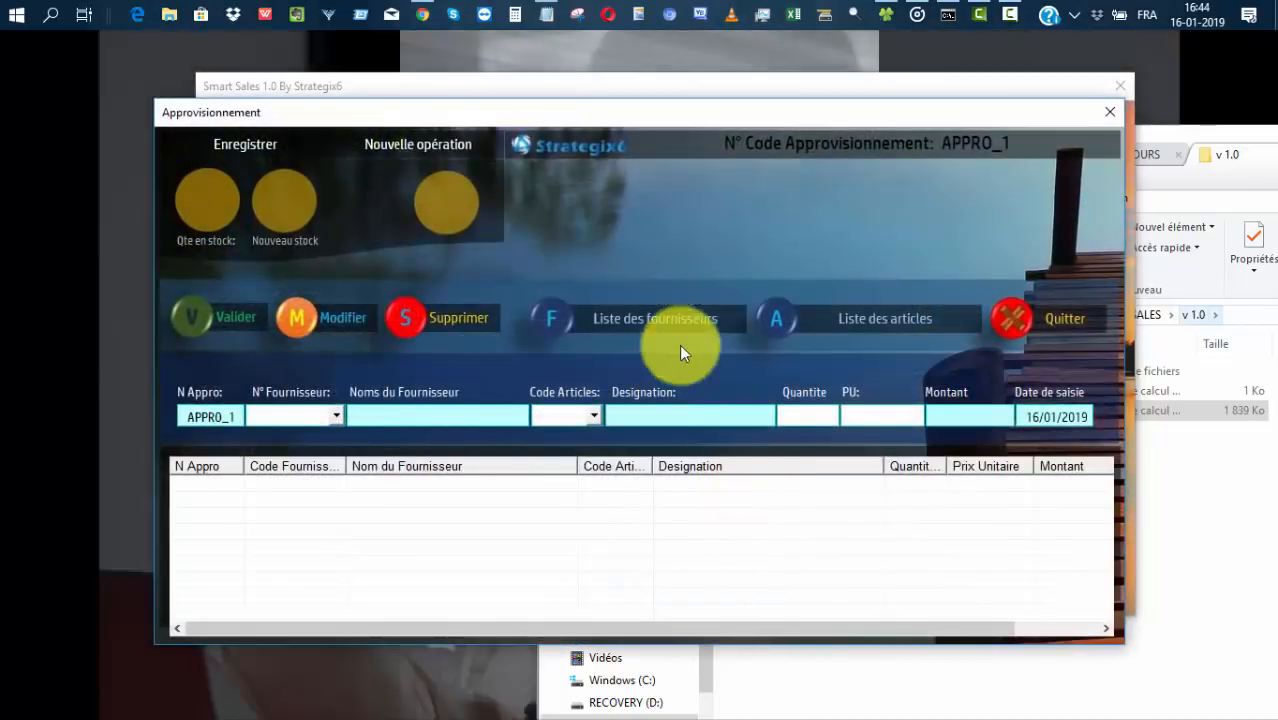
Add a supply line from FSRS_RU1: 12 FRIGO (ART_1) at 115000, totalling 1380000.
{"action": "left_click", "coordinate": [651, 318]}
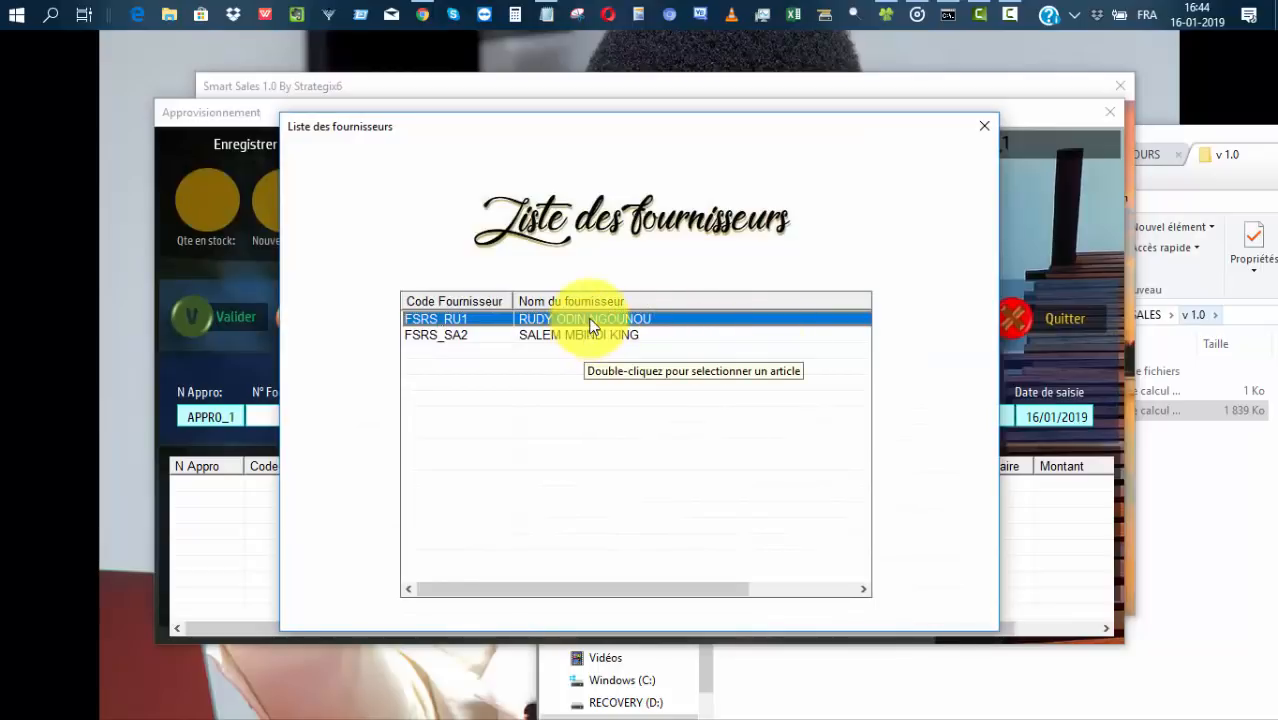
{"action": "double_click", "coordinate": [590, 320]}
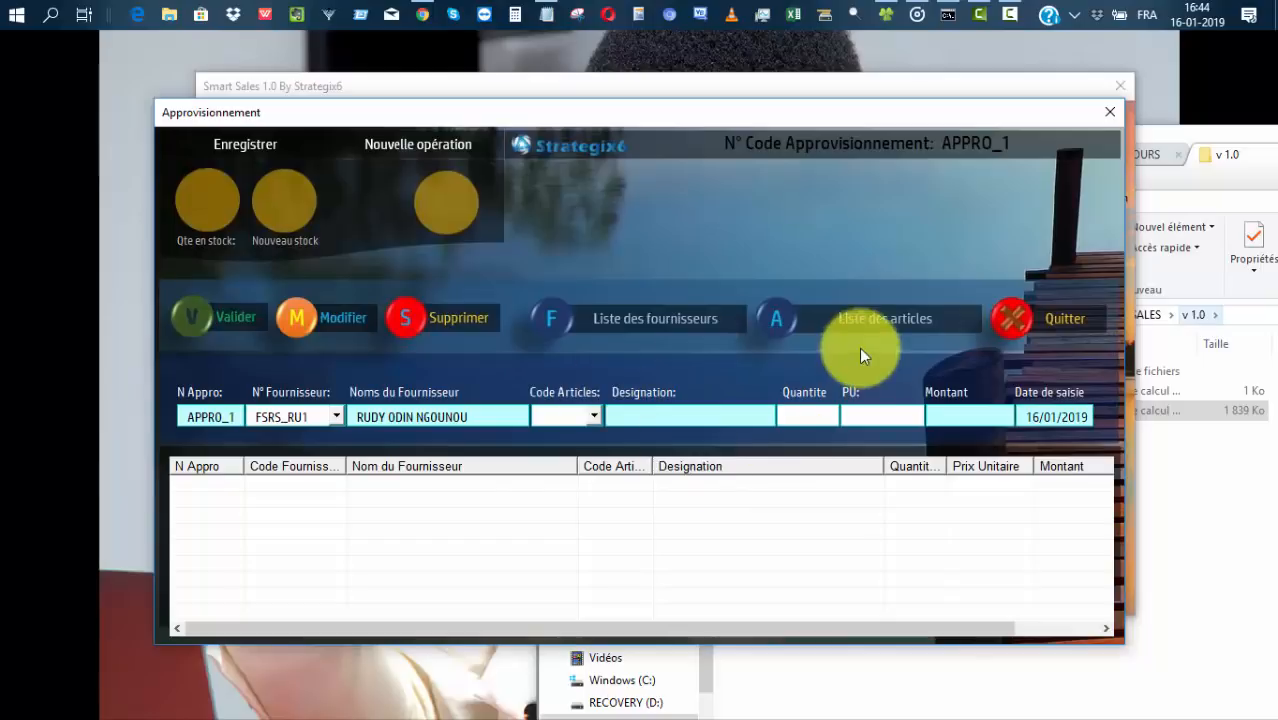
{"action": "left_click", "coordinate": [872, 325]}
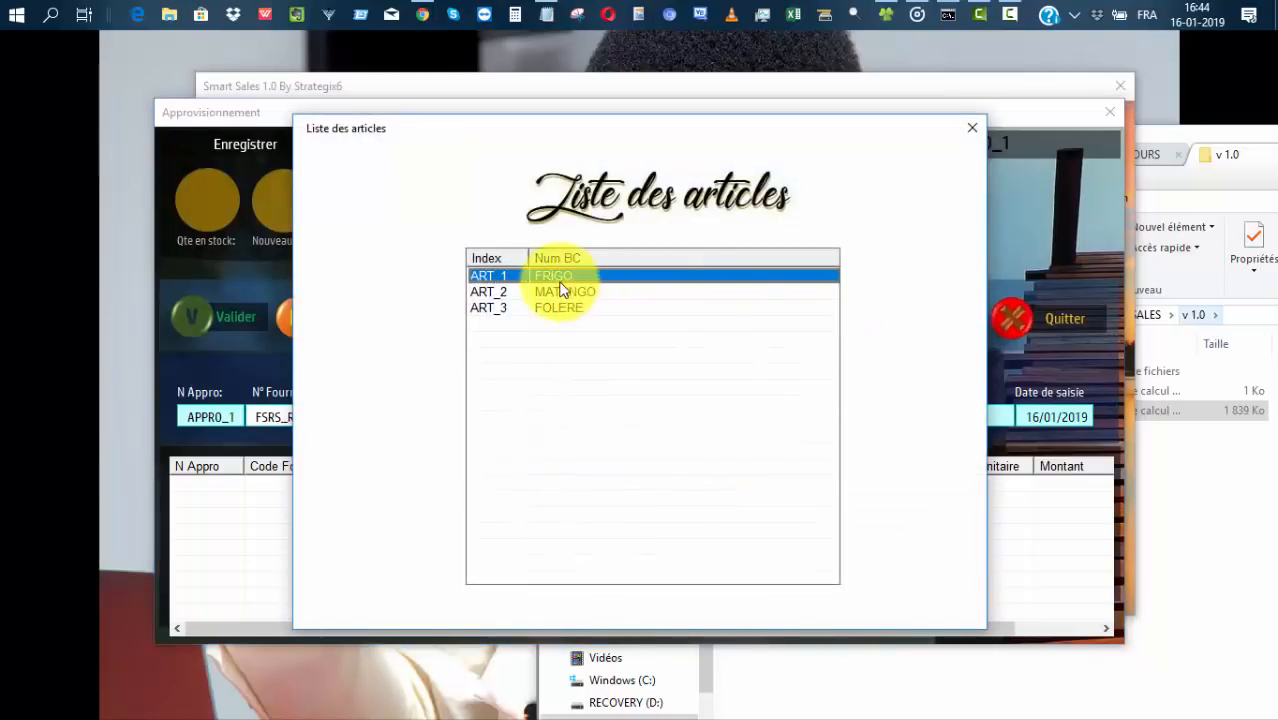
{"action": "double_click", "coordinate": [555, 278]}
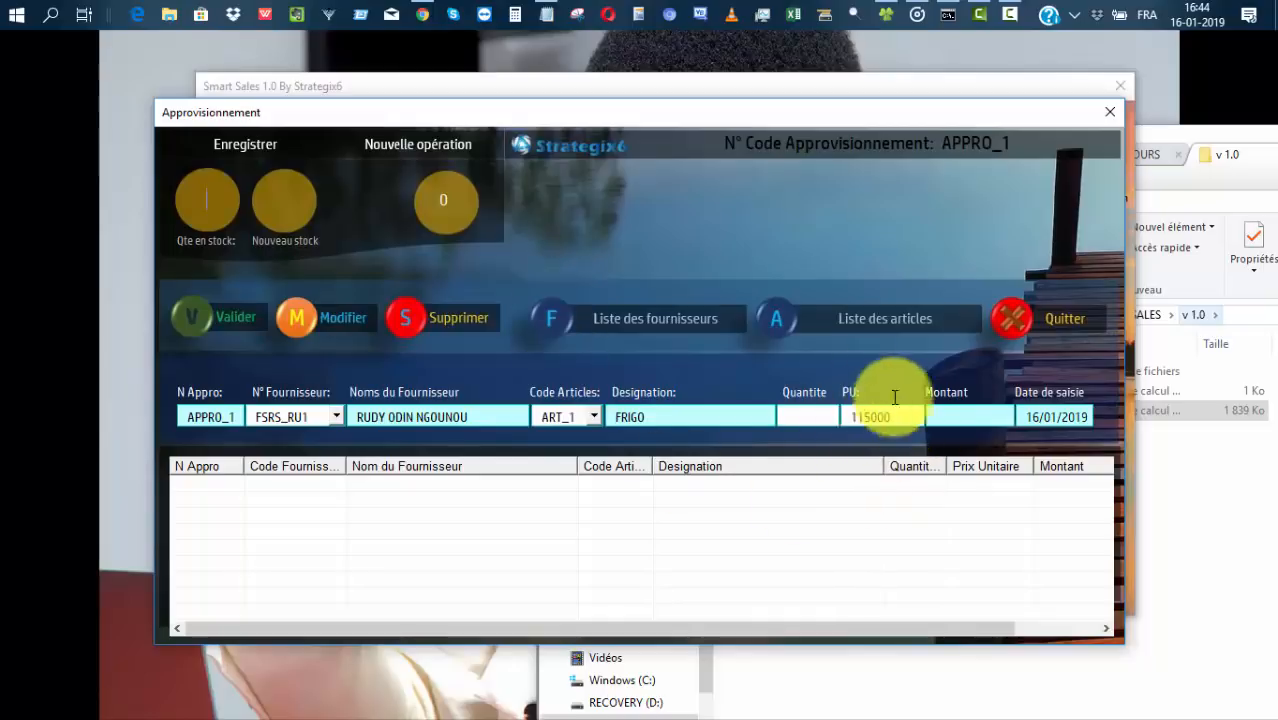
{"action": "left_click", "coordinate": [808, 420]}
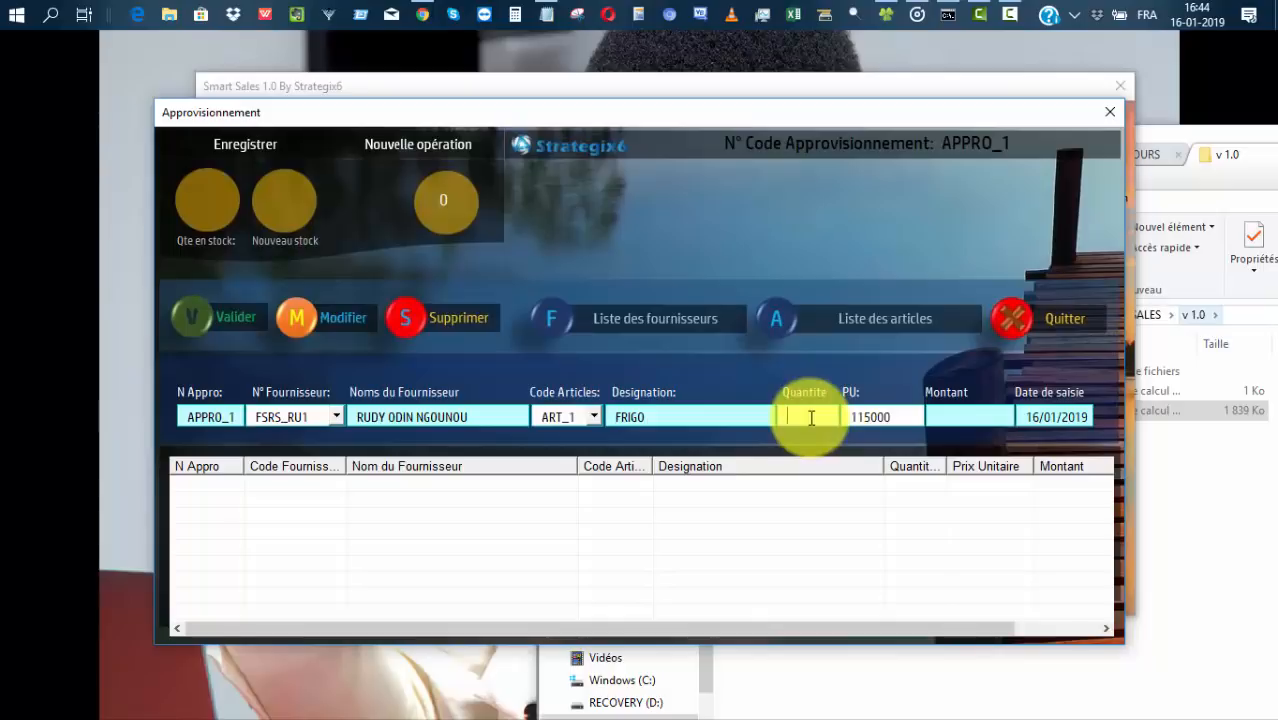
{"action": "type", "text": "1"}
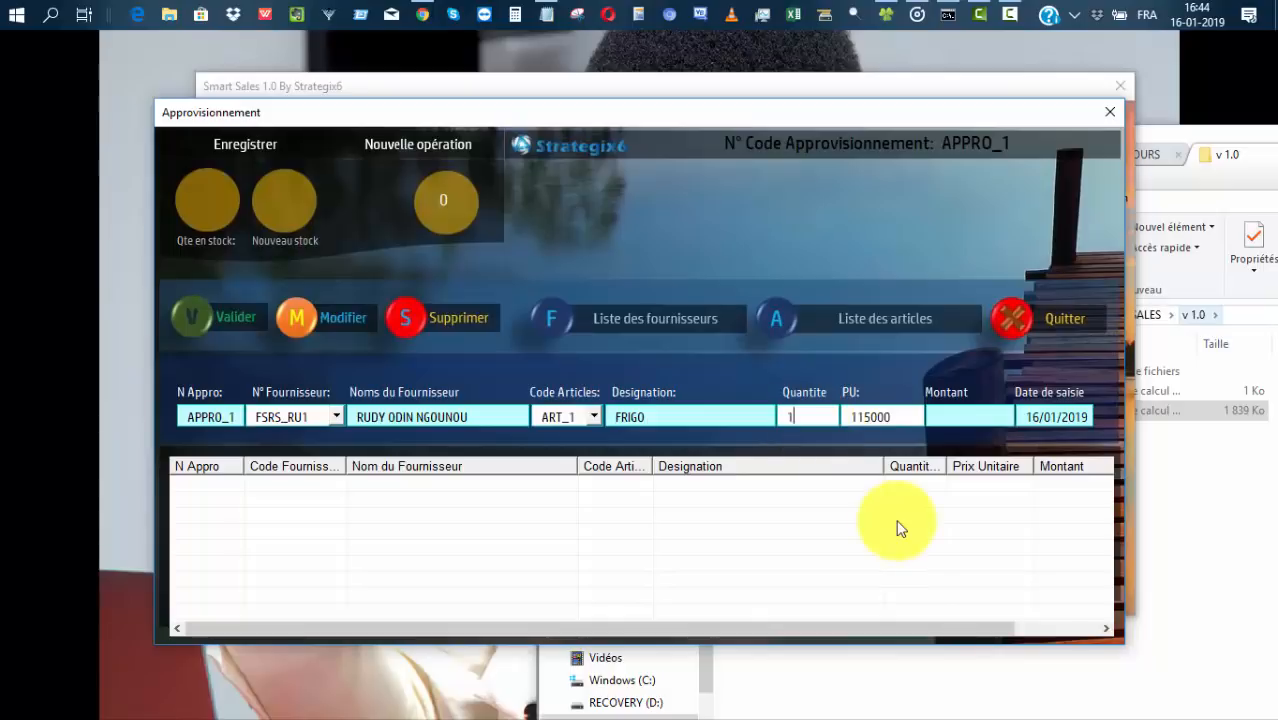
{"action": "type", "text": "2"}
{"action": "key", "text": "Return"}
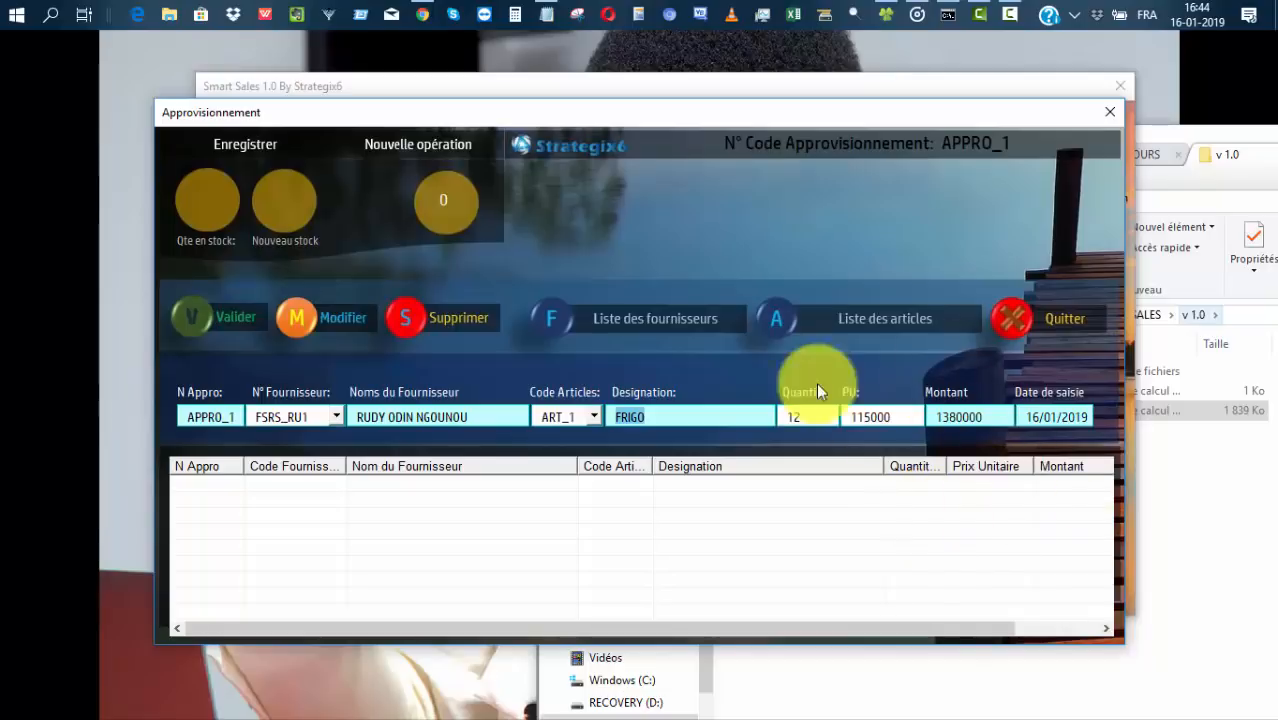
{"action": "left_click", "coordinate": [225, 328]}
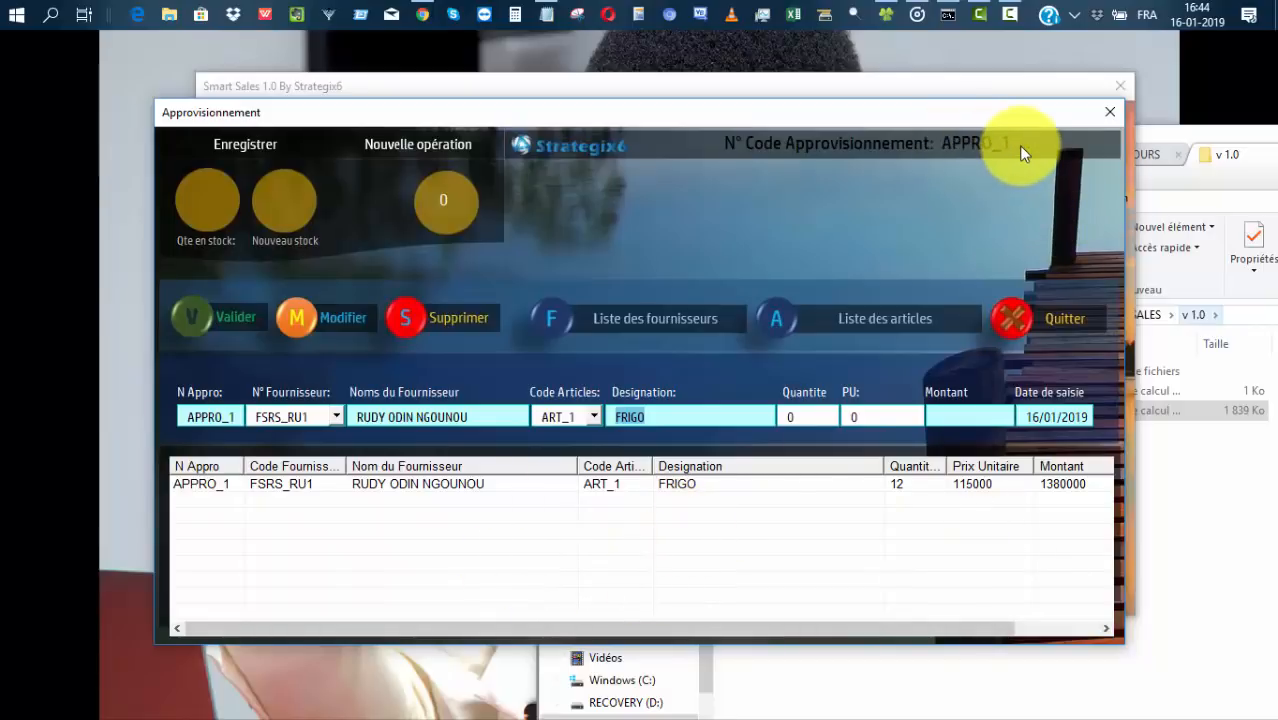
Add a supply line of 200 MATANGO (ART_2) at 1250, totalling 250000.
{"action": "left_click", "coordinate": [868, 320]}
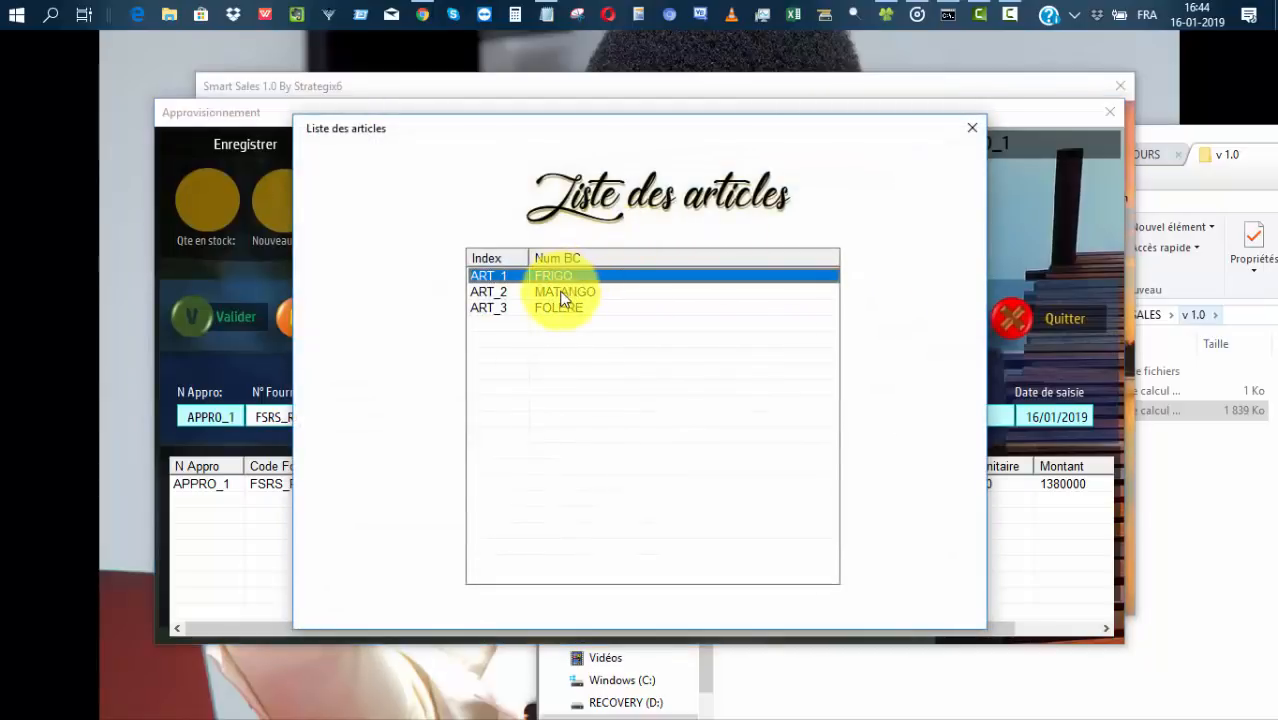
{"action": "double_click", "coordinate": [562, 293]}
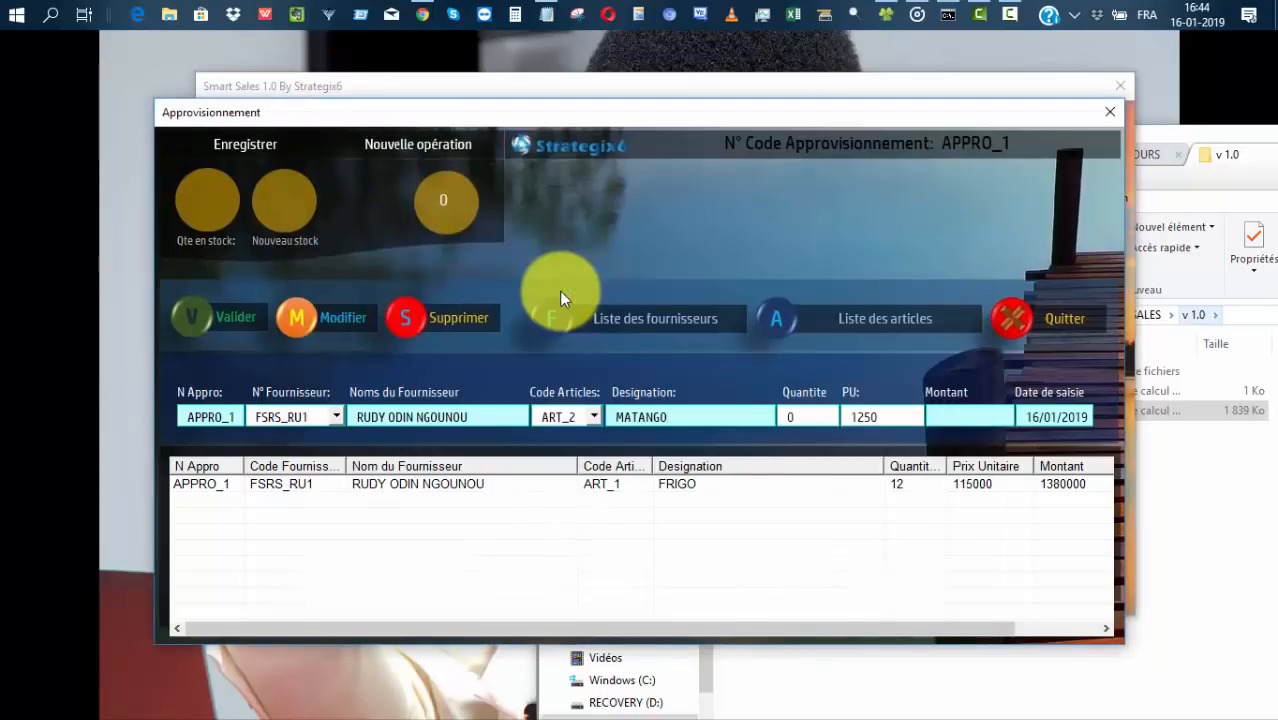
{"action": "left_click_drag", "start_coordinate": [815, 416], "coordinate": [725, 416]}
{"action": "type", "text": "200"}
{"action": "key", "text": "Return"}
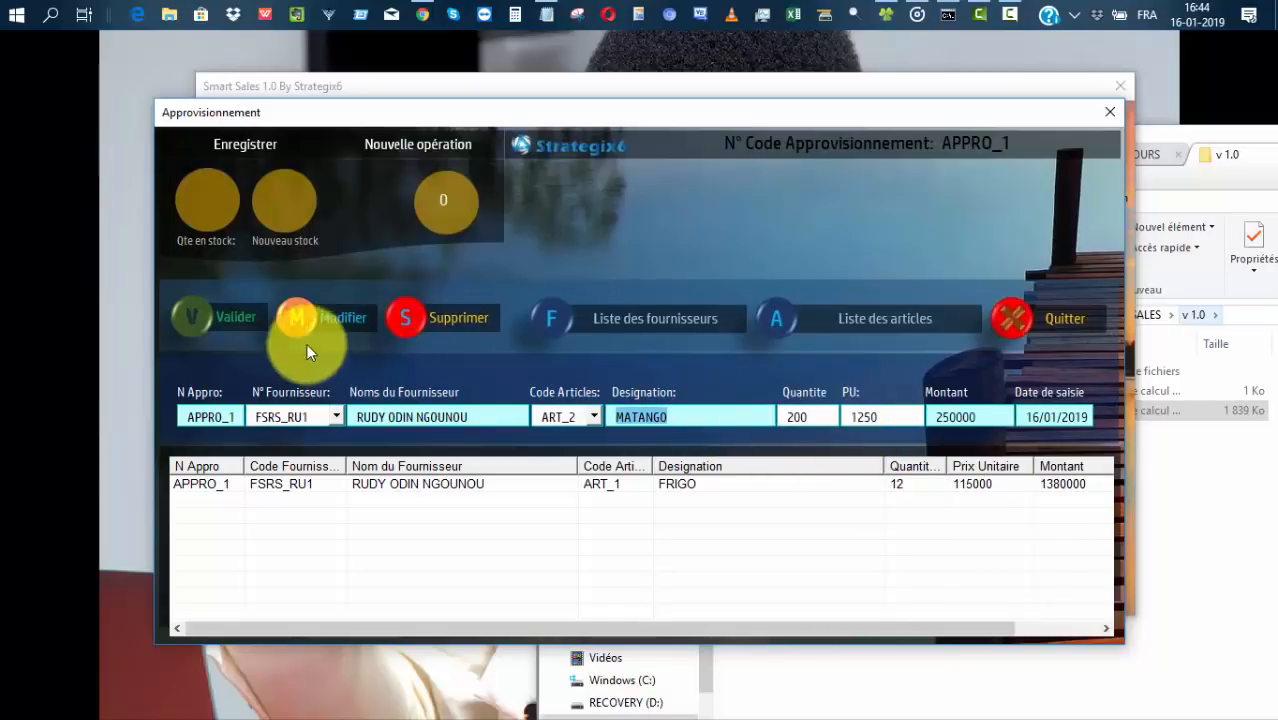
{"action": "left_click", "coordinate": [228, 316]}
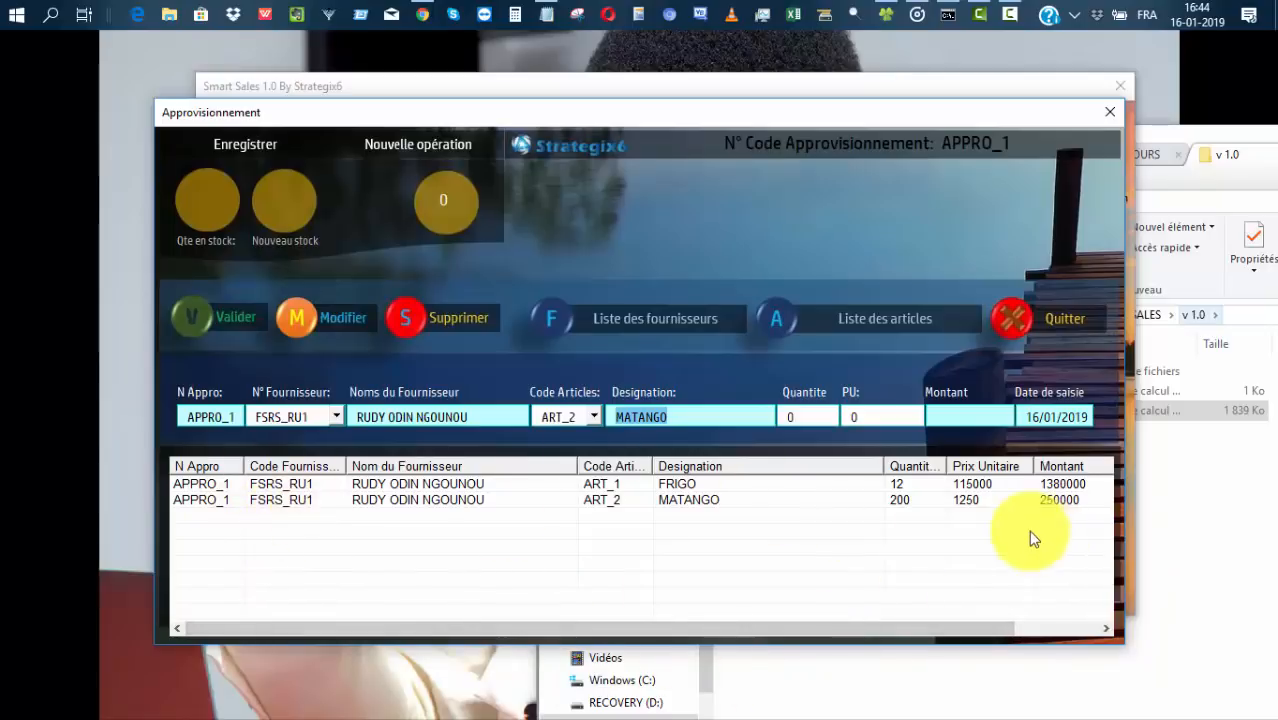
Save supply order APPRO_1 and close the supply window.
{"action": "left_click", "coordinate": [240, 143]}
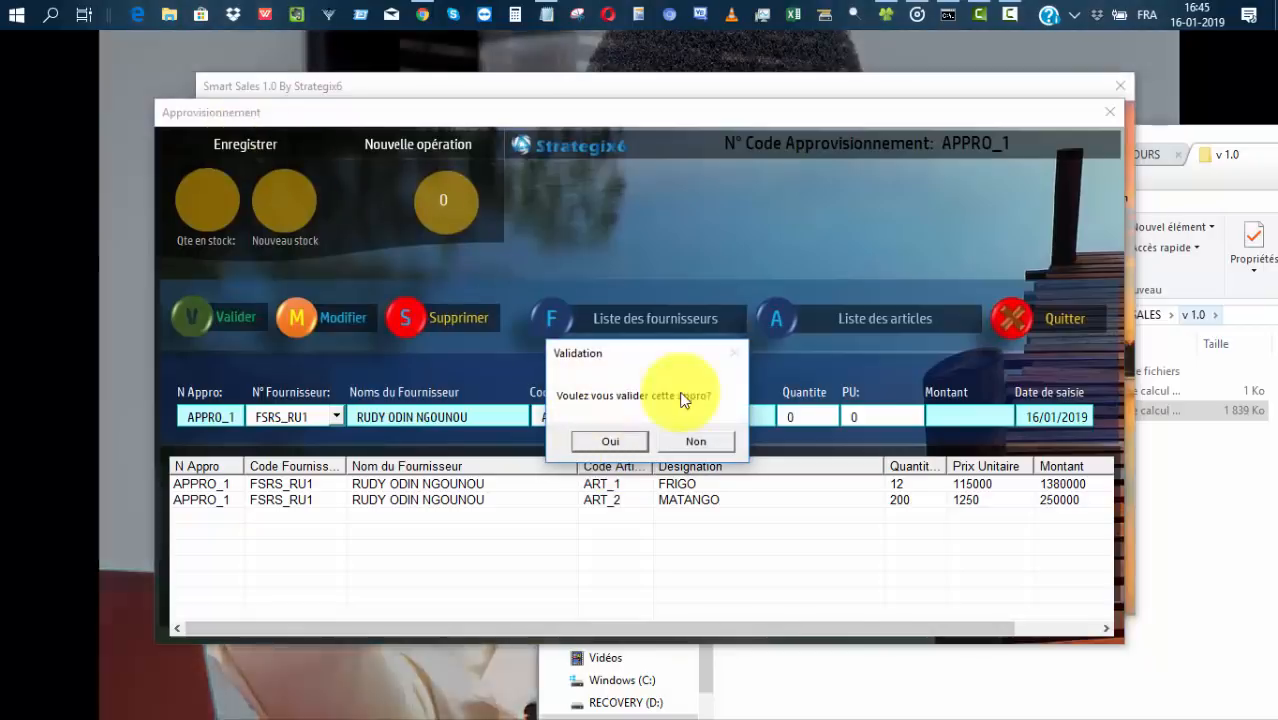
{"action": "left_click", "coordinate": [611, 442]}
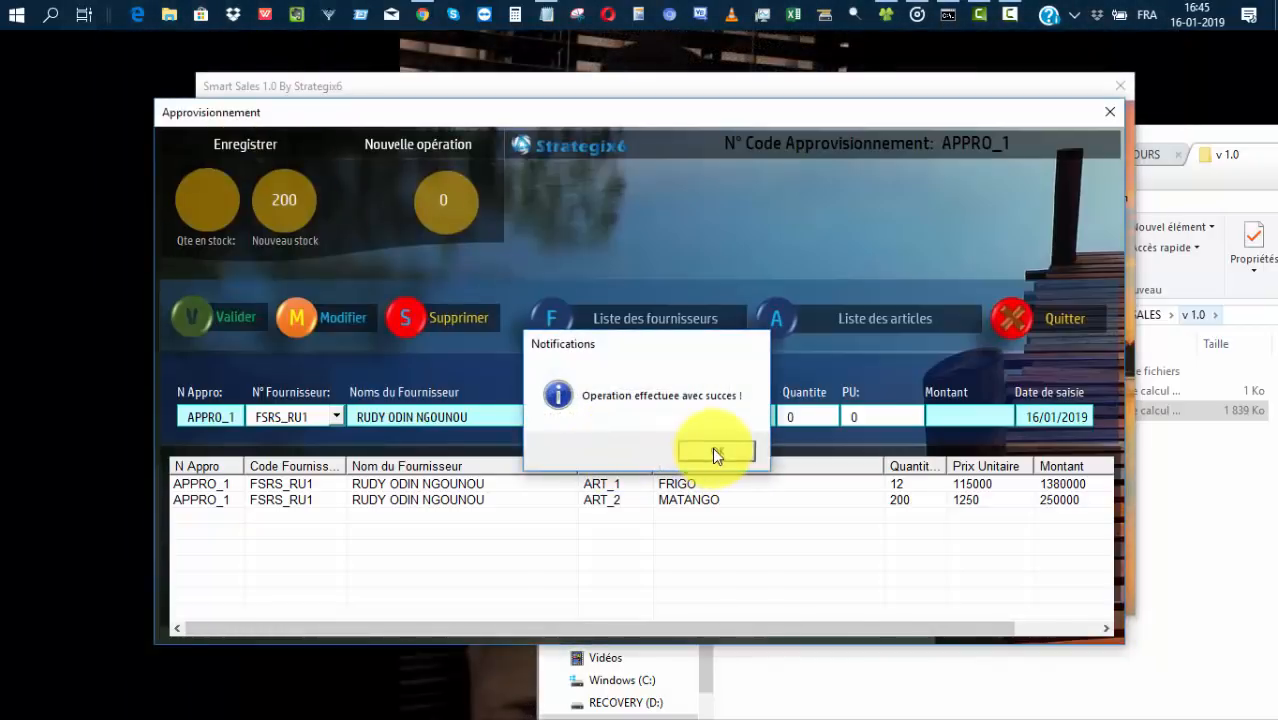
{"action": "left_click", "coordinate": [713, 451]}
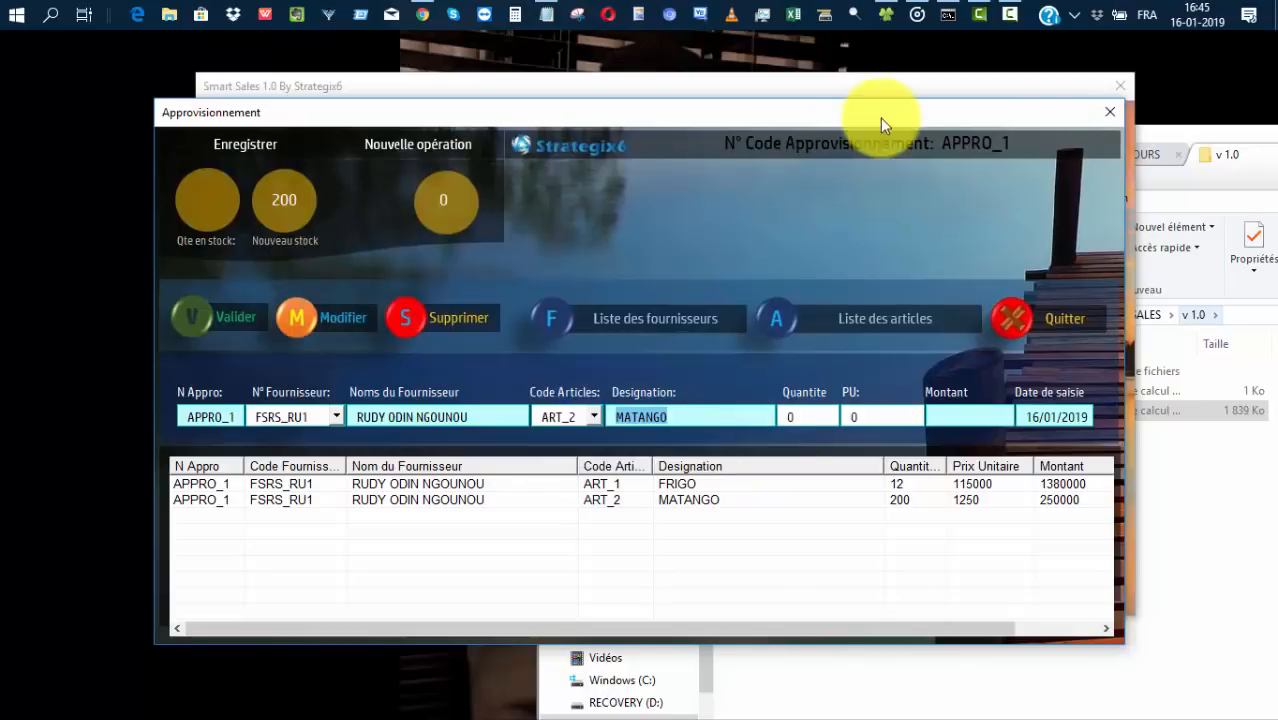
{"action": "left_click", "coordinate": [1048, 319]}
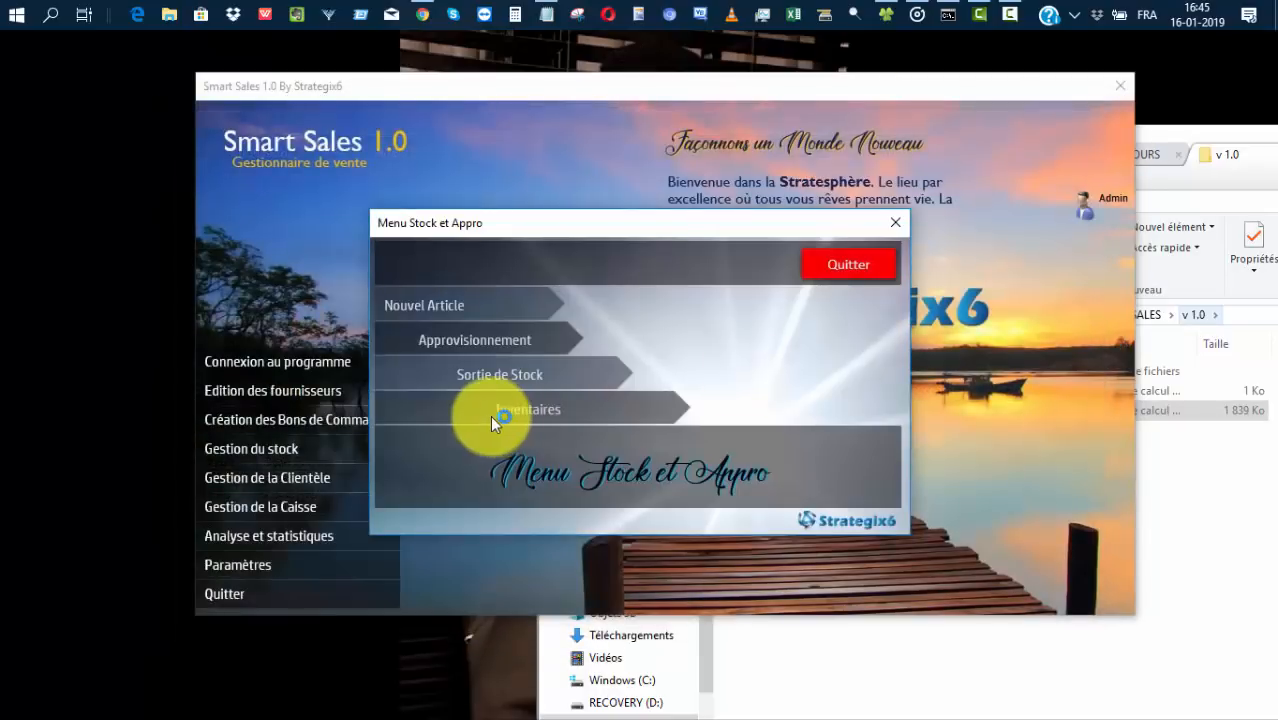
Check the inventory shows 12 FRIGO and 200 MATANGO, then open supply order APPRO_2.
{"action": "left_click", "coordinate": [512, 412]}
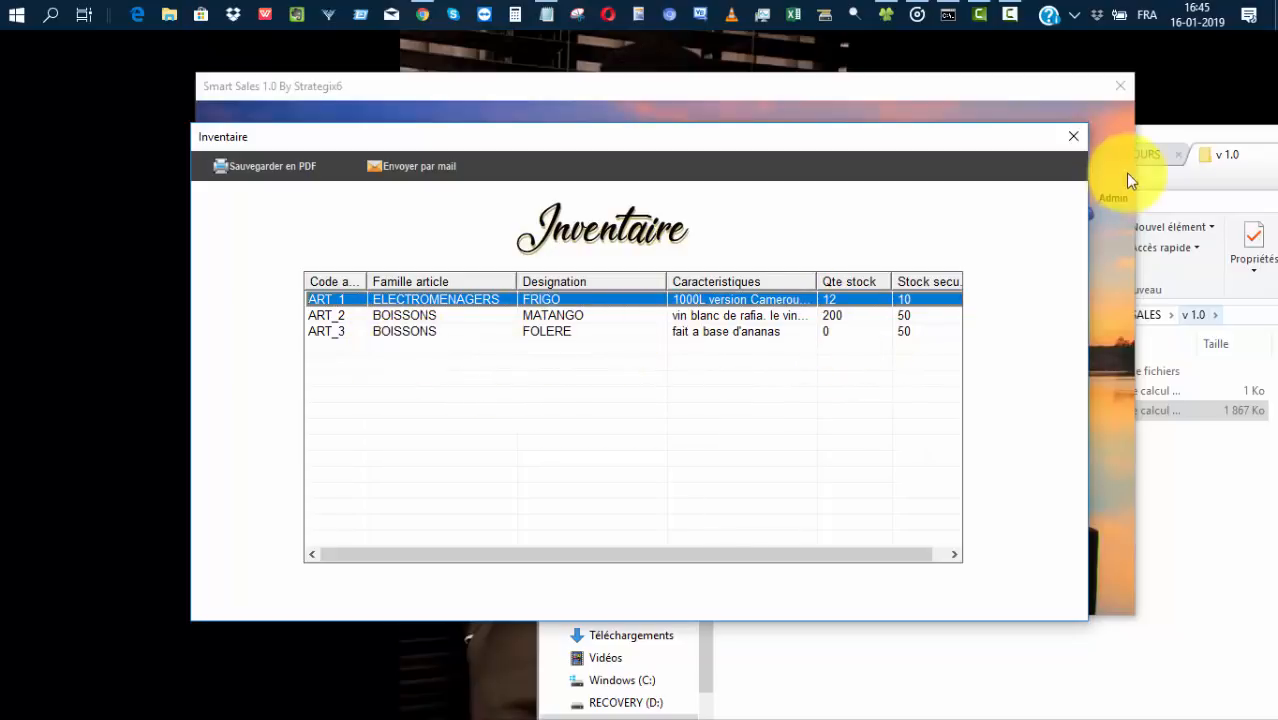
{"action": "left_click", "coordinate": [1075, 136]}
{"action": "left_click", "coordinate": [466, 339]}
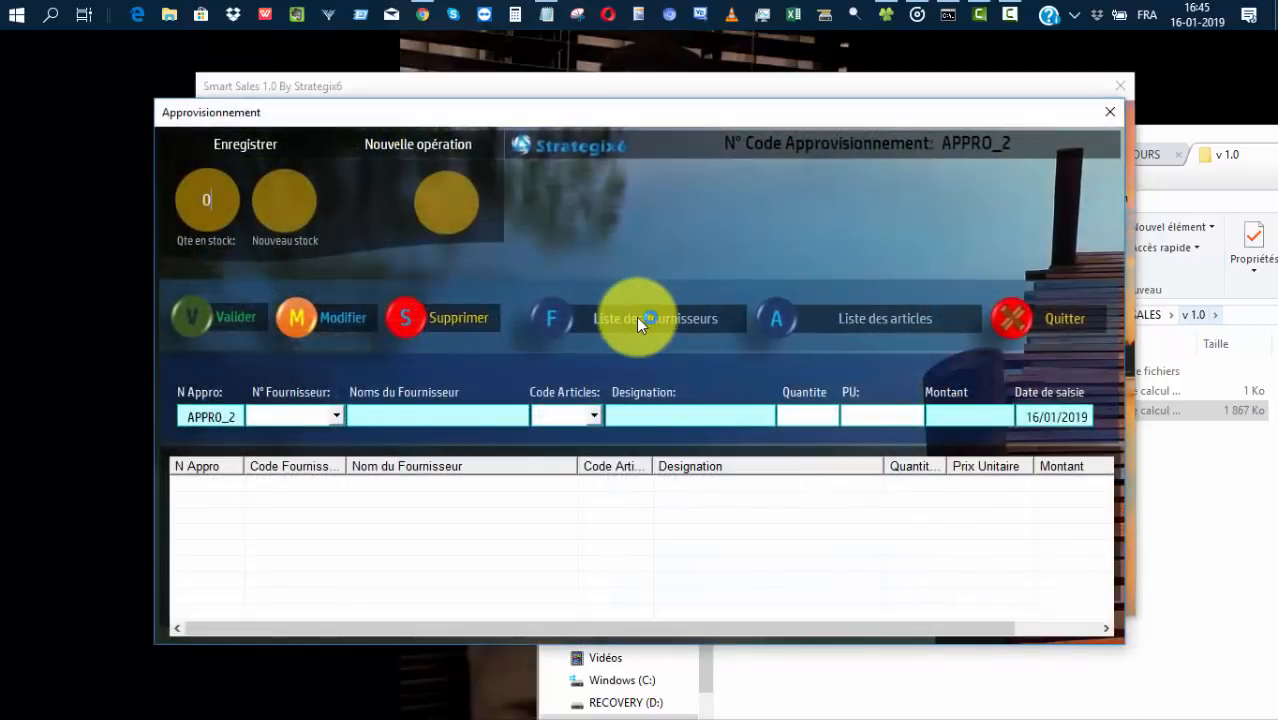
Add a supply line of 75 FOLERE (ART_3) from supplier FSRS_SA2.
{"action": "left_click", "coordinate": [636, 317]}
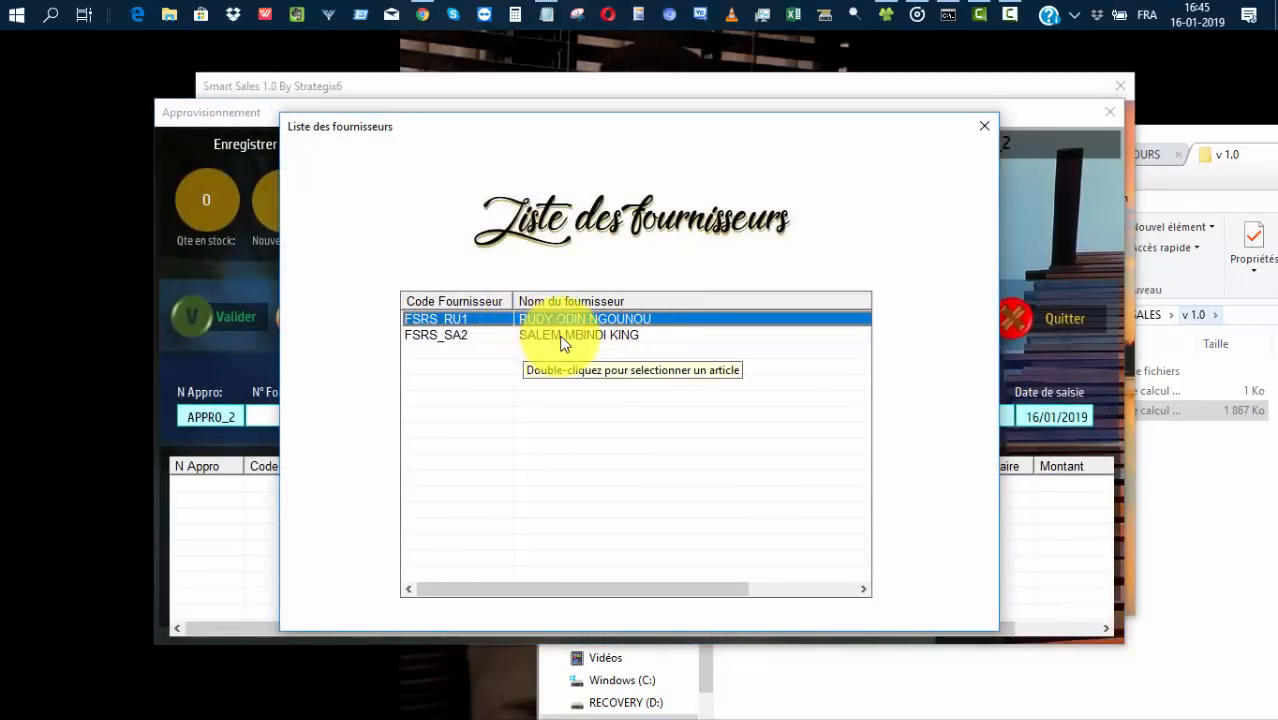
{"action": "double_click", "coordinate": [562, 337]}
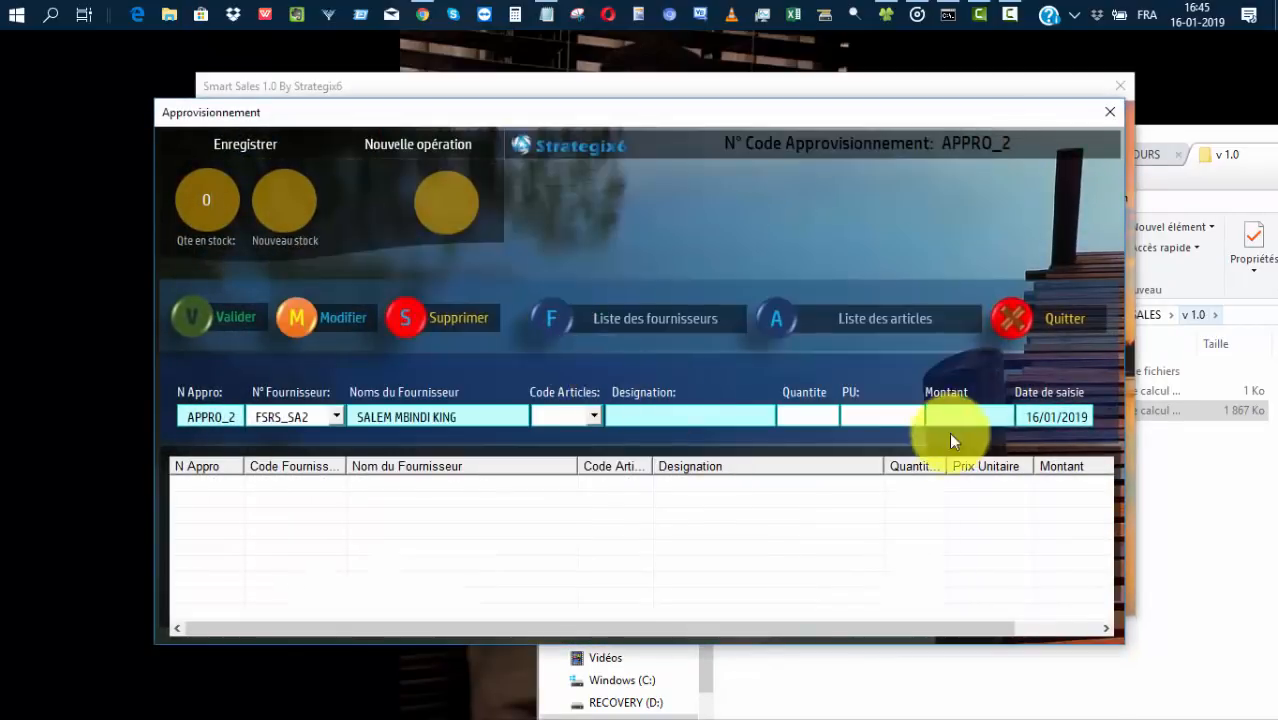
{"action": "left_click", "coordinate": [868, 319]}
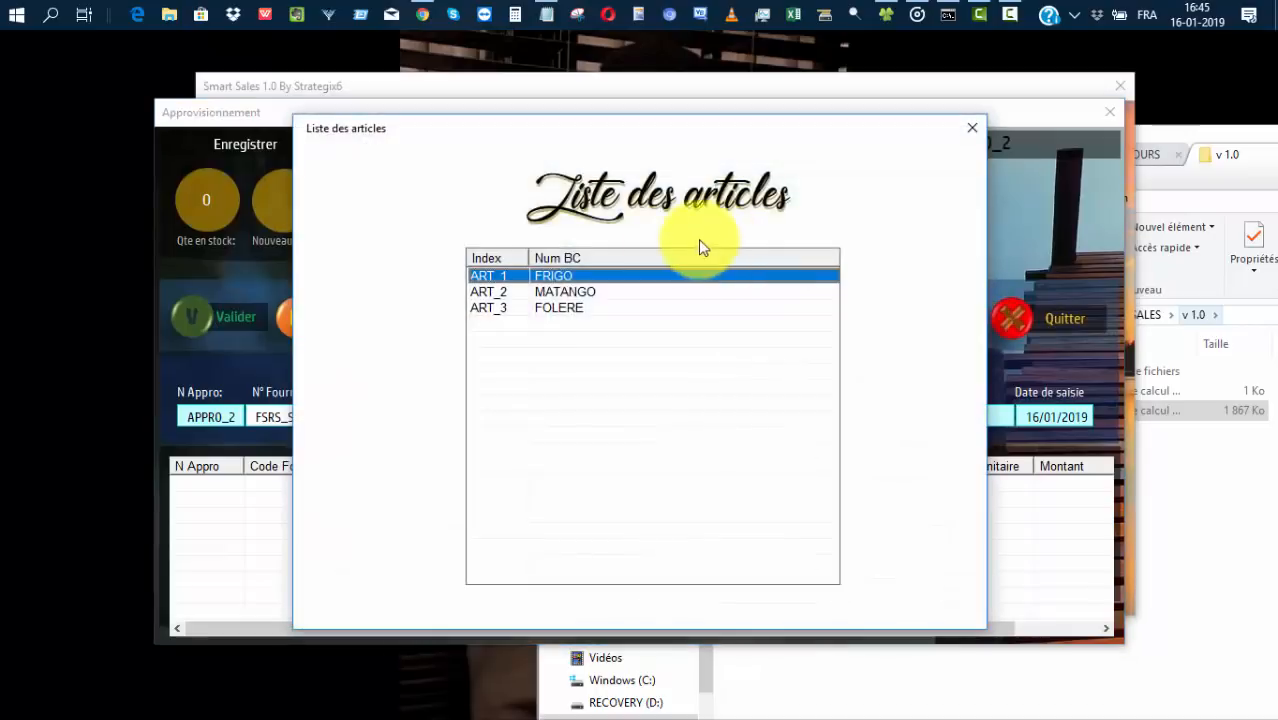
{"action": "double_click", "coordinate": [548, 309]}
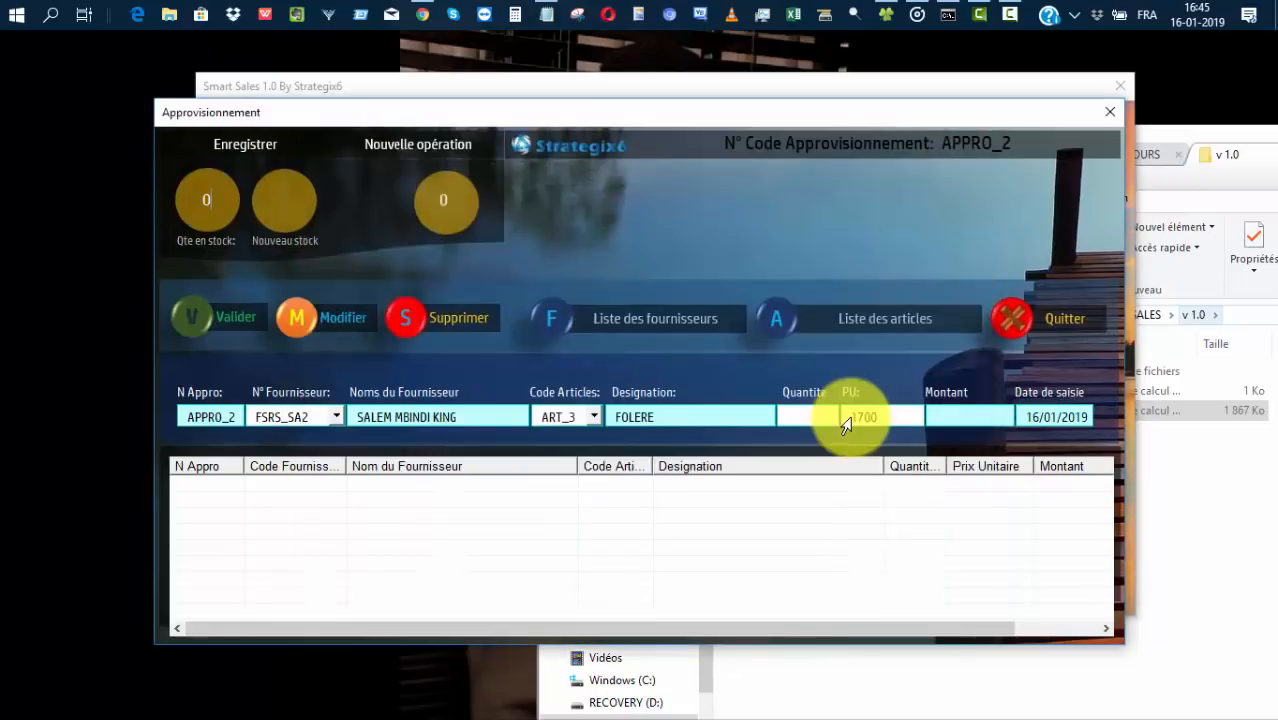
{"action": "left_click", "coordinate": [808, 417]}
{"action": "type", "text": "75"}
{"action": "key", "text": "Return"}
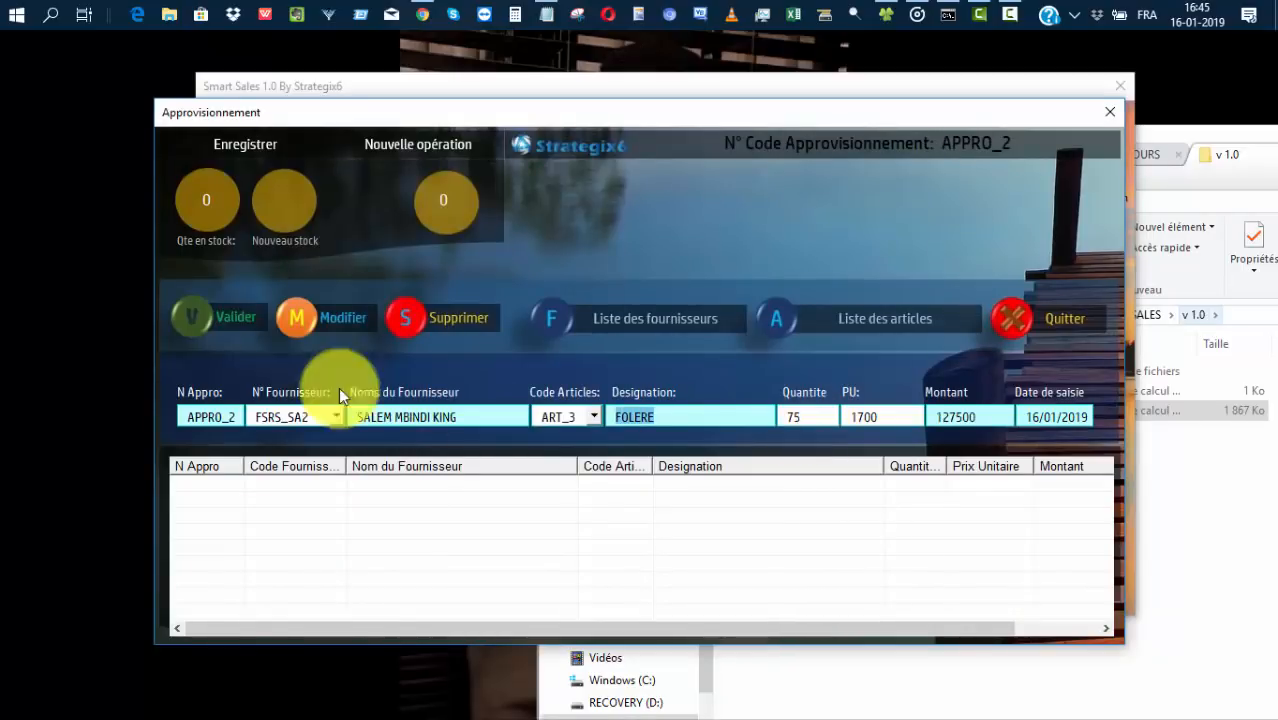
{"action": "left_click", "coordinate": [202, 316]}
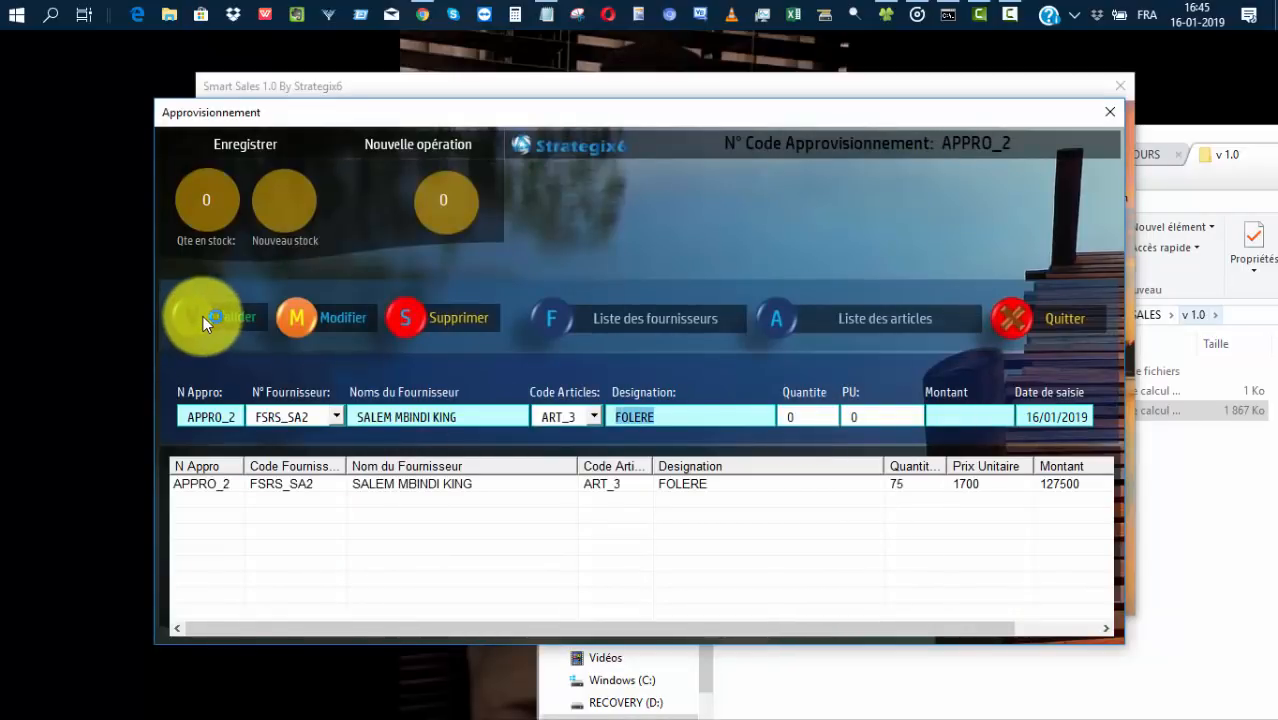
Save and confirm supply APPRO_2, then close the supply window.
{"action": "left_click", "coordinate": [248, 142]}
{"action": "left_click", "coordinate": [610, 440]}
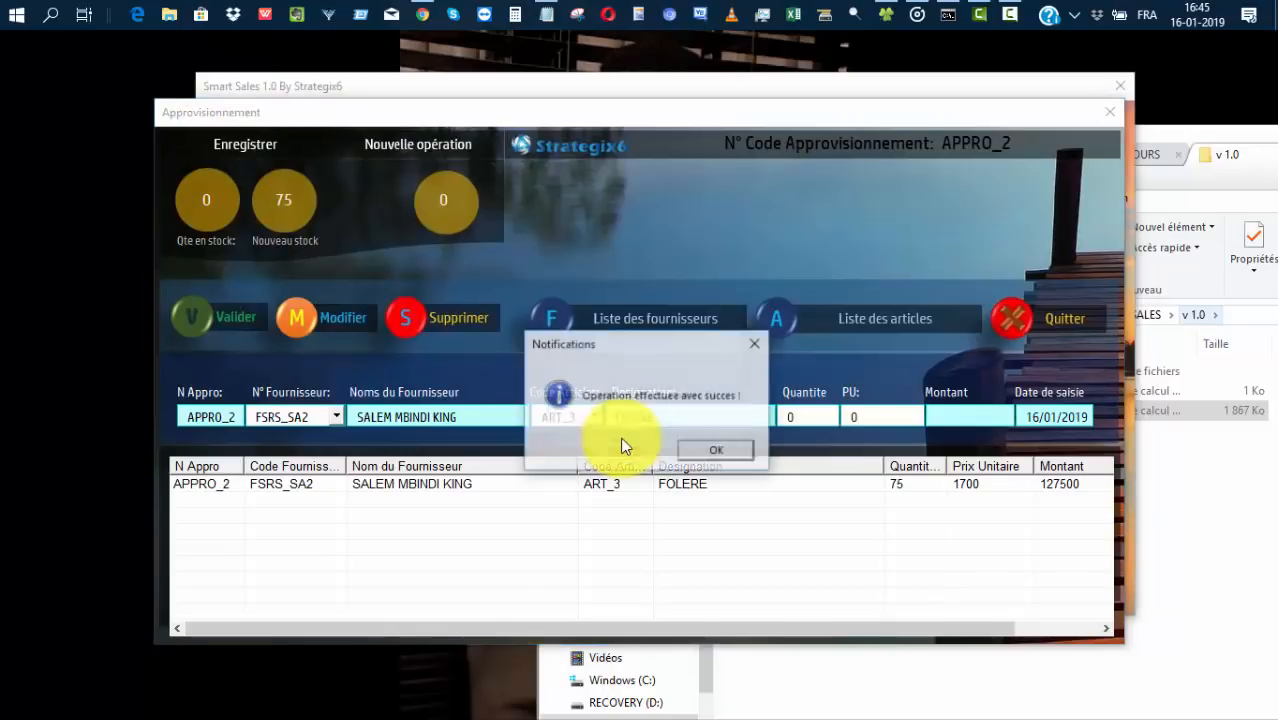
{"action": "left_click", "coordinate": [744, 448]}
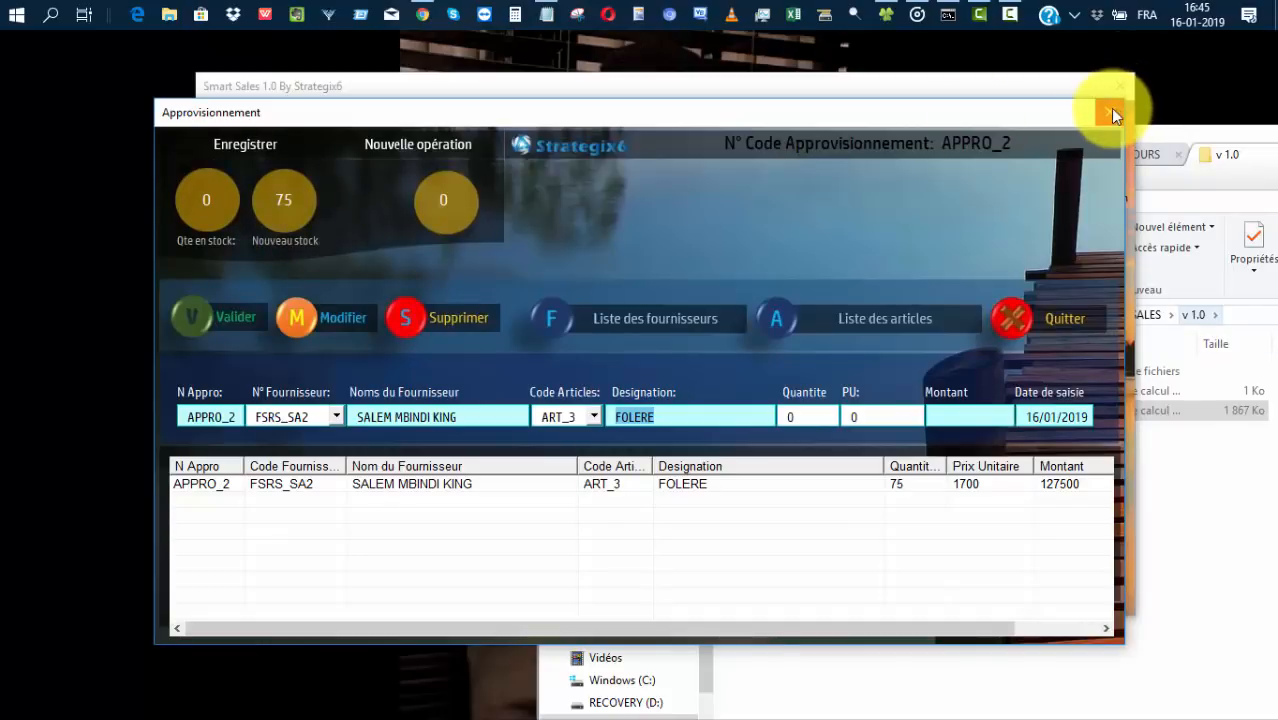
{"action": "left_click", "coordinate": [1048, 312]}
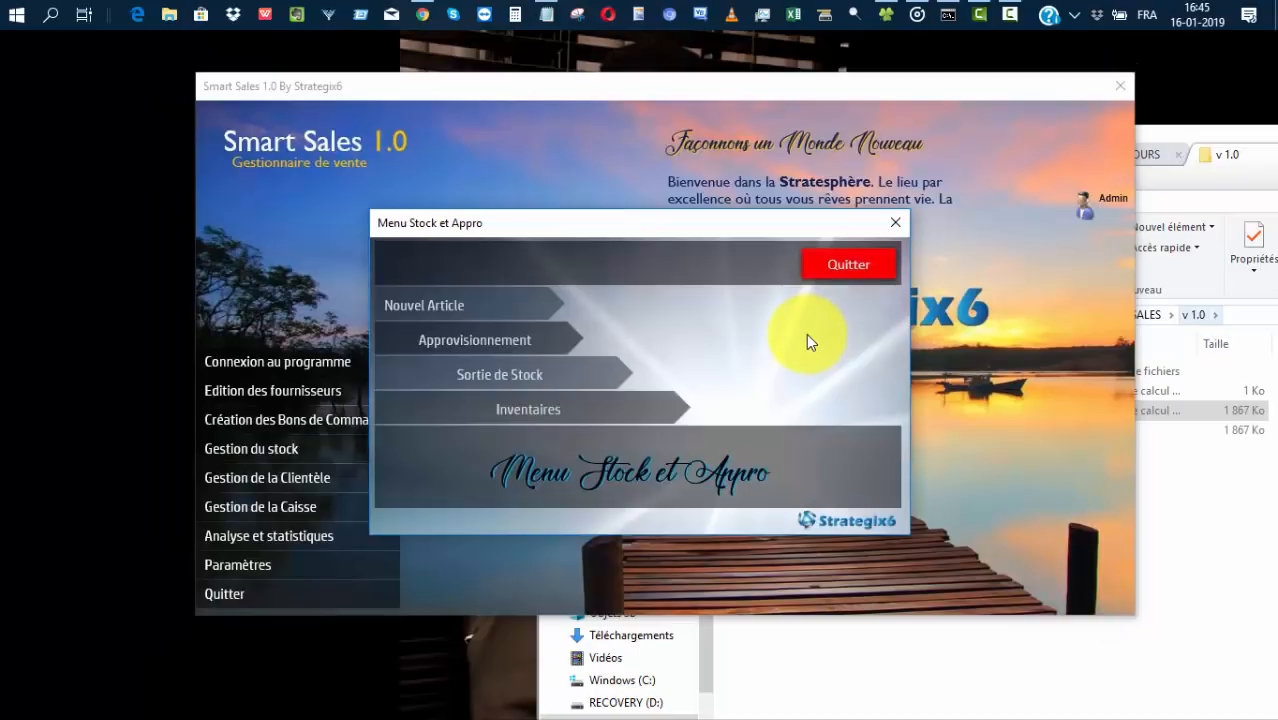
{"action": "left_click", "coordinate": [492, 376]}
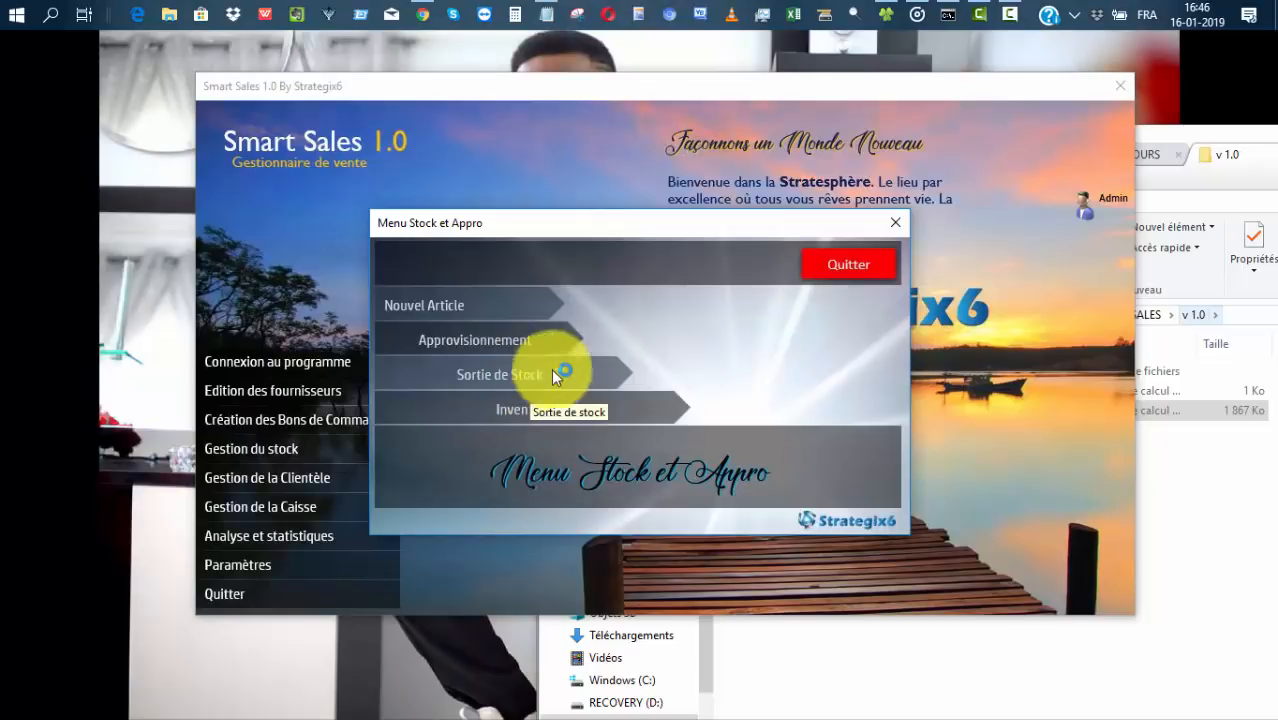
Shift the File Explorer window aside and hide it to get back to the stock menu.
{"action": "left_click_drag", "start_coordinate": [1223, 133], "coordinate": [988, 154]}
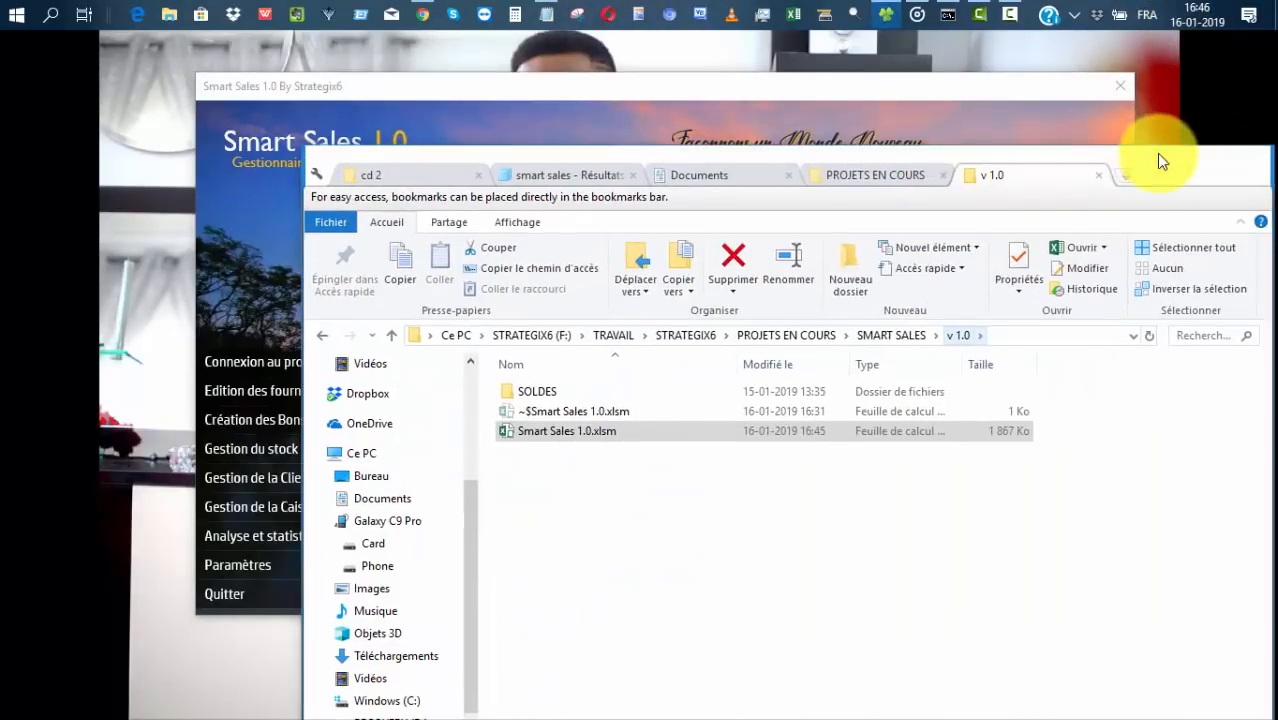
{"action": "left_click", "coordinate": [1152, 155]}
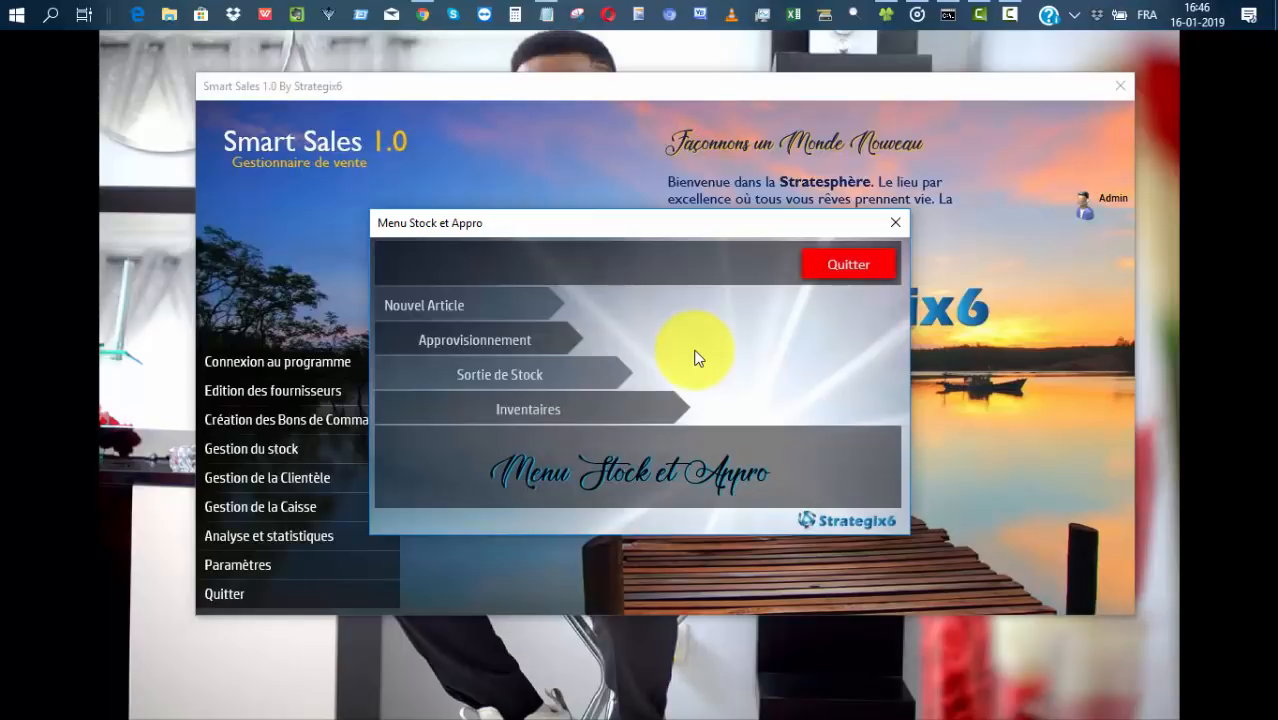
Open the stock exit form and save a new exit reason AVARIE.
{"action": "left_click", "coordinate": [524, 372]}
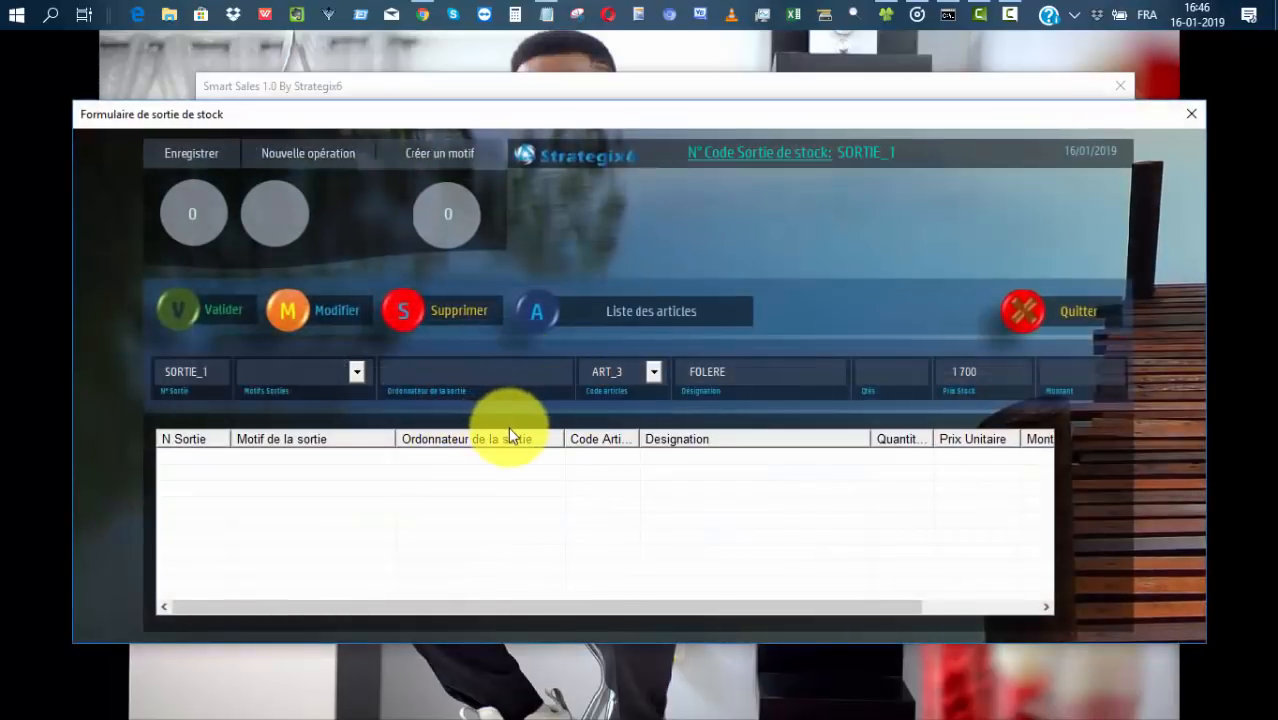
{"action": "left_click", "coordinate": [418, 151]}
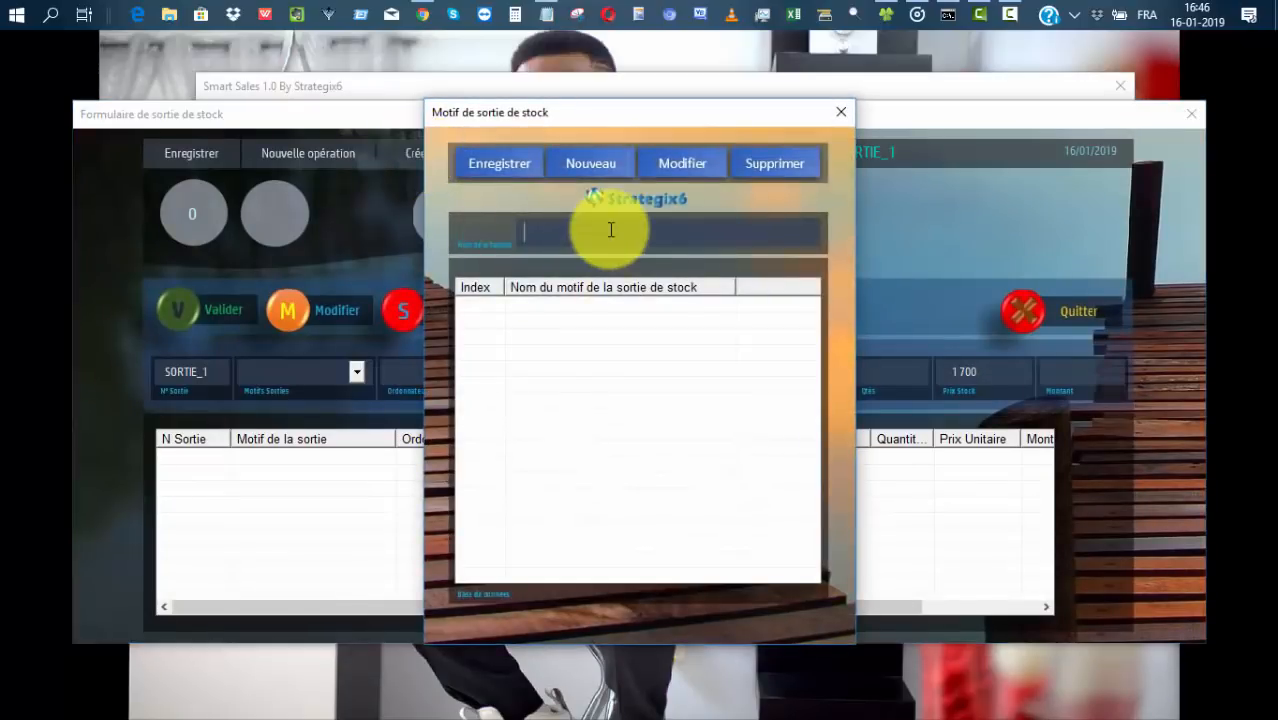
{"action": "type", "text": "AVARIE"}
{"action": "left_click", "coordinate": [507, 168]}
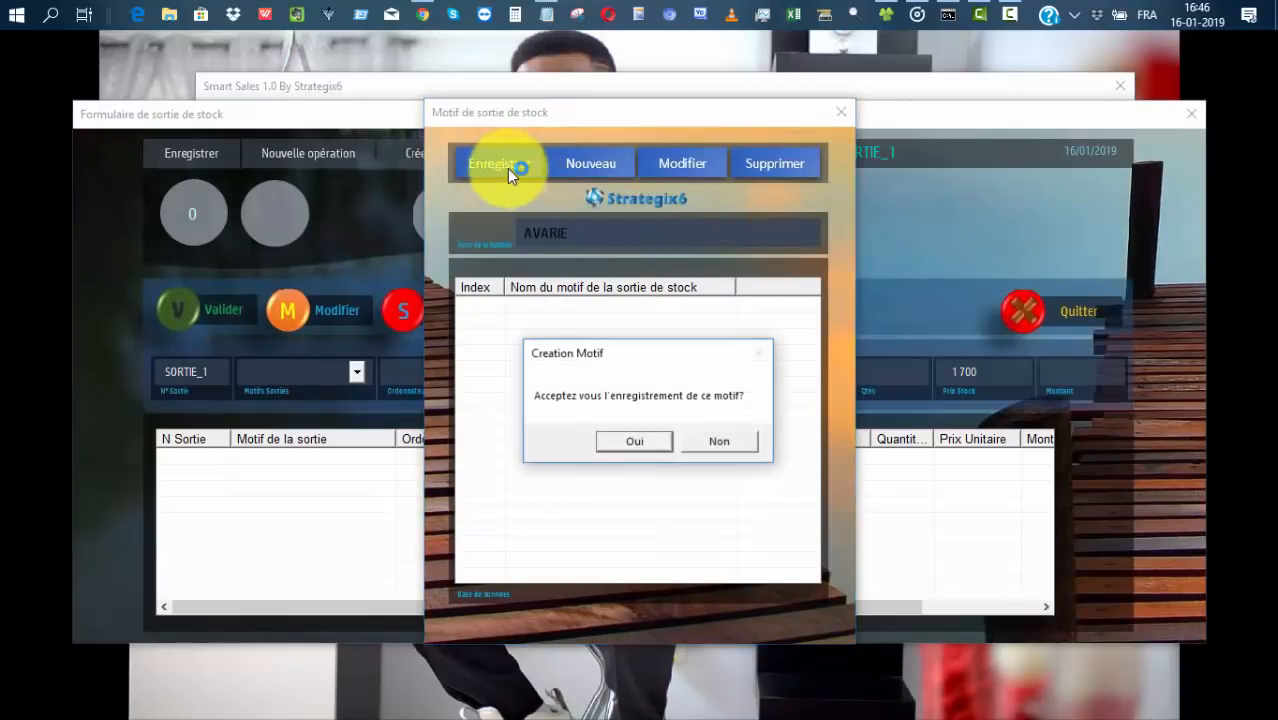
{"action": "left_click", "coordinate": [640, 440]}
{"action": "left_click", "coordinate": [705, 453]}
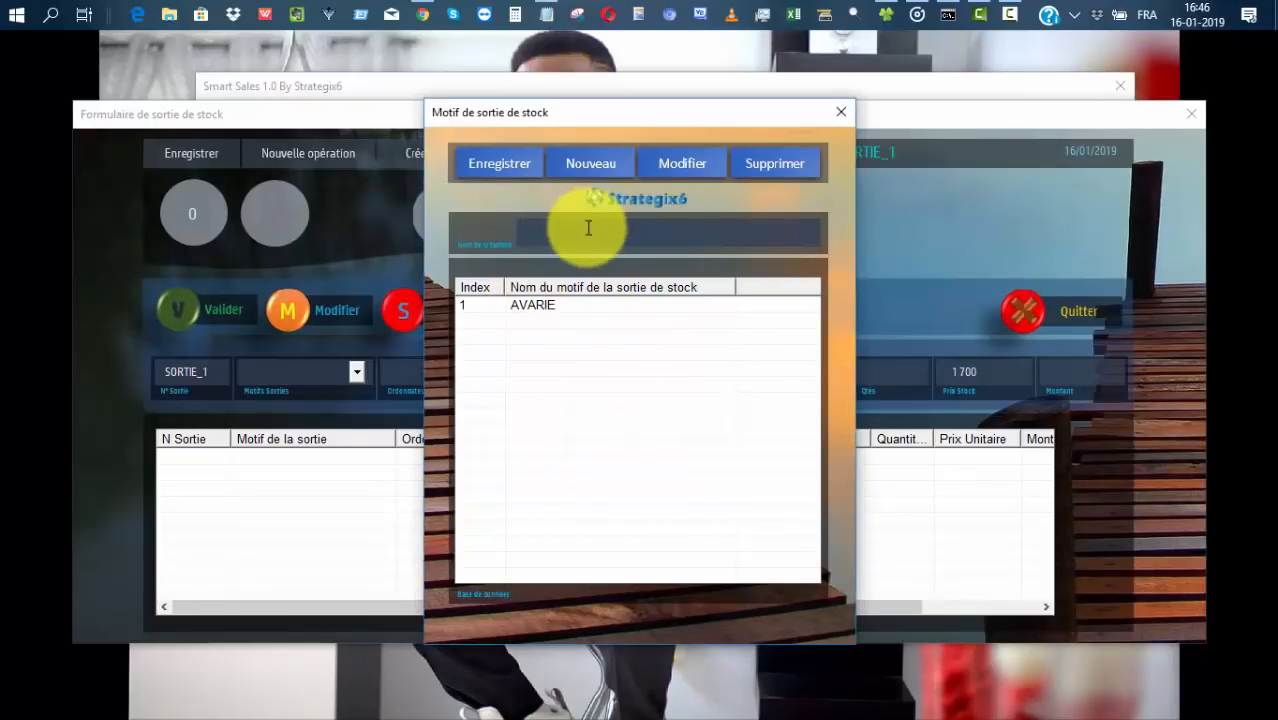
Save a second exit reason, PERIMÉ.
{"action": "type", "text": "PERIMÉ"}
{"action": "left_click", "coordinate": [490, 166]}
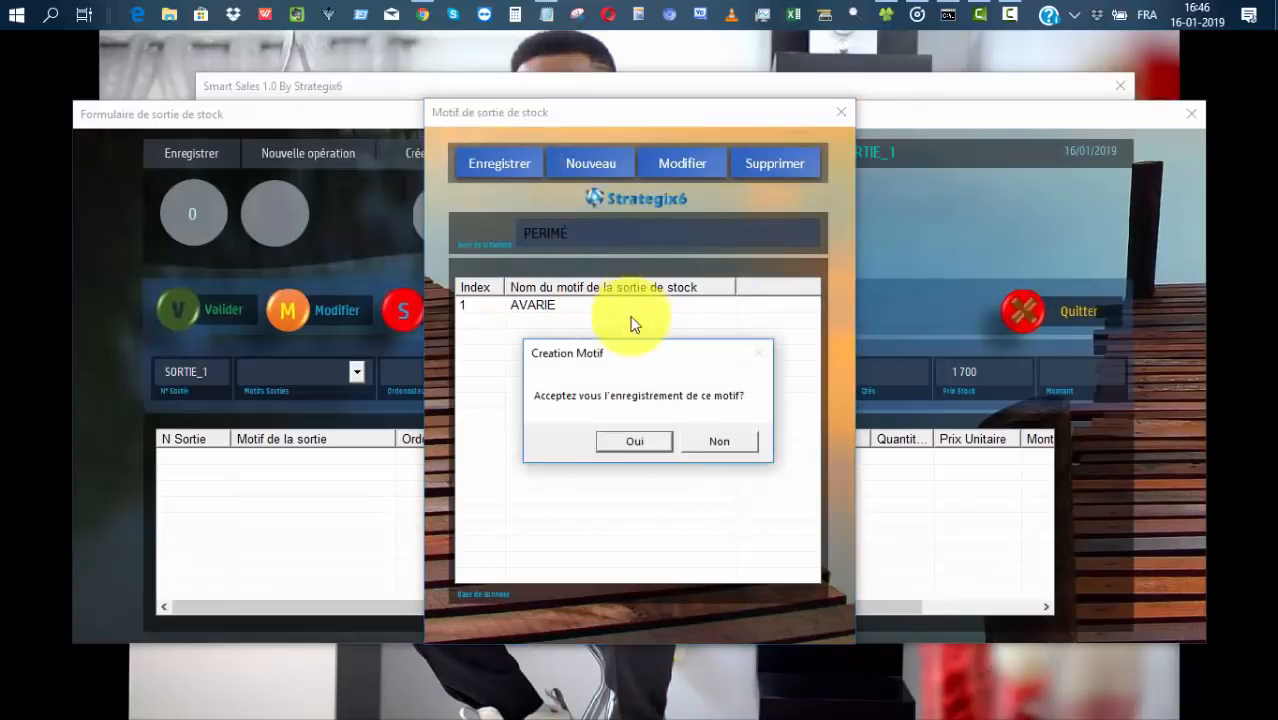
{"action": "left_click", "coordinate": [636, 445]}
{"action": "left_click", "coordinate": [688, 450]}
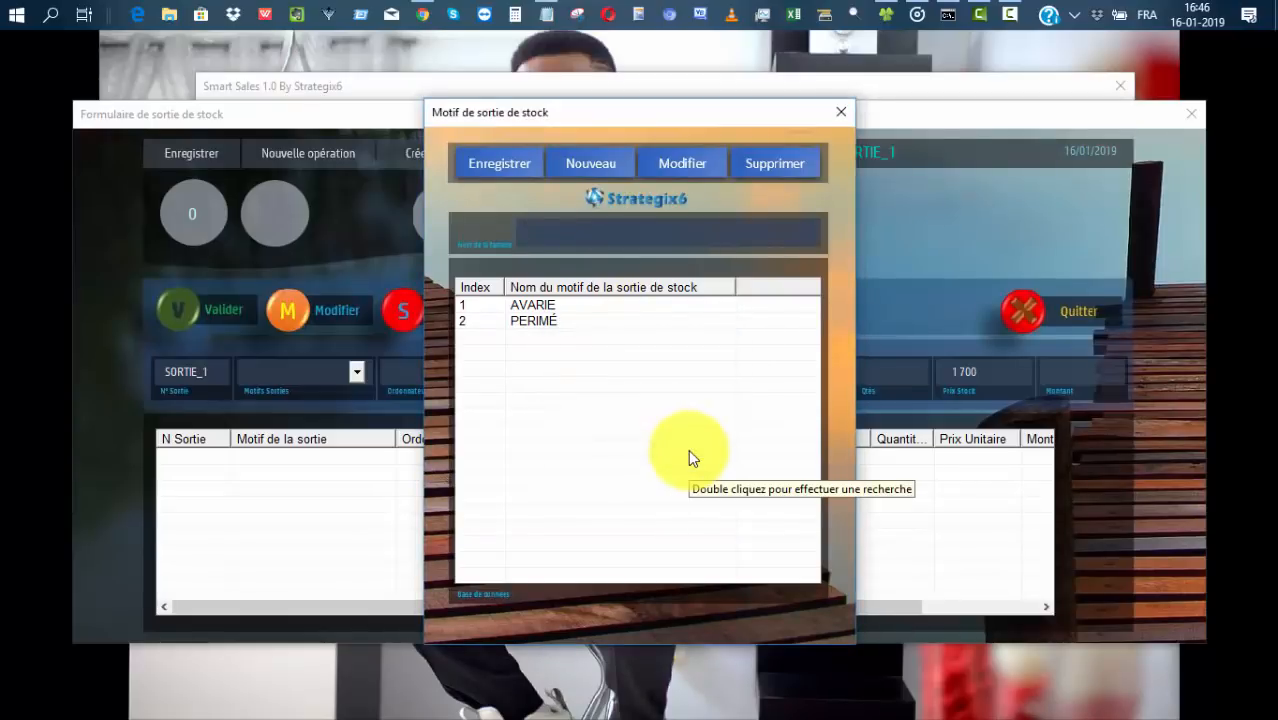
Rename the PERIMÉ reason to PERIMÉS and close the reasons dialog.
{"action": "left_click", "coordinate": [545, 321]}
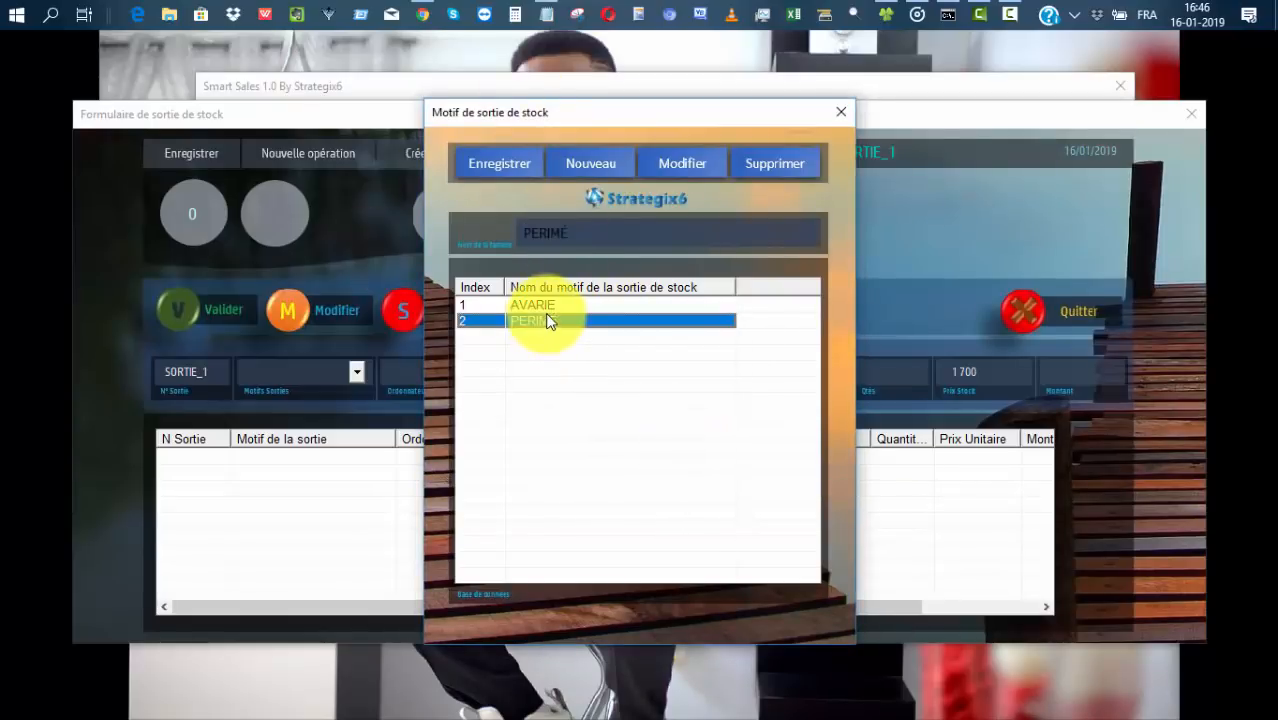
{"action": "left_click", "coordinate": [579, 230]}
{"action": "type", "text": "S"}
{"action": "left_click", "coordinate": [676, 164]}
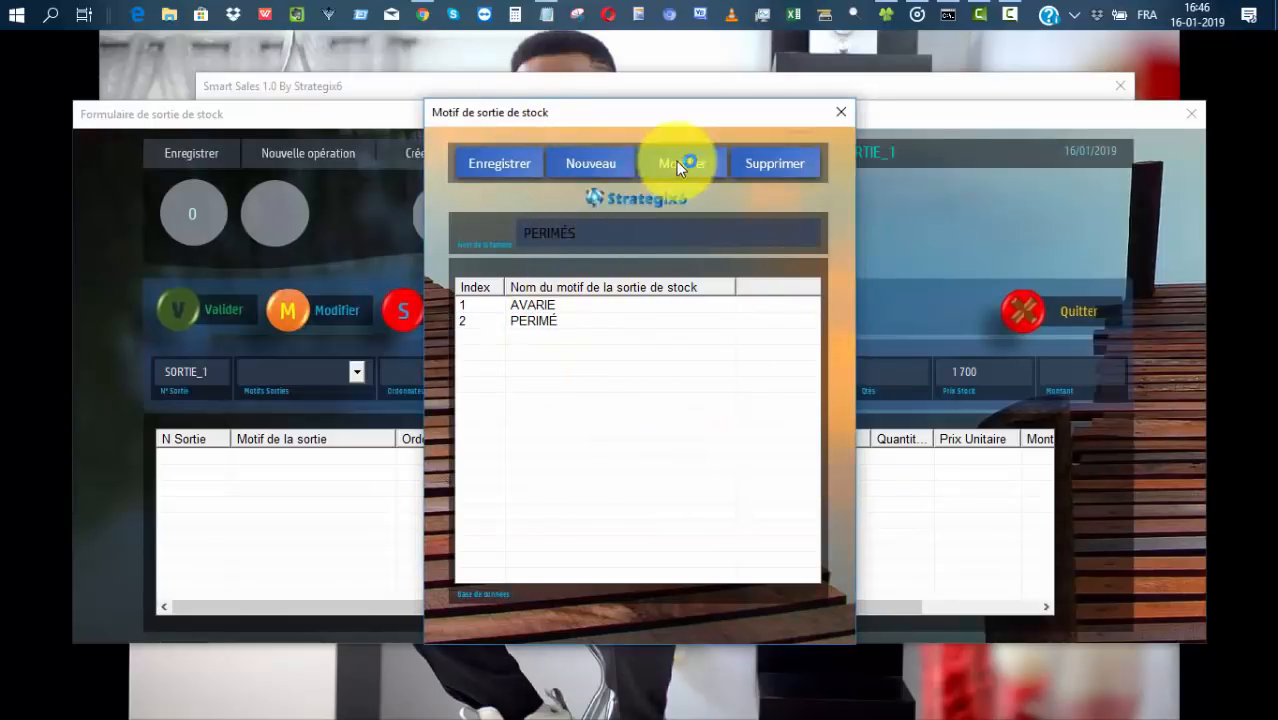
{"action": "left_click", "coordinate": [700, 444]}
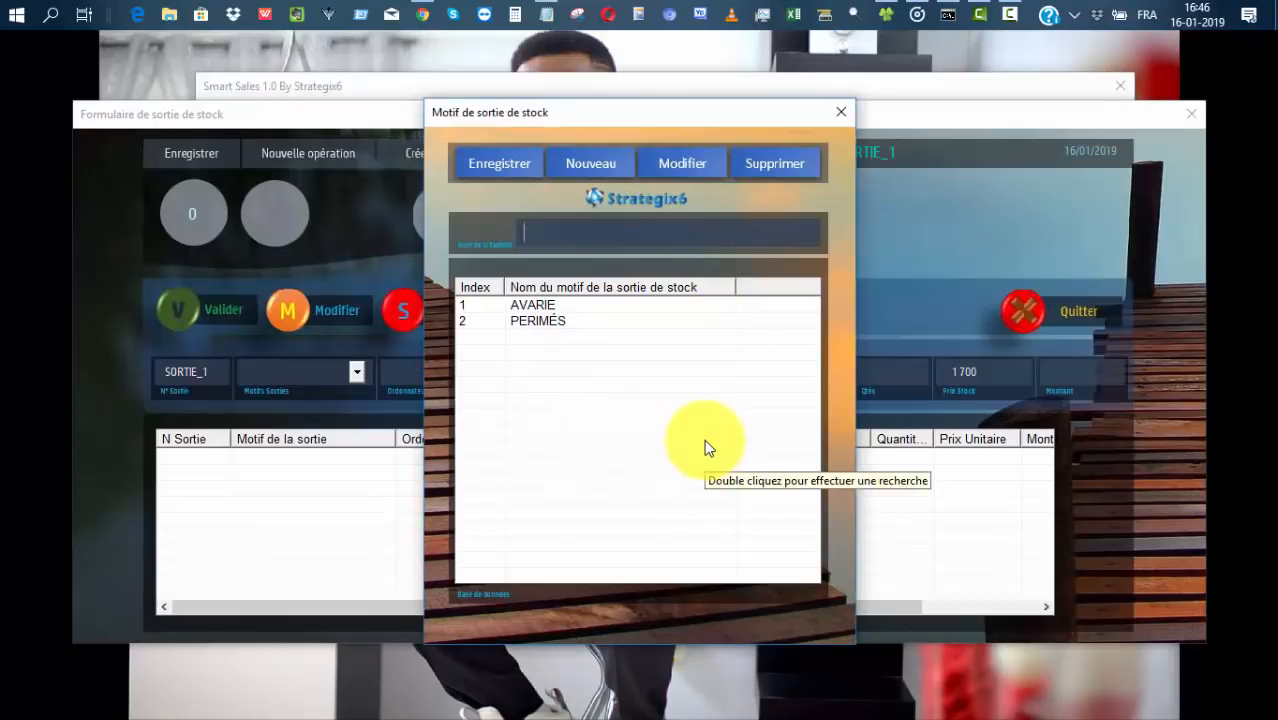
{"action": "left_click", "coordinate": [840, 112]}
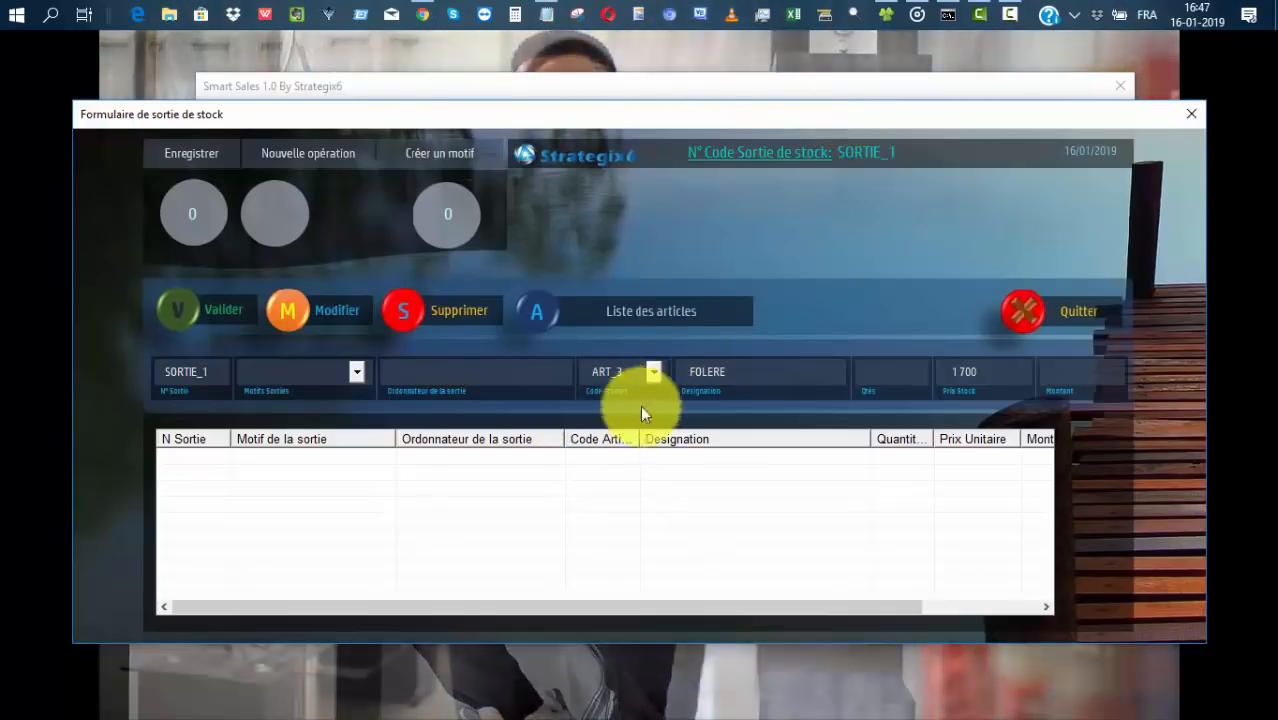
Start new stock exit SORTIE_3 and choose AVARIE from the Motifs Sorties list.
{"action": "left_click", "coordinate": [357, 373]}
{"action": "left_click", "coordinate": [347, 152]}
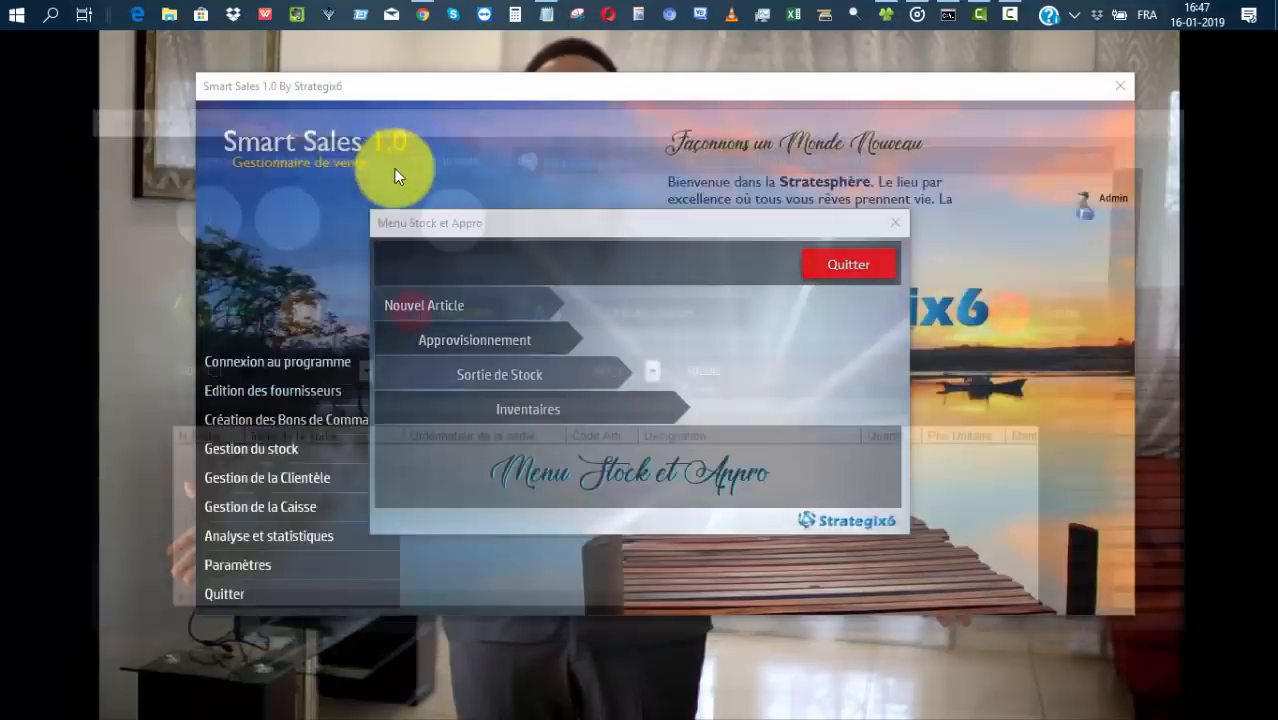
{"action": "left_click", "coordinate": [668, 309]}
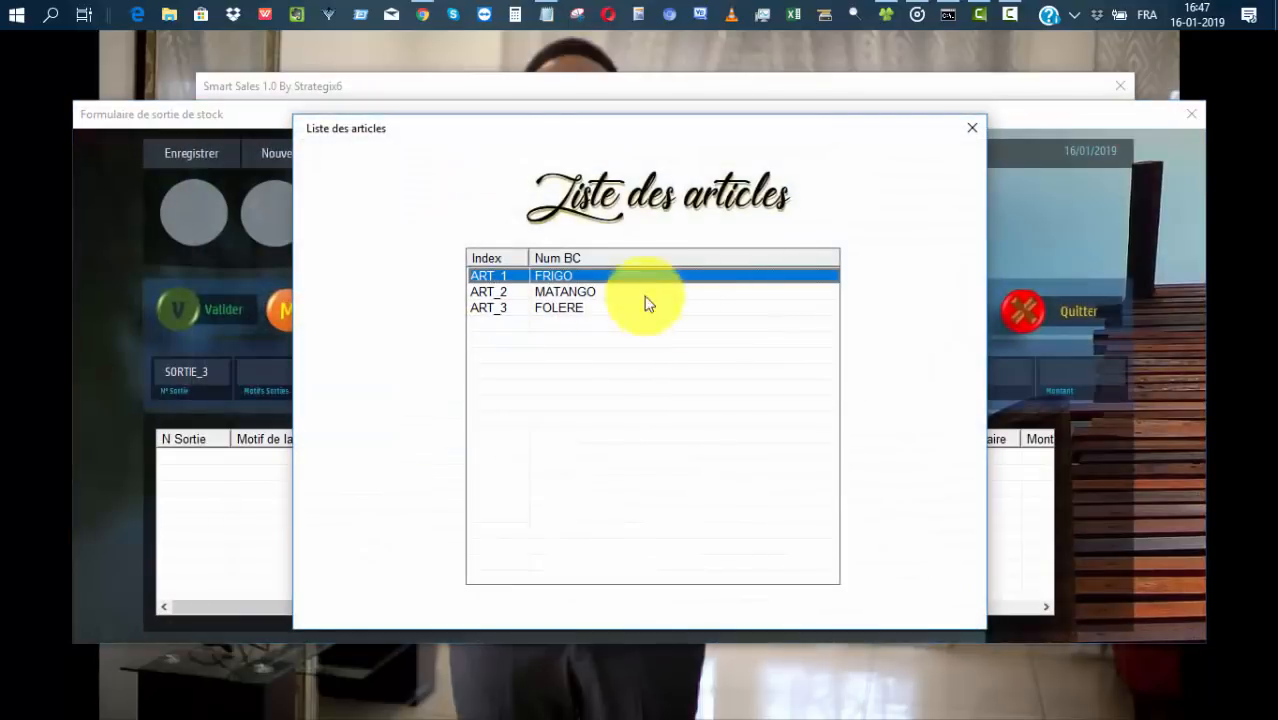
{"action": "left_click", "coordinate": [971, 128]}
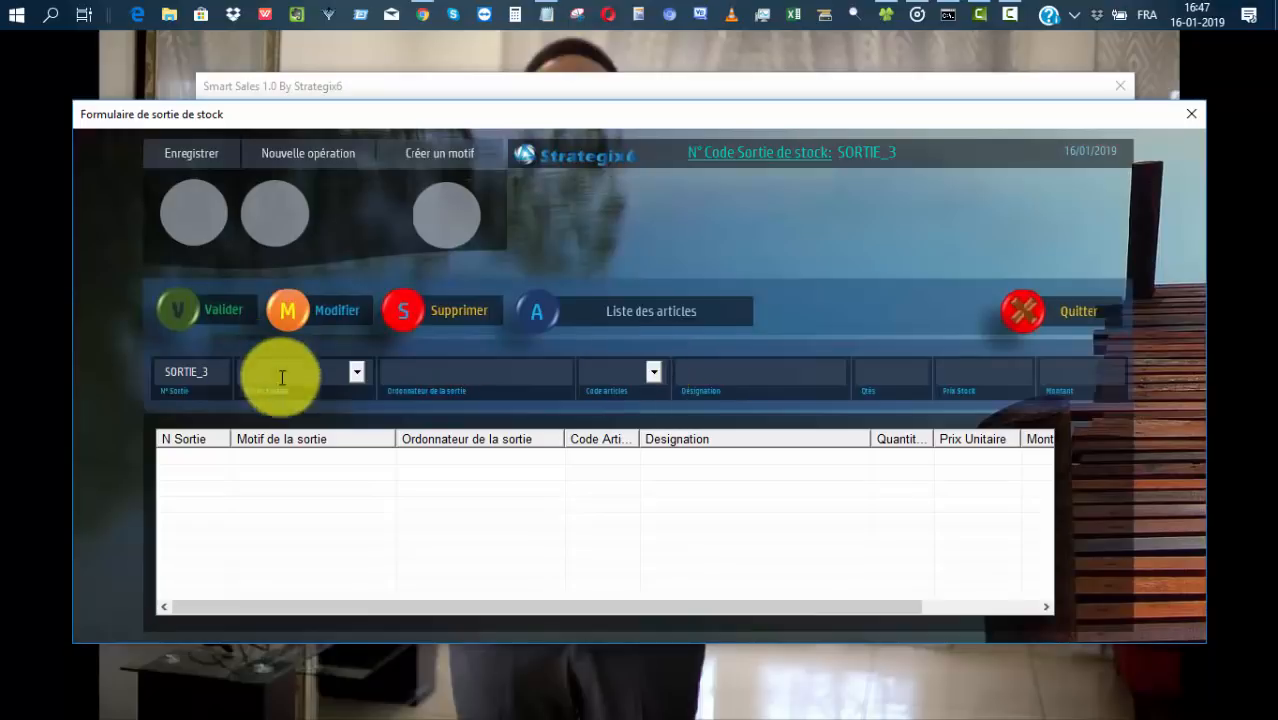
{"action": "left_click", "coordinate": [357, 371]}
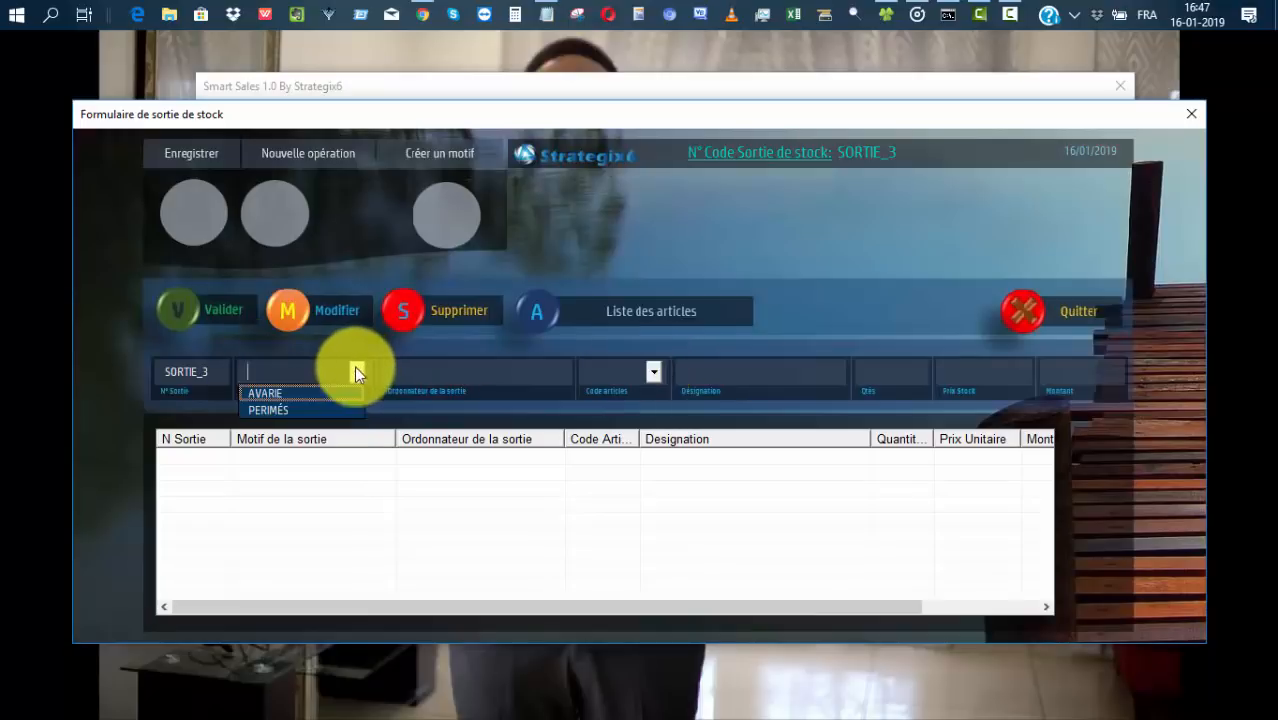
{"action": "left_click", "coordinate": [282, 395]}
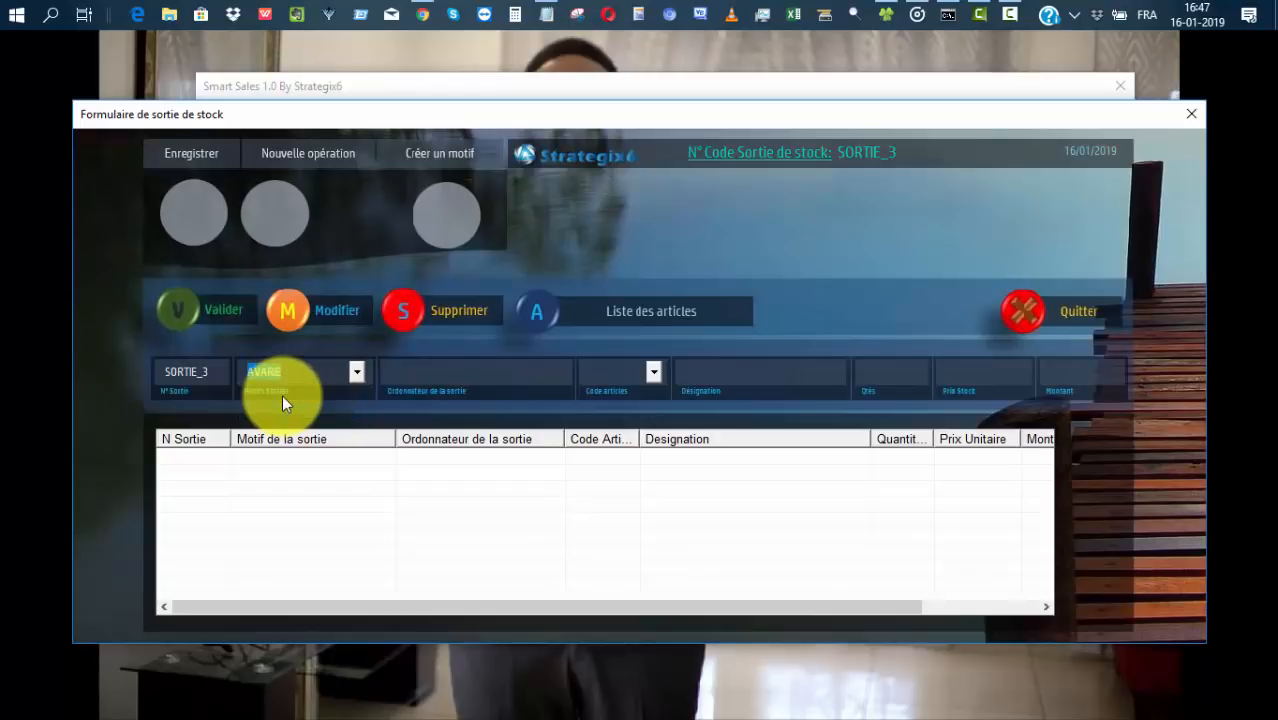
{"action": "left_click", "coordinate": [498, 374]}
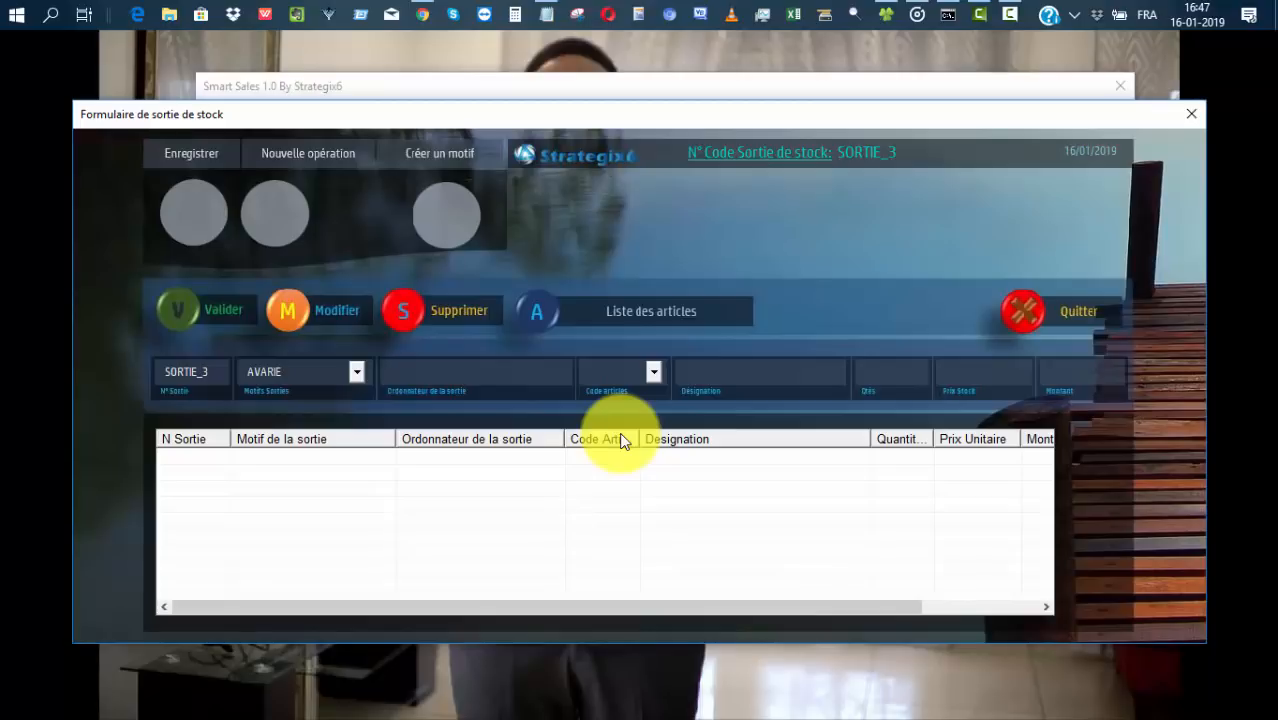
Enter who ordered the exit and add 4 FOLERE (ART_3) to the exit.
{"action": "type", "text": "THIESBISING"}
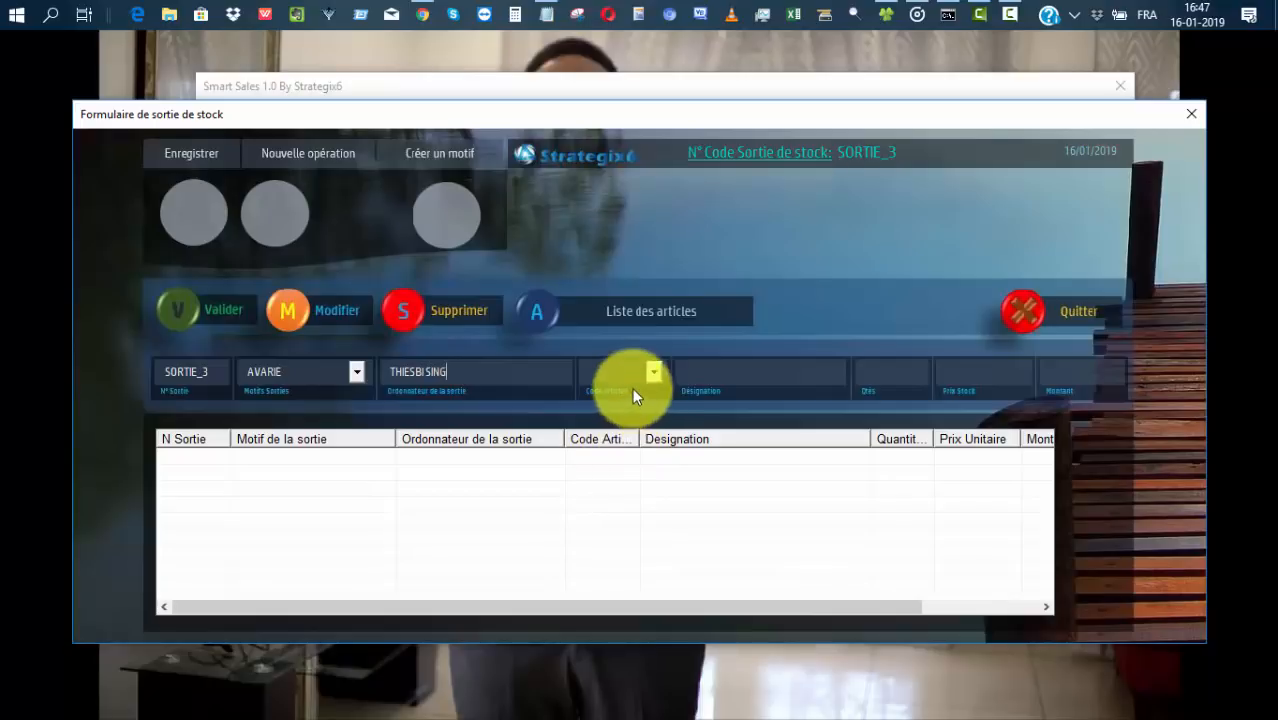
{"action": "left_click", "coordinate": [648, 311]}
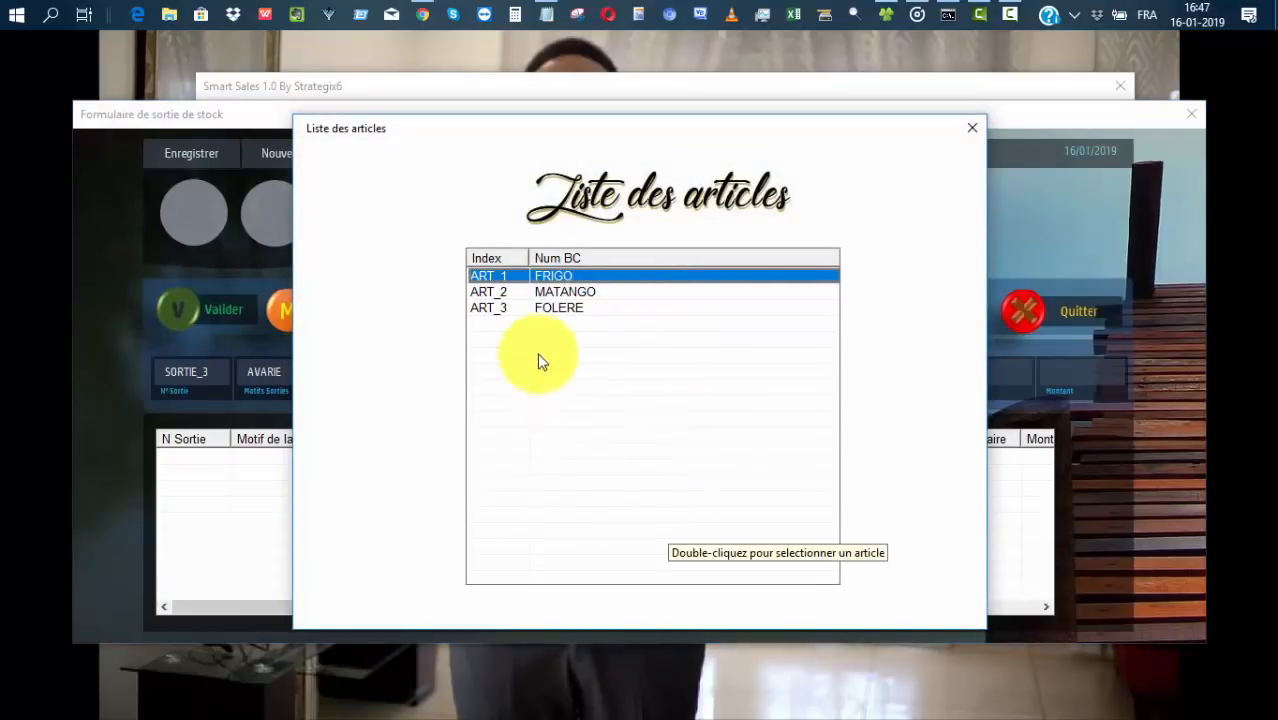
{"action": "double_click", "coordinate": [561, 306]}
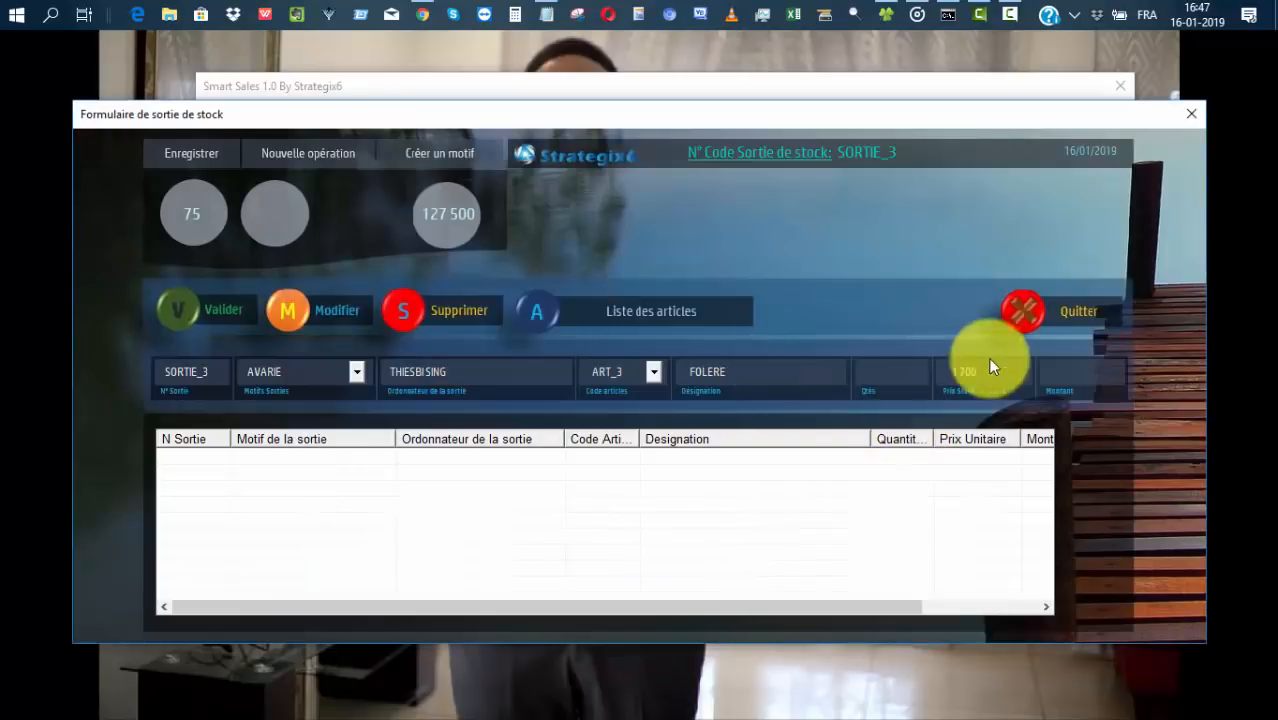
{"action": "left_click", "coordinate": [898, 373]}
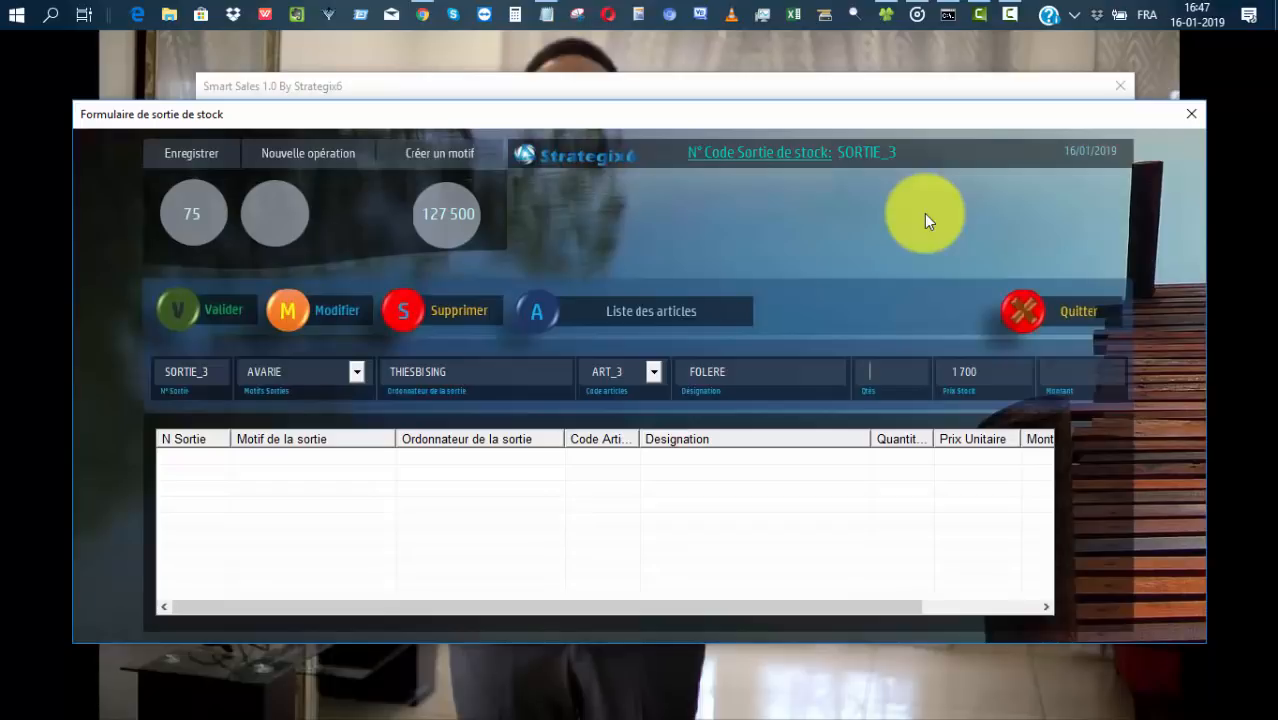
{"action": "type", "text": "4"}
{"action": "key", "text": "Return"}
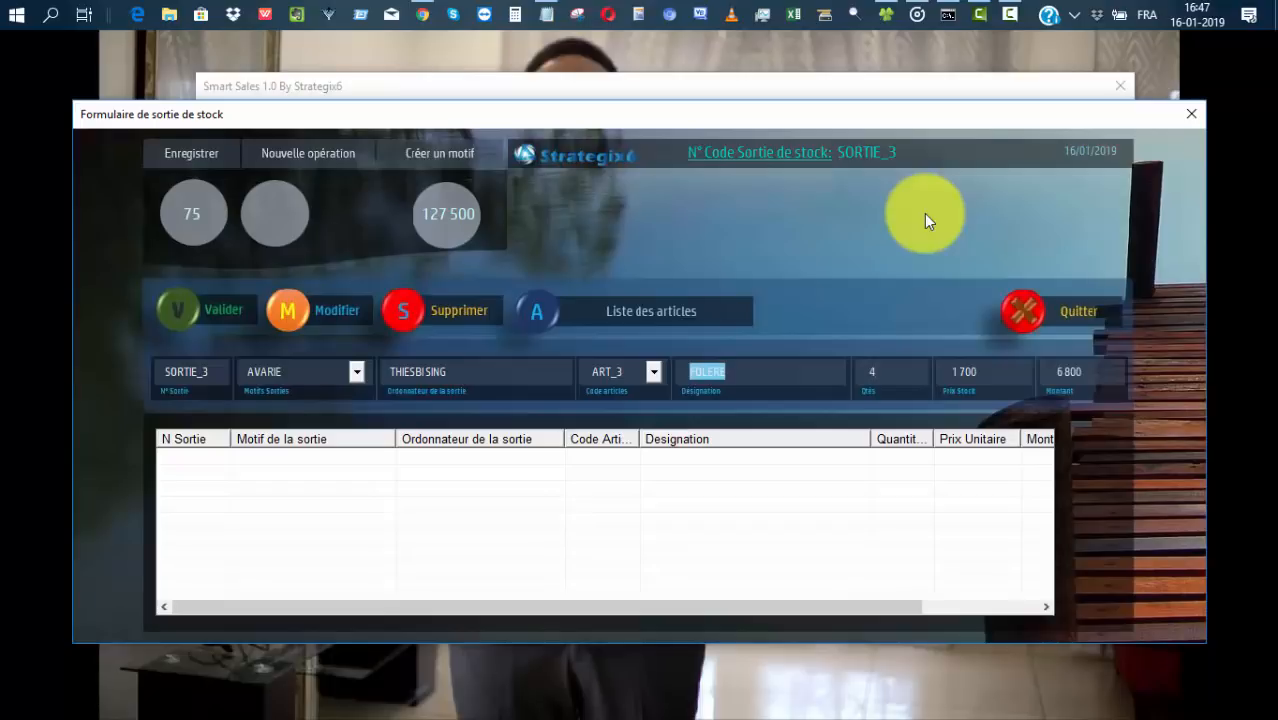
{"action": "left_click", "coordinate": [199, 313]}
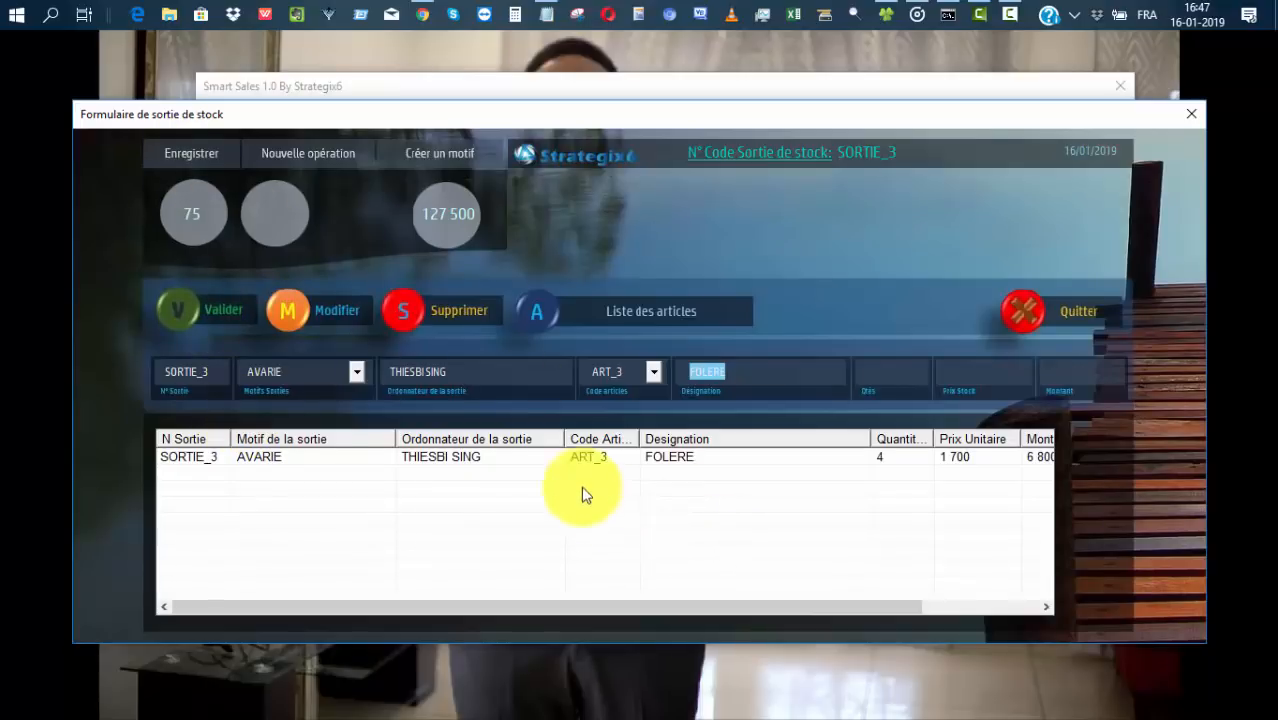
Add 3 MATANGO (ART_2) to the exit table.
{"action": "left_click", "coordinate": [666, 310]}
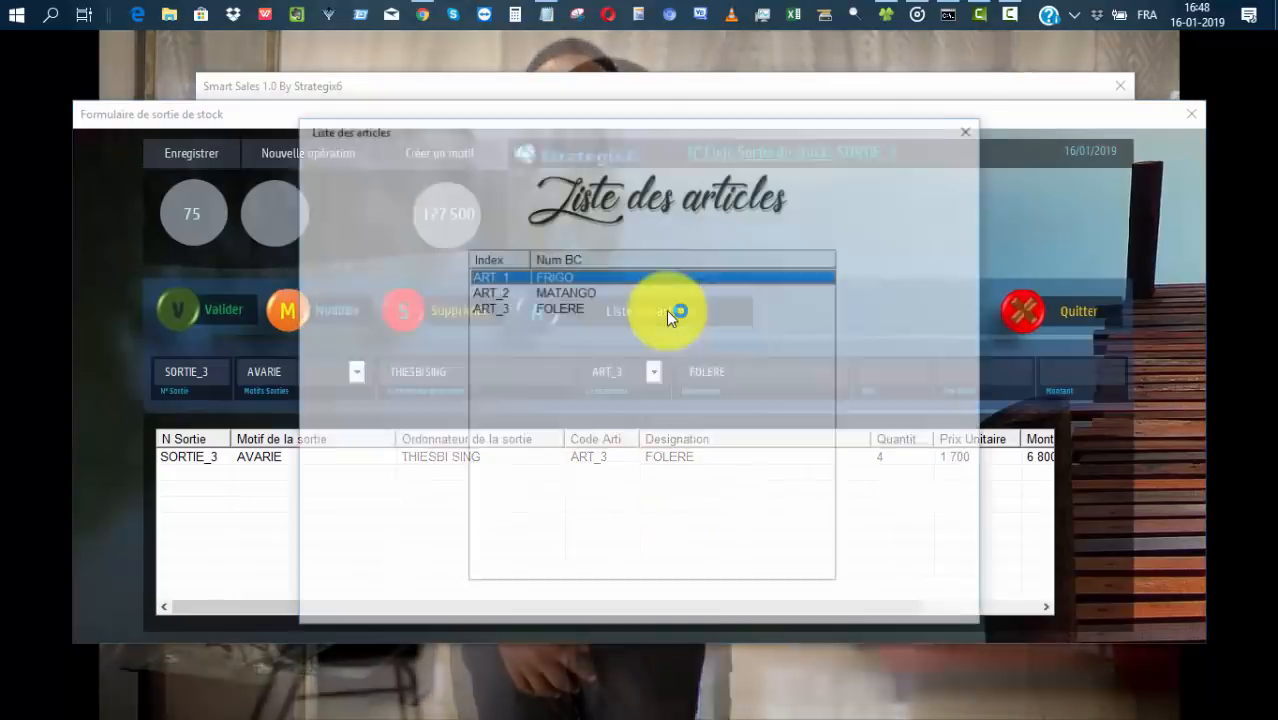
{"action": "double_click", "coordinate": [566, 288]}
{"action": "left_click", "coordinate": [887, 374]}
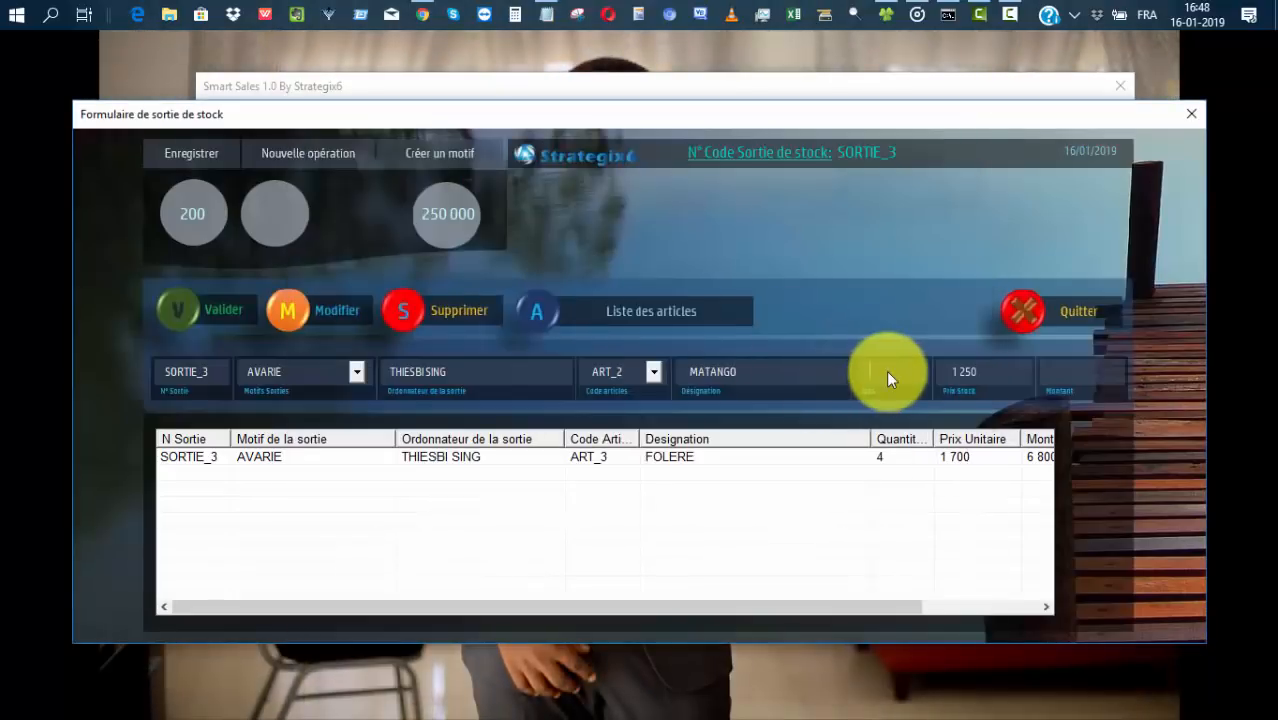
{"action": "type", "text": "3"}
{"action": "key", "text": "Tab"}
{"action": "left_click", "coordinate": [211, 308]}
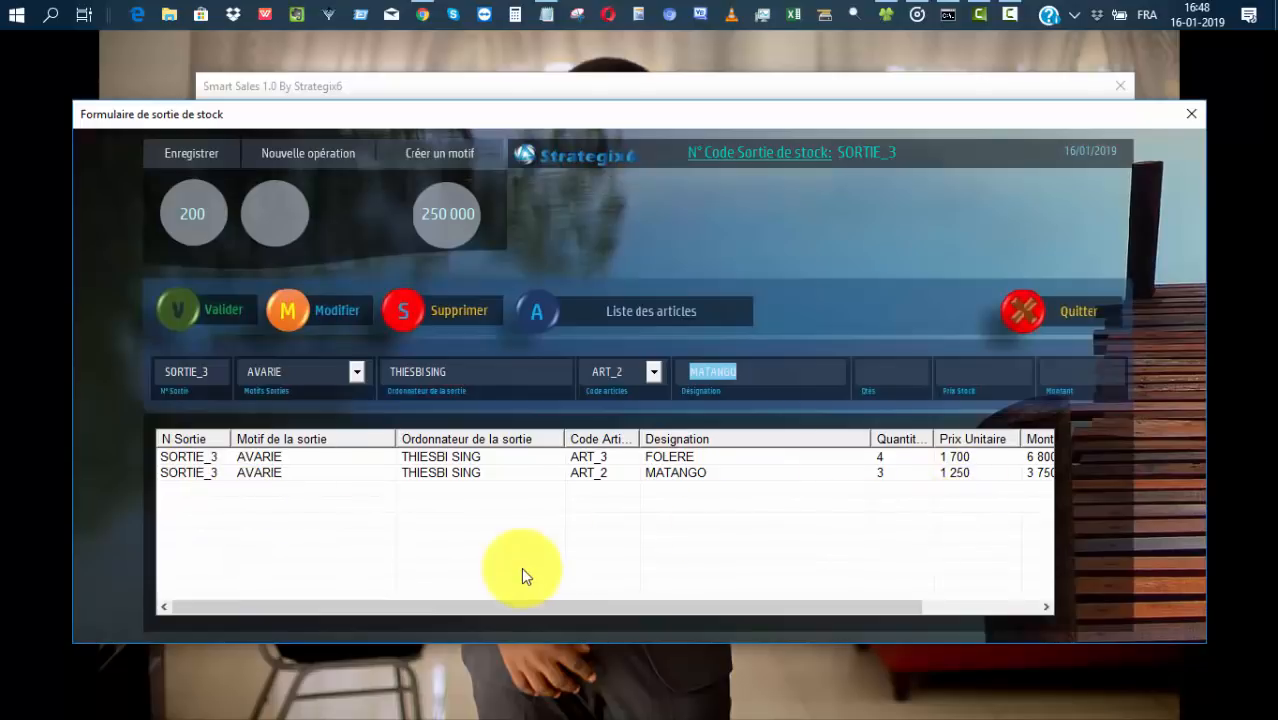
Save and confirm stock exit SORTIE_3, then close the stock-exit form.
{"action": "left_click", "coordinate": [201, 156]}
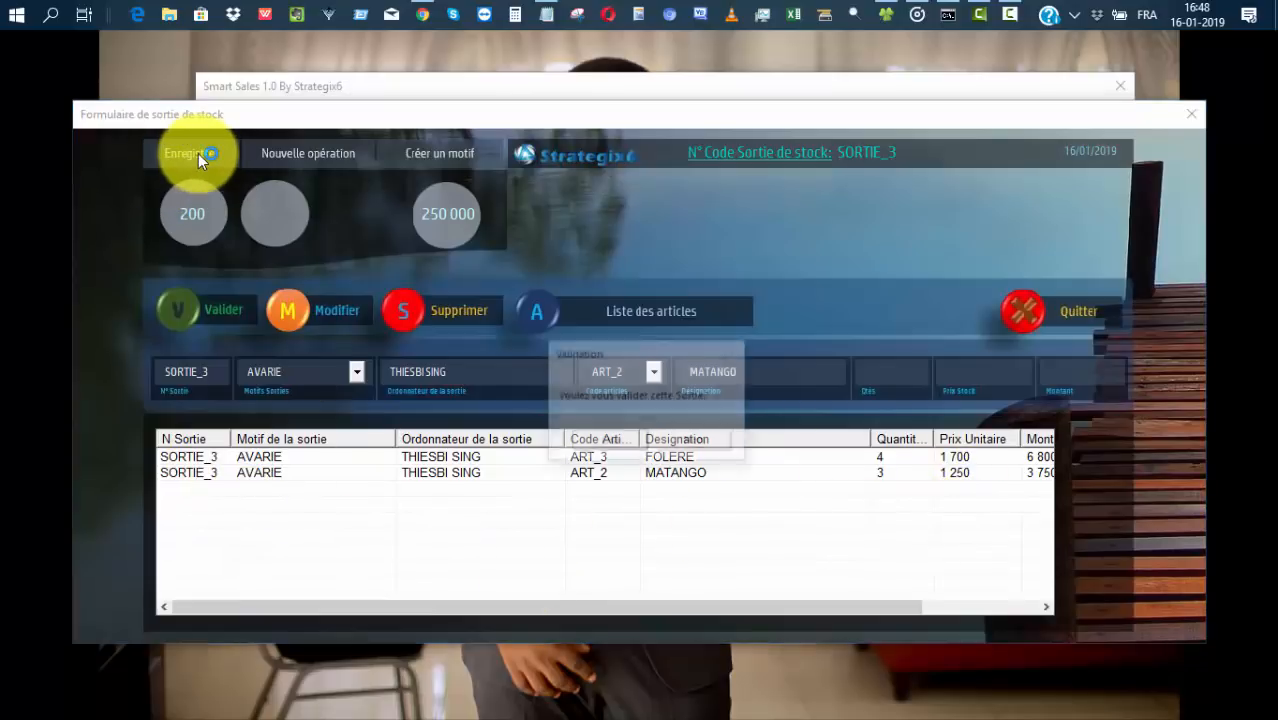
{"action": "left_click", "coordinate": [608, 445]}
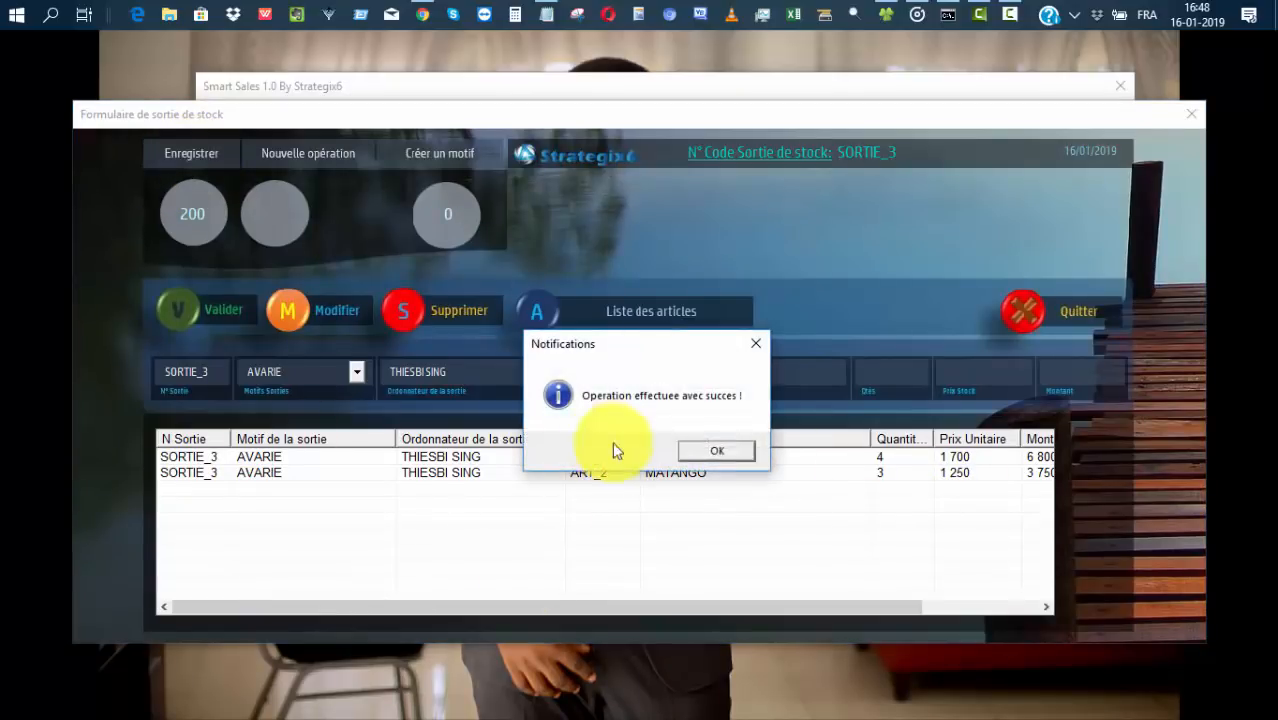
{"action": "left_click", "coordinate": [718, 445]}
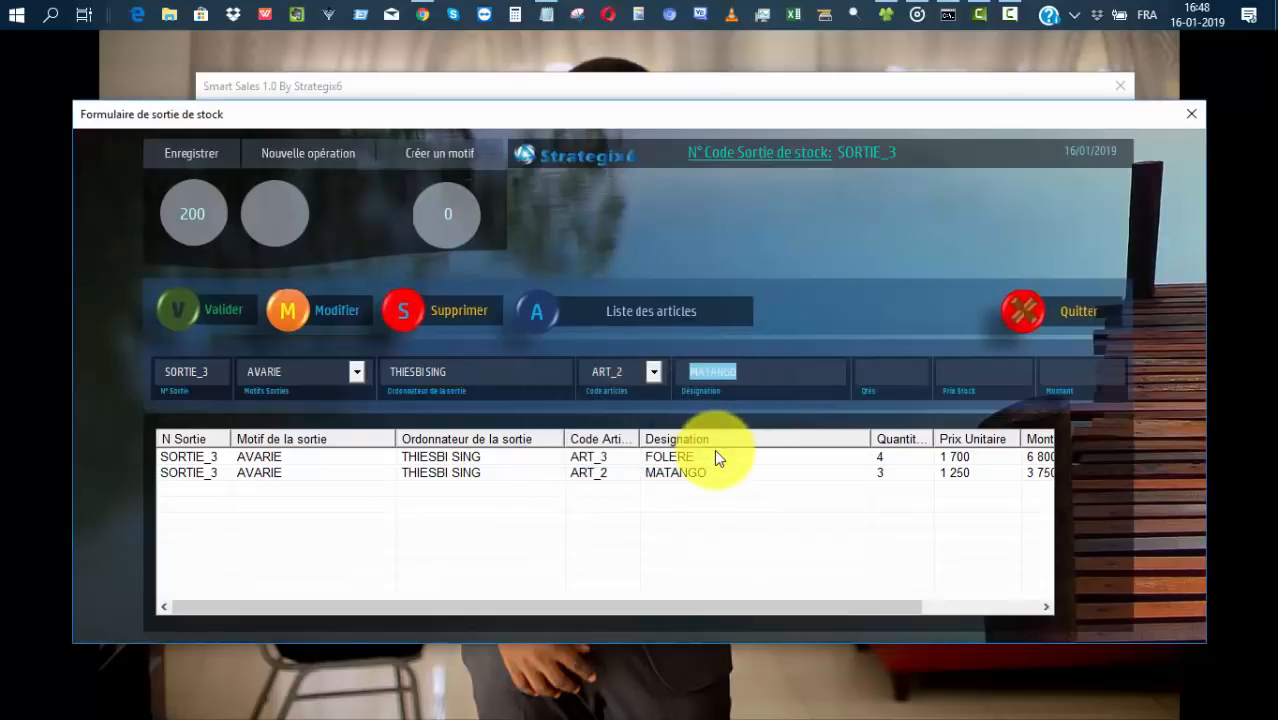
{"action": "left_click", "coordinate": [1055, 310]}
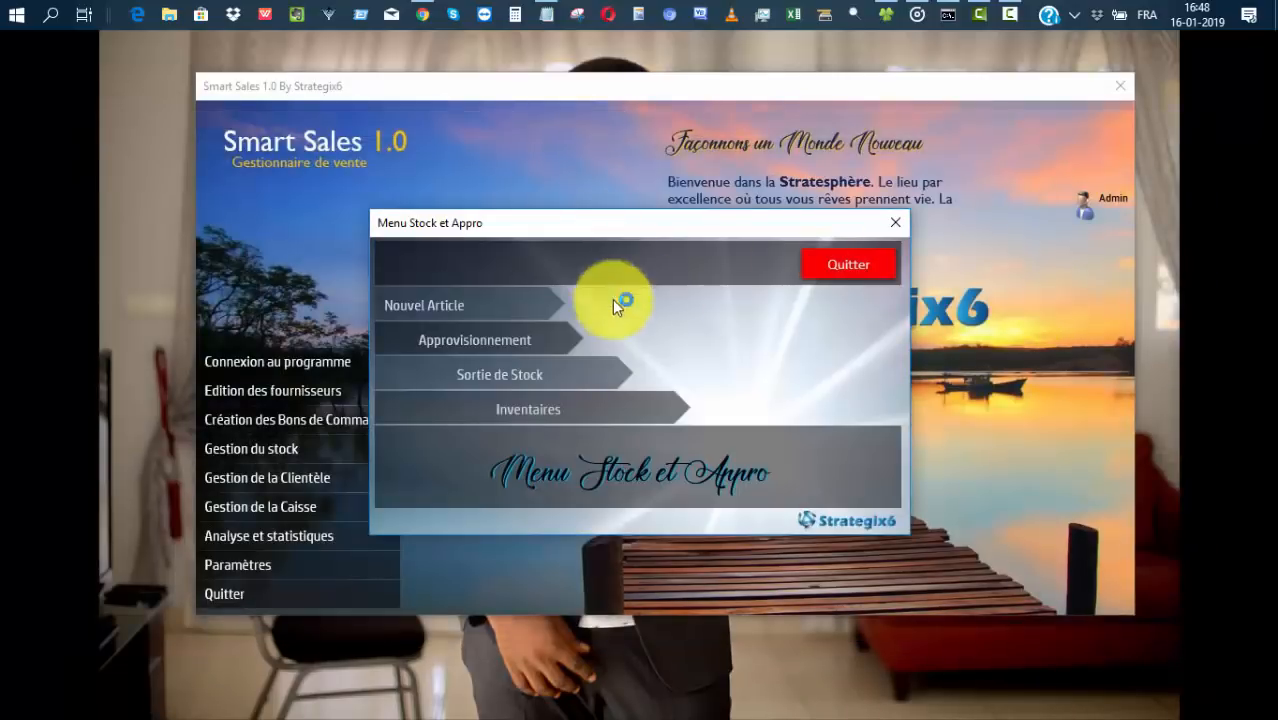
{"action": "left_click", "coordinate": [526, 408]}
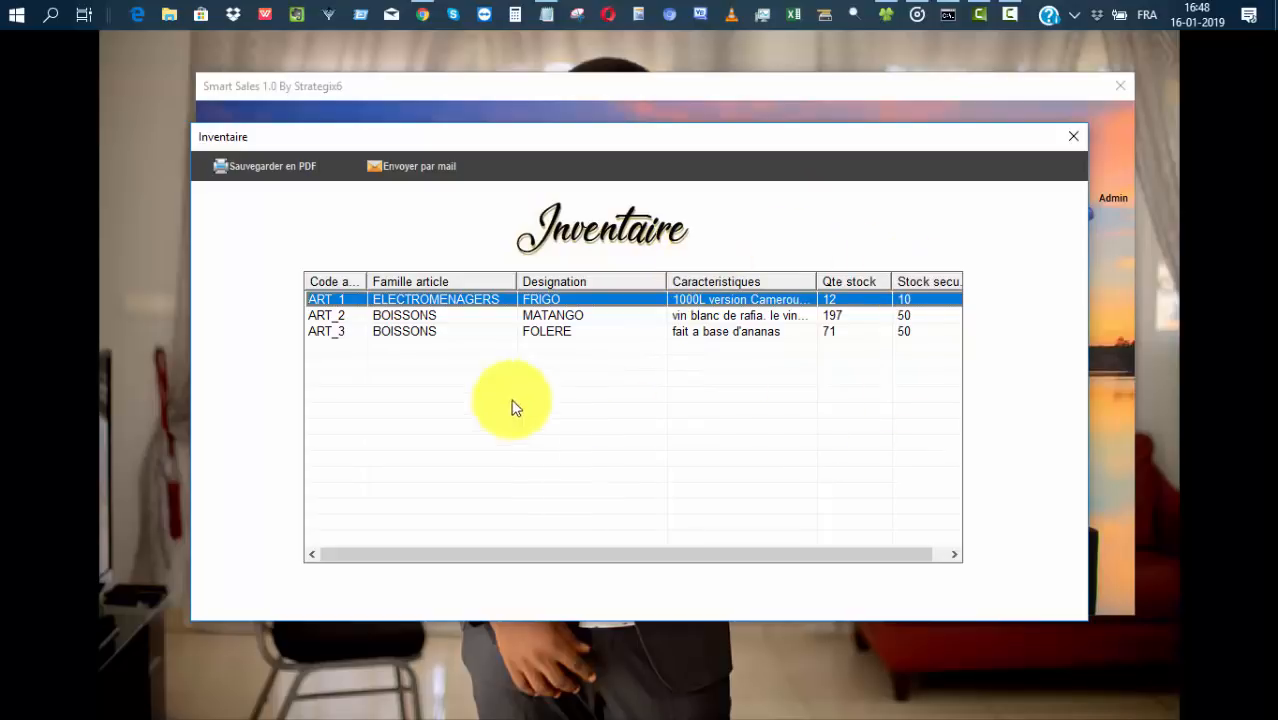
{"action": "left_click", "coordinate": [420, 170]}
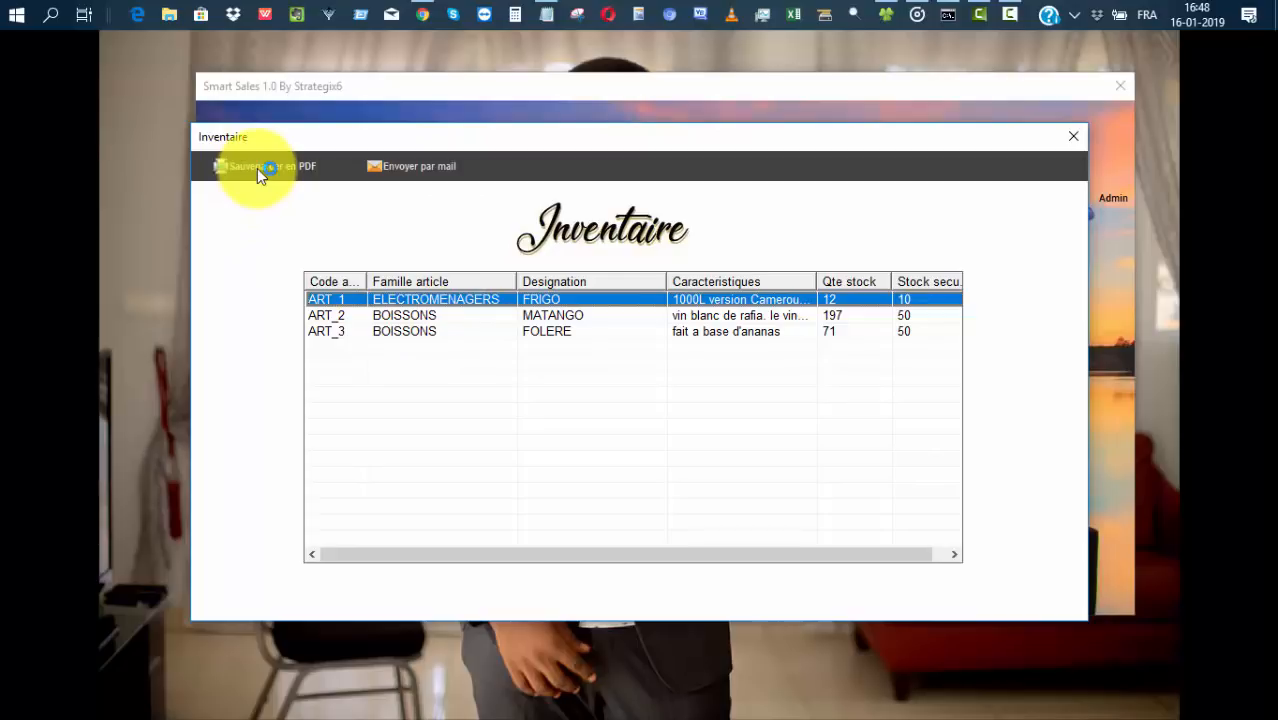
{"action": "left_click", "coordinate": [1067, 144]}
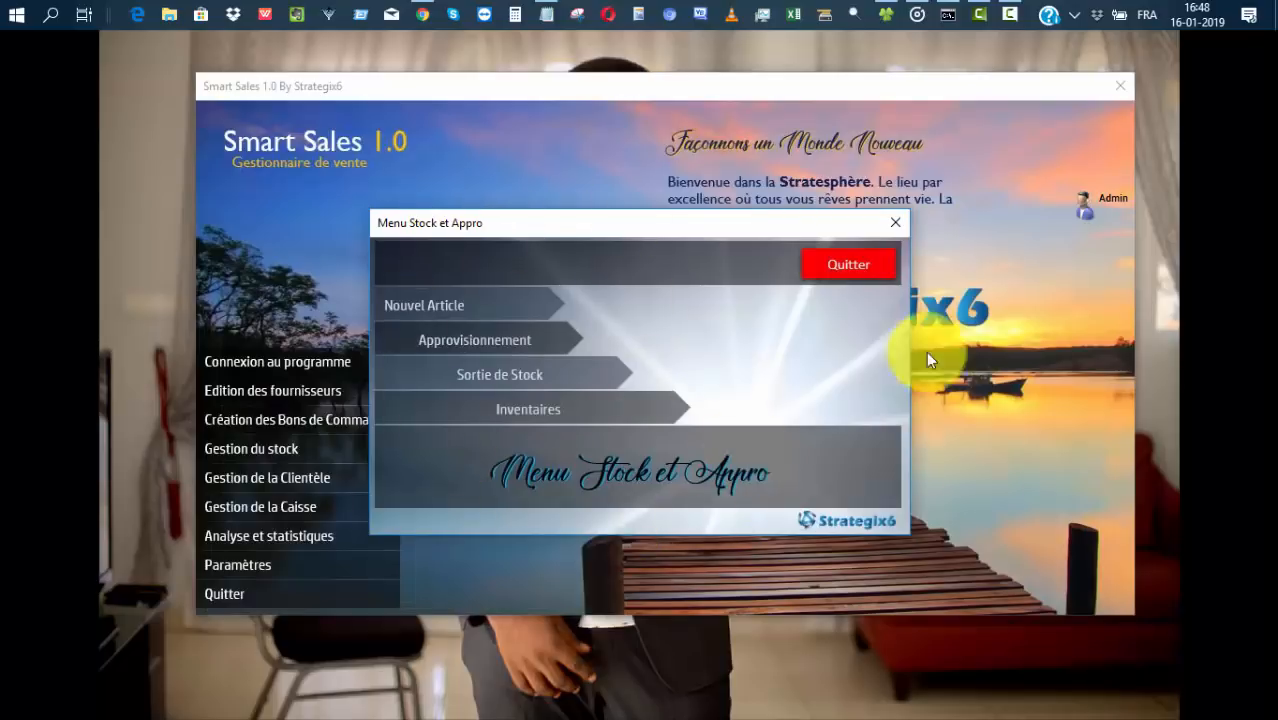
{"action": "left_click", "coordinate": [836, 264]}
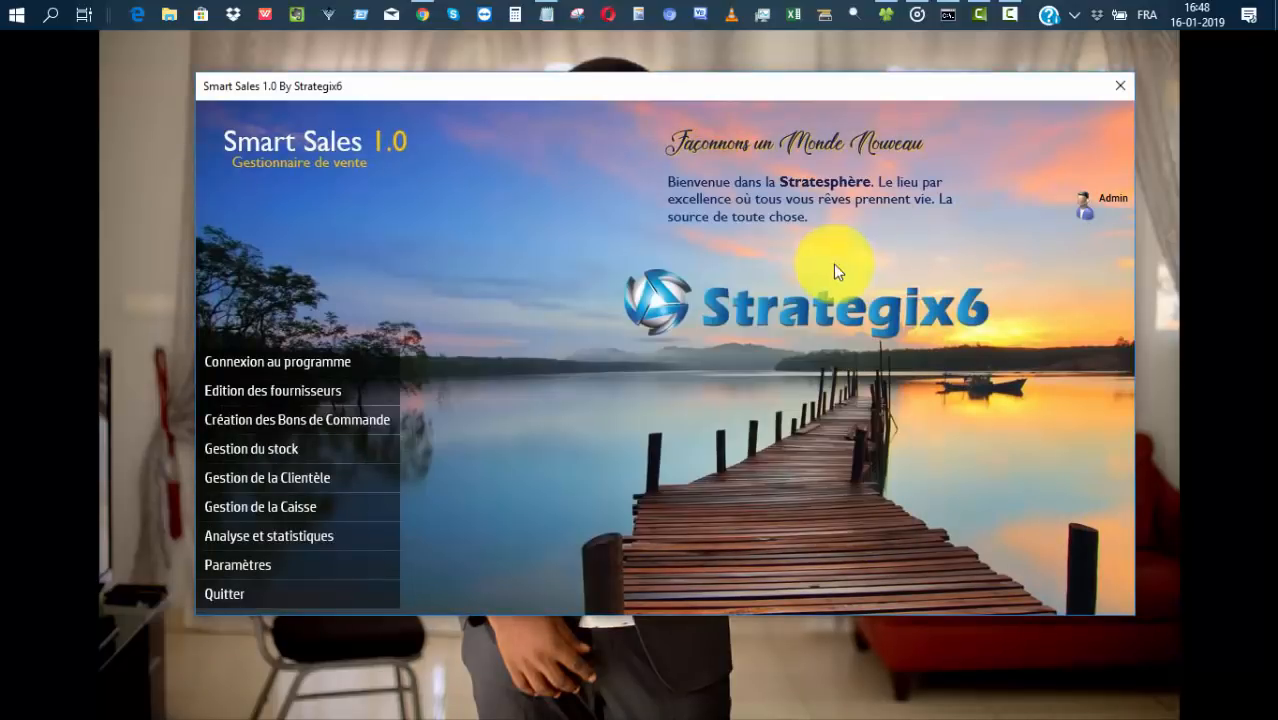
Open client management and start an AUTRES CLIENTS client with the client's full name.
{"action": "left_click", "coordinate": [251, 476]}
{"action": "left_click", "coordinate": [366, 314]}
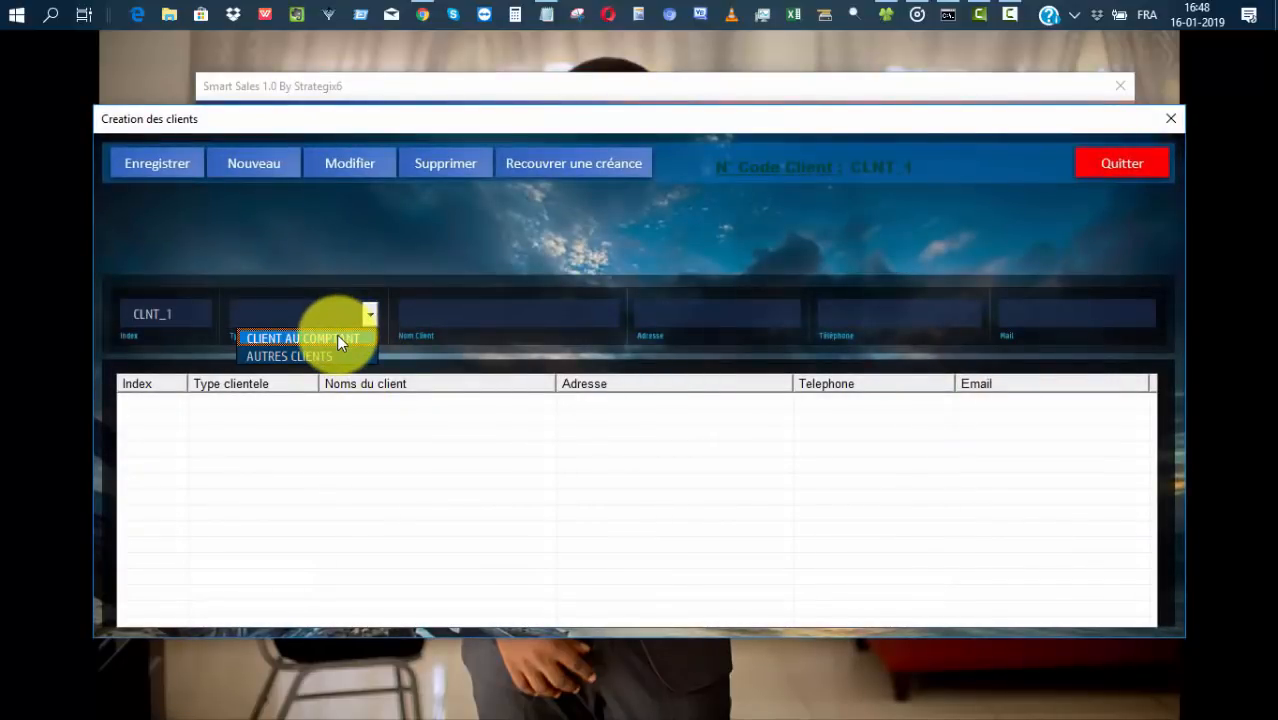
{"action": "left_click", "coordinate": [320, 355]}
{"action": "left_click", "coordinate": [471, 315]}
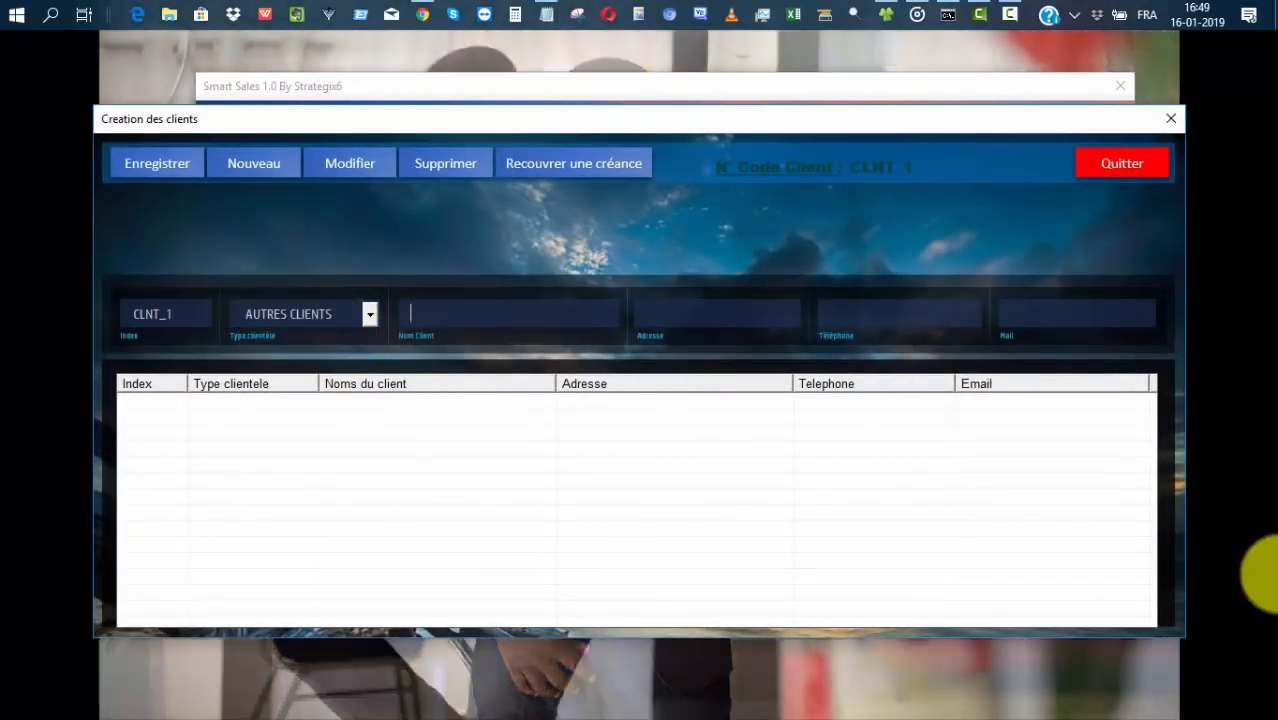
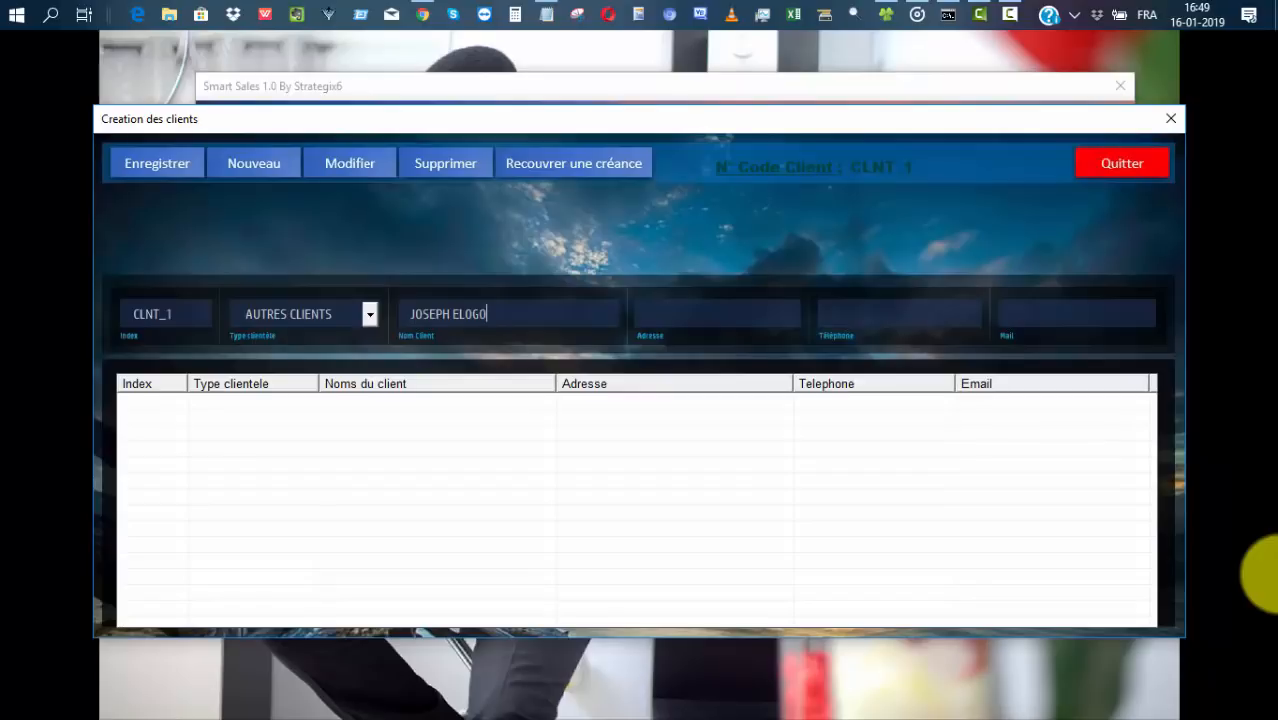
Fill in the client's address, phone number and e-mail.
{"action": "left_click", "coordinate": [680, 312]}
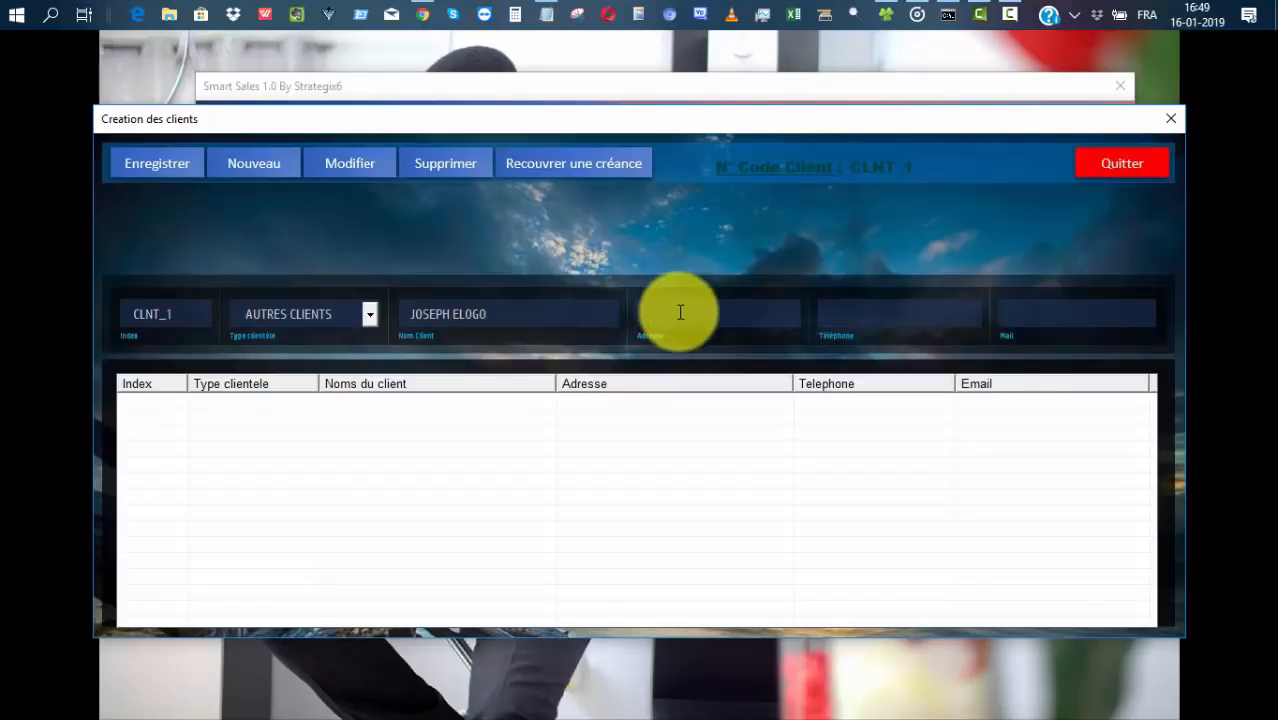
{"action": "type", "text": "bonamoussadi"}
{"action": "left_click", "coordinate": [846, 304]}
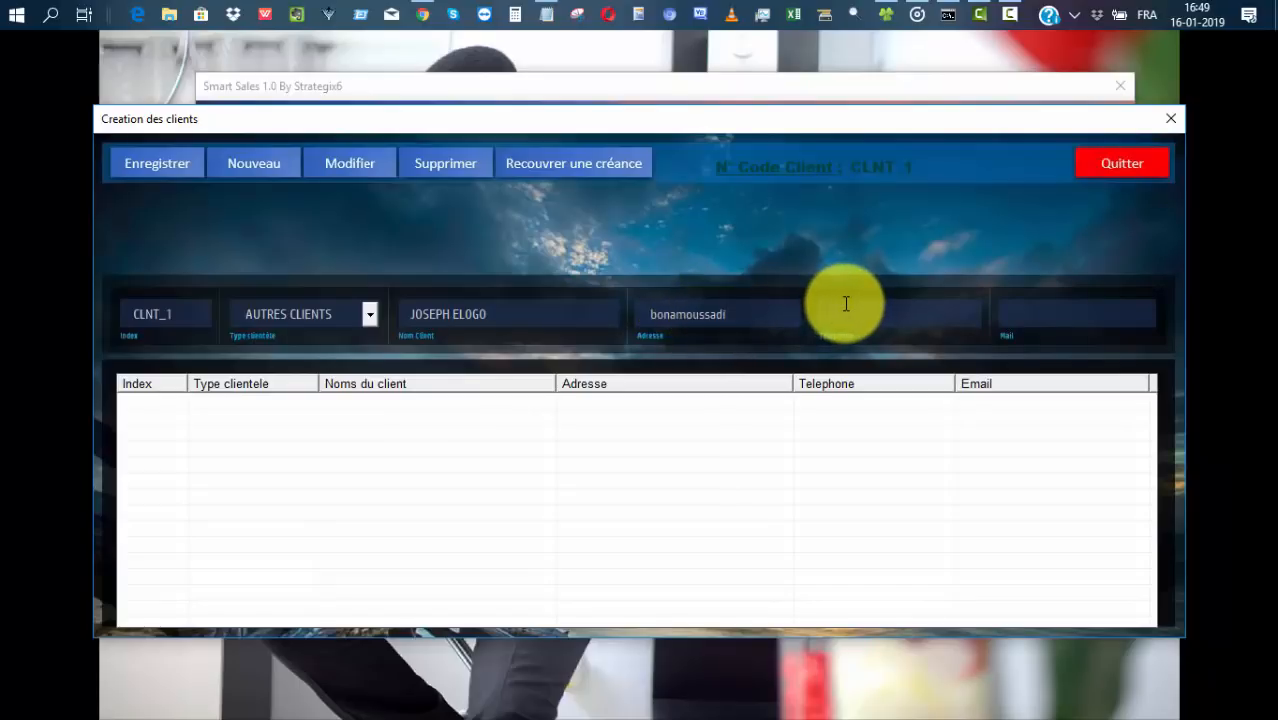
{"action": "left_click", "coordinate": [1020, 314]}
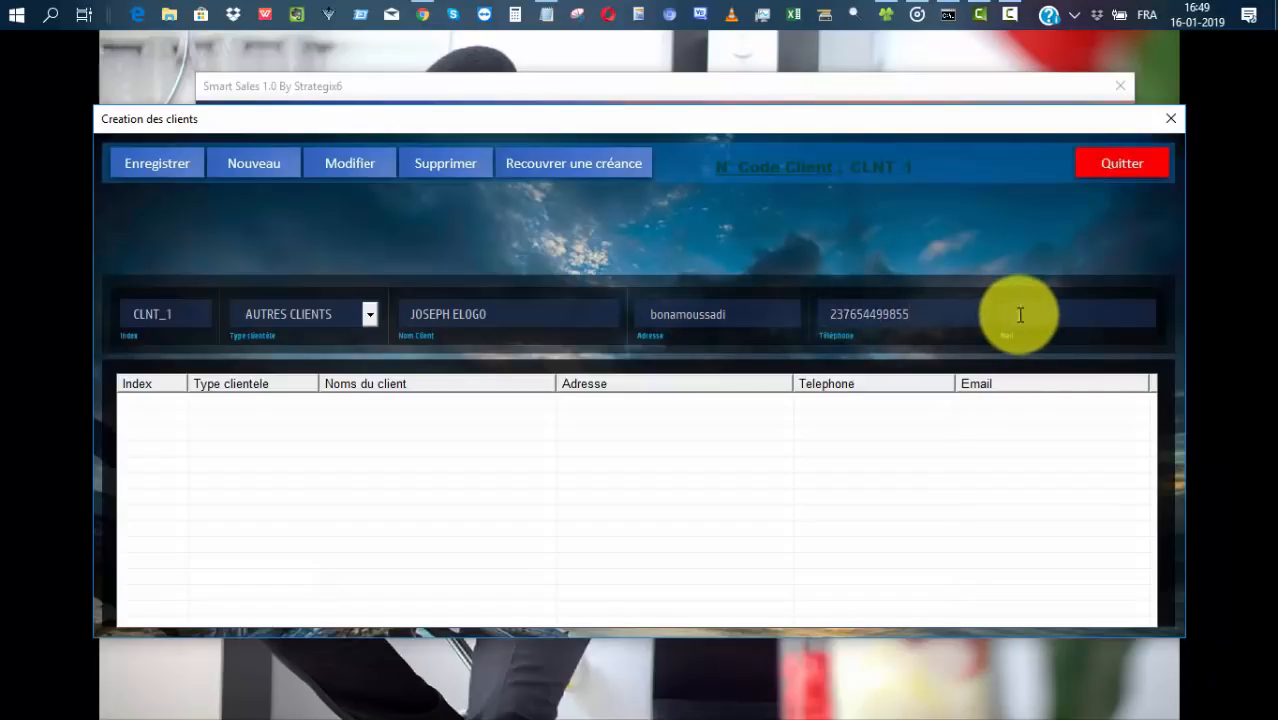
Save the client as CLNT_1 and start a blank CLNT_2 record.
{"action": "left_click", "coordinate": [140, 160]}
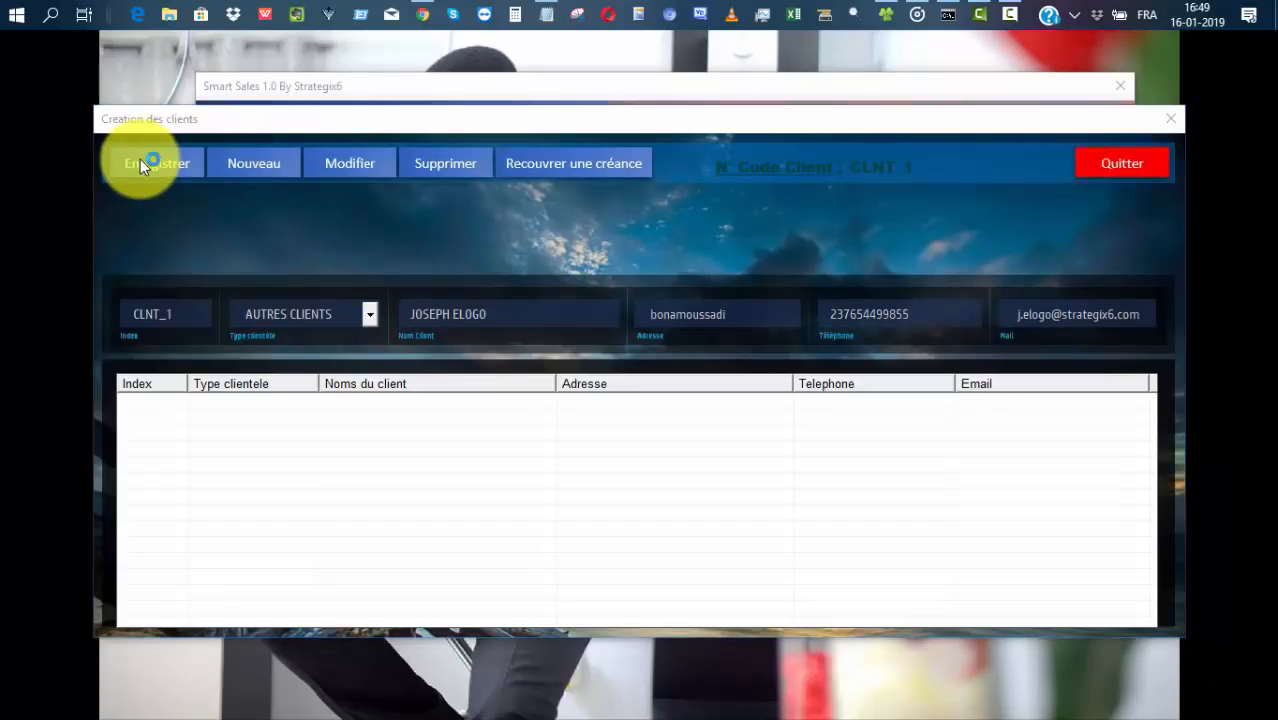
{"action": "left_click", "coordinate": [635, 442]}
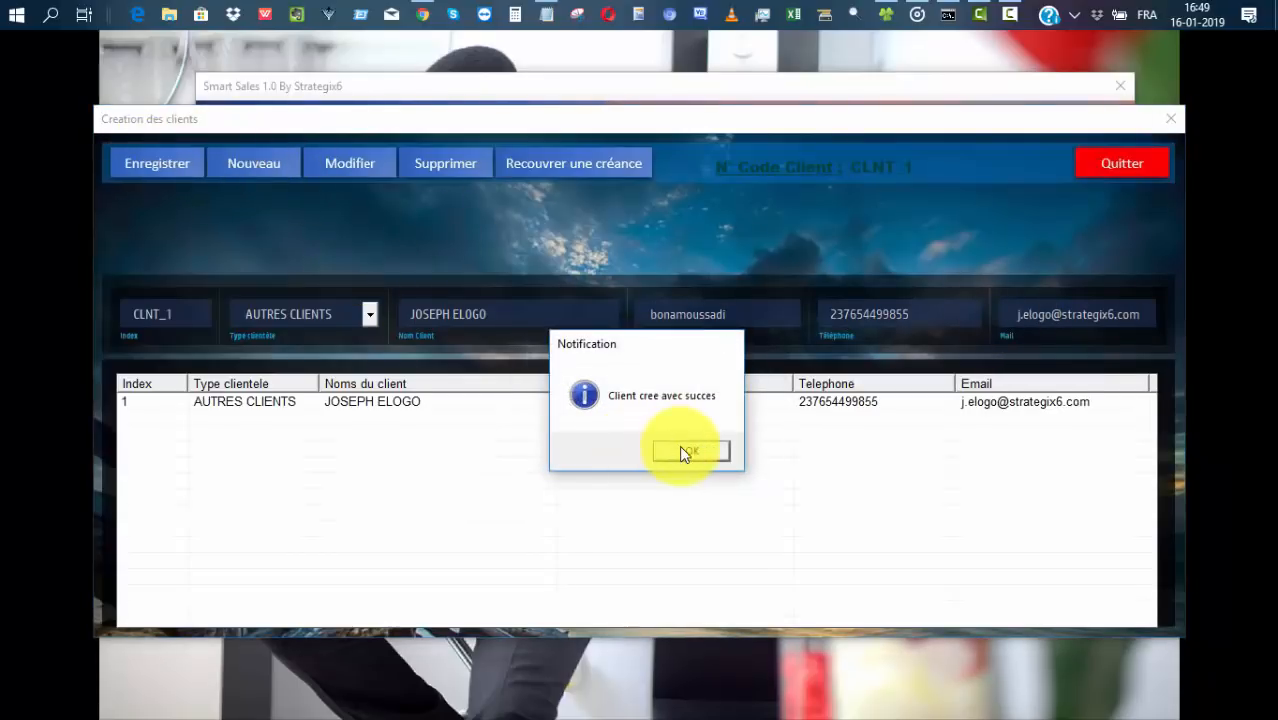
{"action": "left_click", "coordinate": [685, 447]}
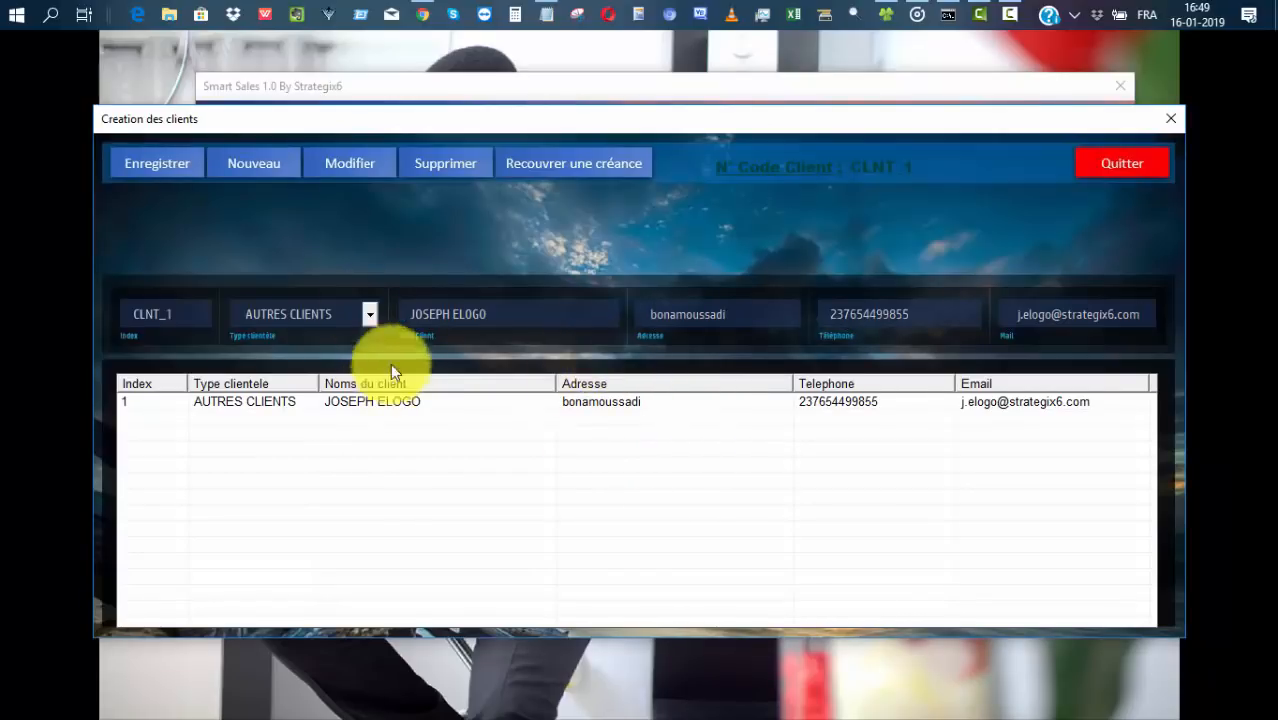
{"action": "left_click", "coordinate": [259, 167]}
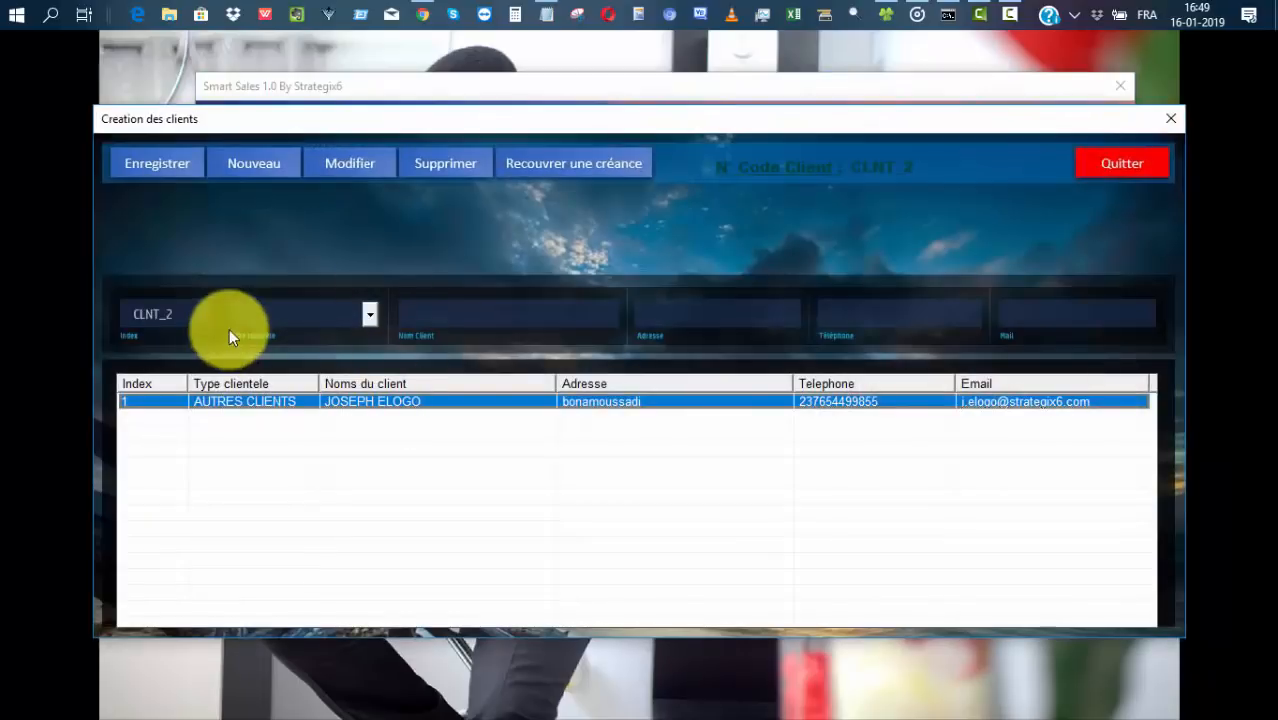
Type the second client's full name, correcting typos along the way.
{"action": "left_click", "coordinate": [490, 311]}
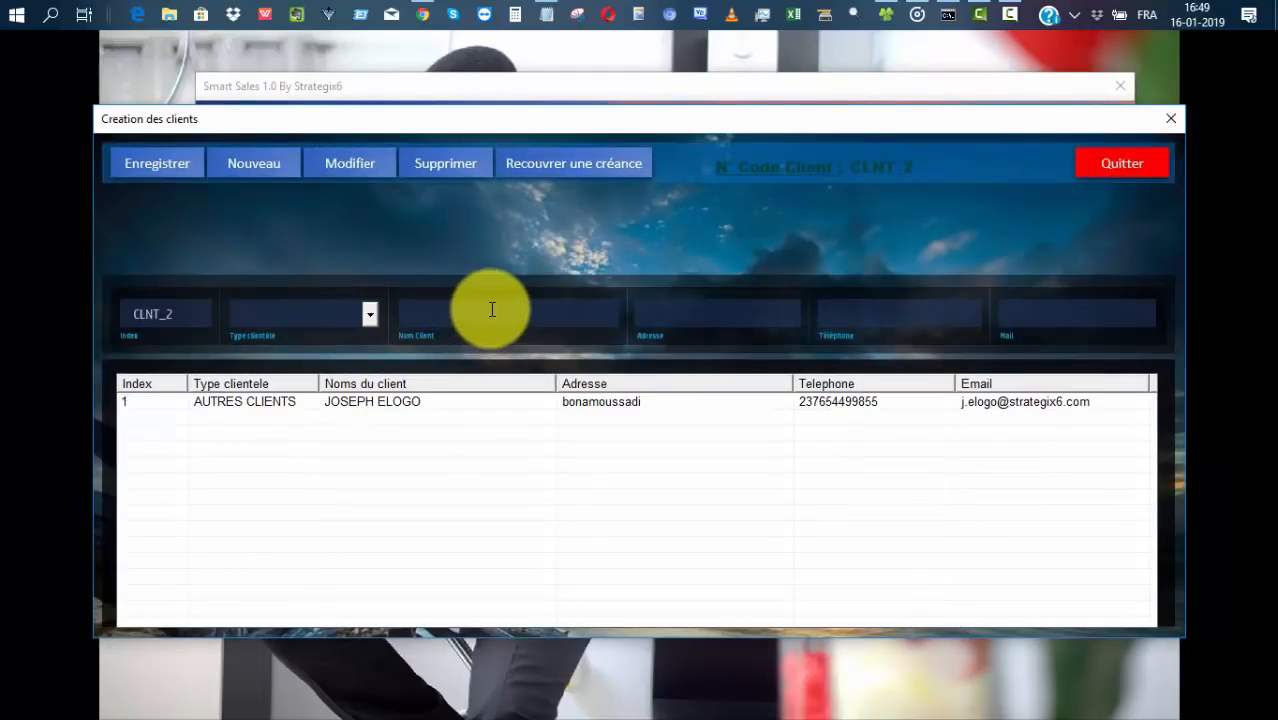
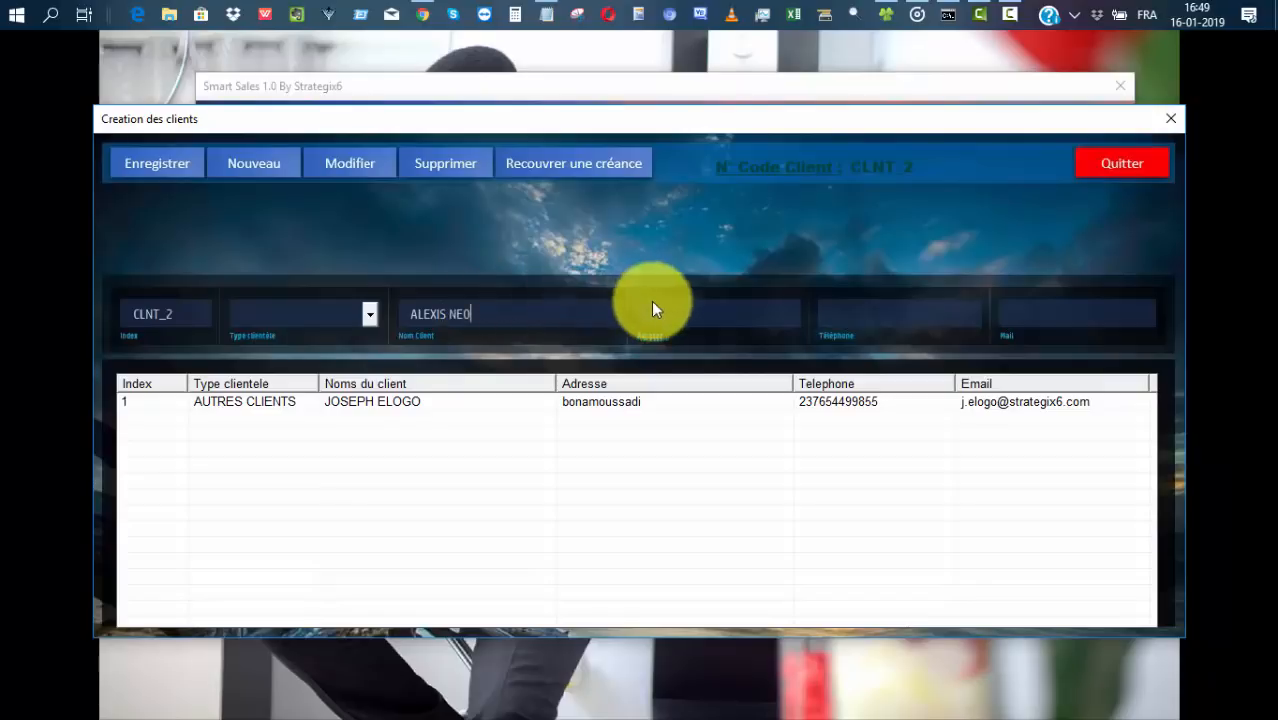
Enter the second client's address, phone number and e-mail.
{"action": "left_click", "coordinate": [687, 318]}
{"action": "type", "text": "bonamoussadi"}
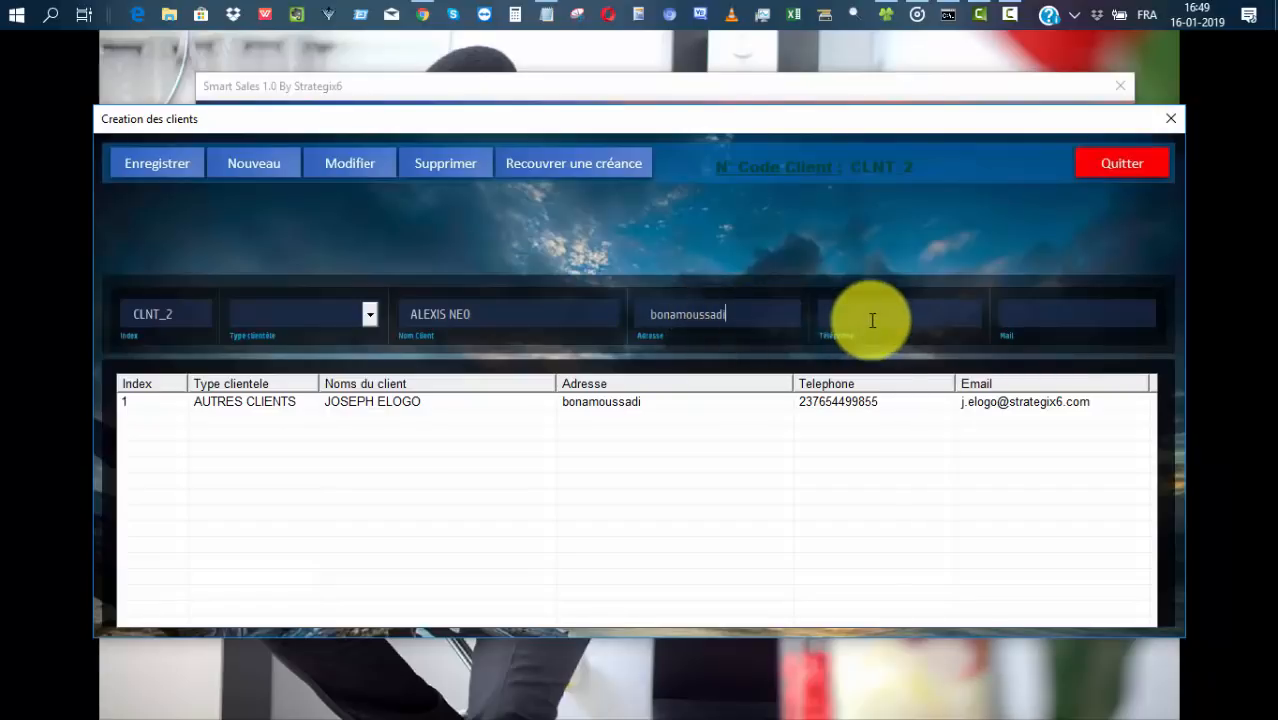
{"action": "left_click", "coordinate": [880, 314]}
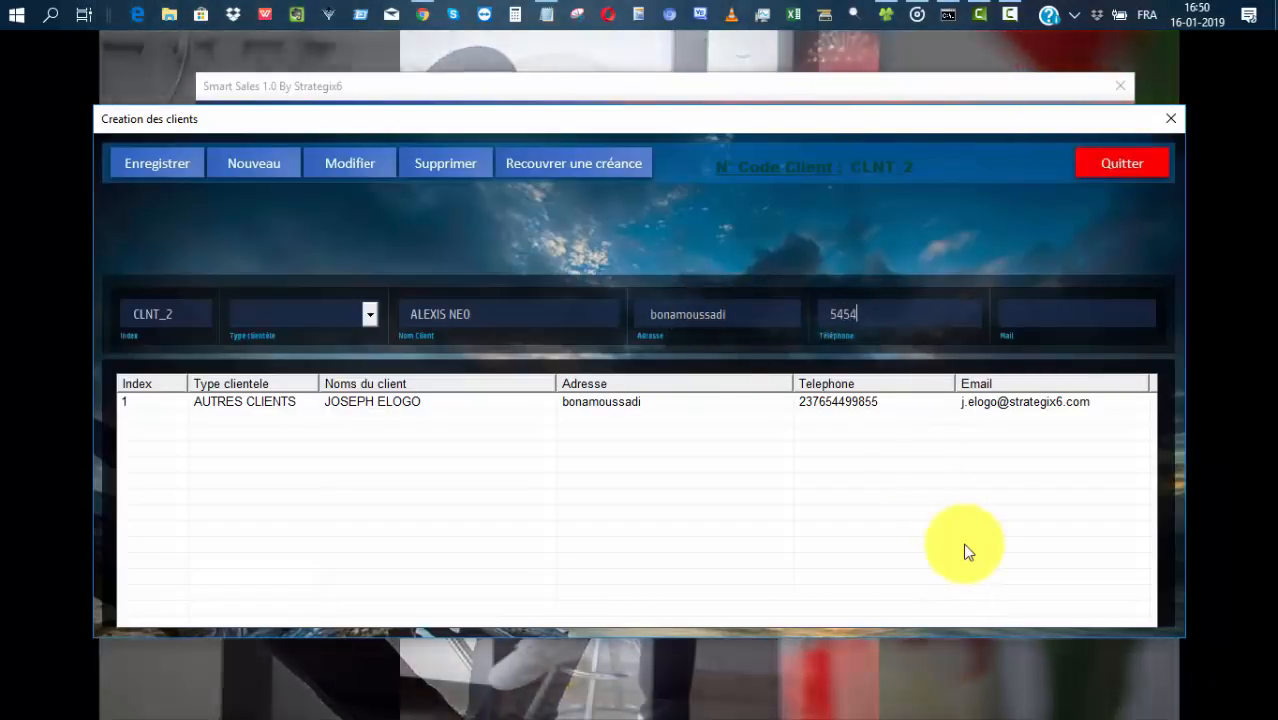
{"action": "left_click", "coordinate": [1041, 312]}
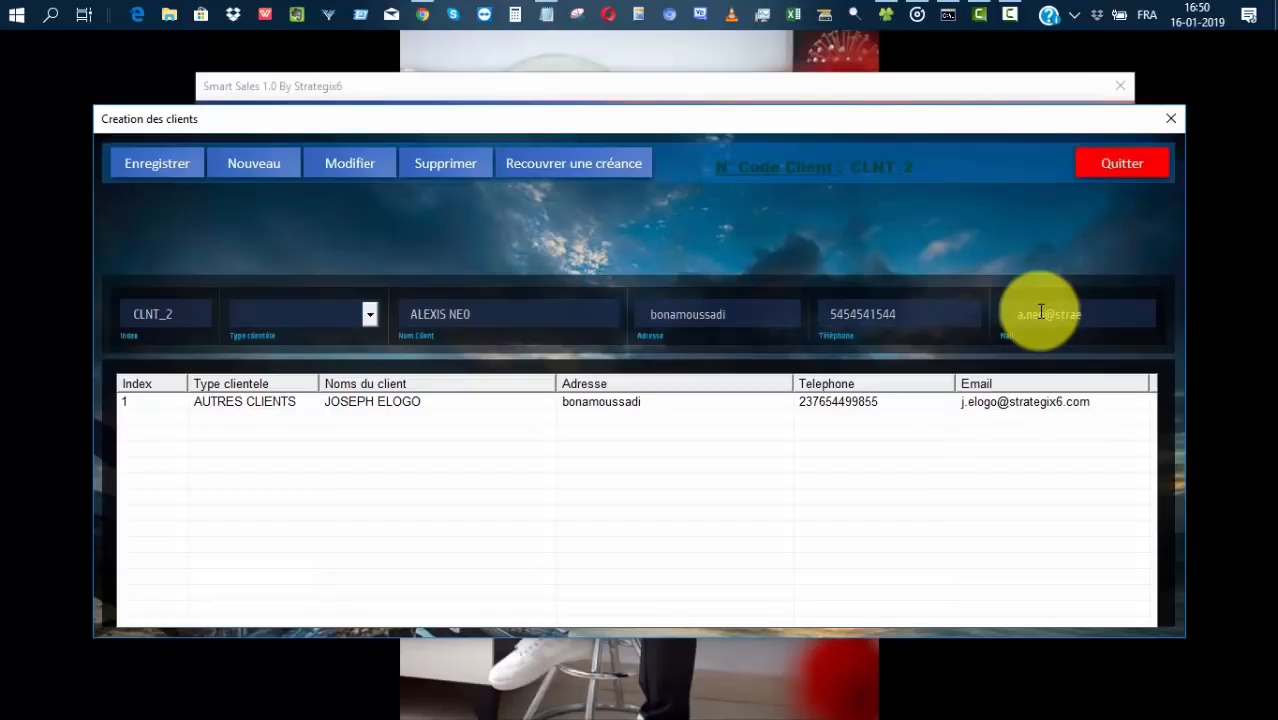
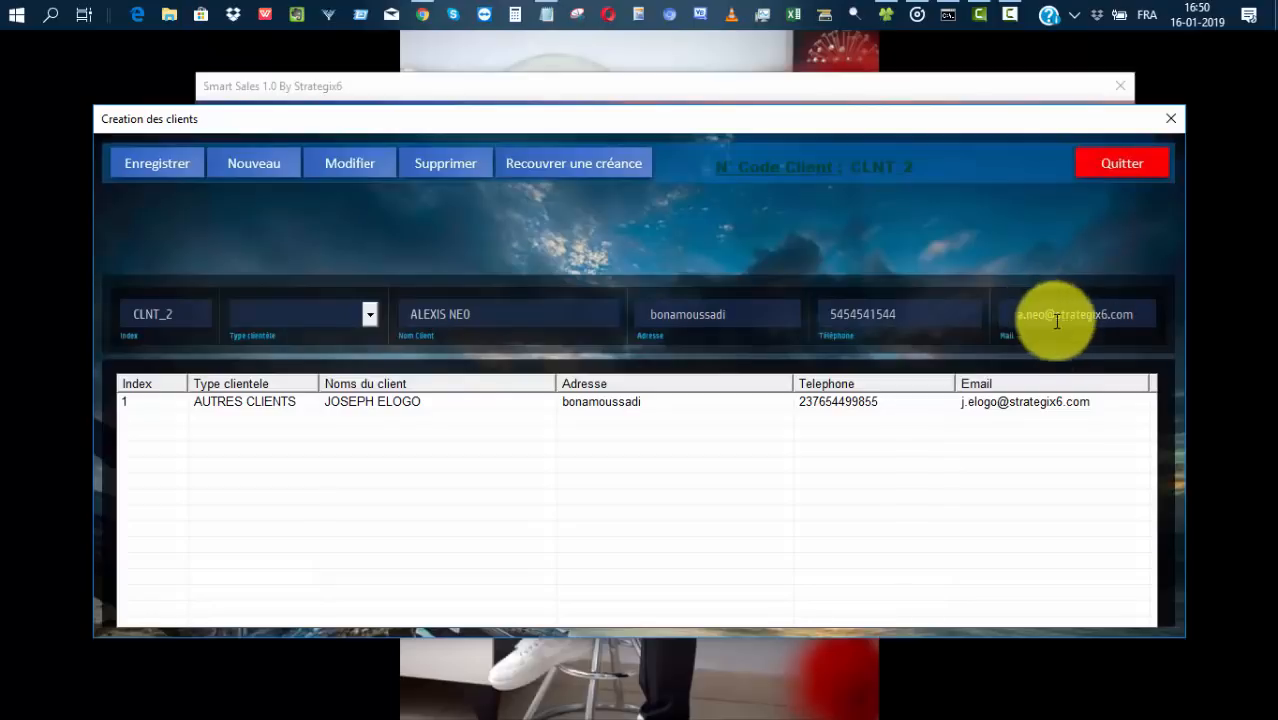
After the missing-fields warning, set type AUTRES CLIENTS and re-enter the client's name.
{"action": "left_click", "coordinate": [147, 161]}
{"action": "left_click", "coordinate": [719, 451]}
{"action": "left_click", "coordinate": [369, 313]}
{"action": "left_click", "coordinate": [289, 356]}
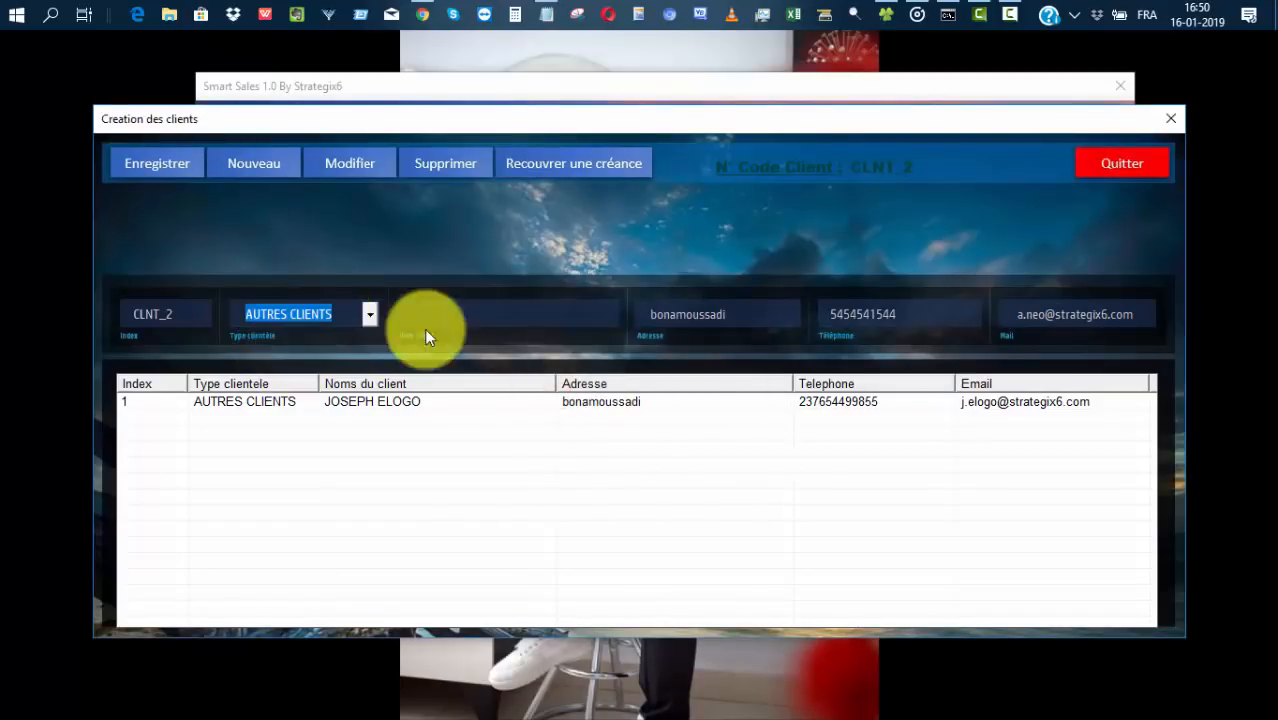
{"action": "left_click", "coordinate": [455, 316]}
Save the second client as CLNT_2 and close client management.
{"action": "left_click", "coordinate": [173, 163]}
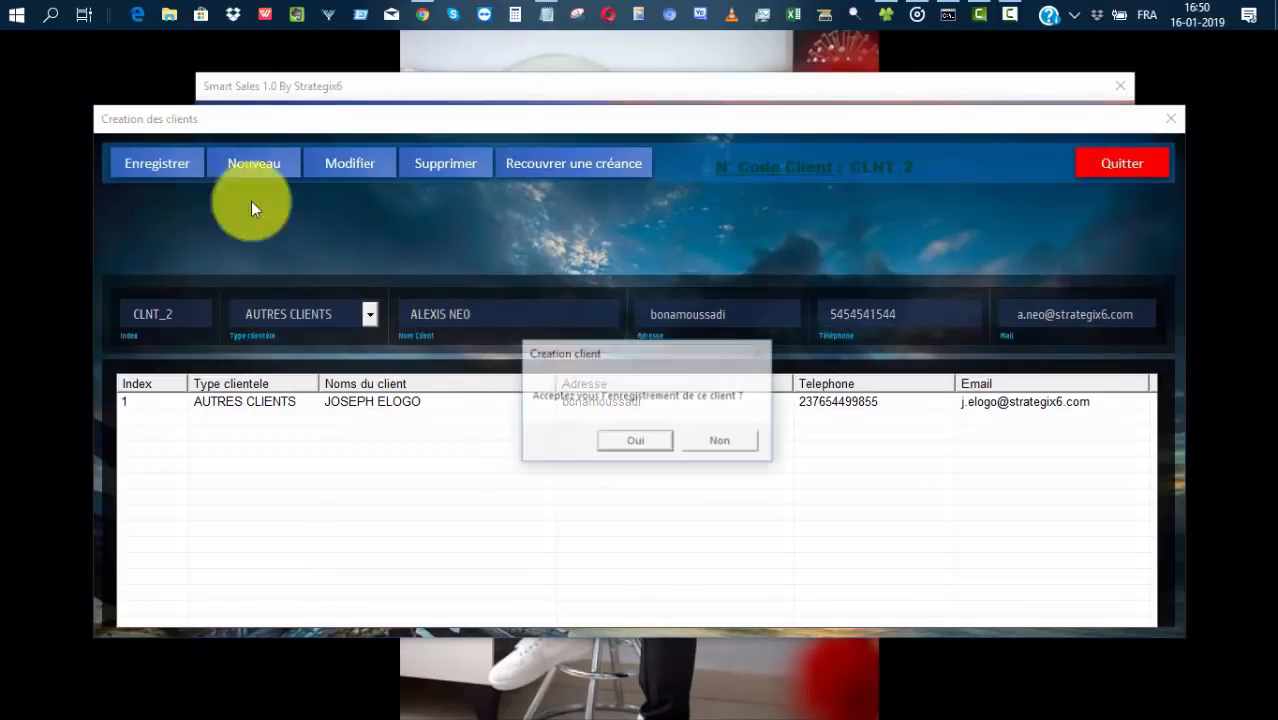
{"action": "left_click", "coordinate": [650, 451]}
{"action": "left_click", "coordinate": [697, 450]}
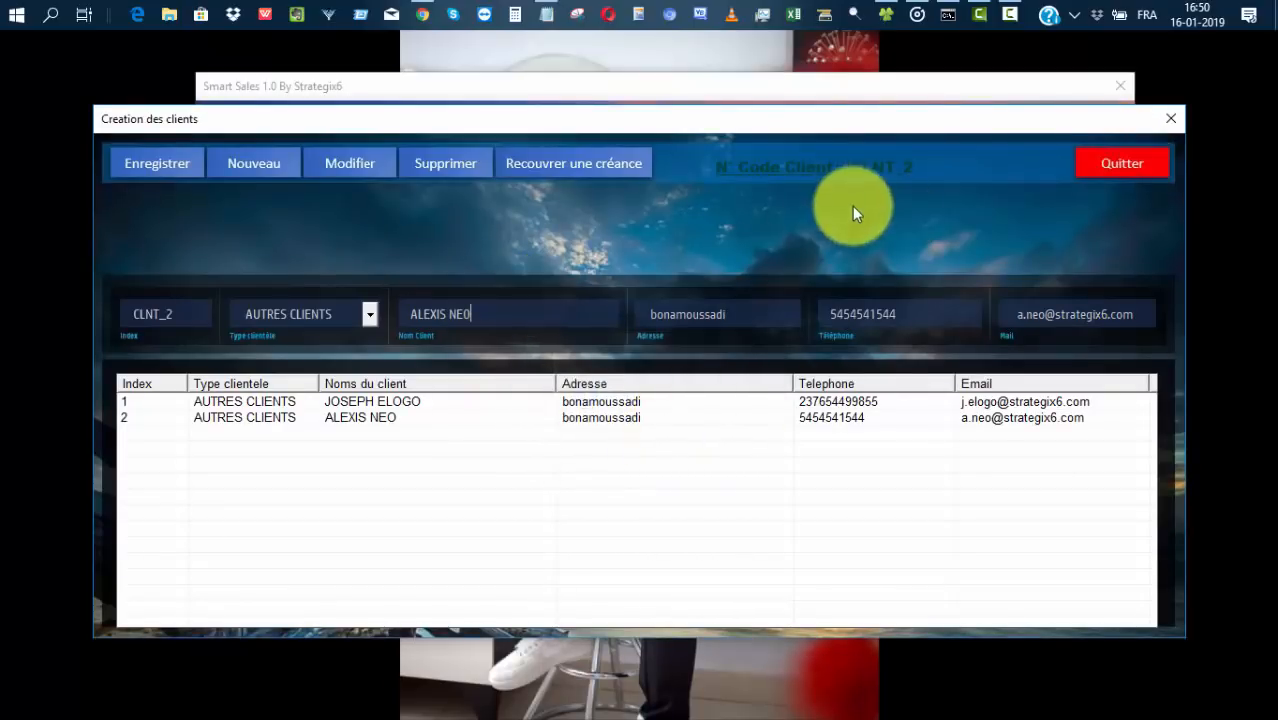
{"action": "left_click", "coordinate": [1095, 168]}
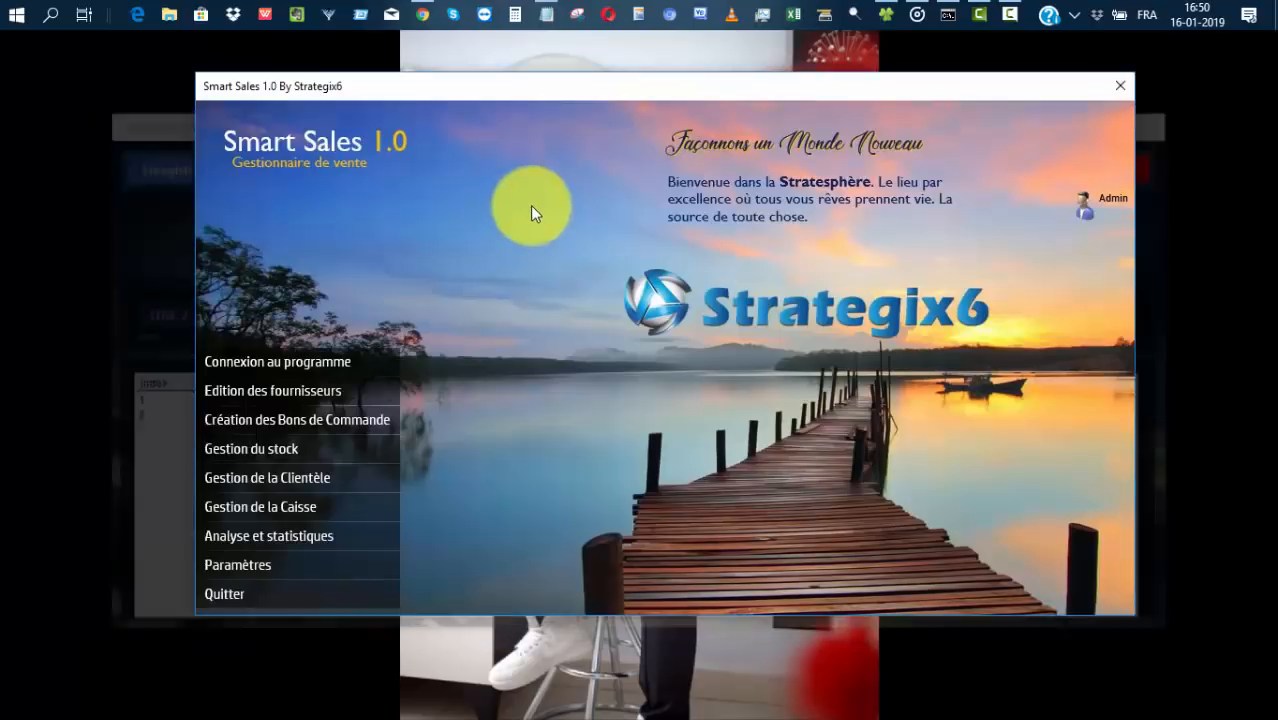
Reopen Gestion de la Clientèle to see CLNT_1 and CLNT_2 listed.
{"action": "left_click", "coordinate": [268, 480]}
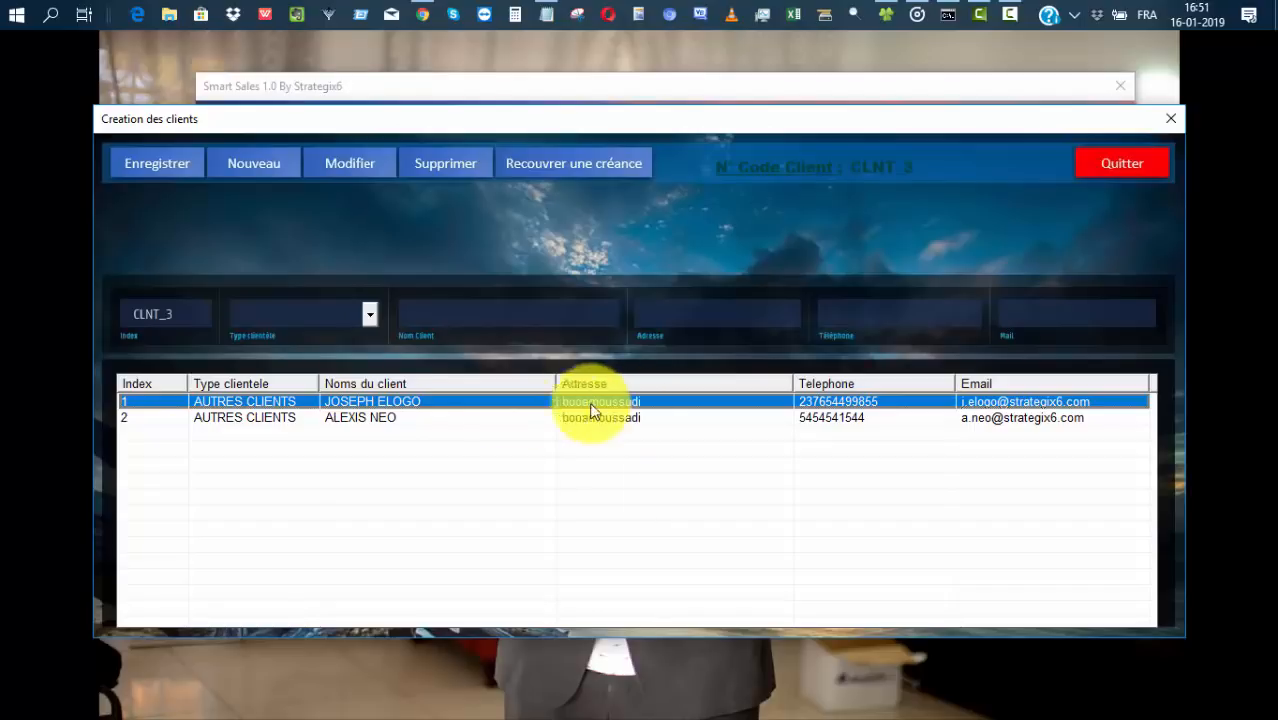
Open the debt recovery form, view the first client's debt details, then close it.
{"action": "left_click", "coordinate": [569, 170]}
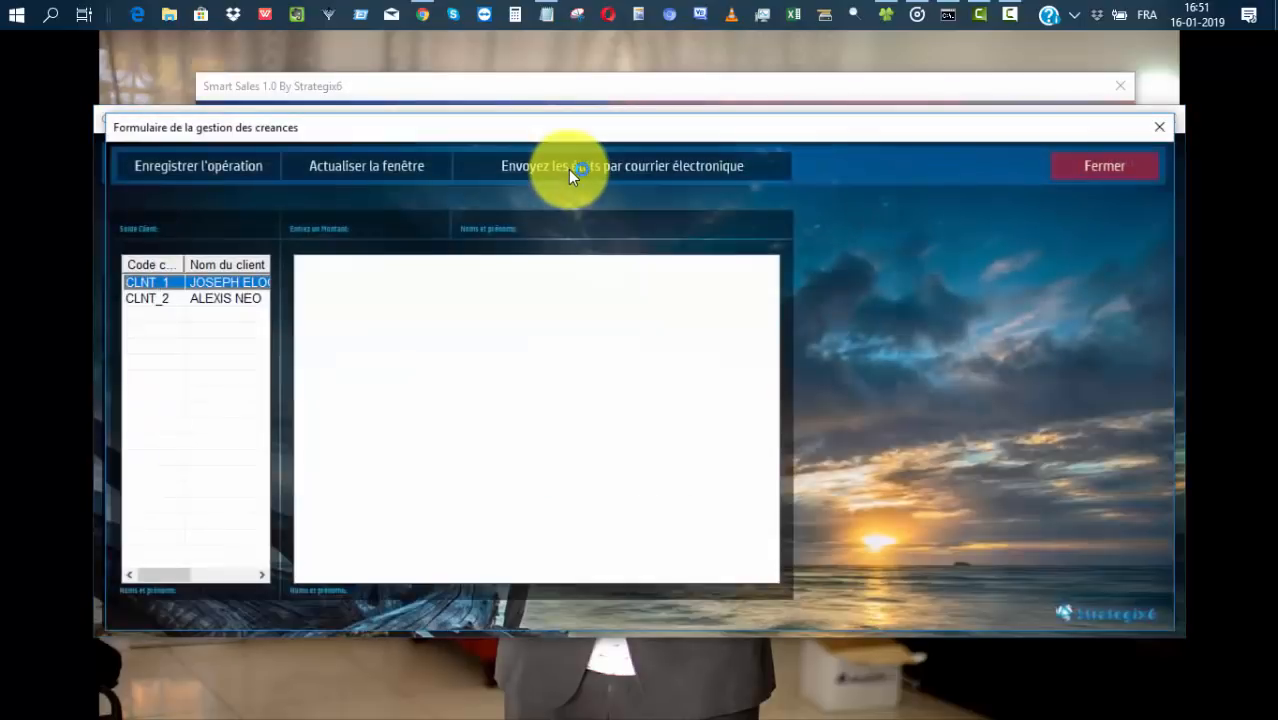
{"action": "mouse_move", "coordinate": [156, 577]}
{"action": "left_mouse_down"}
{"action": "mouse_move", "coordinate": [177, 572]}
{"action": "mouse_move", "coordinate": [138, 563]}
{"action": "left_mouse_up"}
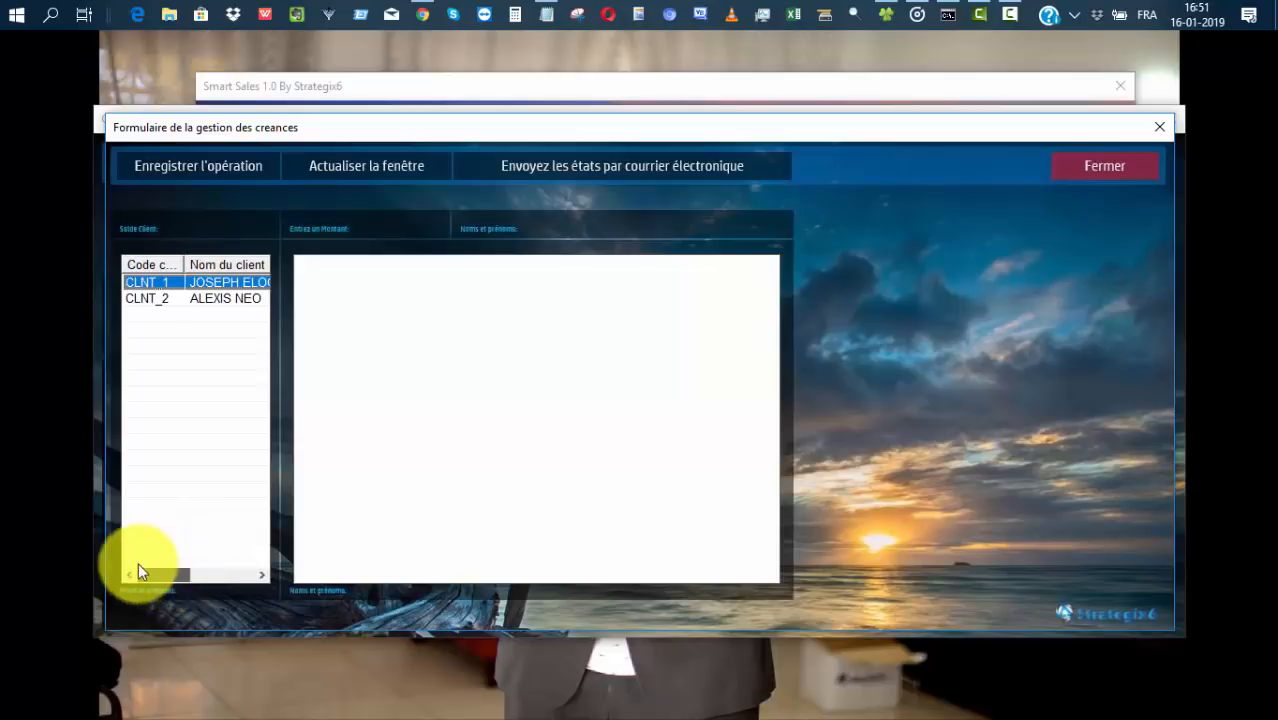
{"action": "left_click", "coordinate": [222, 282]}
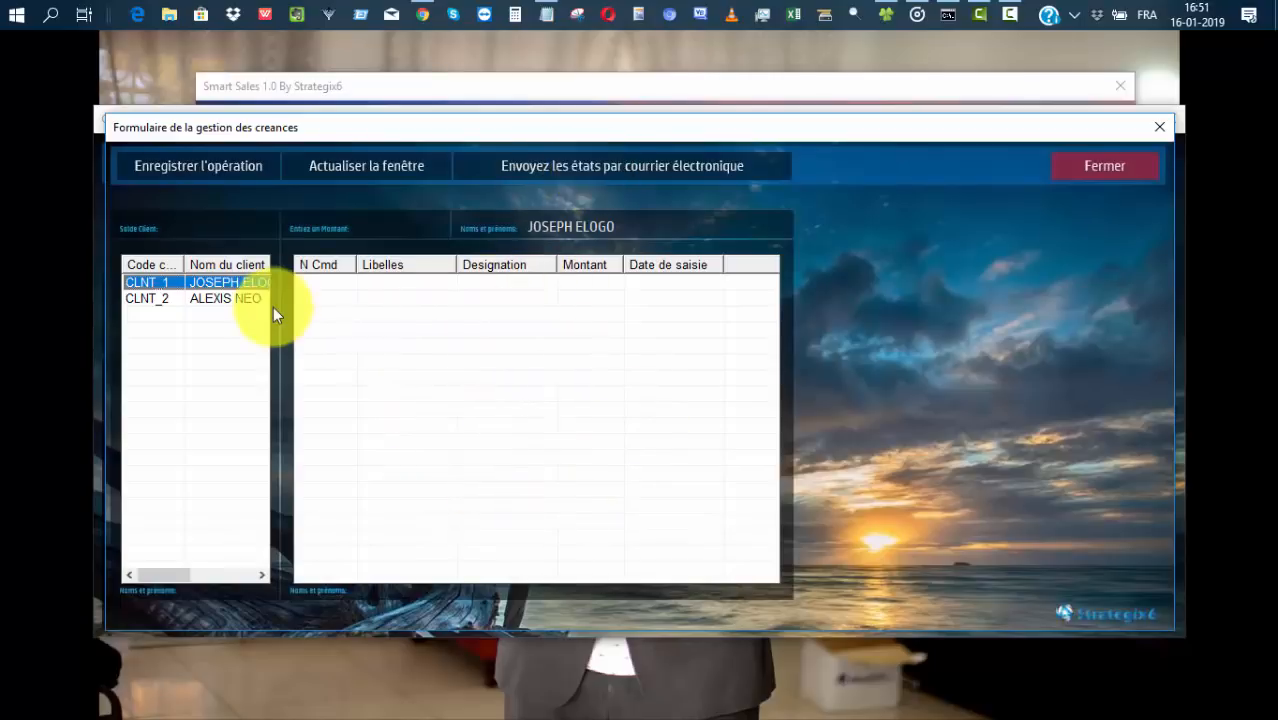
{"action": "left_click", "coordinate": [1113, 161]}
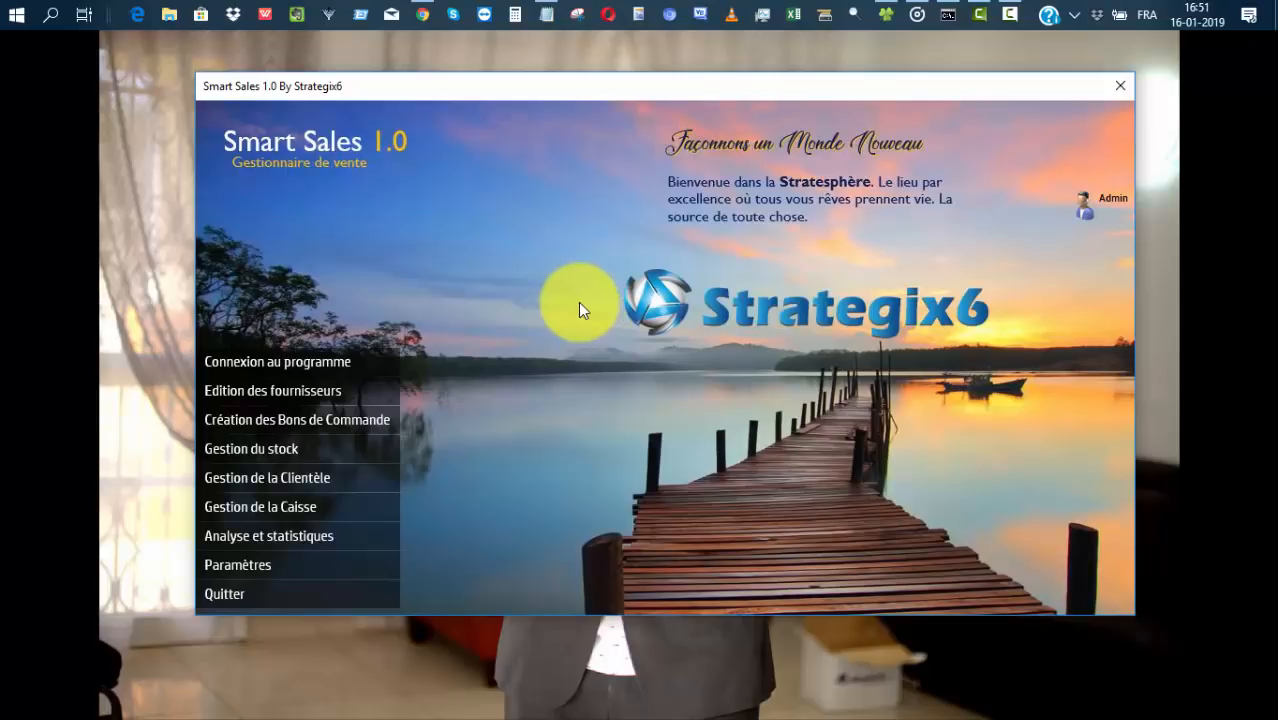
Open the cash register for sale CSE_4, set client CLNT_1 as buyer, and pick FRIGO.
{"action": "left_click", "coordinate": [275, 506]}
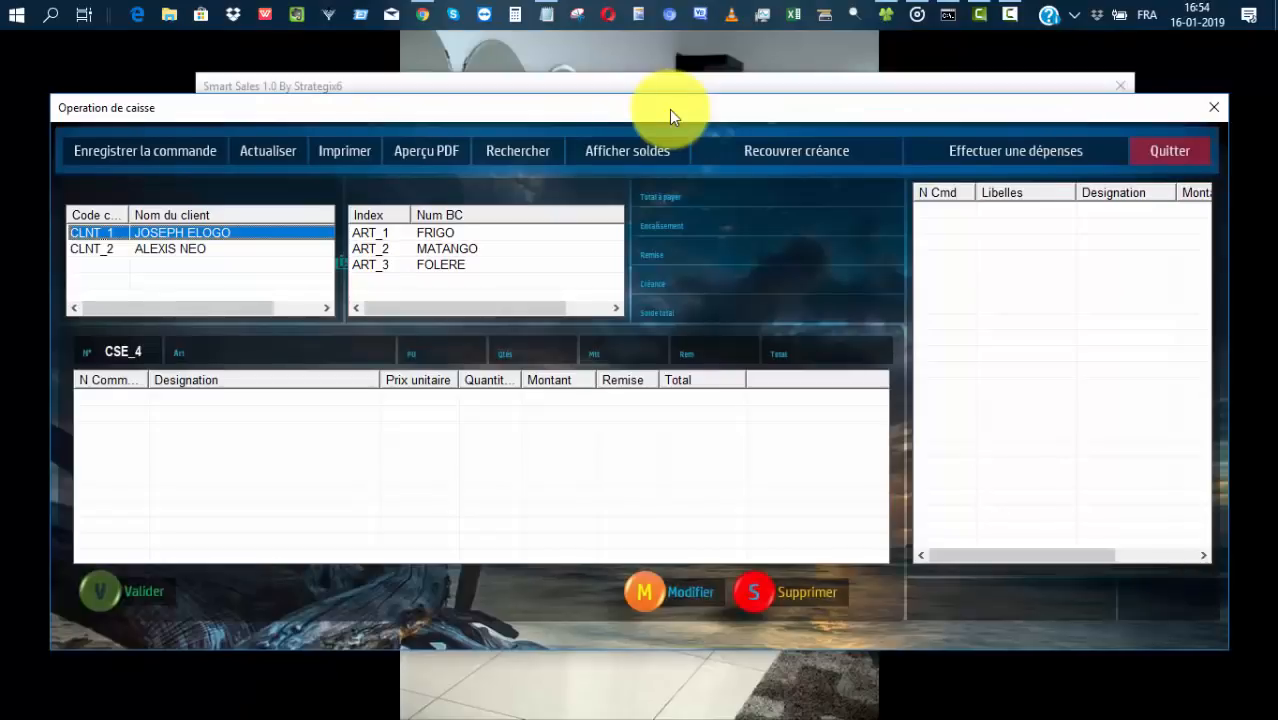
{"action": "left_click_drag", "start_coordinate": [669, 109], "coordinate": [688, 88]}
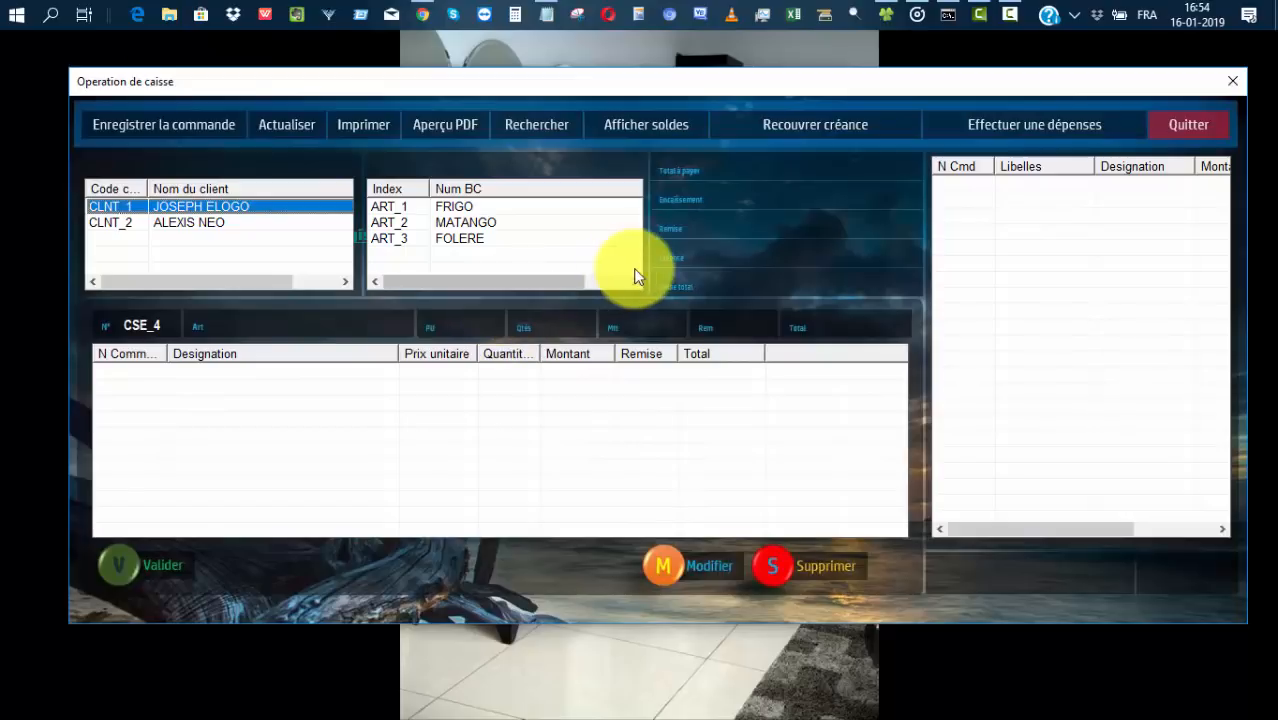
{"action": "left_click", "coordinate": [189, 205]}
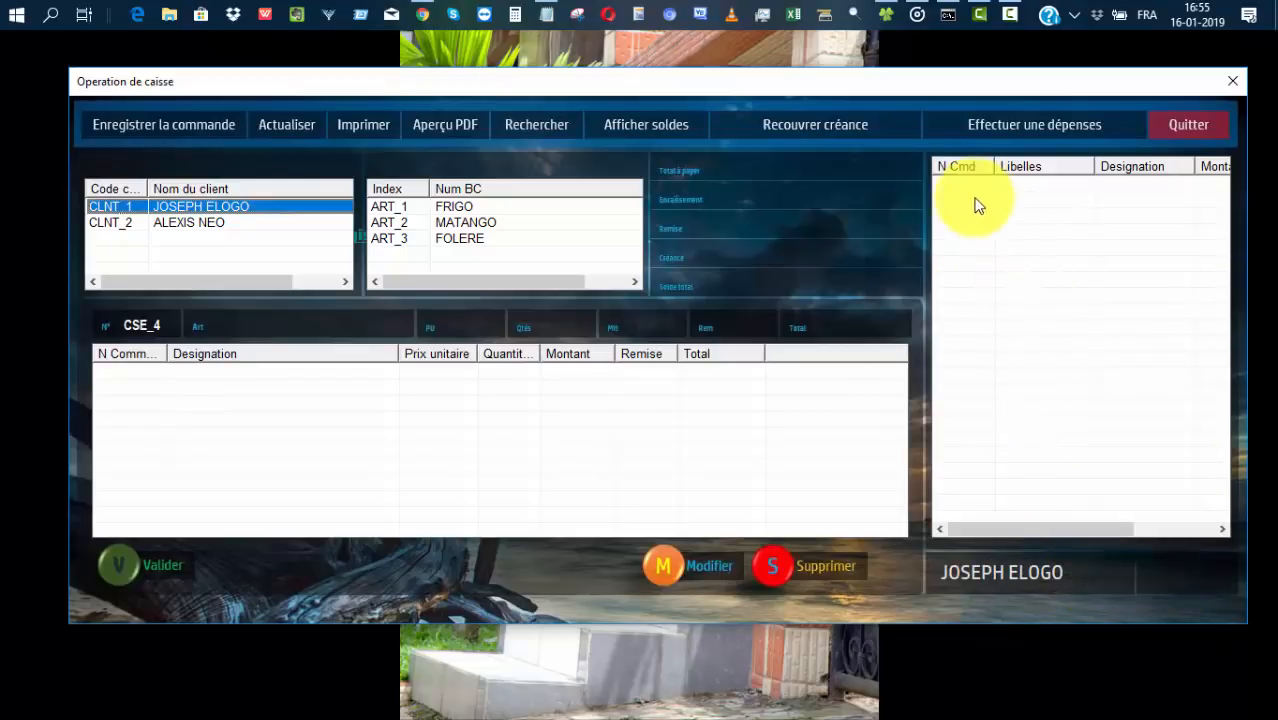
{"action": "left_click_drag", "start_coordinate": [1066, 530], "coordinate": [981, 530]}
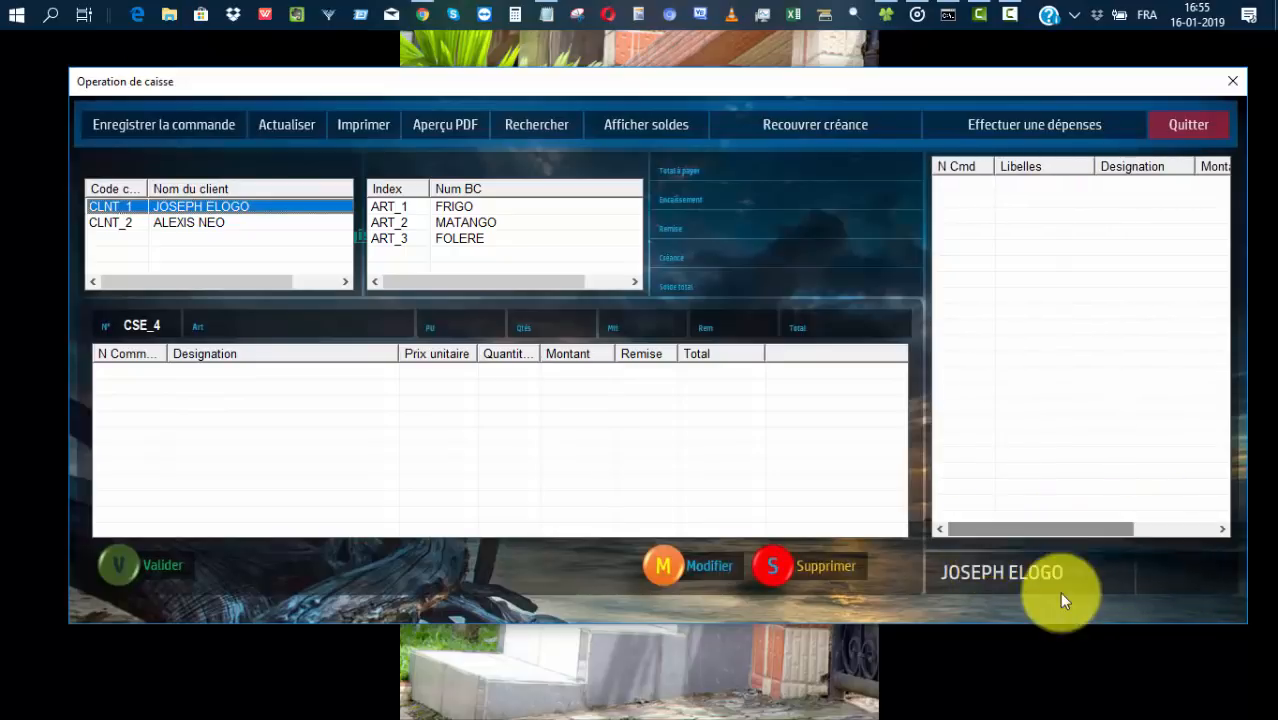
{"action": "left_click", "coordinate": [460, 208]}
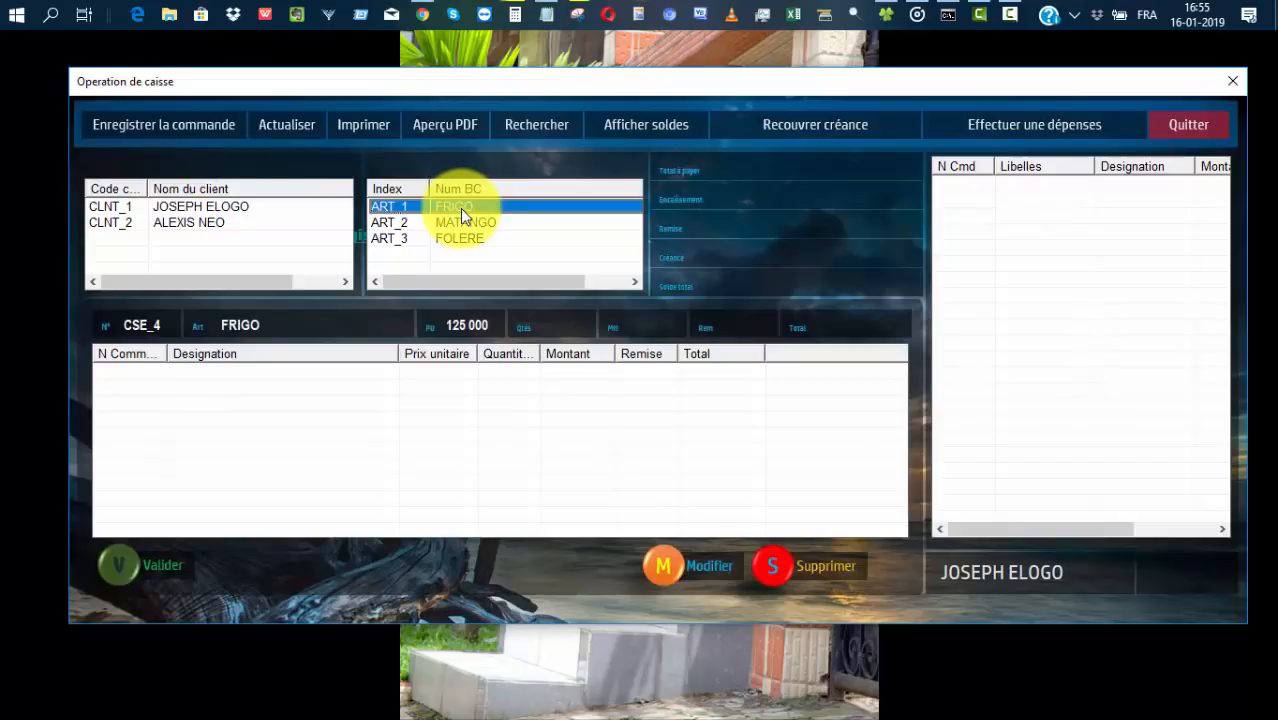
Add FRIGO to sale CSE_4 with quantity 1 and a 5 000 discount.
{"action": "left_click", "coordinate": [557, 325]}
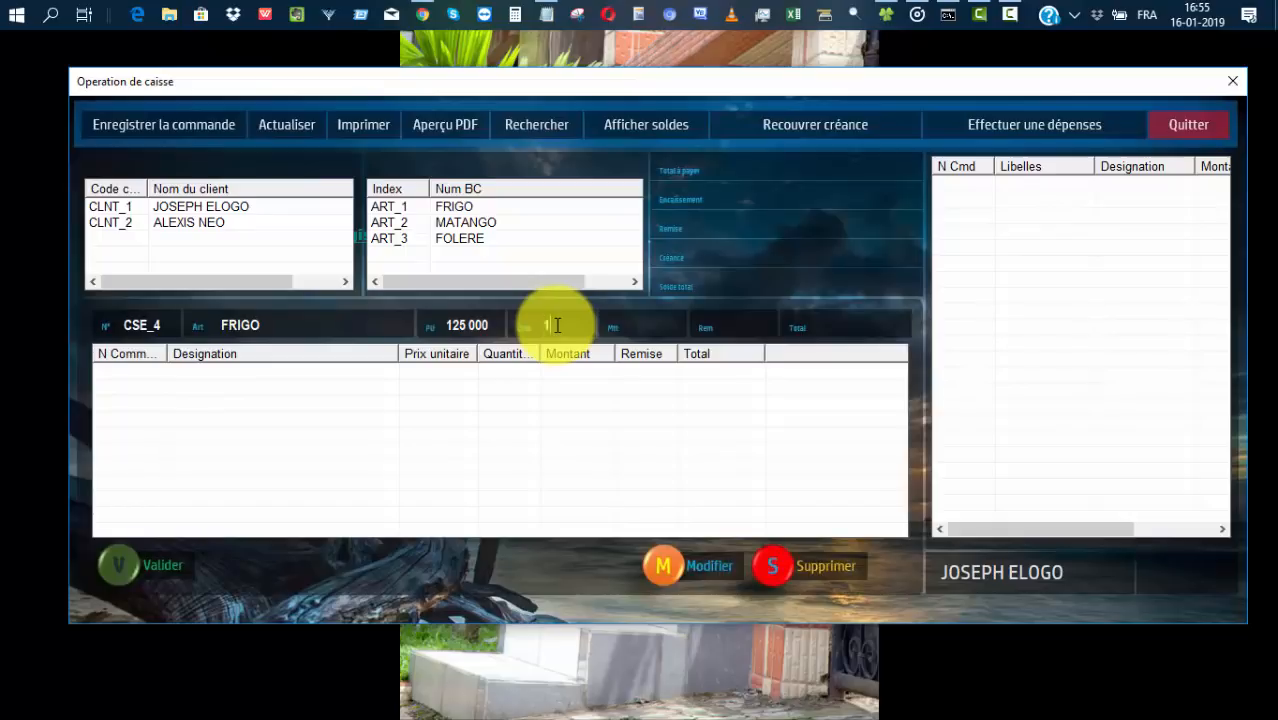
{"action": "key", "text": "Return"}
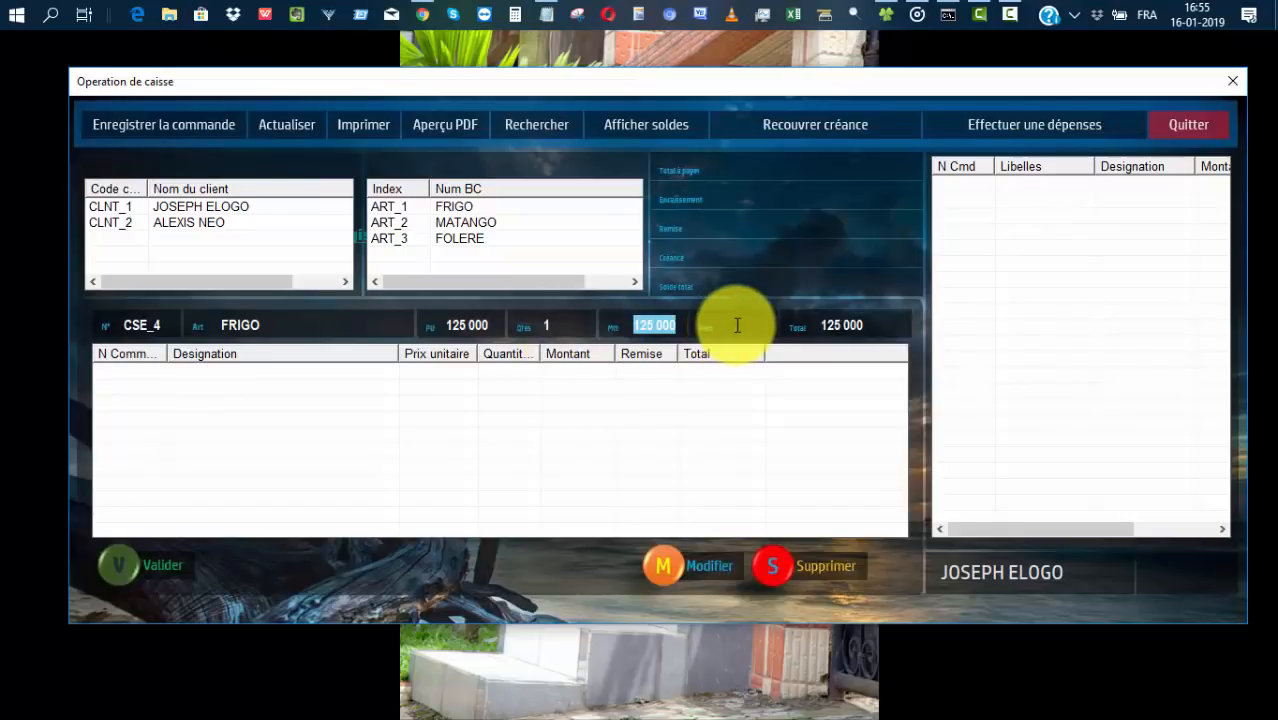
{"action": "left_click", "coordinate": [737, 325]}
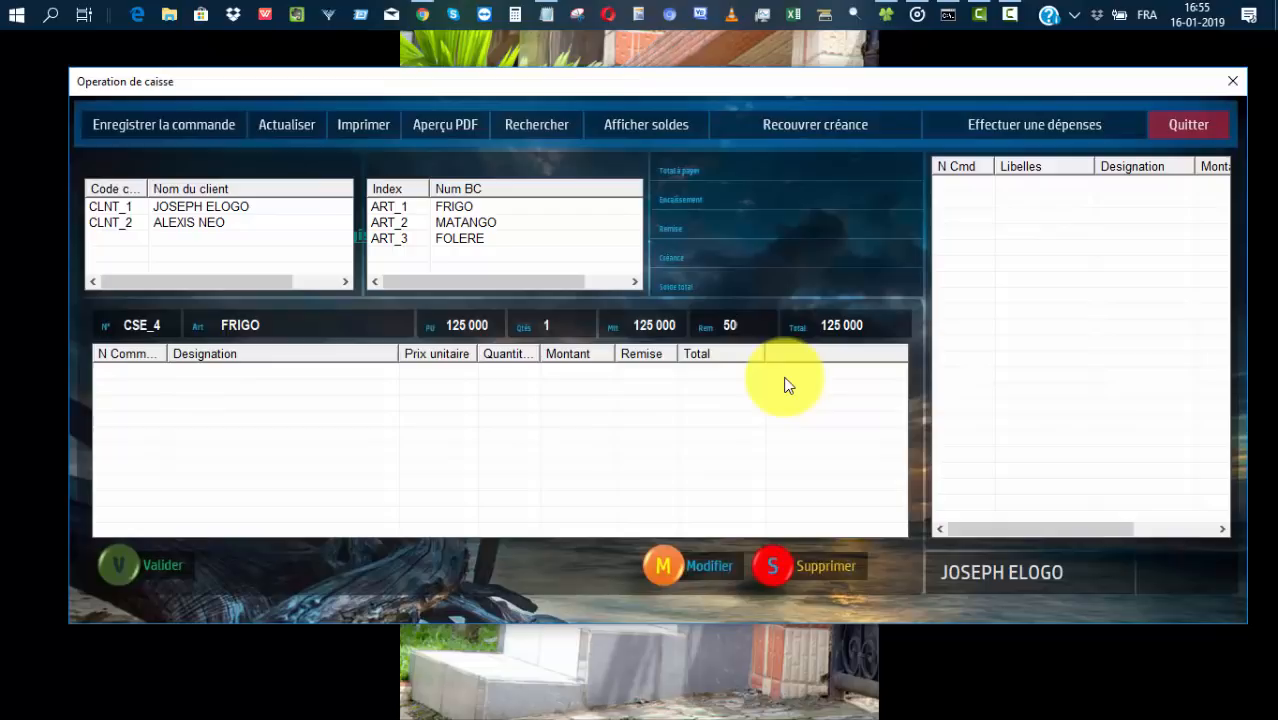
{"action": "key", "text": "Return"}
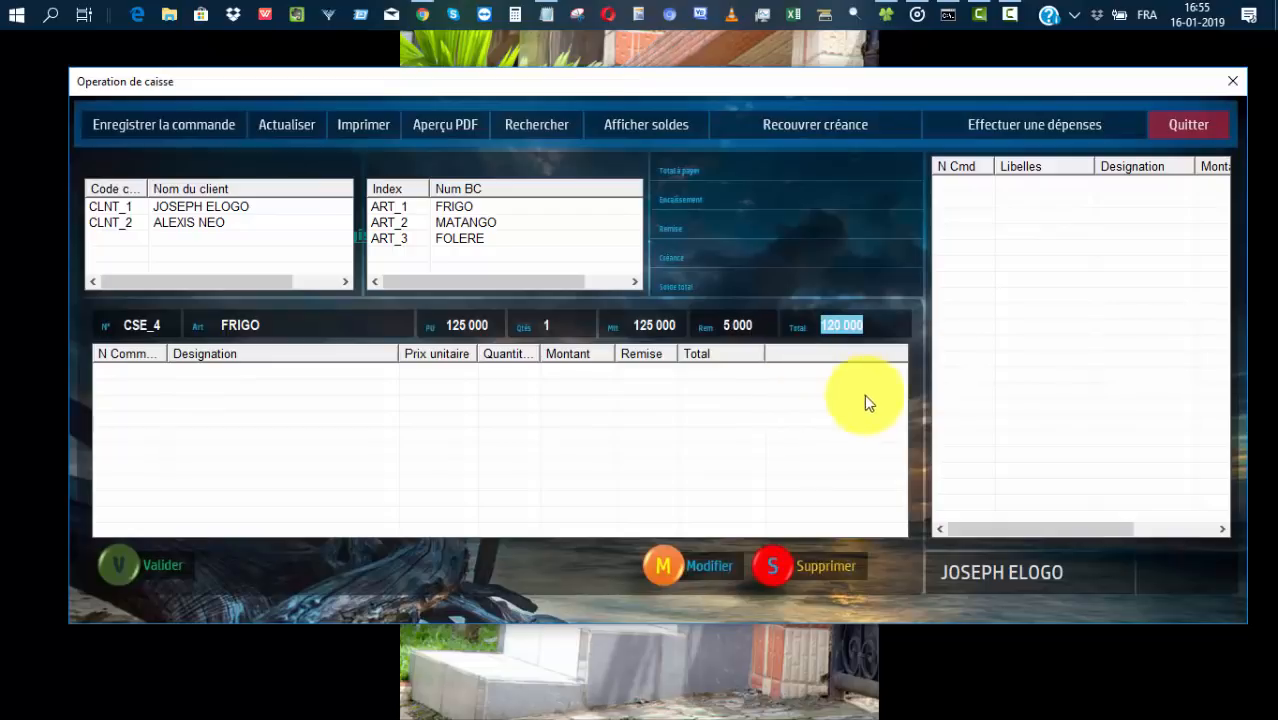
{"action": "left_click", "coordinate": [145, 564]}
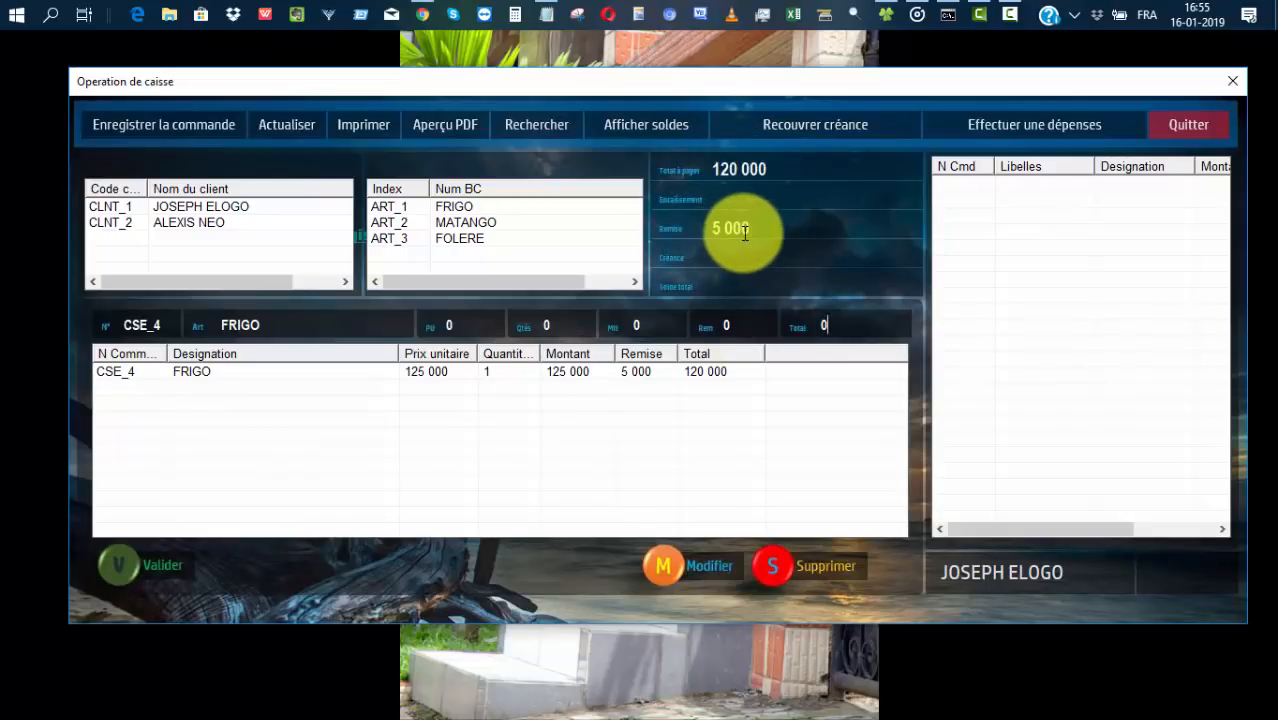
Add MATANGO with quantity 15 and a 500 discount.
{"action": "left_click", "coordinate": [455, 229]}
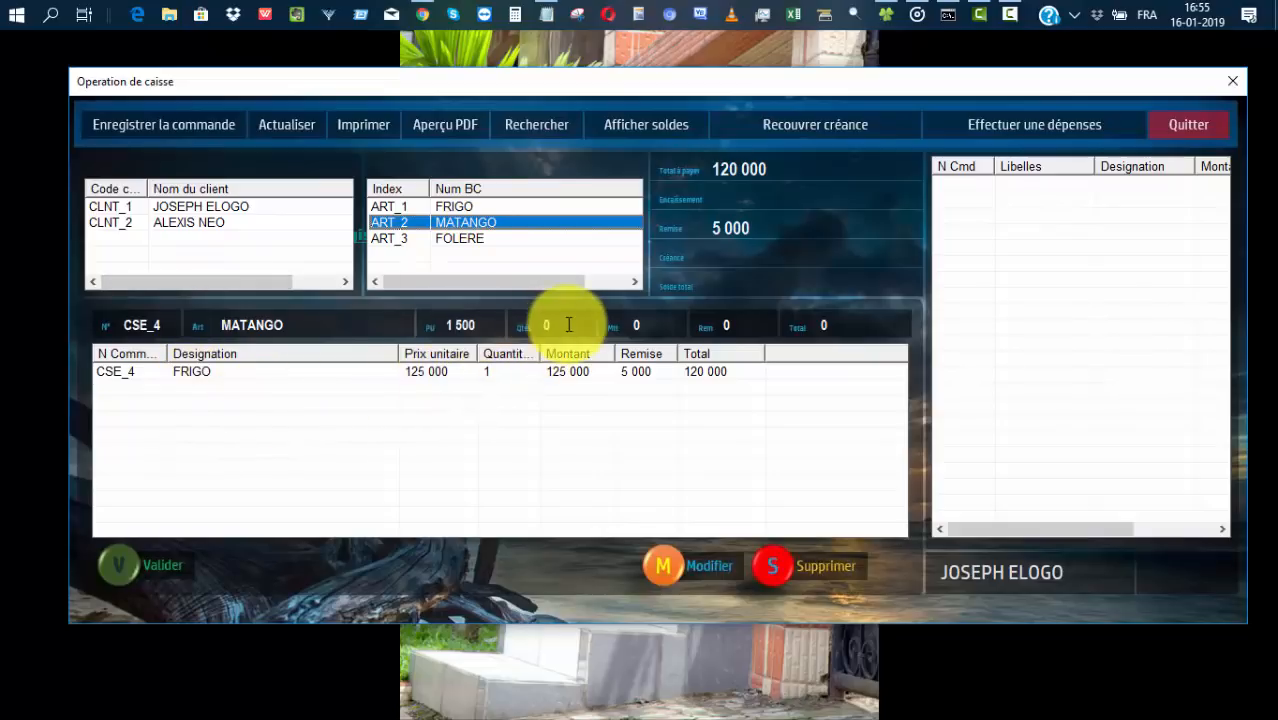
{"action": "left_click", "coordinate": [528, 325]}
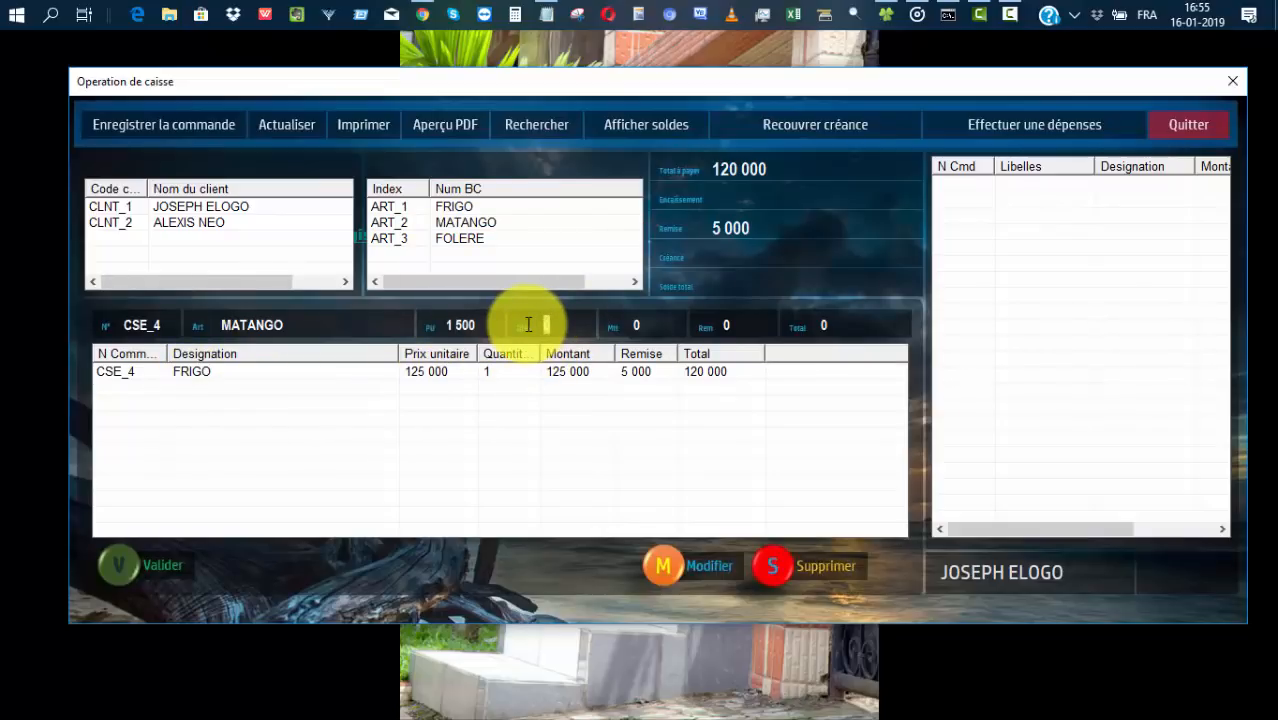
{"action": "key", "text": "Tab"}
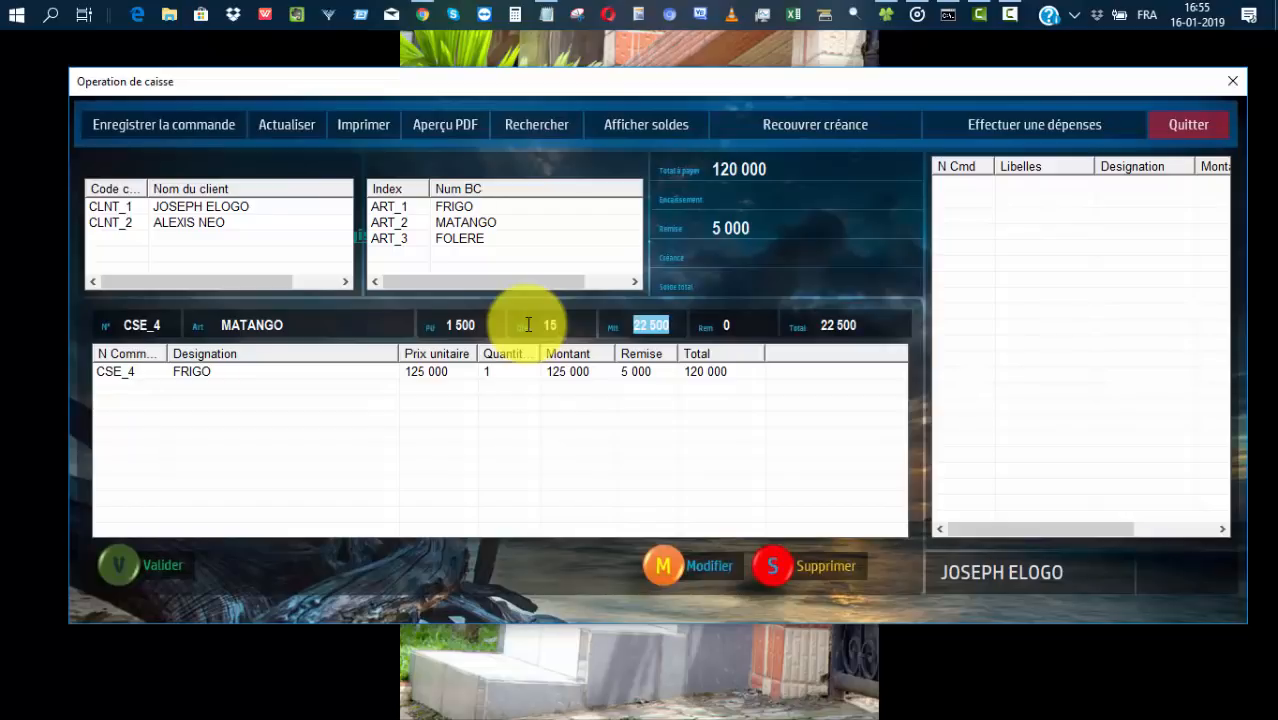
{"action": "left_click", "coordinate": [697, 325]}
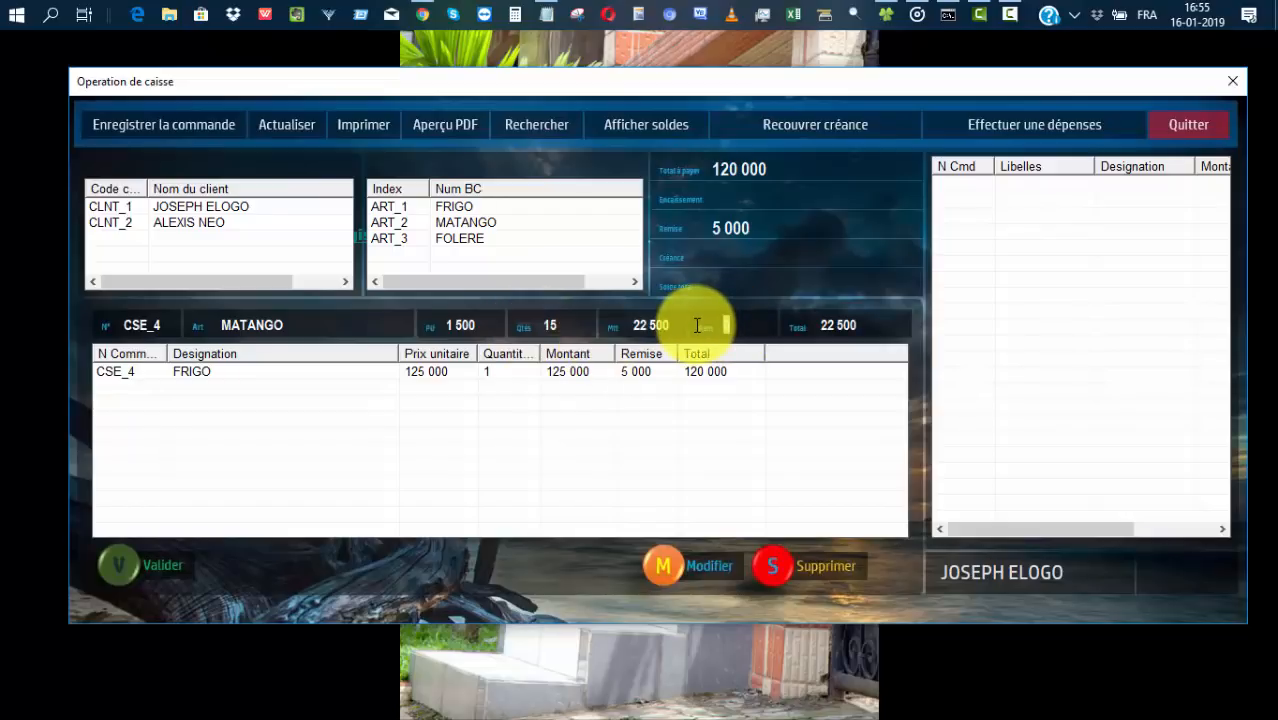
{"action": "key", "text": "Tab"}
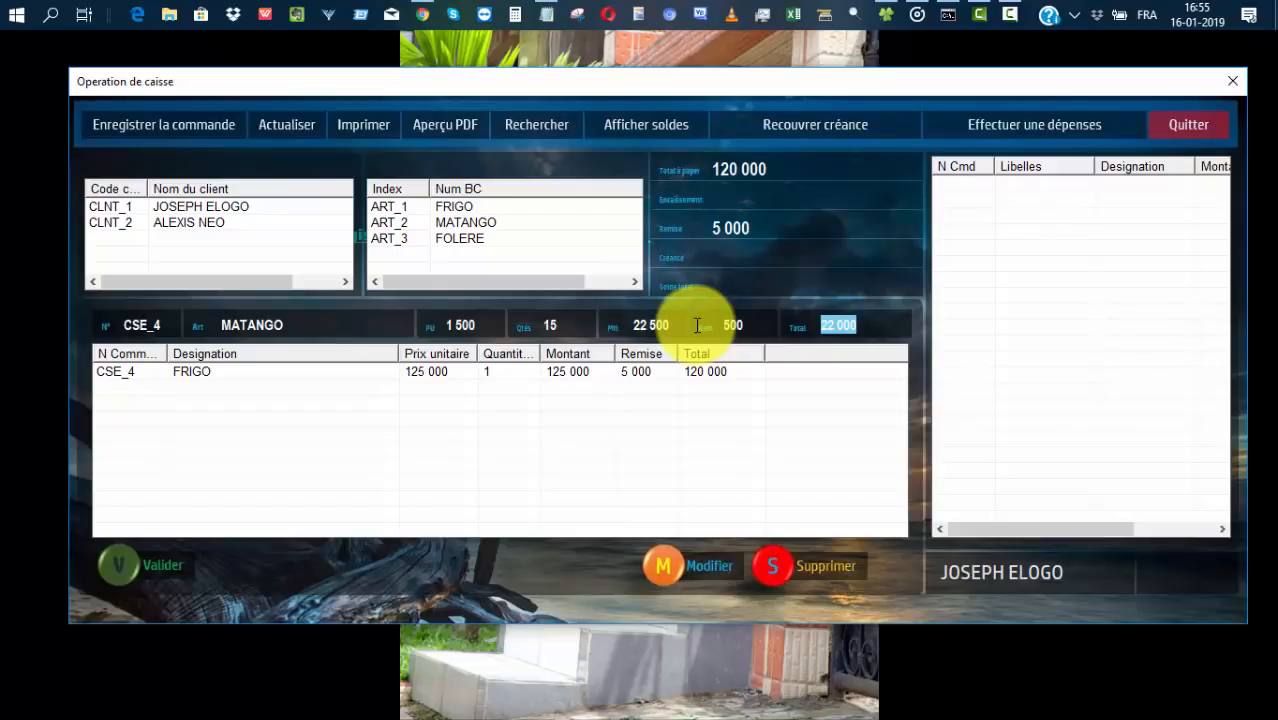
{"action": "left_click", "coordinate": [160, 560]}
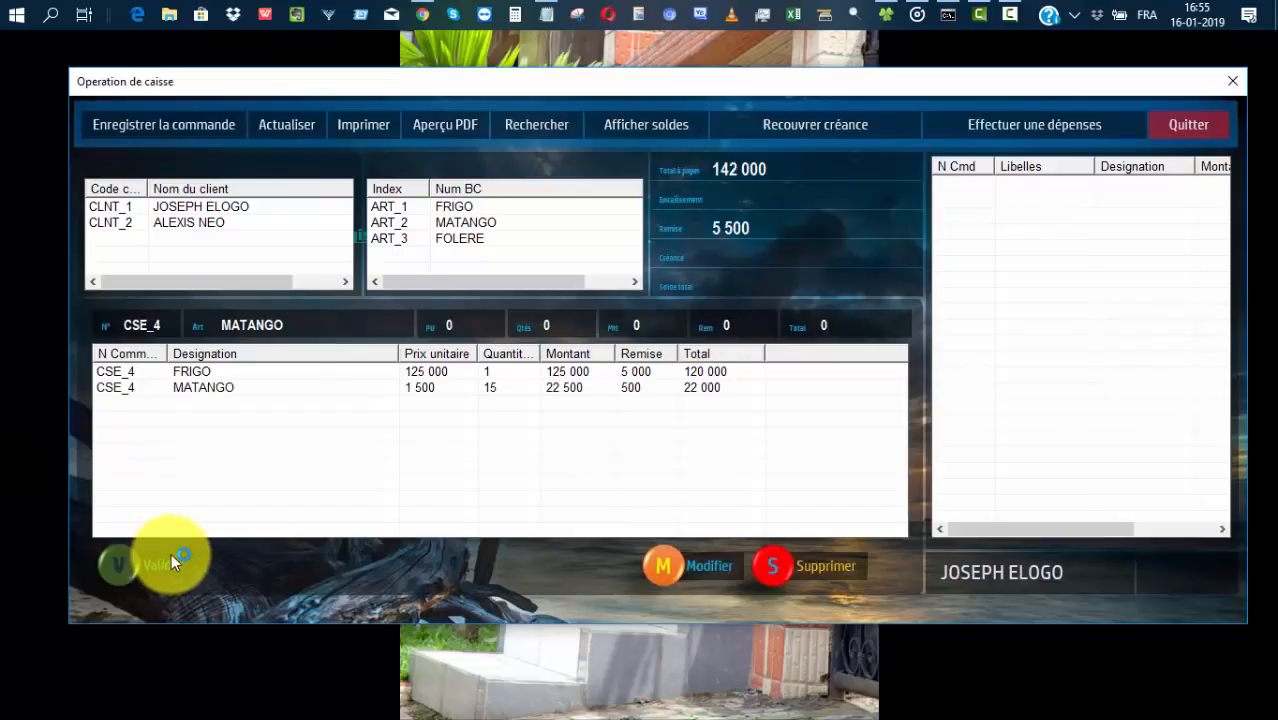
Add FOLERE with quantity 10, bringing the total to 162 000.
{"action": "left_click", "coordinate": [473, 240]}
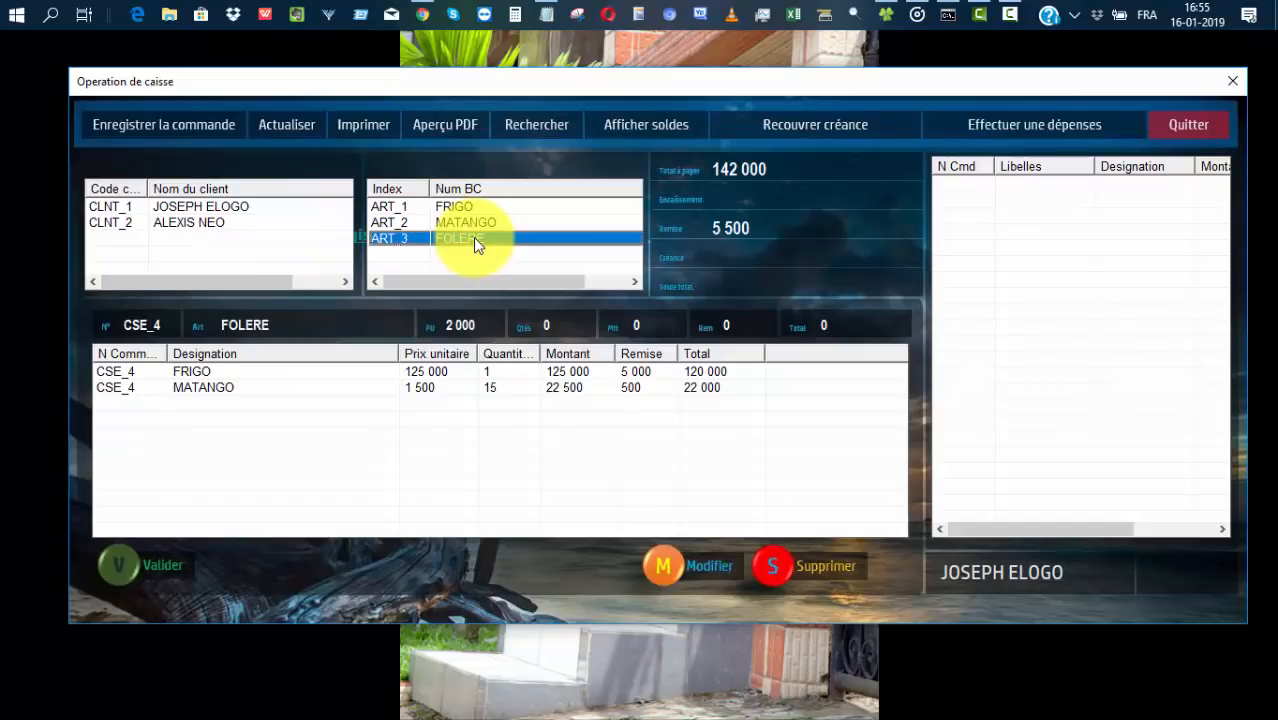
{"action": "left_click", "coordinate": [553, 323]}
{"action": "left_click_drag", "start_coordinate": [555, 323], "coordinate": [533, 323]}
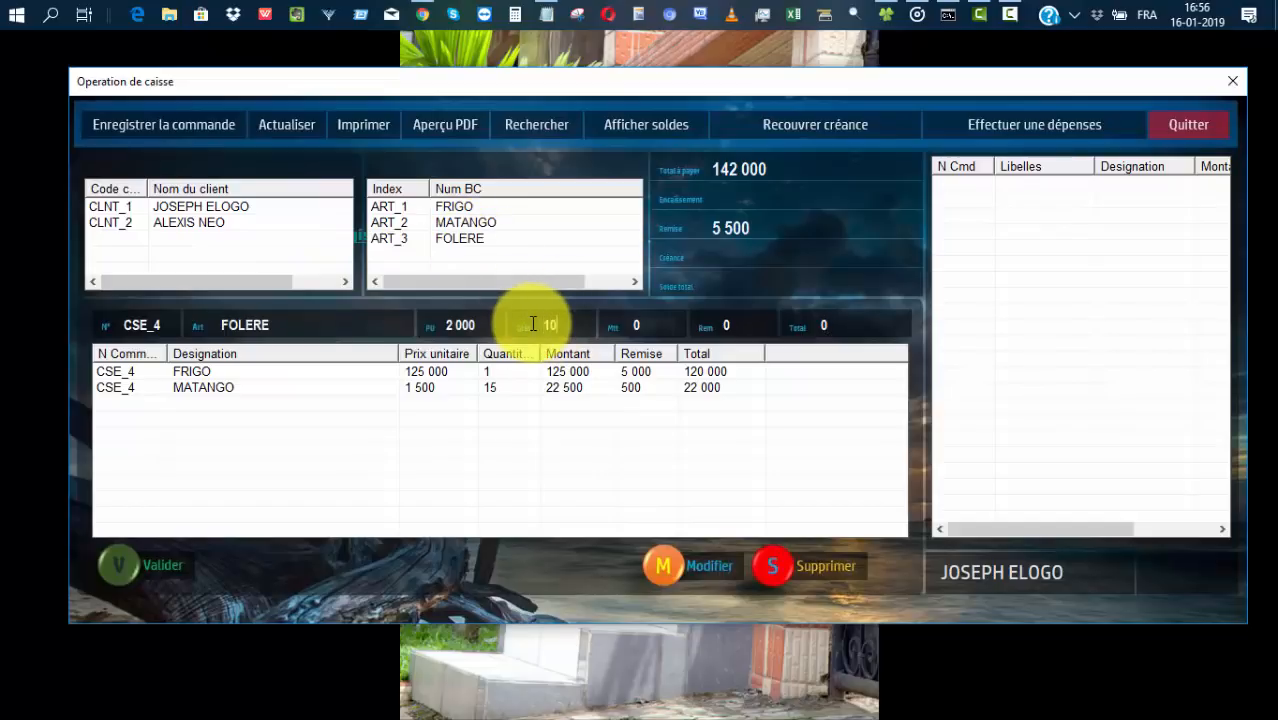
{"action": "type", "text": "10"}
{"action": "key", "text": "Tab"}
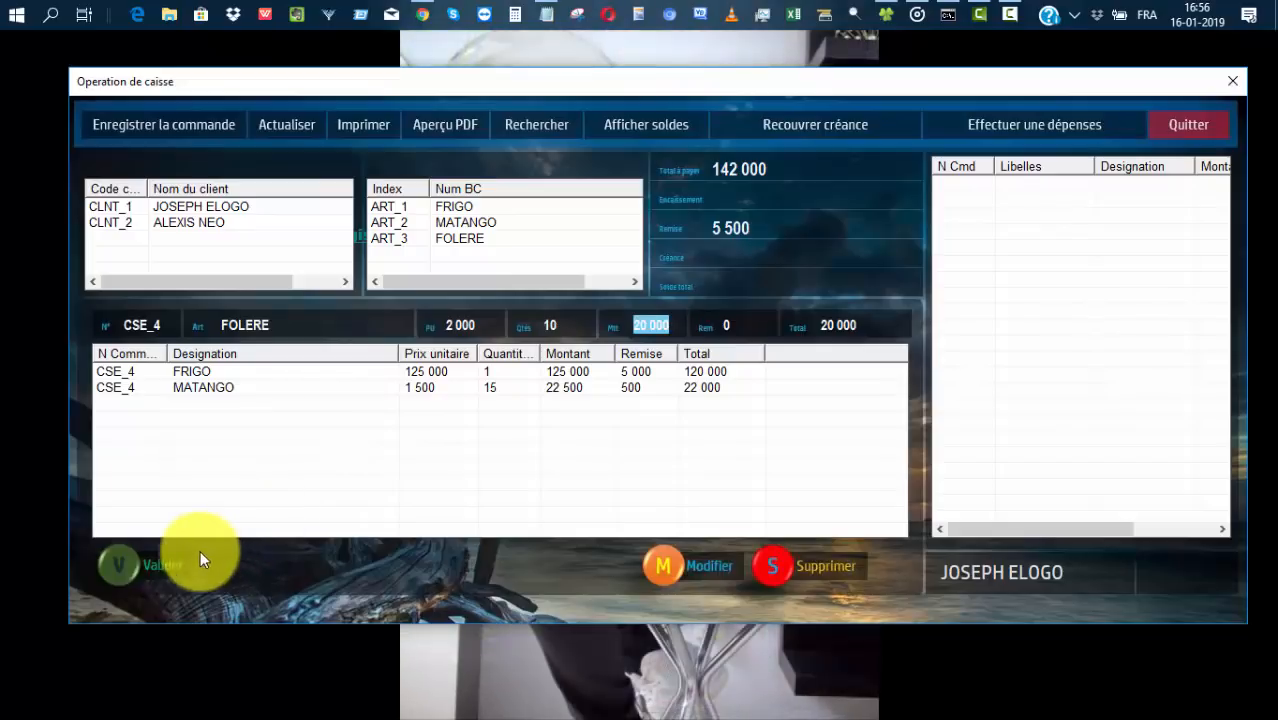
{"action": "left_click", "coordinate": [148, 567]}
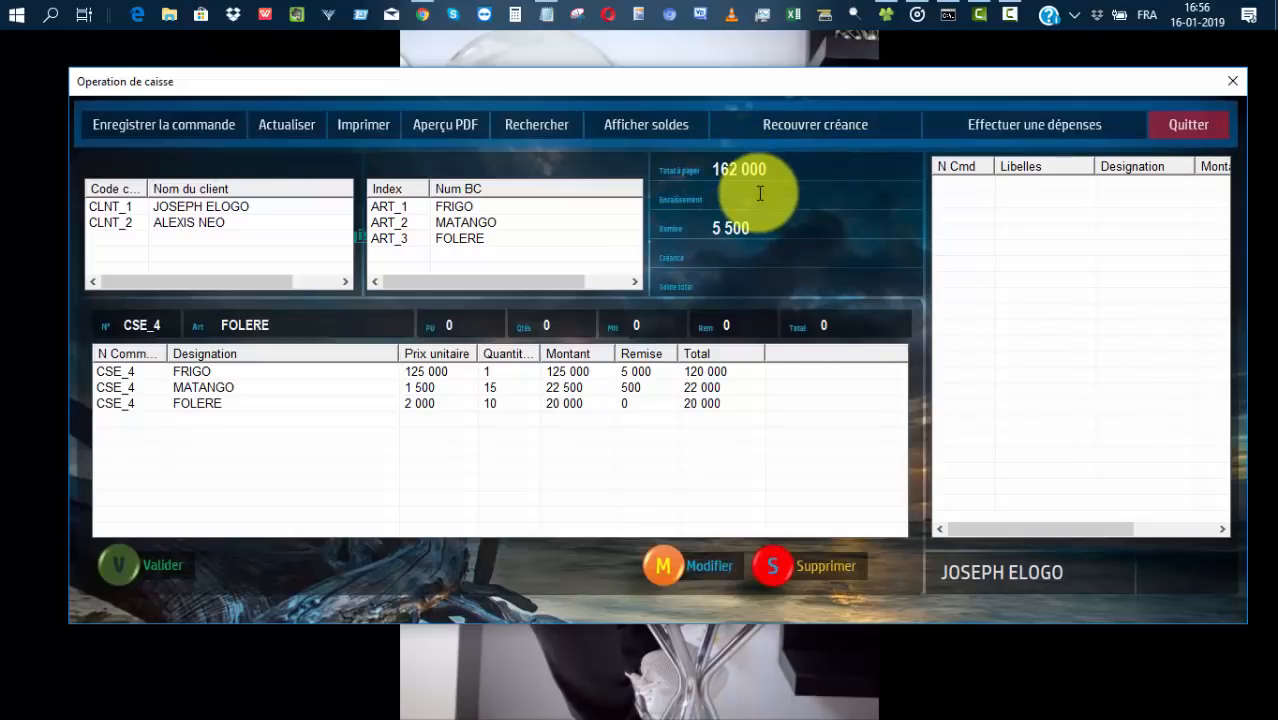
Record 150 000 received in Encaissement, leaving 12 000 still owed.
{"action": "left_click", "coordinate": [760, 193]}
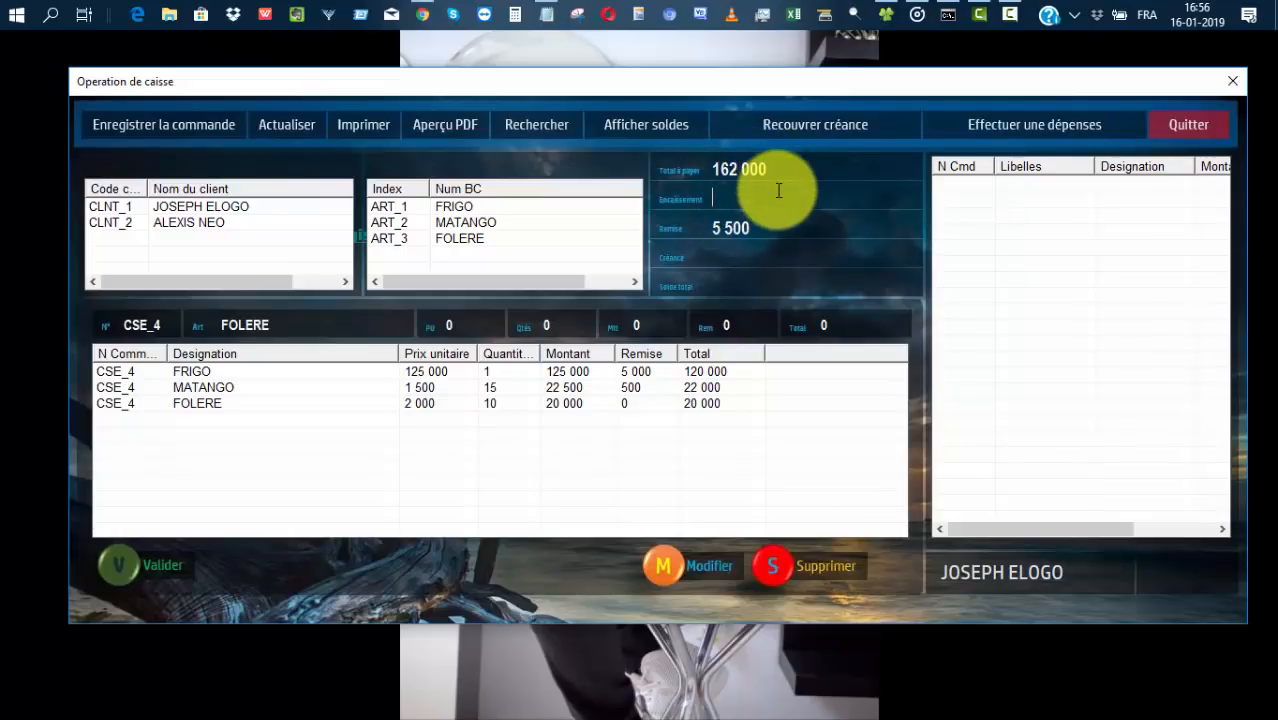
{"action": "type", "text": "150 000"}
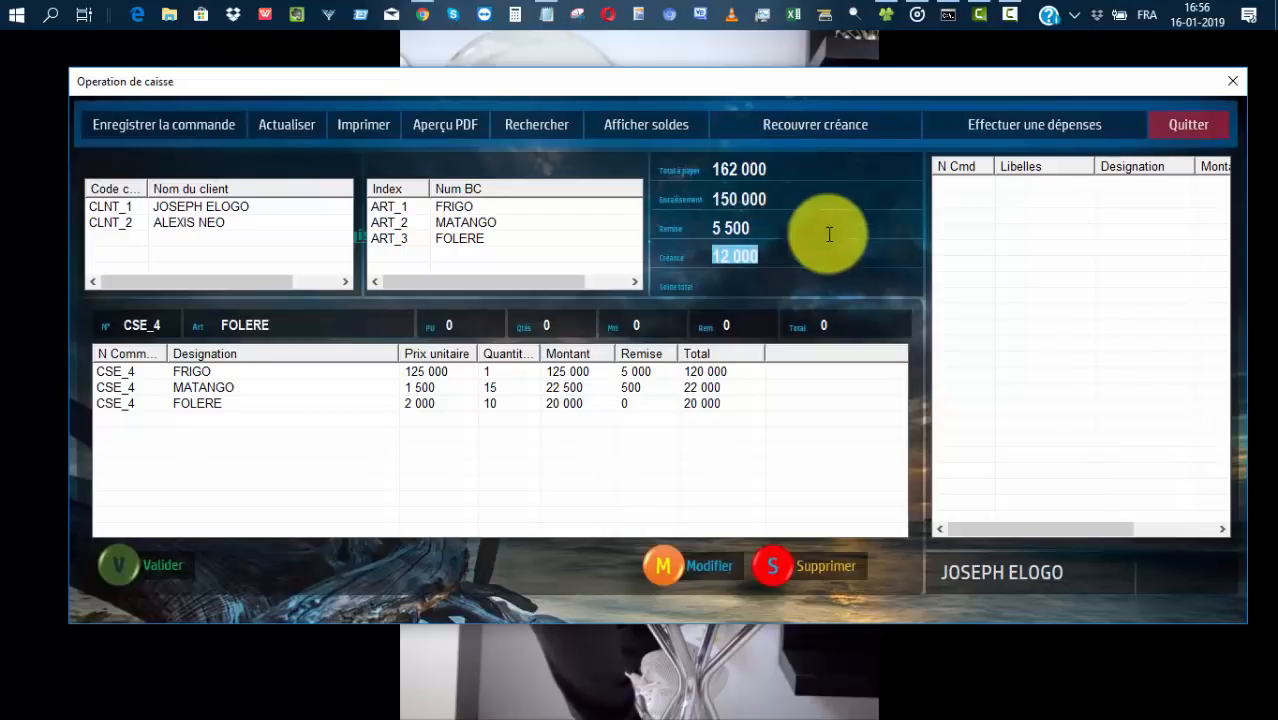
{"action": "left_click", "coordinate": [759, 261]}
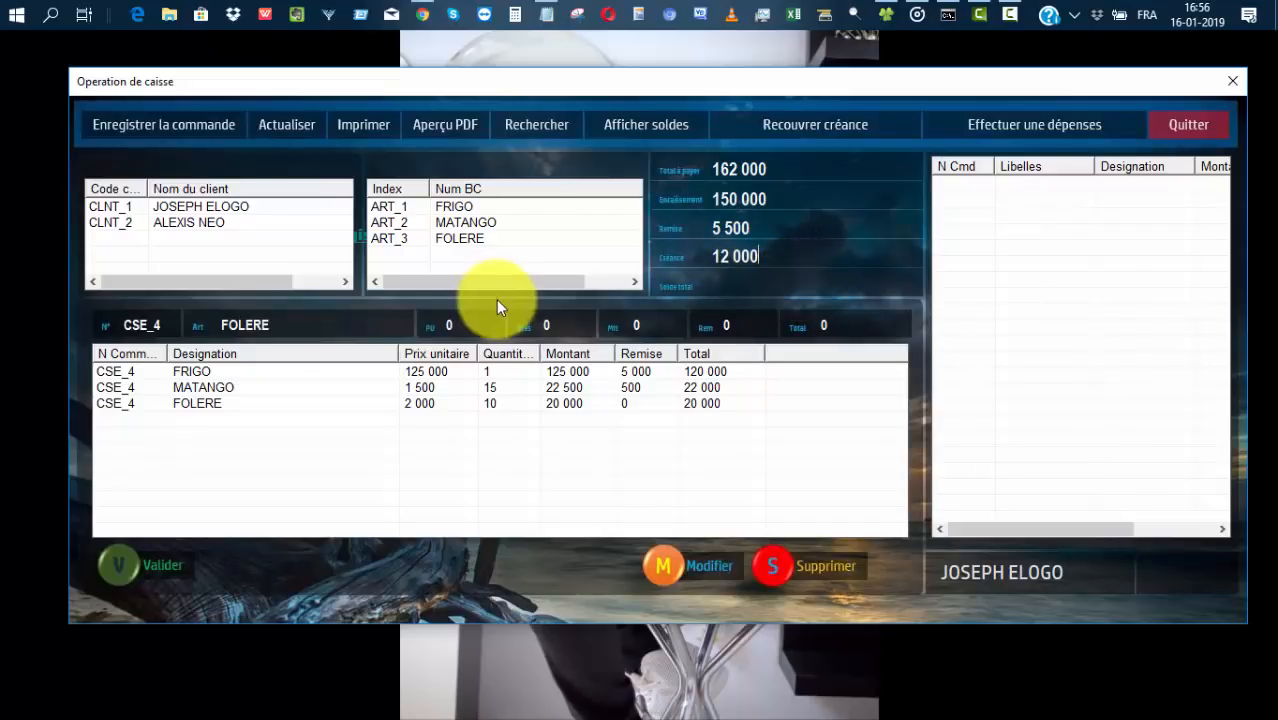
Save and validate the CSE_4 order, acknowledging the success message.
{"action": "left_click", "coordinate": [205, 131]}
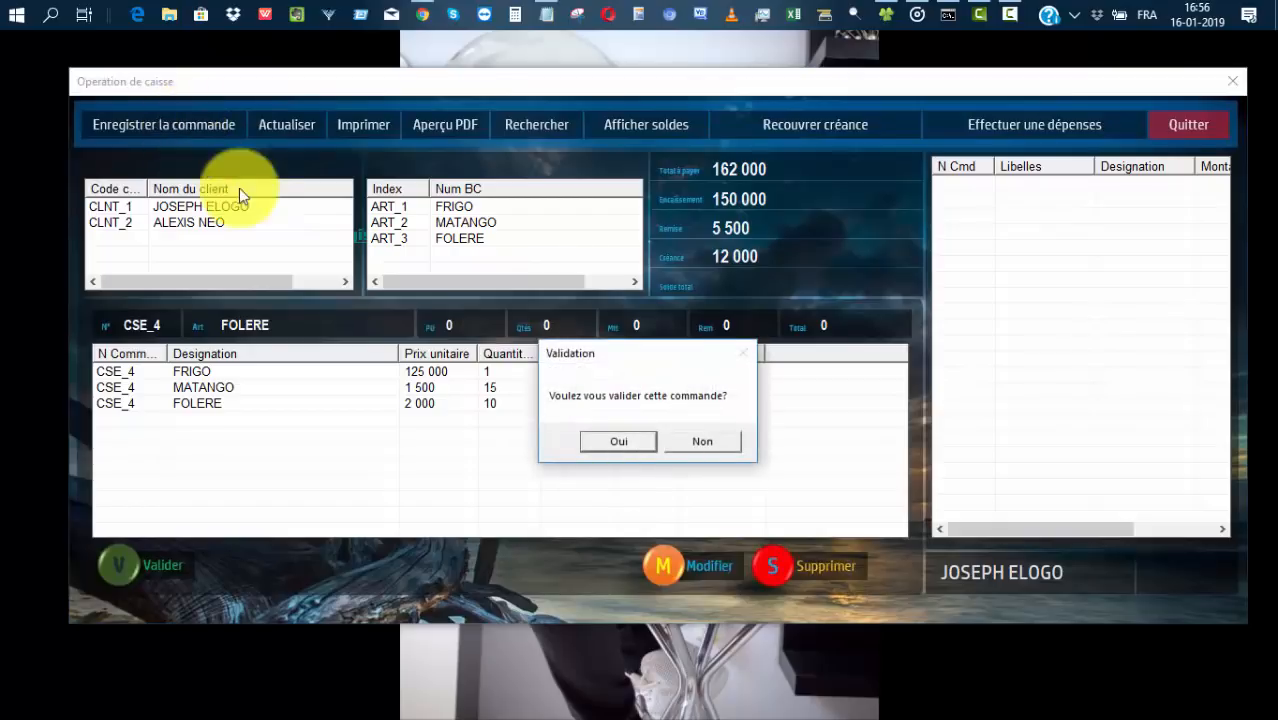
{"action": "left_click", "coordinate": [618, 442]}
{"action": "left_click", "coordinate": [712, 452]}
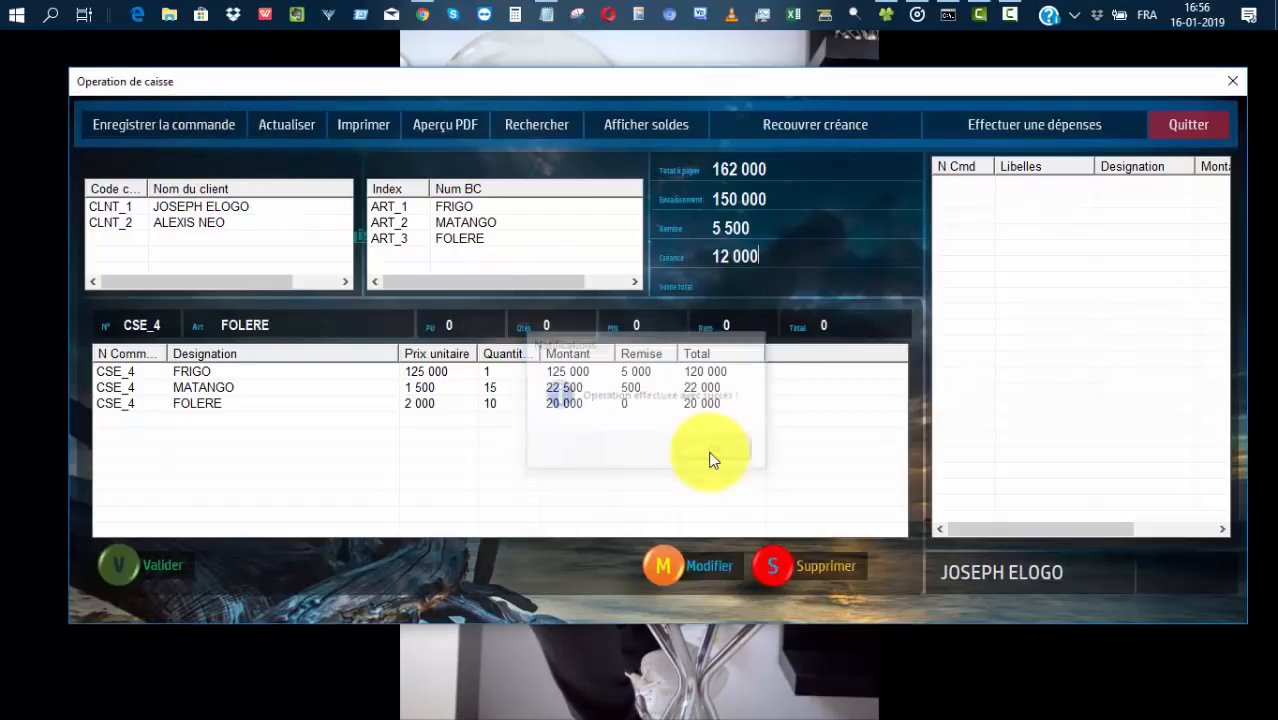
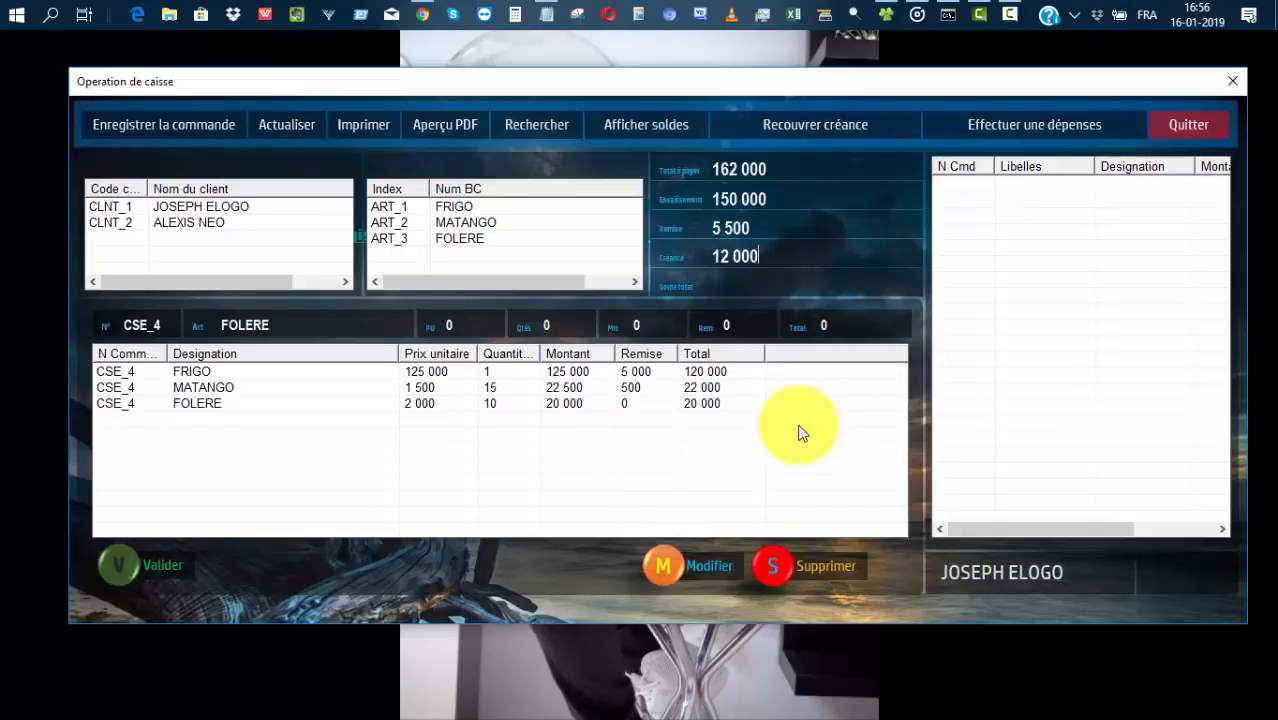
Open the debt-recovery form and load the first client's CSE_4 history with its -12 000 balance.
{"action": "left_click", "coordinate": [815, 126]}
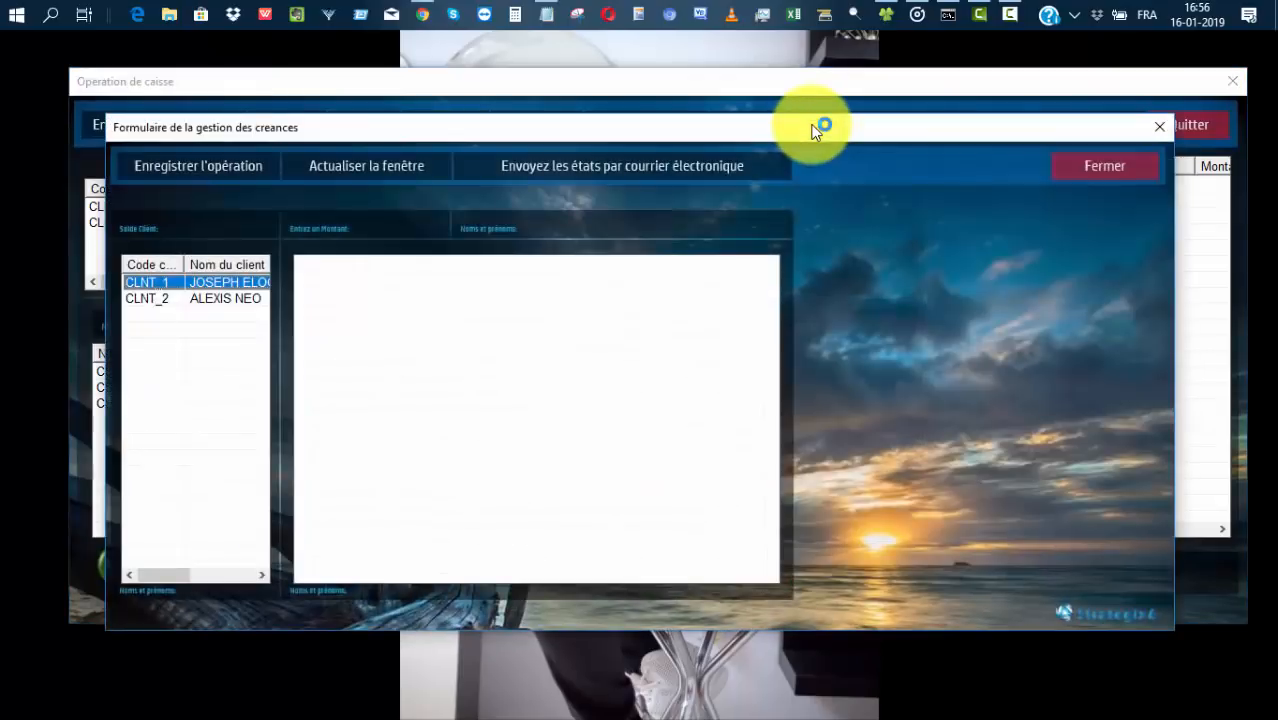
{"action": "left_click", "coordinate": [221, 284]}
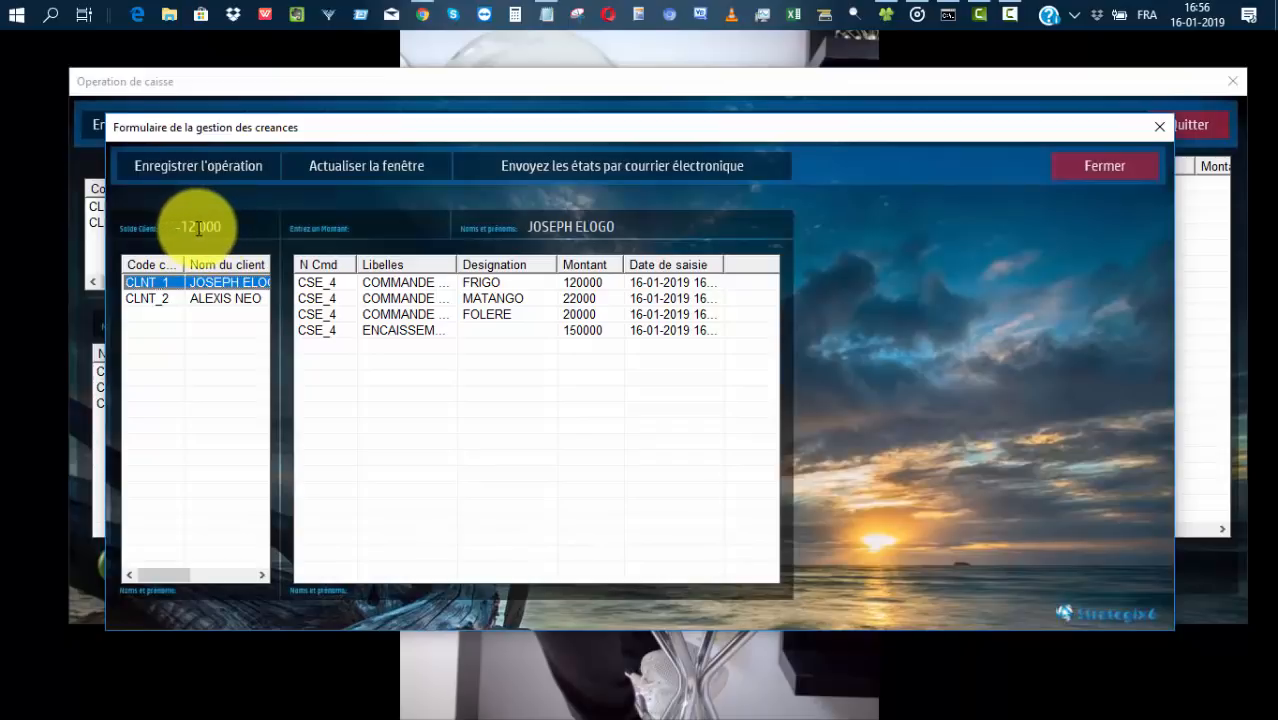
Widen the Libelles, Designation and Date de saisie columns, then bring up the statement e-mail form.
{"action": "double_click", "coordinate": [457, 264]}
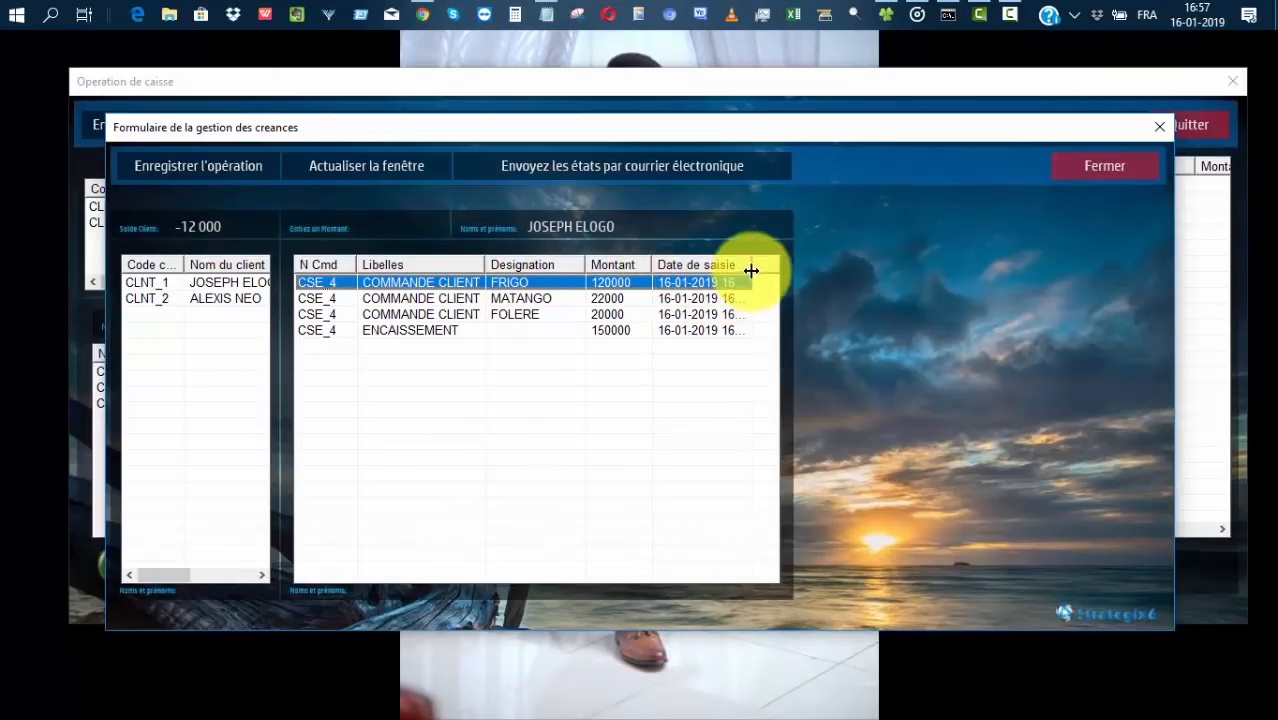
{"action": "left_click_drag", "start_coordinate": [751, 270], "coordinate": [795, 270]}
{"action": "left_click_drag", "start_coordinate": [604, 573], "coordinate": [636, 574]}
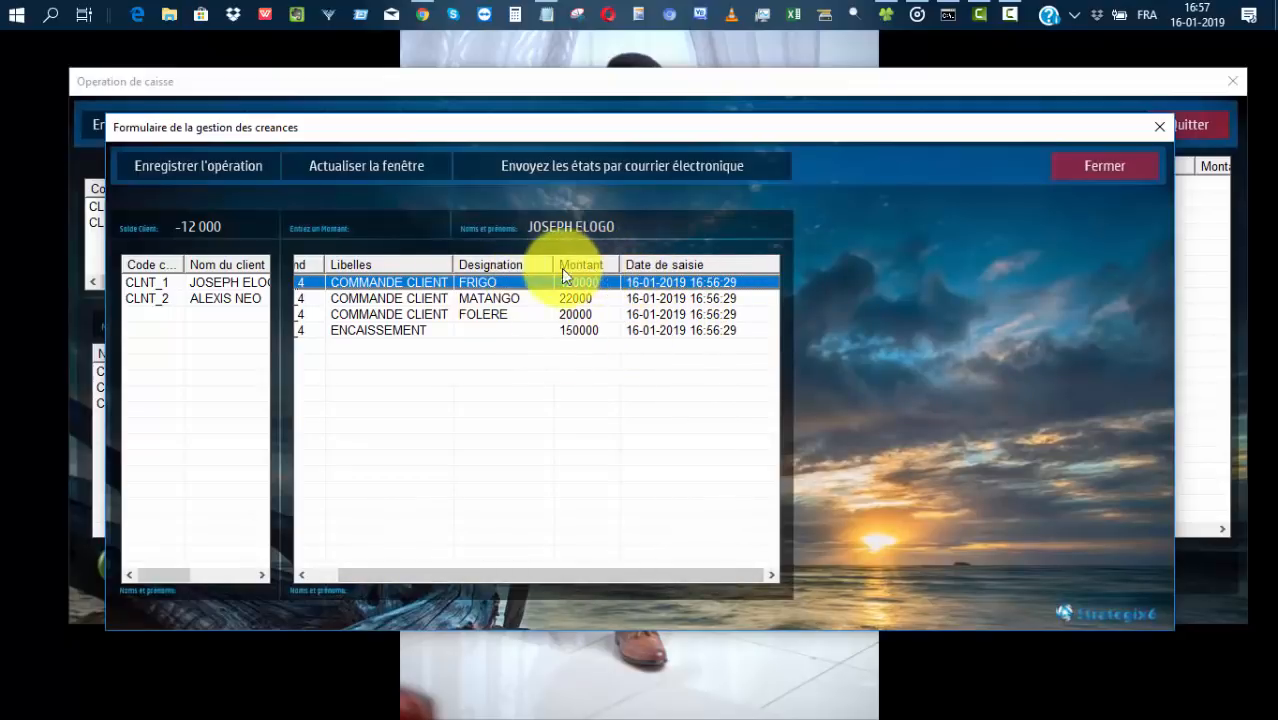
{"action": "mouse_move", "coordinate": [458, 262]}
{"action": "left_mouse_down"}
{"action": "mouse_move", "coordinate": [488, 265]}
{"action": "mouse_move", "coordinate": [473, 263]}
{"action": "left_mouse_up"}
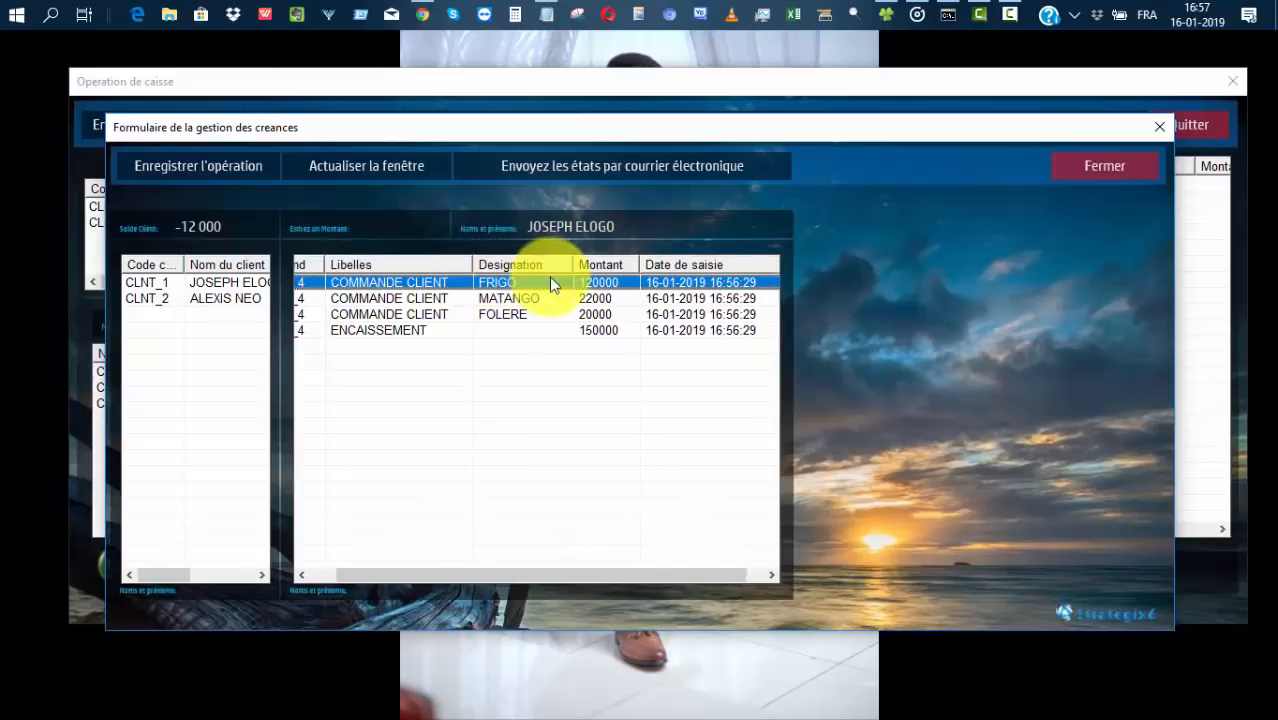
{"action": "left_click_drag", "start_coordinate": [567, 260], "coordinate": [614, 264]}
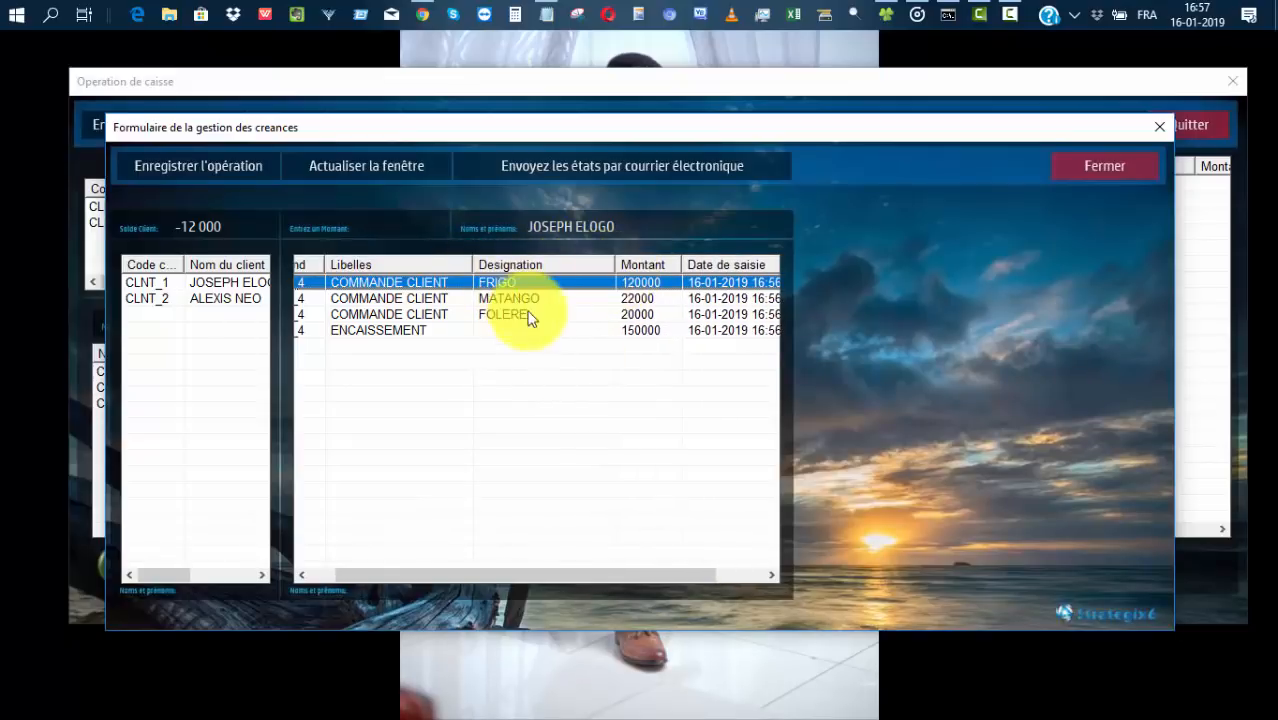
{"action": "left_click_drag", "start_coordinate": [513, 575], "coordinate": [428, 579]}
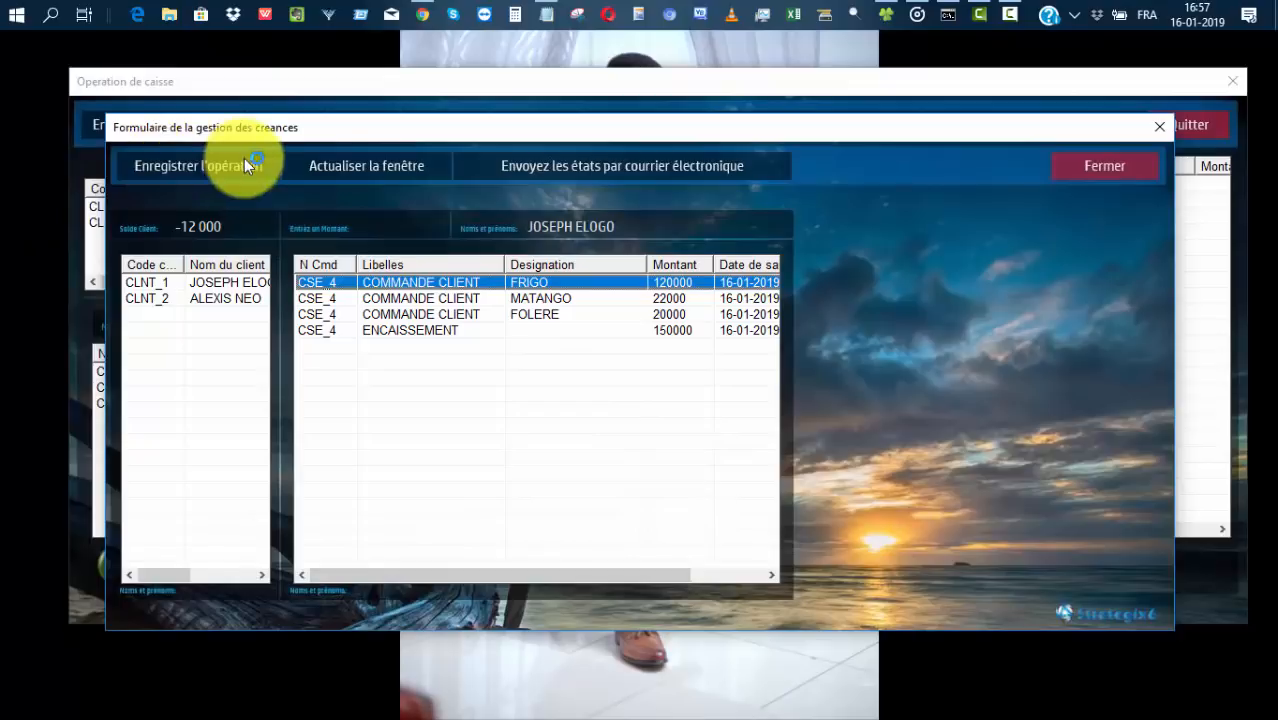
{"action": "left_click", "coordinate": [607, 168]}
Draft the e-mail with subject 'votre relevé de compte' and a 'Bonjour,' greeting in the body.
{"action": "left_click", "coordinate": [498, 227]}
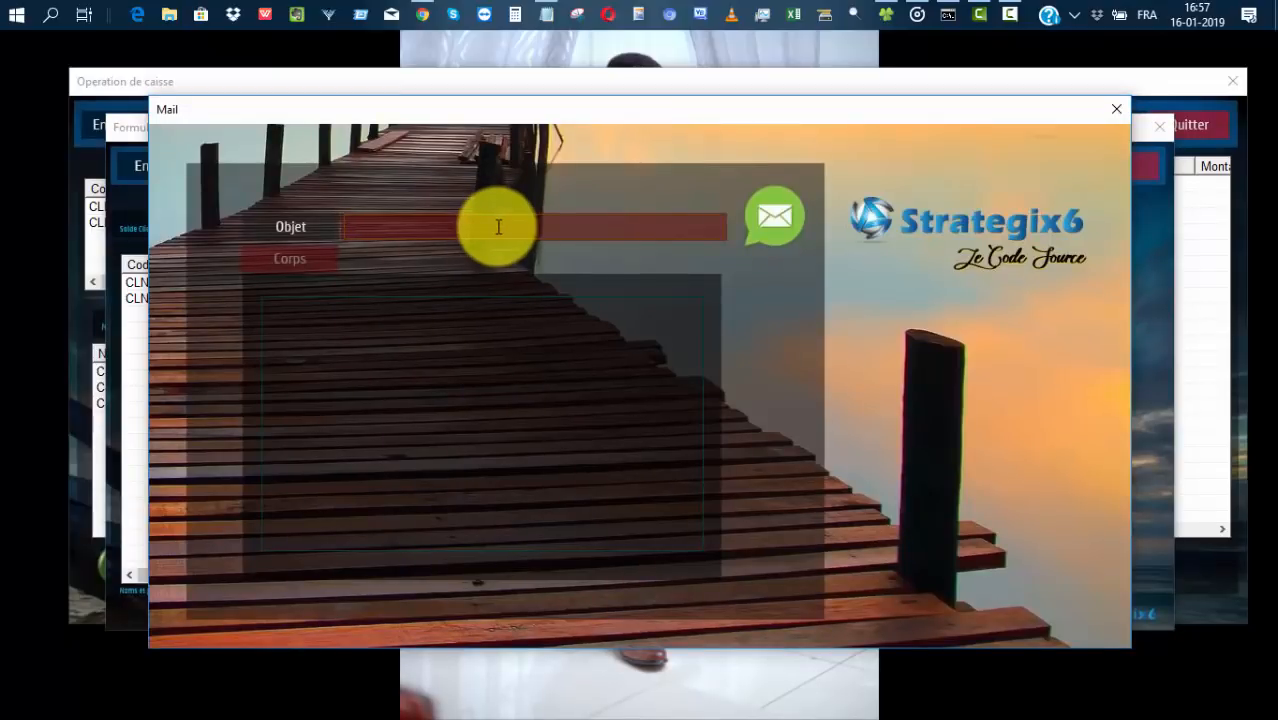
{"action": "type", "text": "votre relevé de compte"}
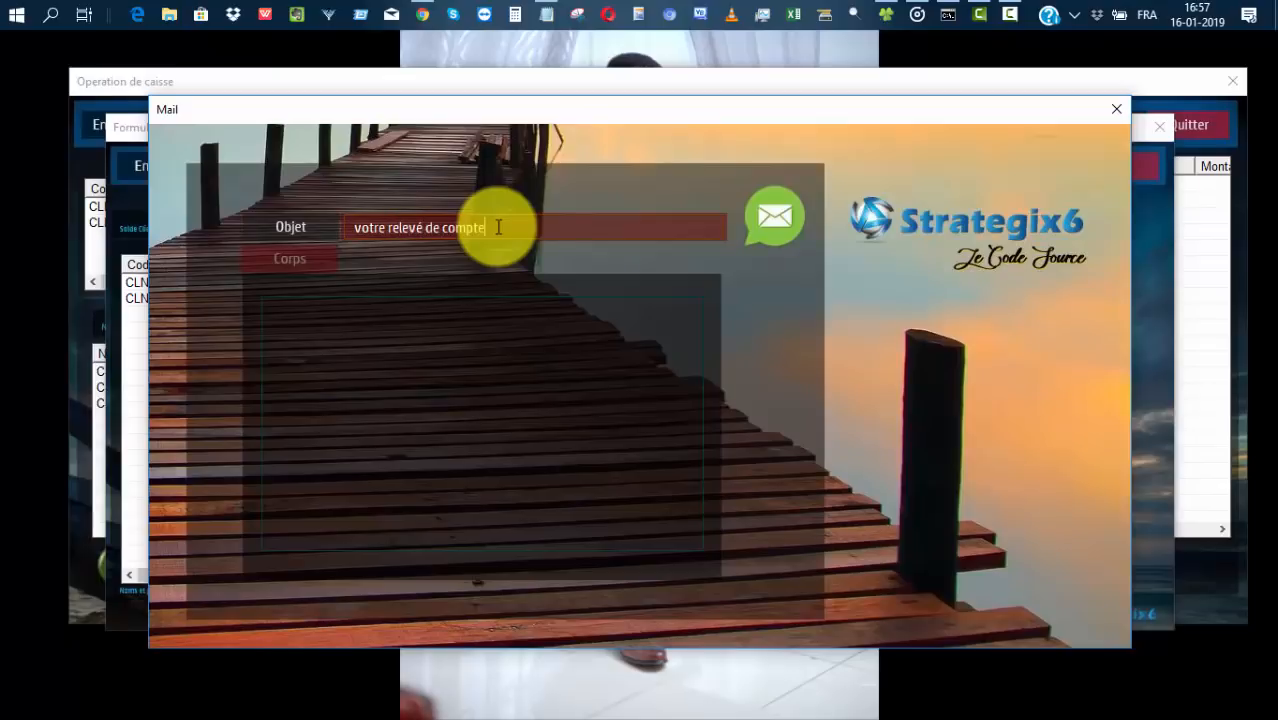
{"action": "left_click", "coordinate": [500, 334]}
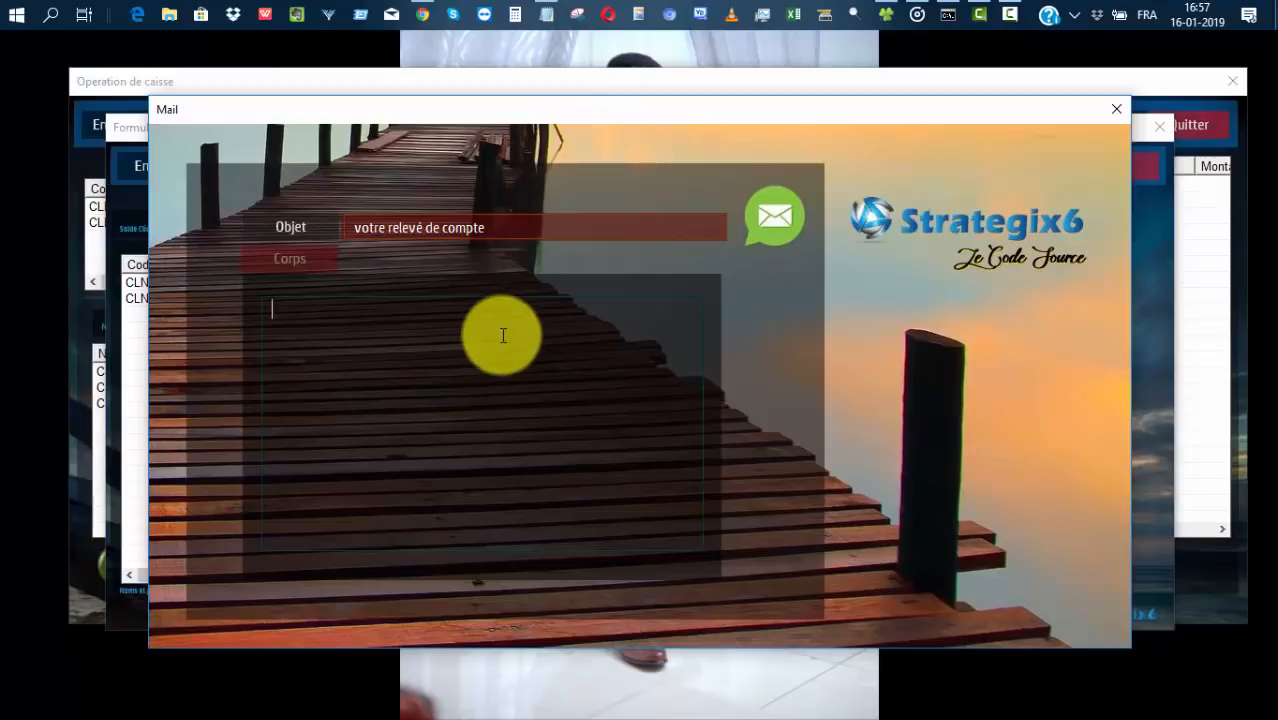
{"action": "type", "text": "Bienvouloir"}
{"action": "key", "text": "BackSpace"}
{"action": "key", "text": "BackSpace"}
{"action": "key", "text": "BackSpace"}
{"action": "key", "text": "BackSpace"}
{"action": "key", "text": "BackSpace"}
{"action": "key", "text": "BackSpace"}
{"action": "key", "text": "BackSpace"}
{"action": "type", "text": "vou"}
{"action": "key", "text": "BackSpace"}
{"action": "key", "text": "BackSpace"}
{"action": "key", "text": "BackSpace"}
{"action": "key", "text": "BackSpace"}
{"action": "key", "text": "BackSpace"}
{"action": "key", "text": "BackSpace"}
{"action": "key", "text": "BackSpace"}
{"action": "type", "text": "onjour,"}
{"action": "key", "text": "shift+Tab"}
{"action": "type", "text": "bien vouloir"}
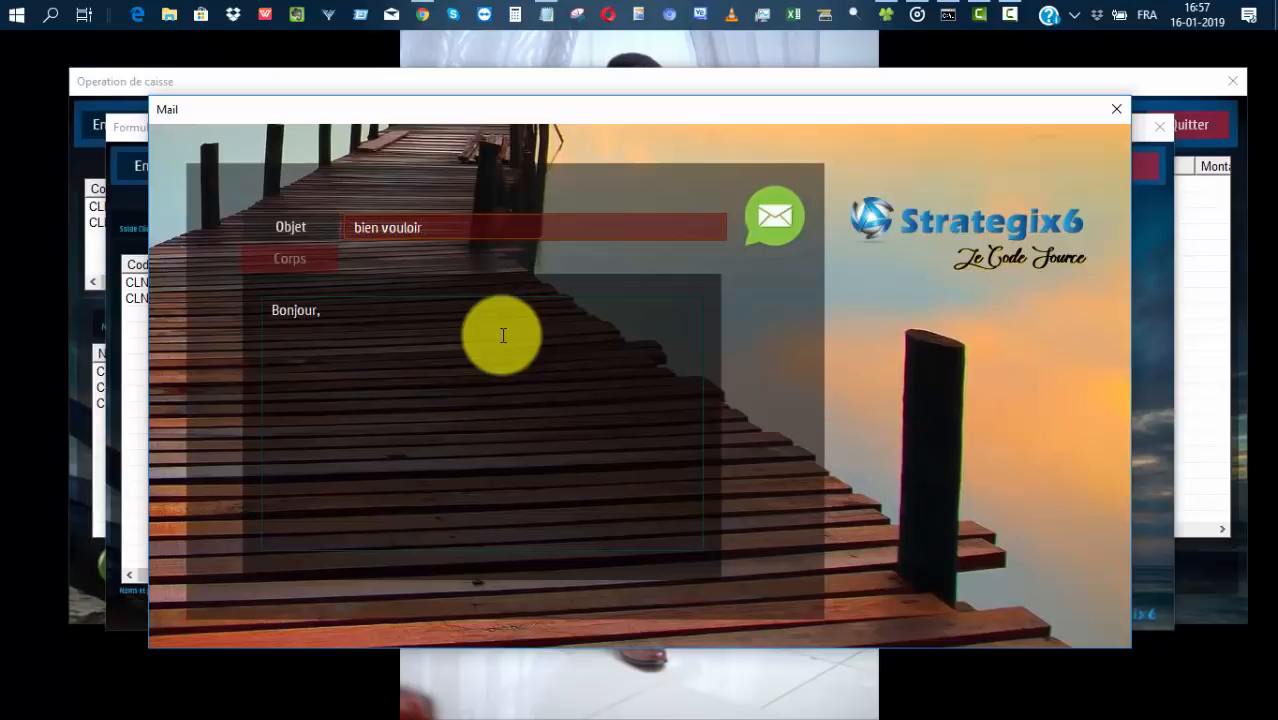
{"action": "type", "text": " recevoir vo"}
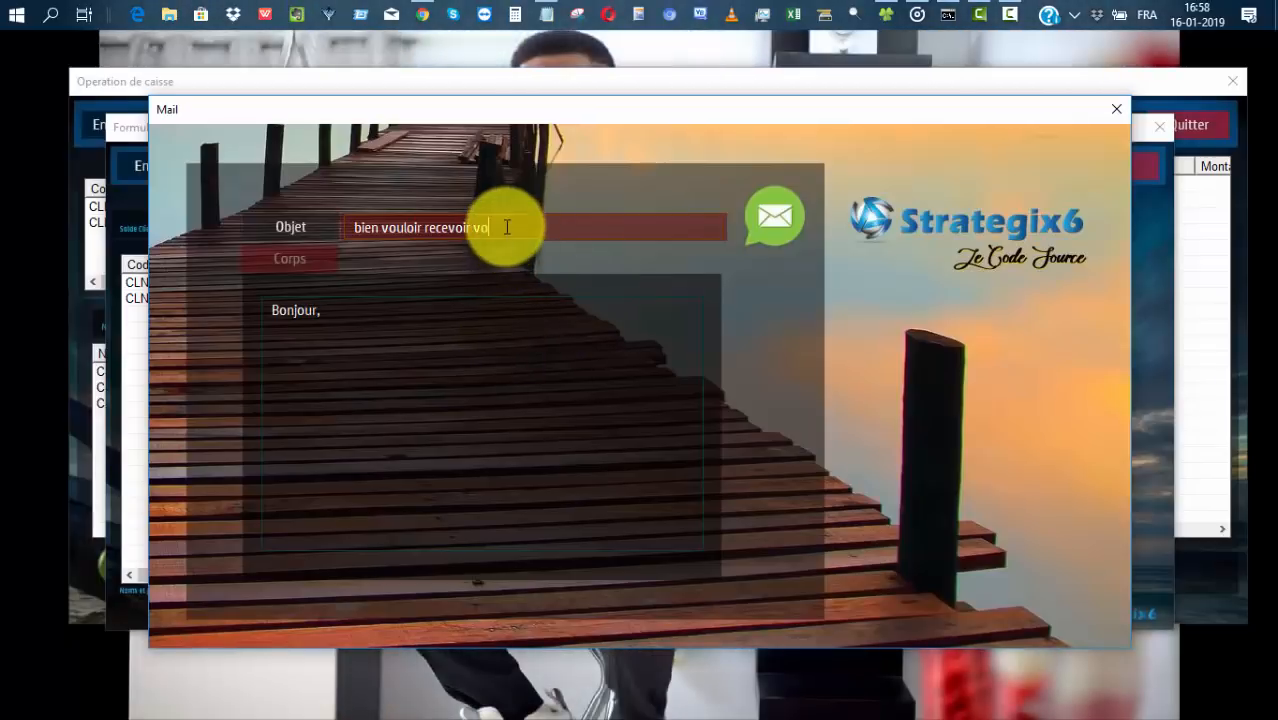
Set subject 'Relevé de compte', body 'Bien vouloir recevoir votre relevé de compte', and try sending.
{"action": "left_click_drag", "start_coordinate": [505, 228], "coordinate": [370, 226]}
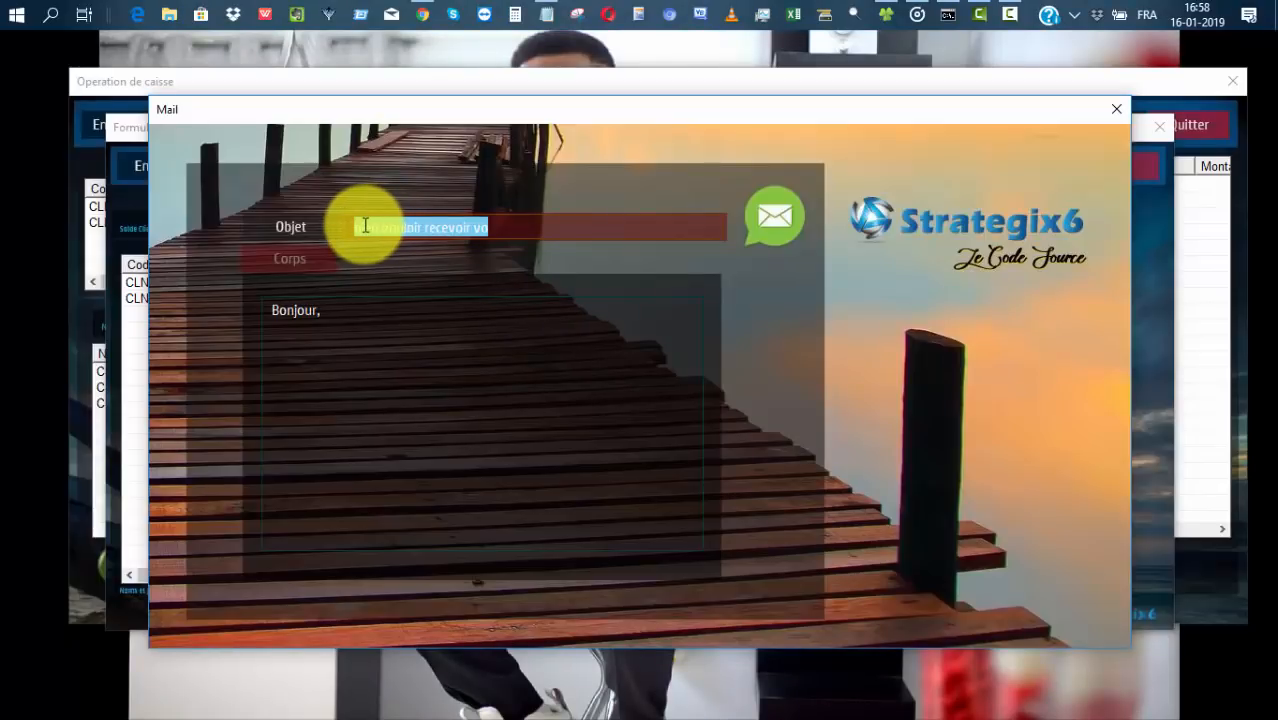
{"action": "type", "text": "Relevé de compte"}
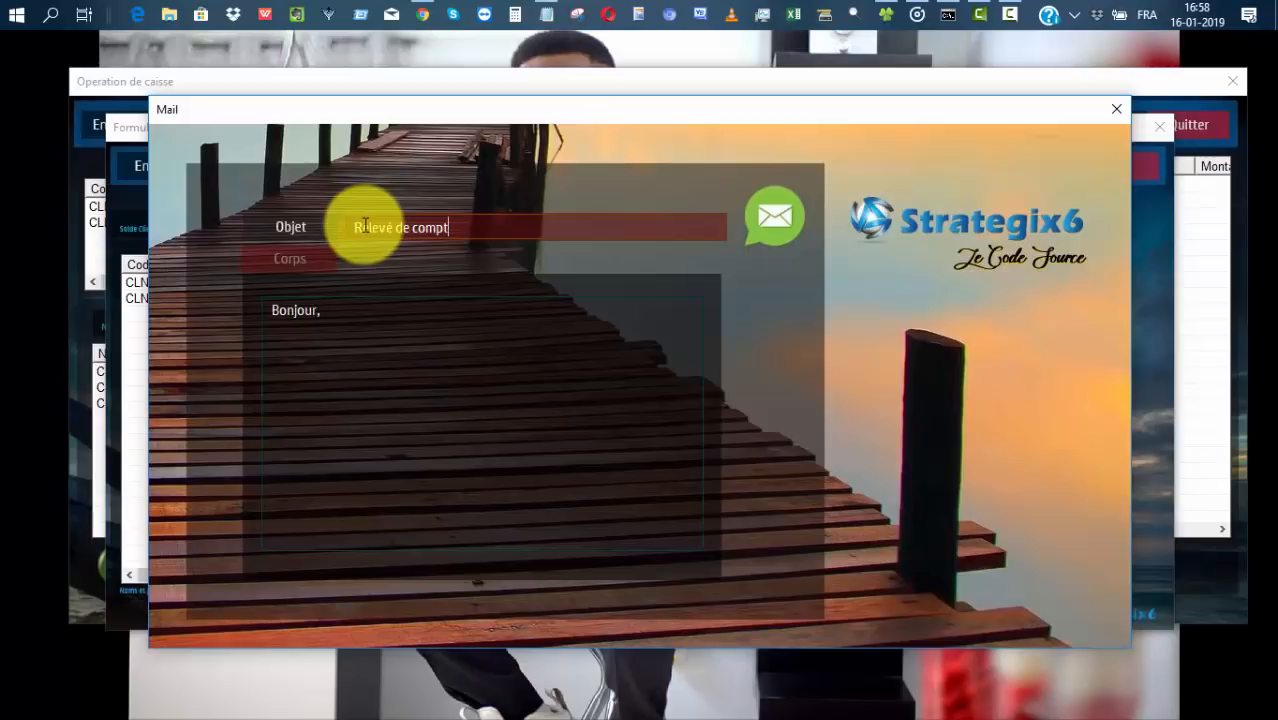
{"action": "left_click", "coordinate": [347, 324]}
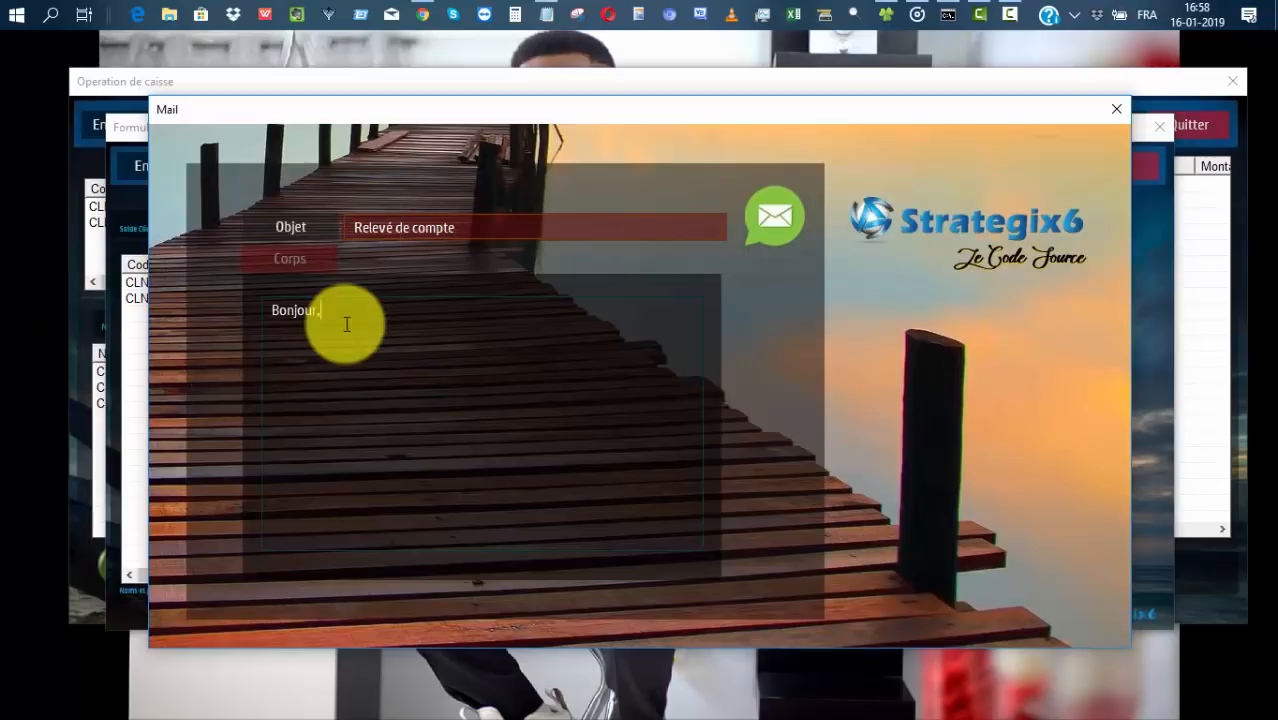
{"action": "type", "text": "Bien vouloir recevoir votre relevé de compte"}
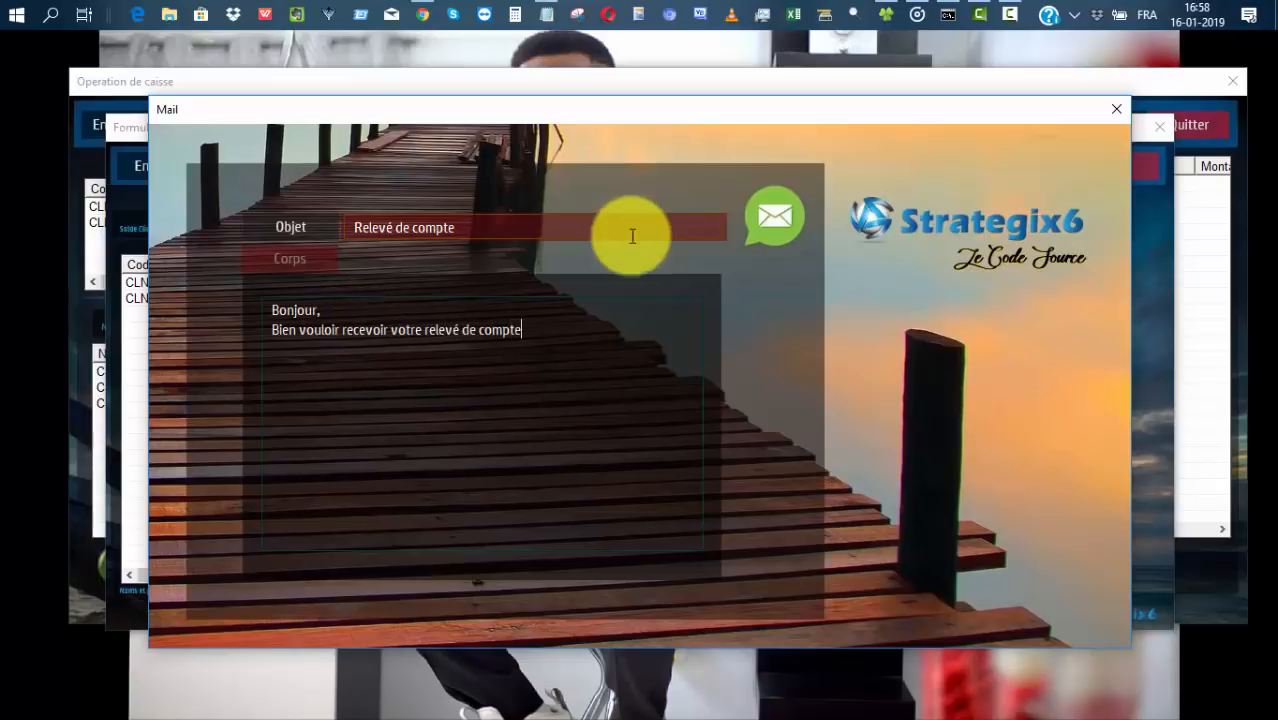
{"action": "left_click", "coordinate": [775, 230]}
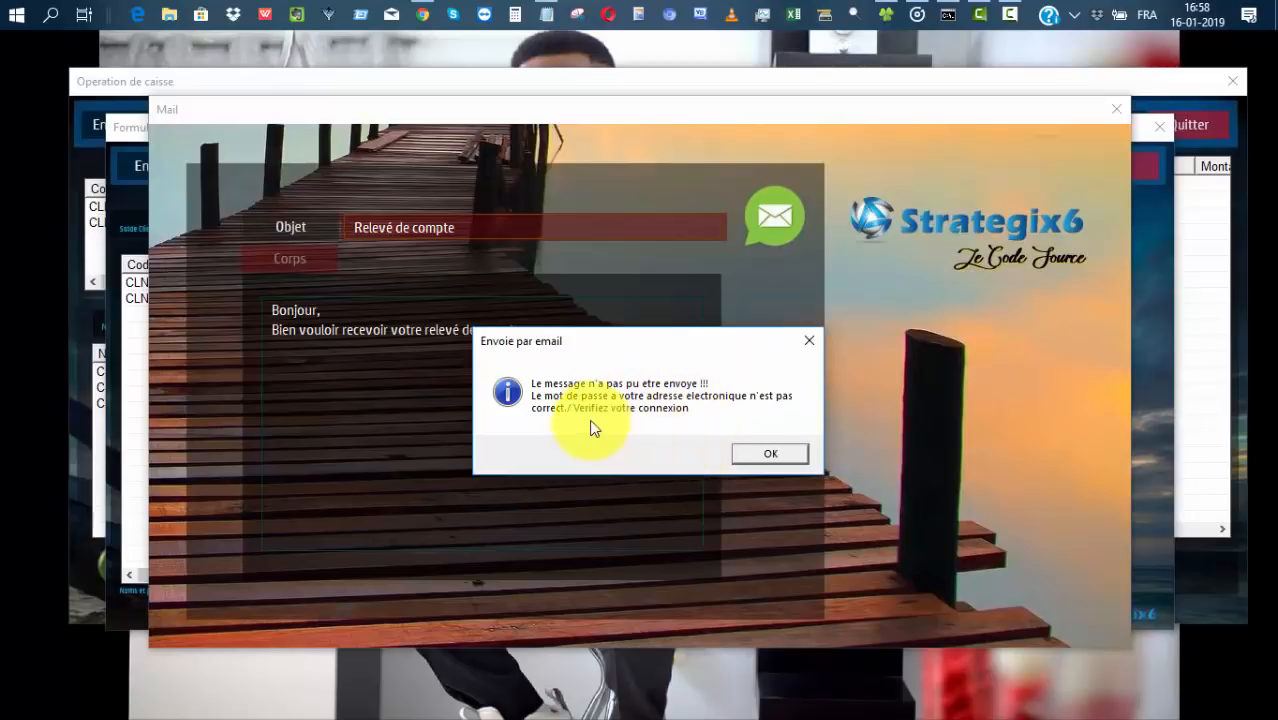
{"action": "left_click", "coordinate": [768, 454]}
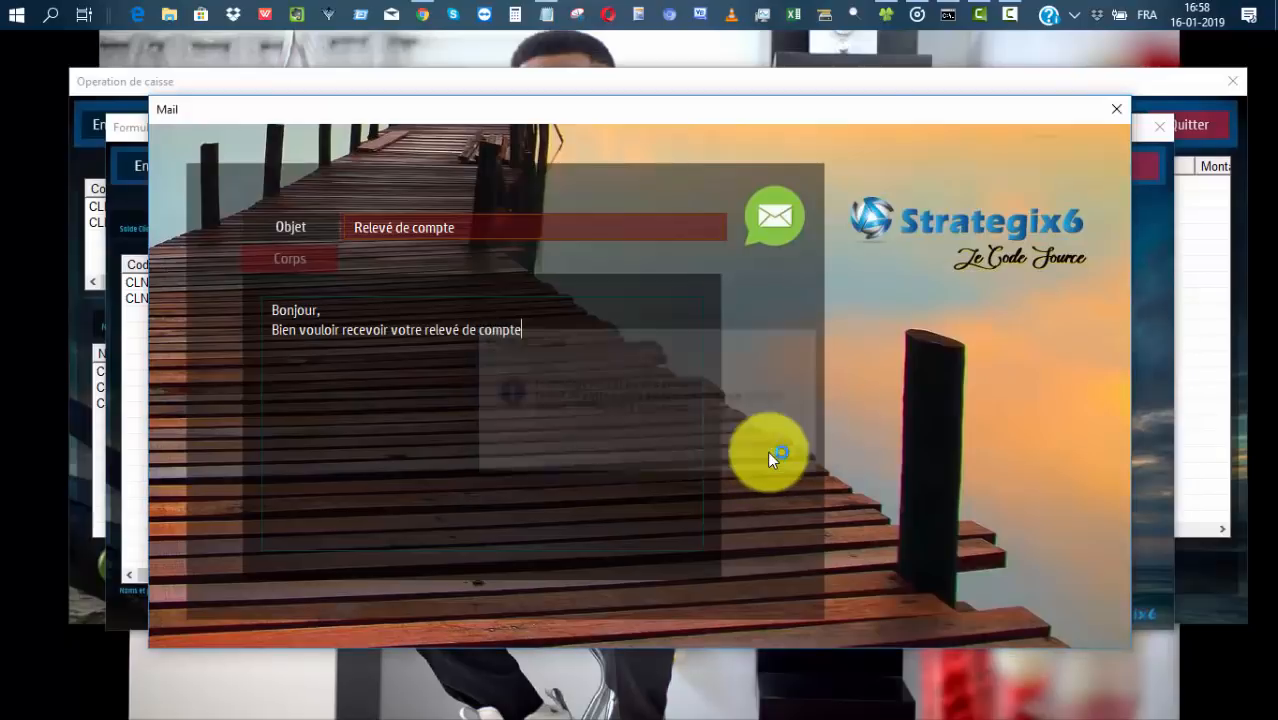
Close the Mail and debt-recovery windows and refresh the cash form to blank order CSE_5.
{"action": "left_click", "coordinate": [1116, 109]}
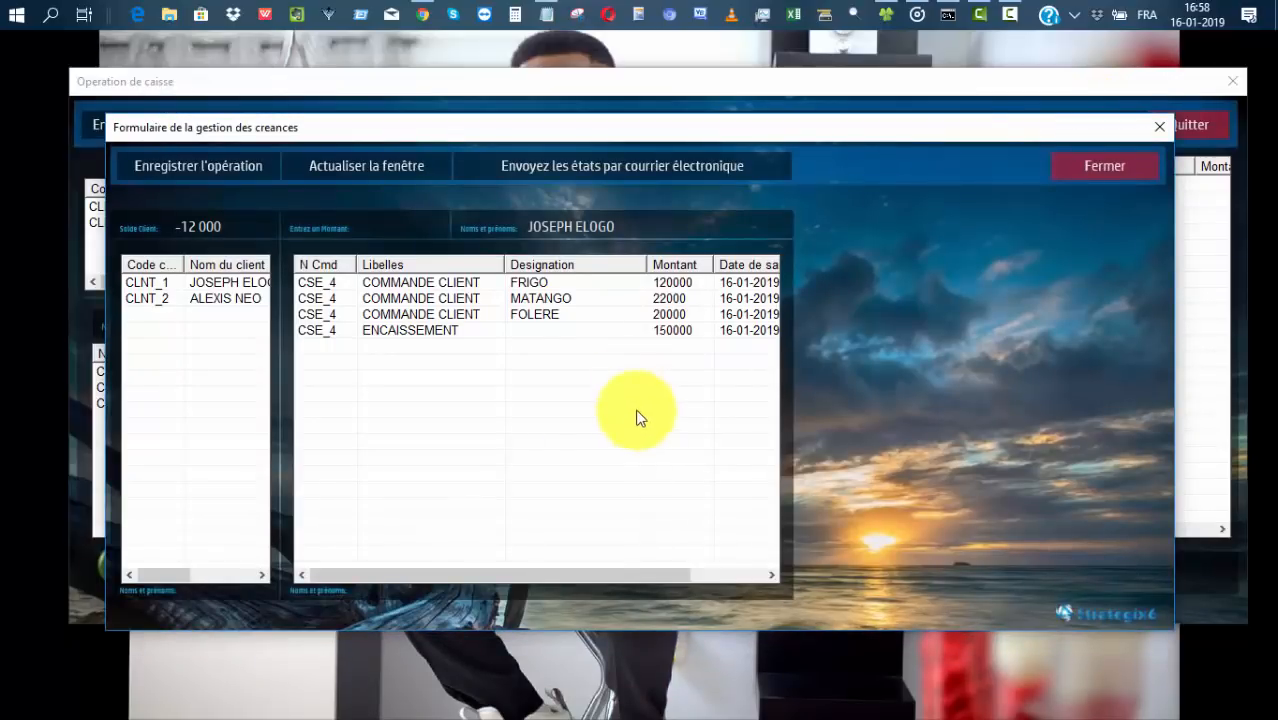
{"action": "left_click", "coordinate": [1104, 166]}
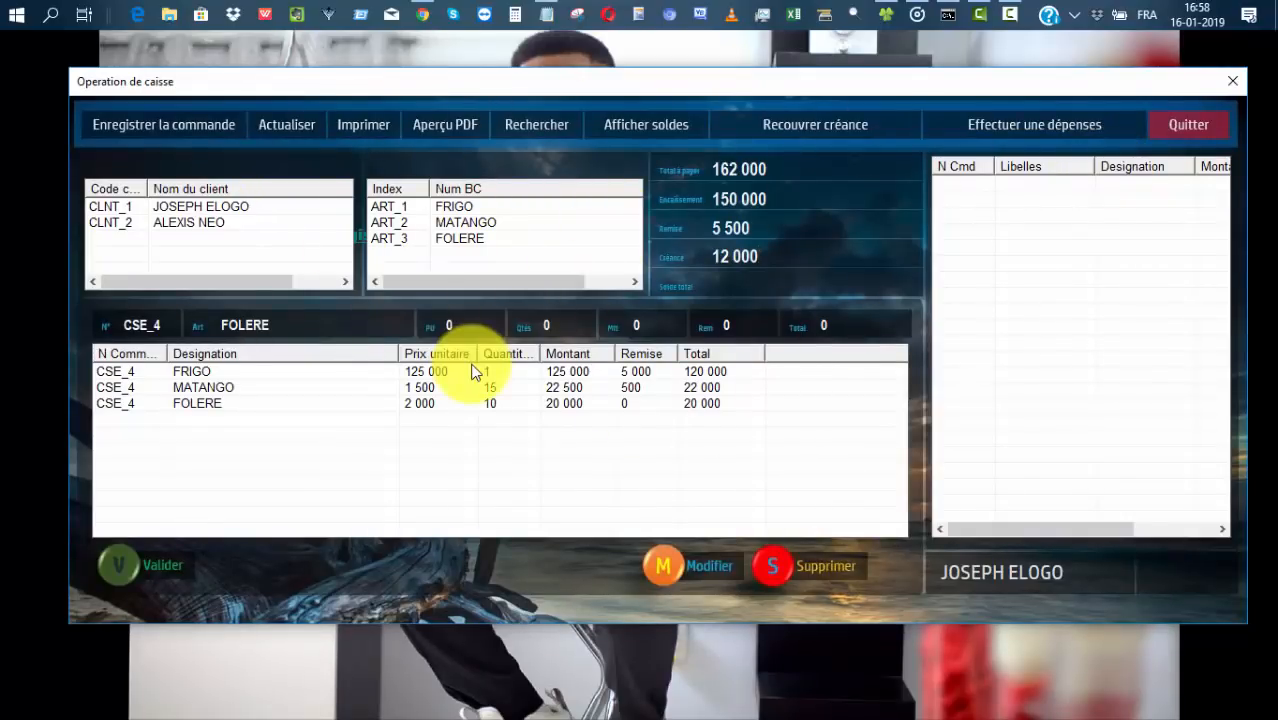
{"action": "left_click", "coordinate": [302, 126]}
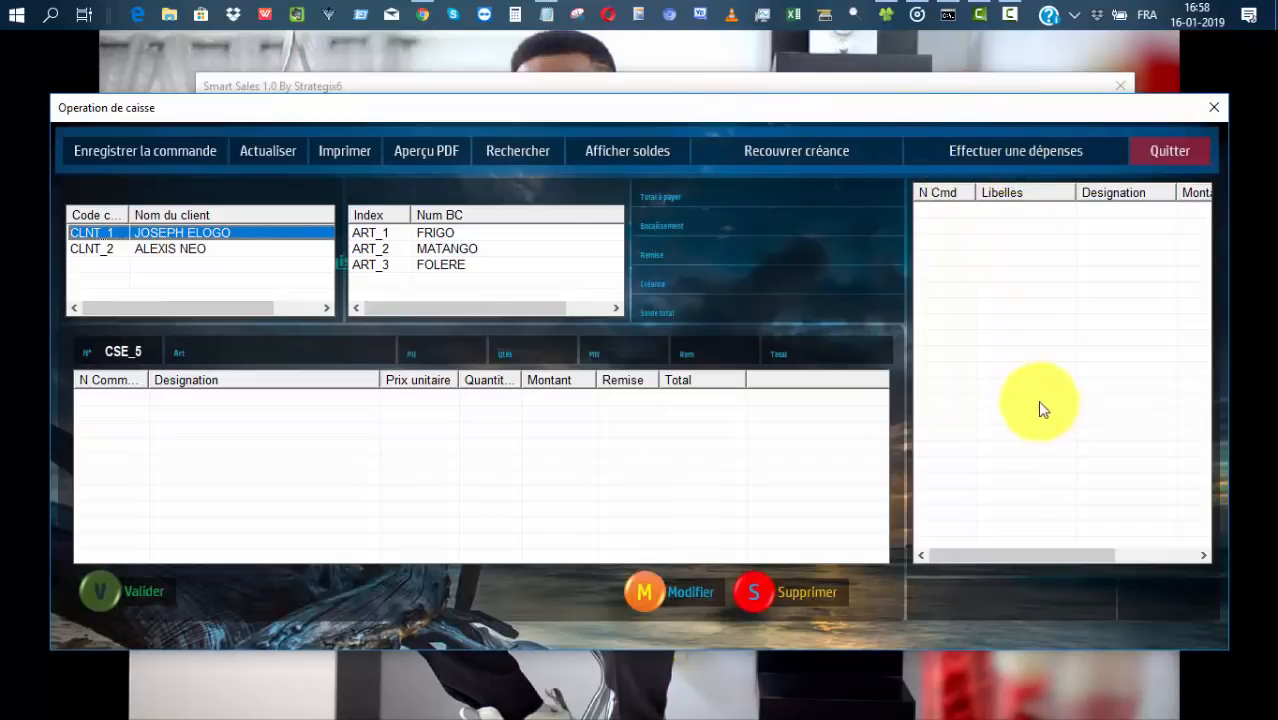
Start a new expense for THIESBI and open the Categorie de charges manager.
{"action": "left_click", "coordinate": [1017, 151]}
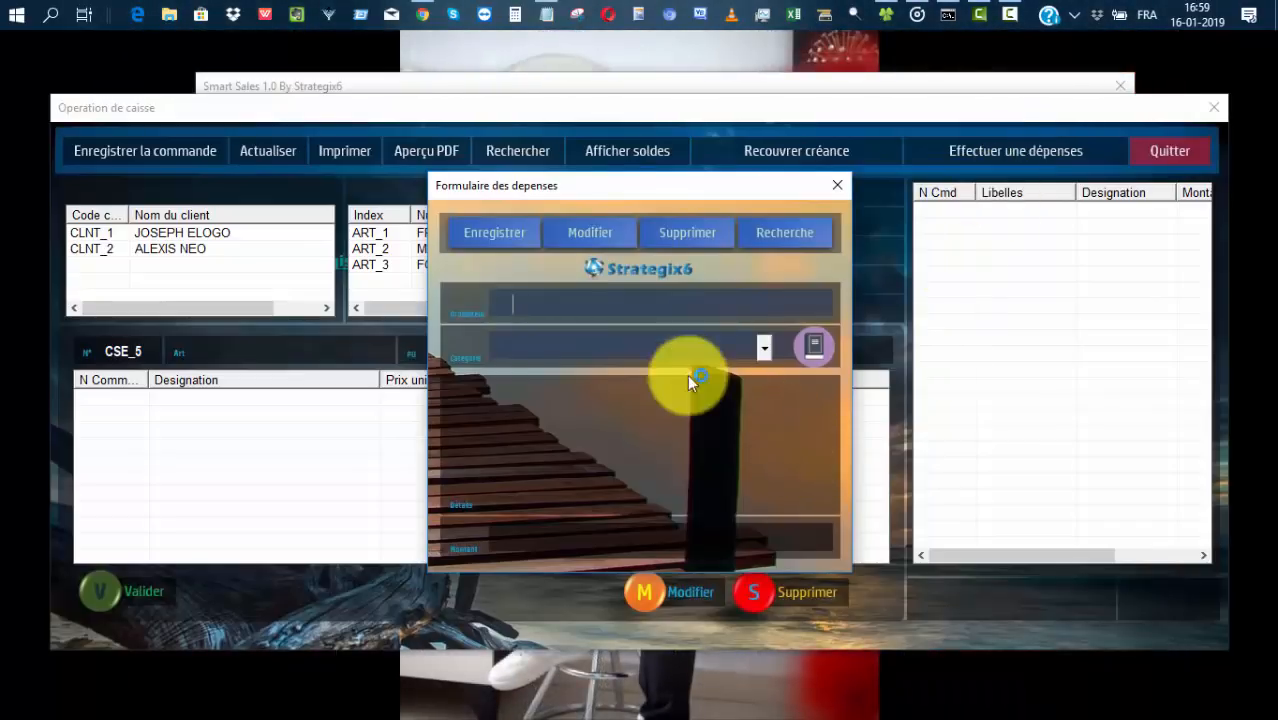
{"action": "type", "text": "T"}
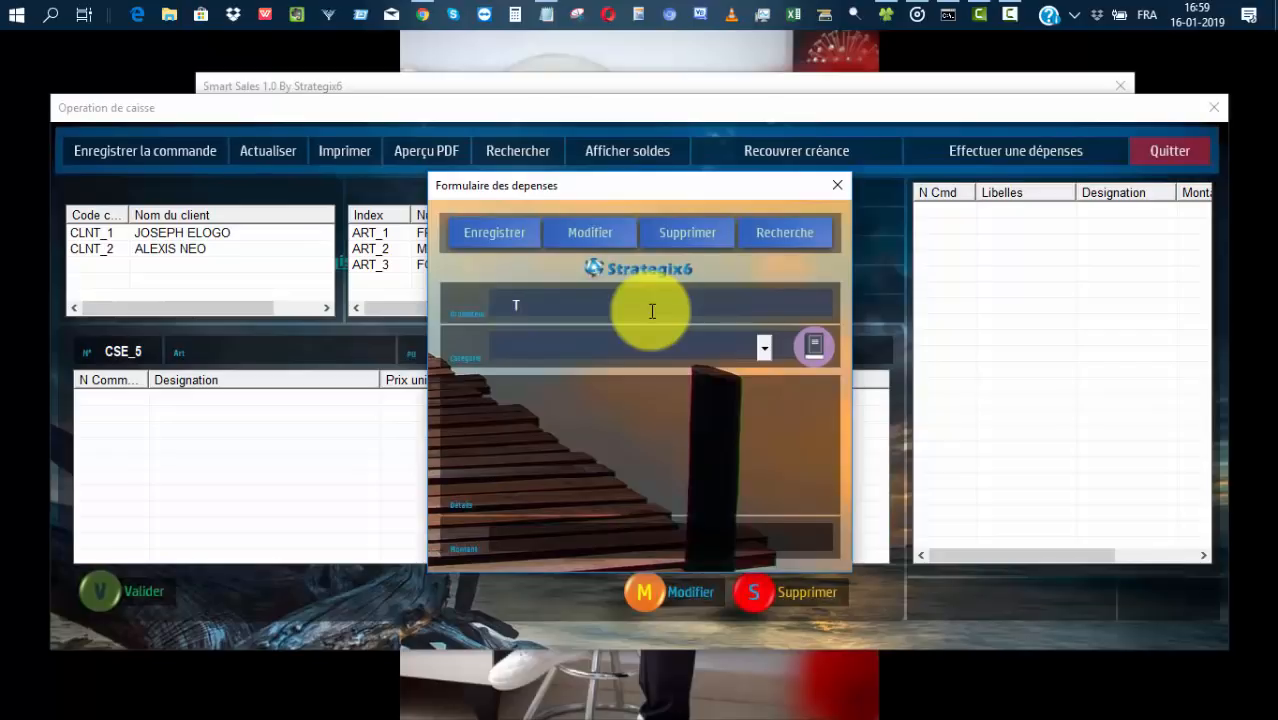
{"action": "type", "text": "HIESBI"}
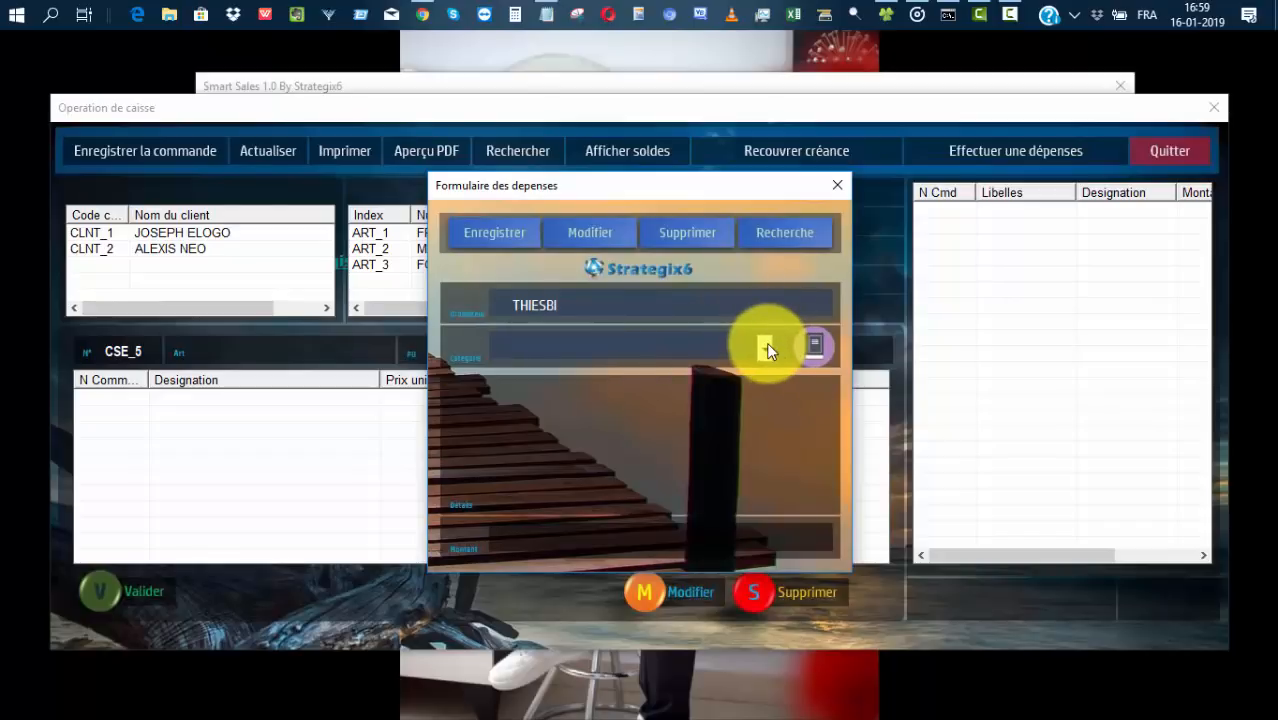
{"action": "left_click", "coordinate": [812, 345]}
Save TRANSPORT and LOYER as charge categories and close the category manager.
{"action": "left_click", "coordinate": [633, 231]}
{"action": "type", "text": "TRANSPORT"}
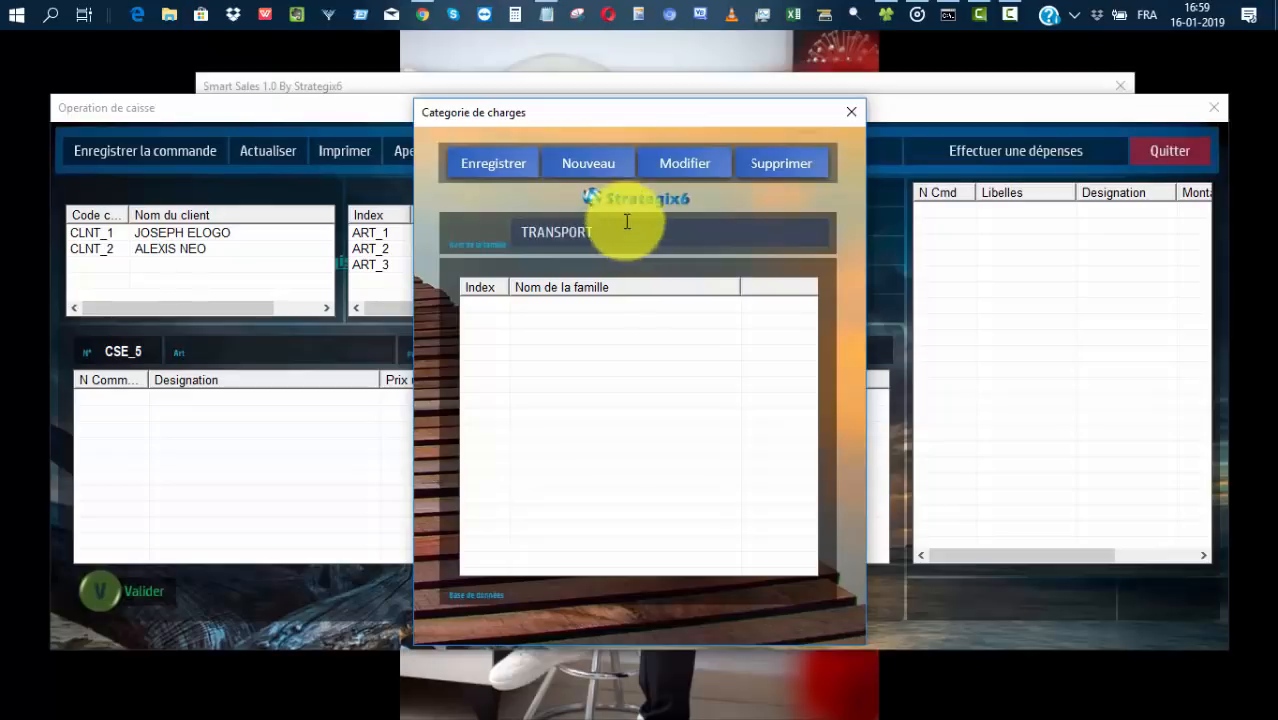
{"action": "left_click", "coordinate": [507, 166]}
{"action": "left_click", "coordinate": [643, 441]}
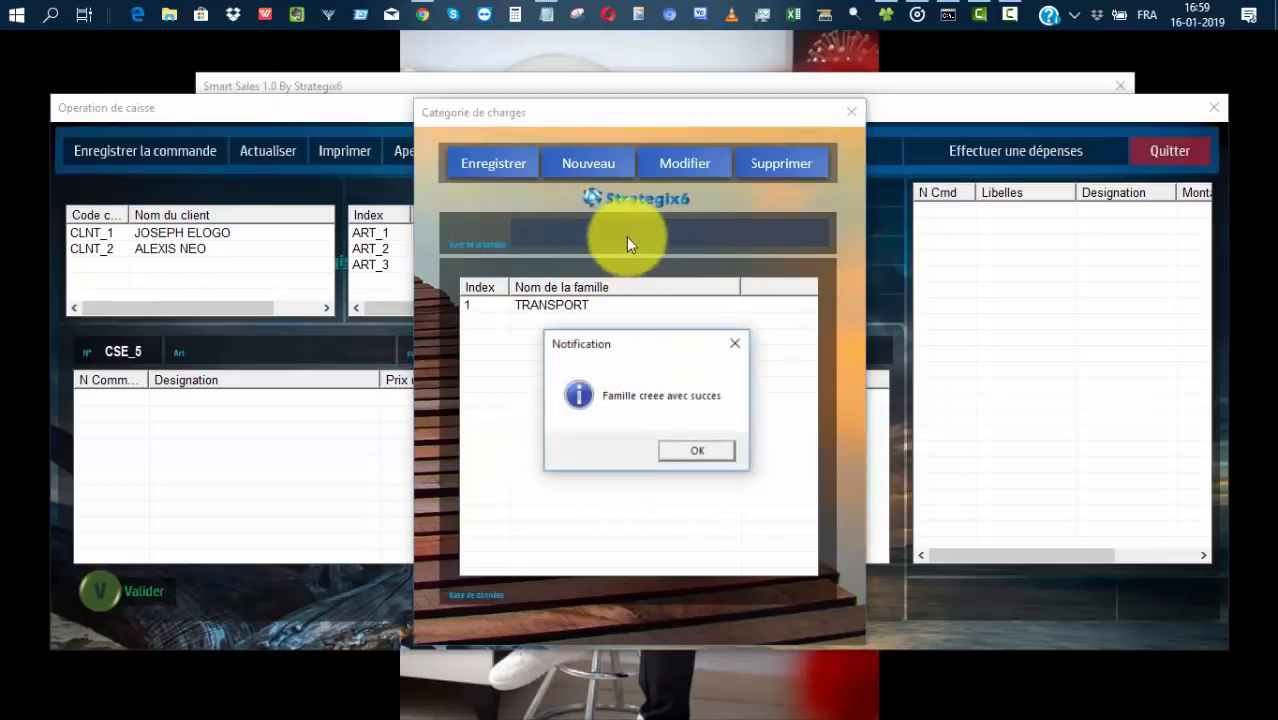
{"action": "left_click", "coordinate": [700, 452]}
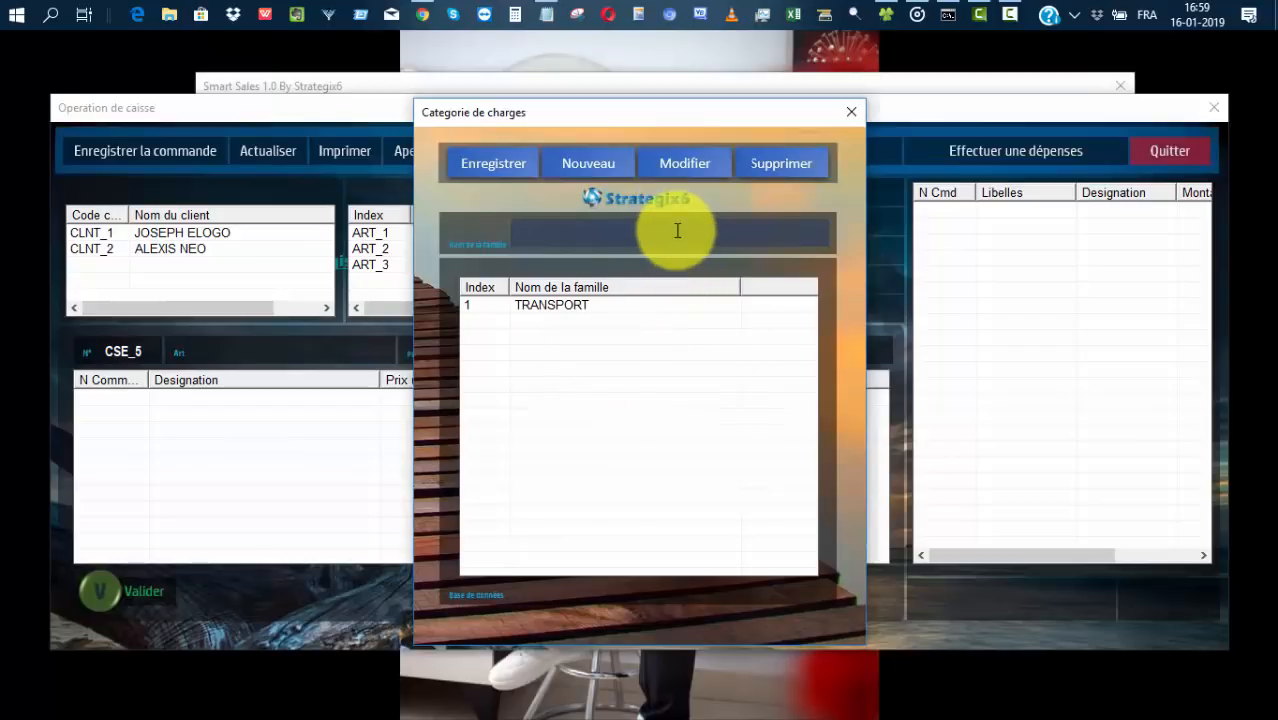
{"action": "type", "text": "LOYER"}
{"action": "left_click", "coordinate": [507, 166]}
{"action": "left_click", "coordinate": [648, 443]}
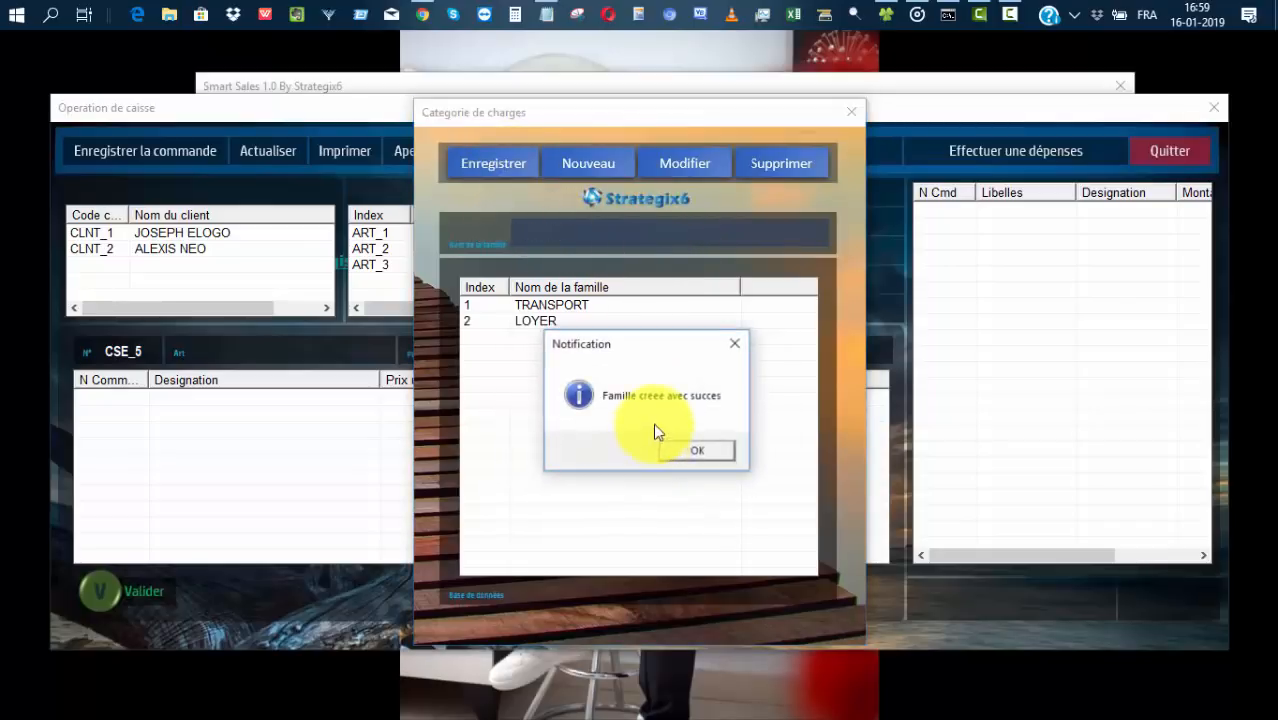
{"action": "left_click", "coordinate": [699, 456]}
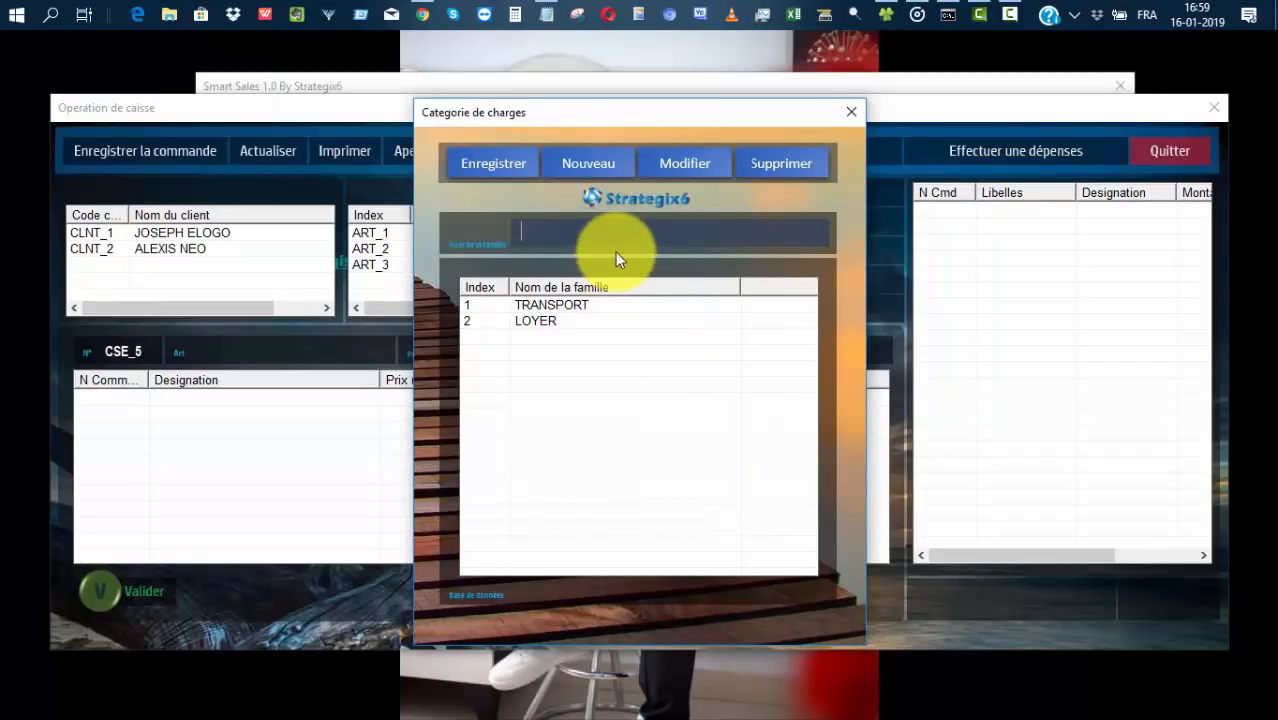
{"action": "left_click", "coordinate": [851, 112]}
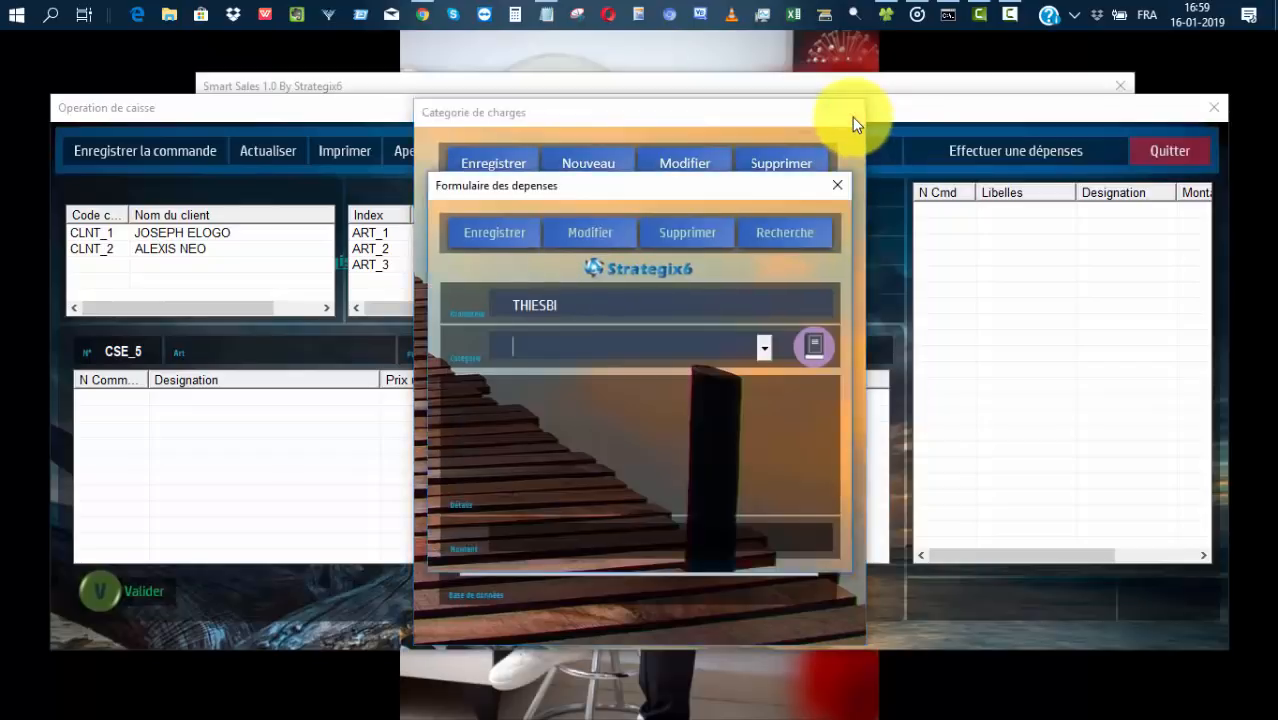
{"action": "left_click", "coordinate": [764, 350]}
{"action": "left_click", "coordinate": [765, 350]}
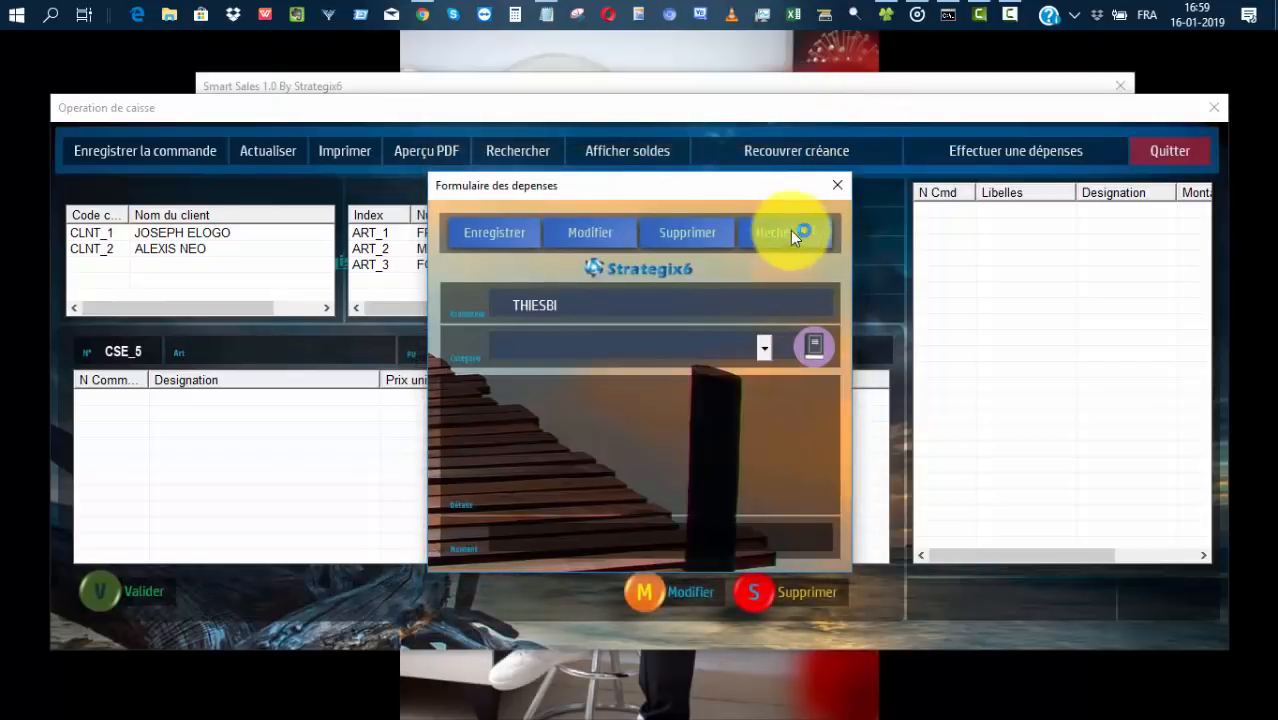
{"action": "left_click", "coordinate": [837, 185]}
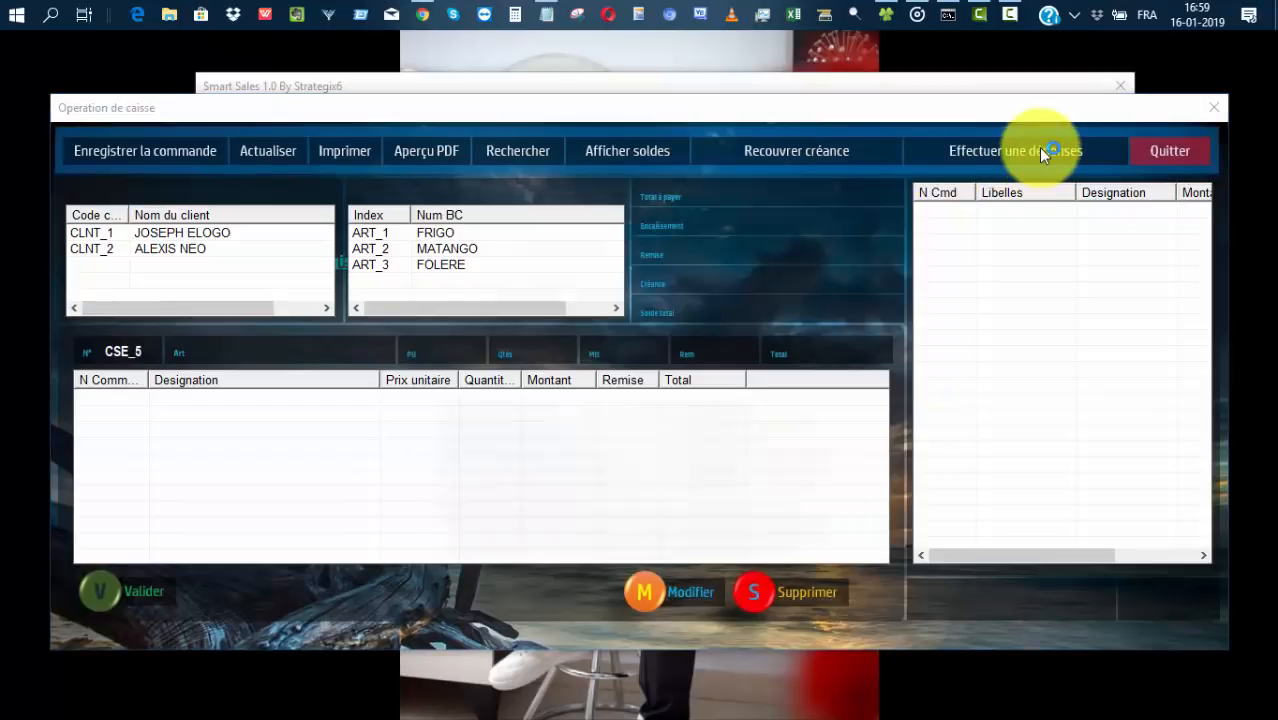
{"action": "left_click", "coordinate": [1038, 150]}
{"action": "left_click", "coordinate": [764, 346]}
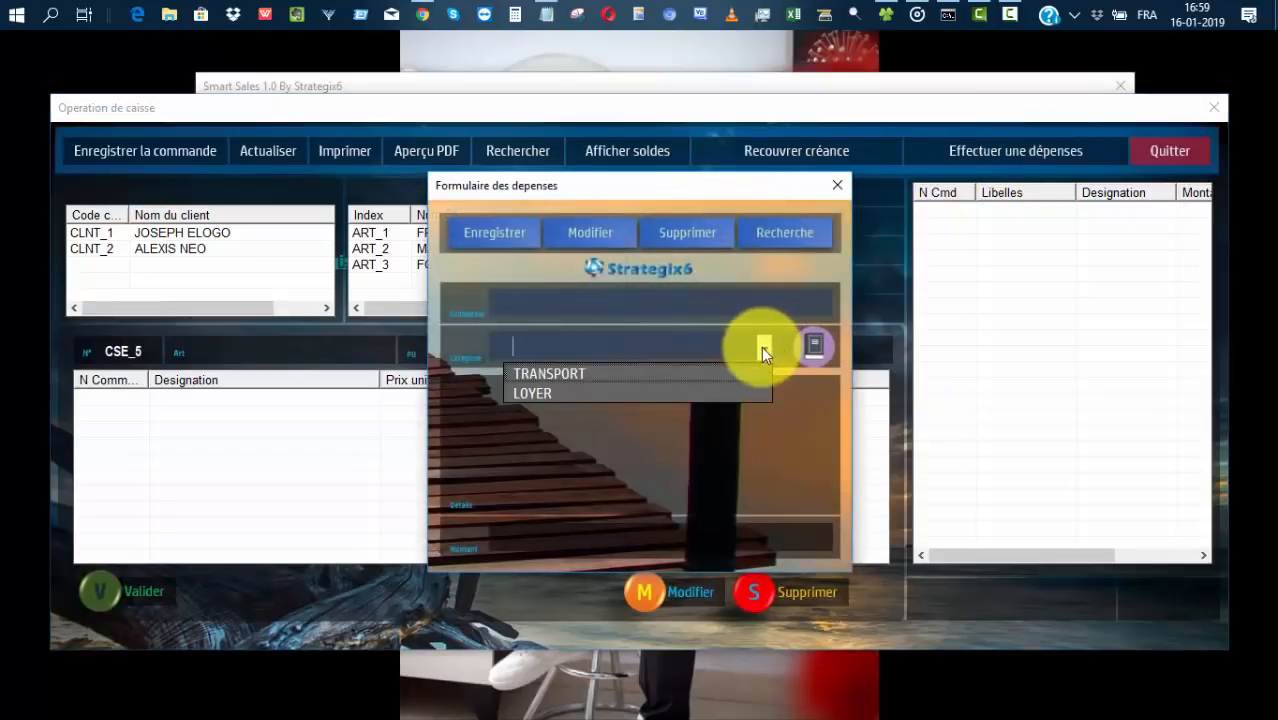
{"action": "left_click", "coordinate": [553, 373]}
{"action": "left_click", "coordinate": [633, 314]}
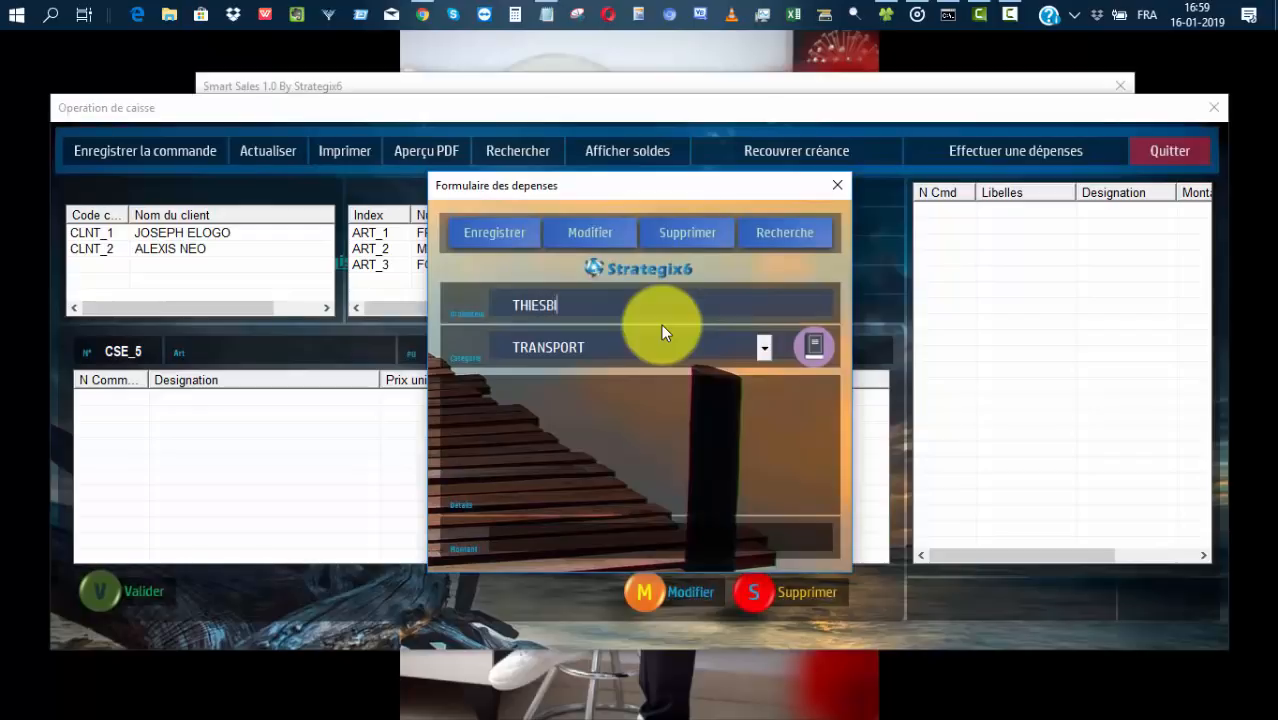
Save the expense with details 'transport effectué lors de l'achat des marchandises' and amount 15 000.
{"action": "left_click", "coordinate": [624, 398]}
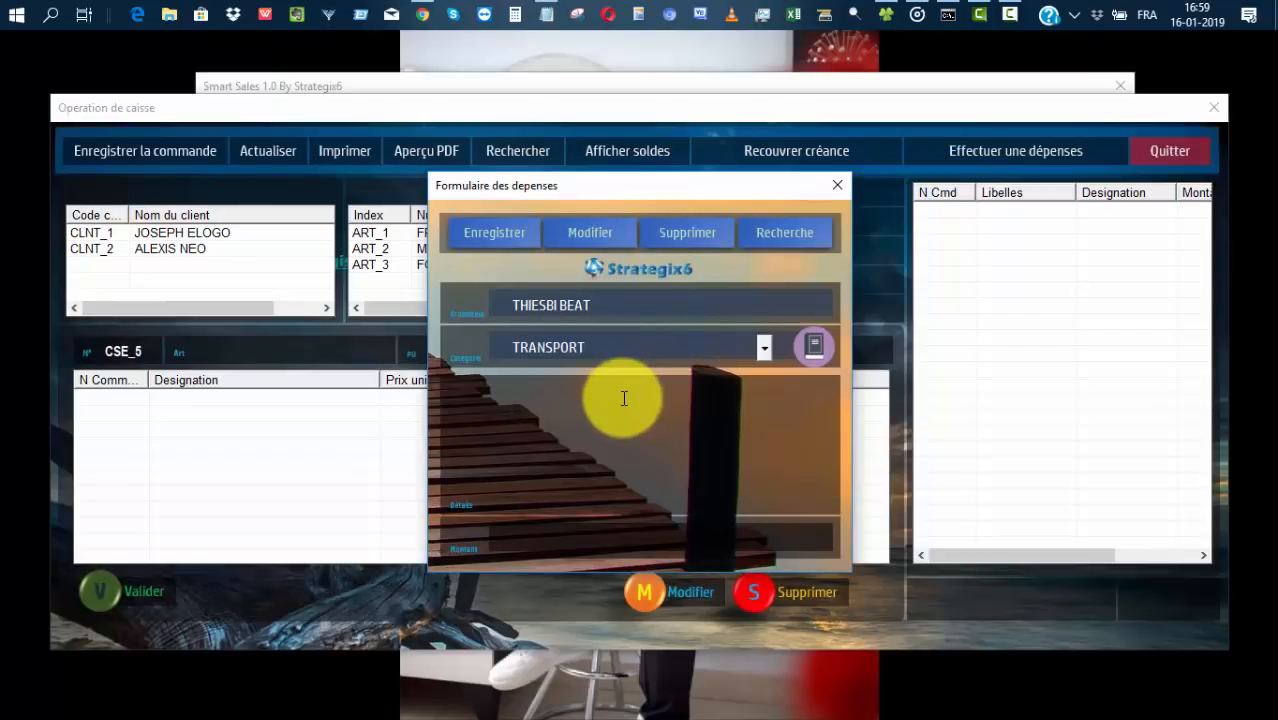
{"action": "type", "text": "transport effectué lors de l'acha"}
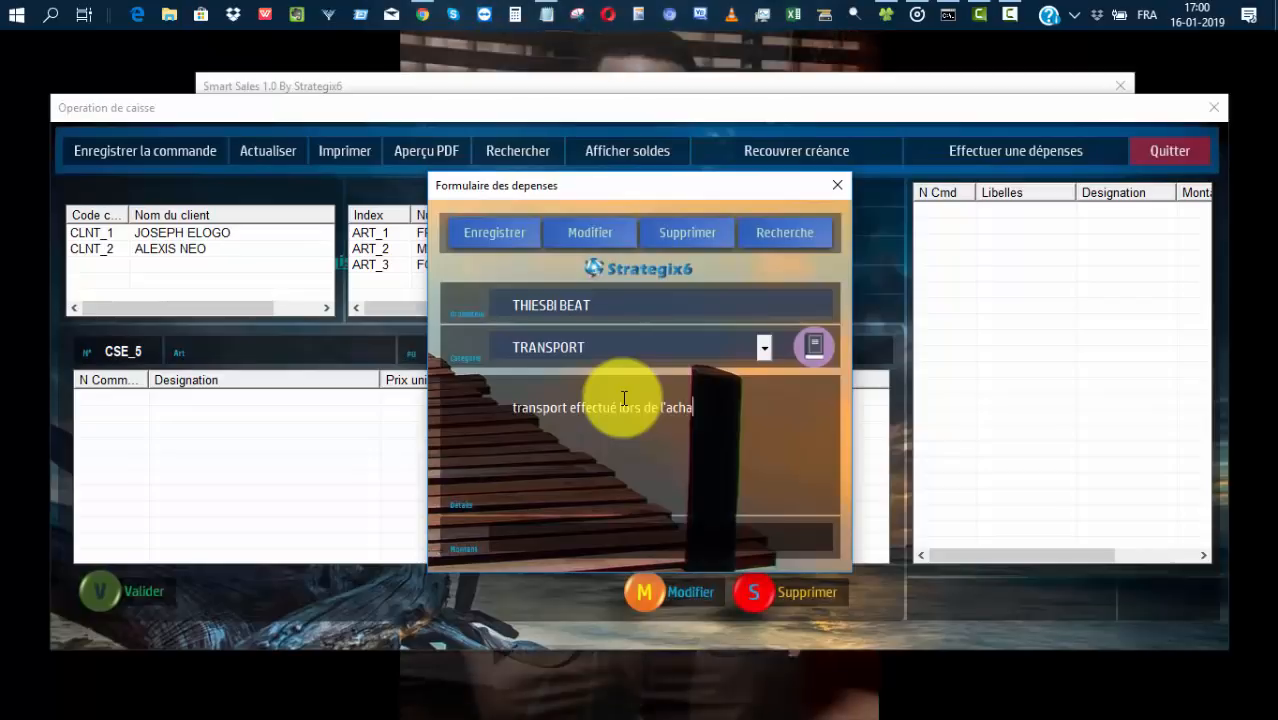
{"action": "type", "text": "t des marchandises"}
{"action": "left_click", "coordinate": [578, 540]}
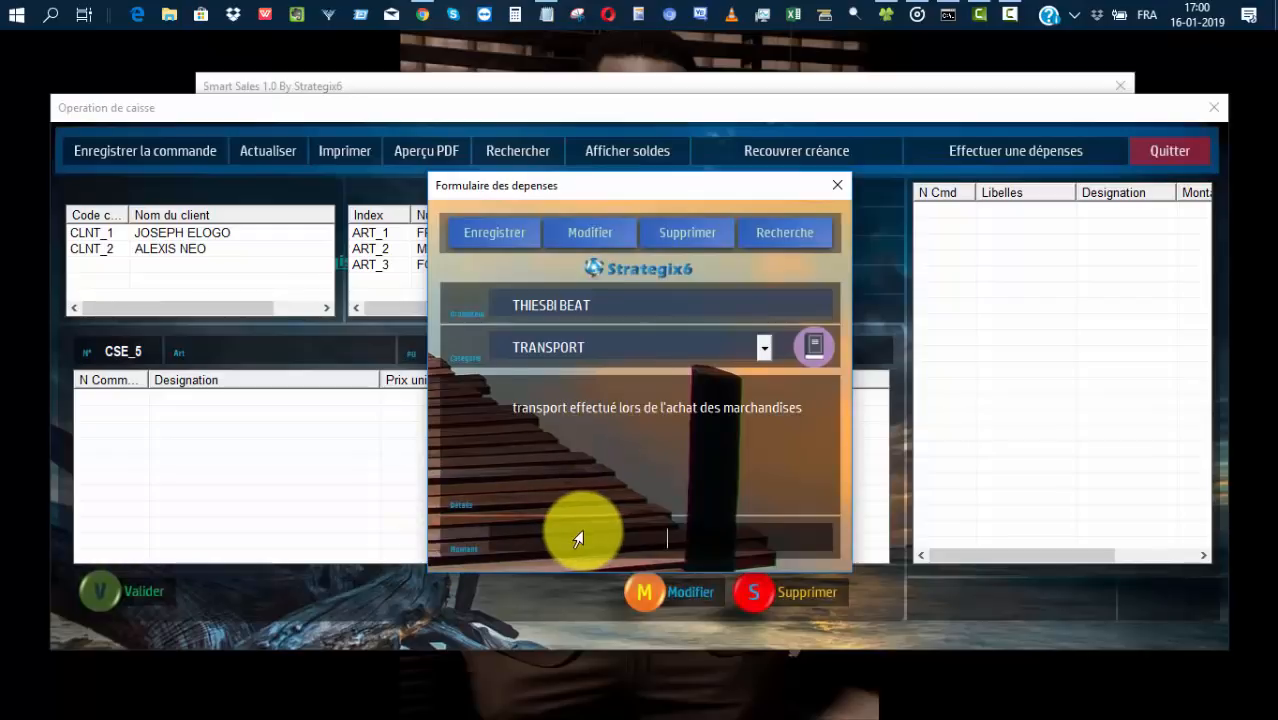
{"action": "type", "text": "15 000"}
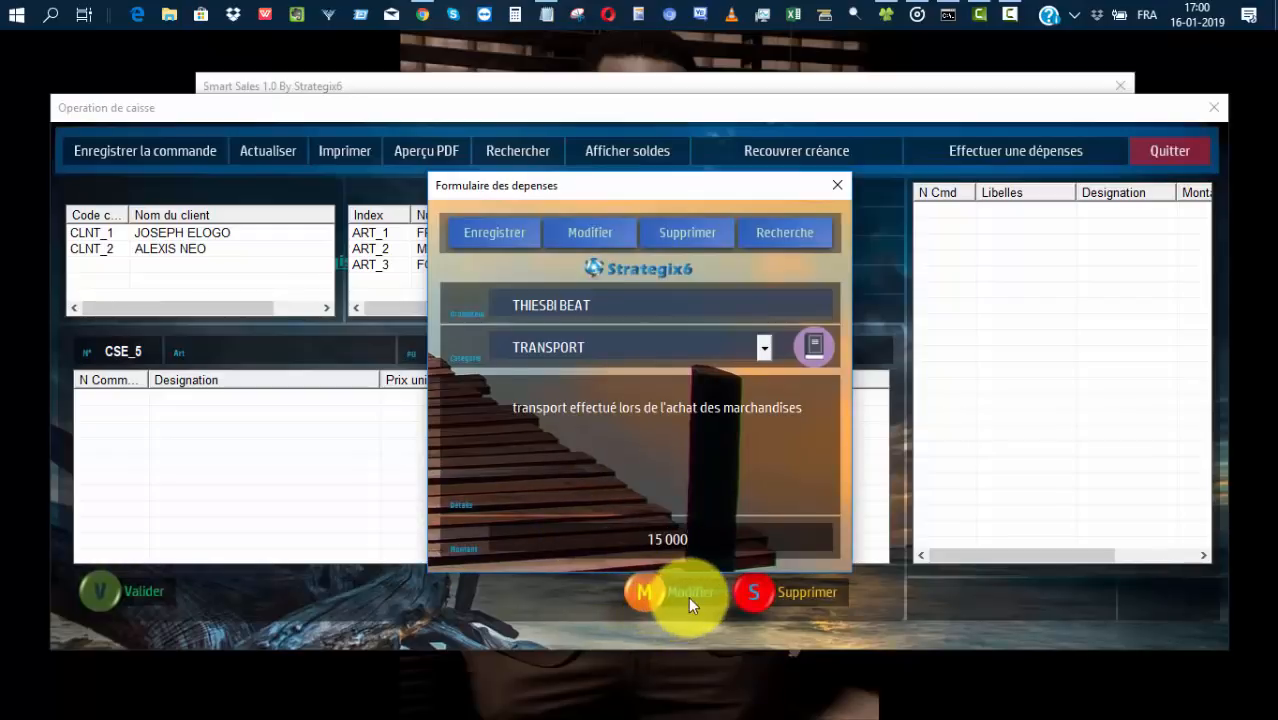
{"action": "left_click", "coordinate": [470, 224]}
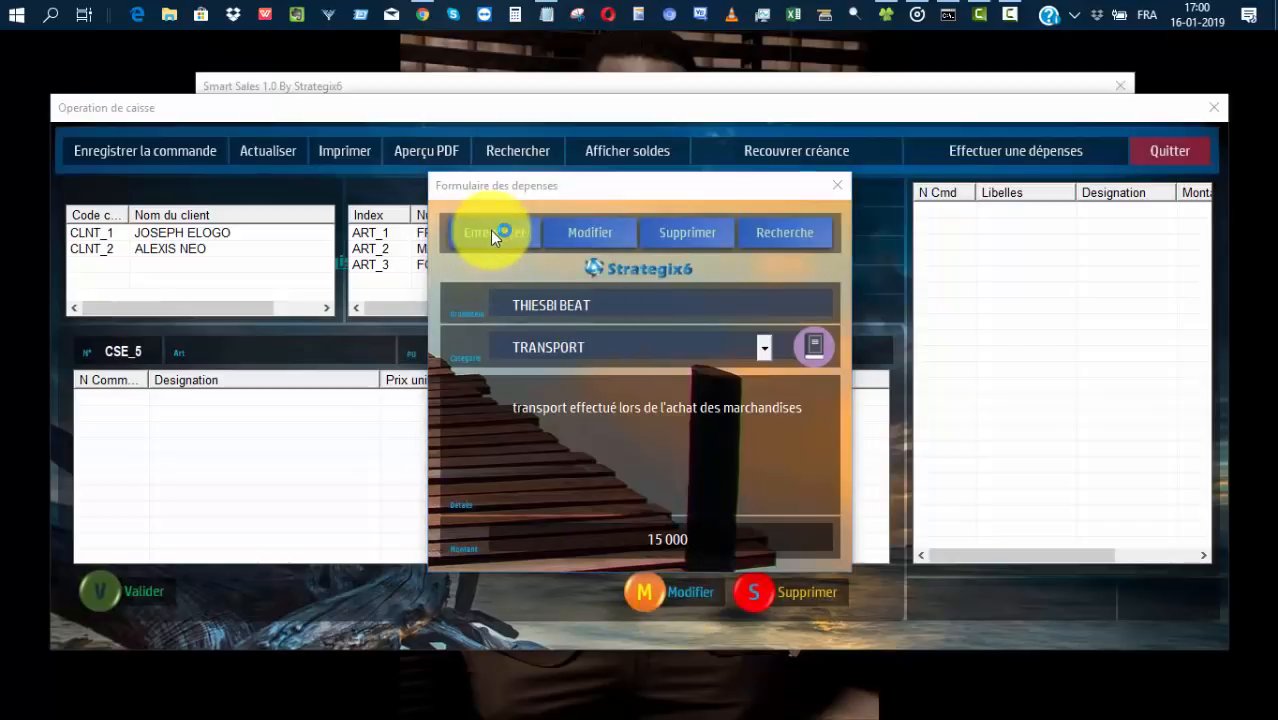
{"action": "left_click", "coordinate": [607, 439]}
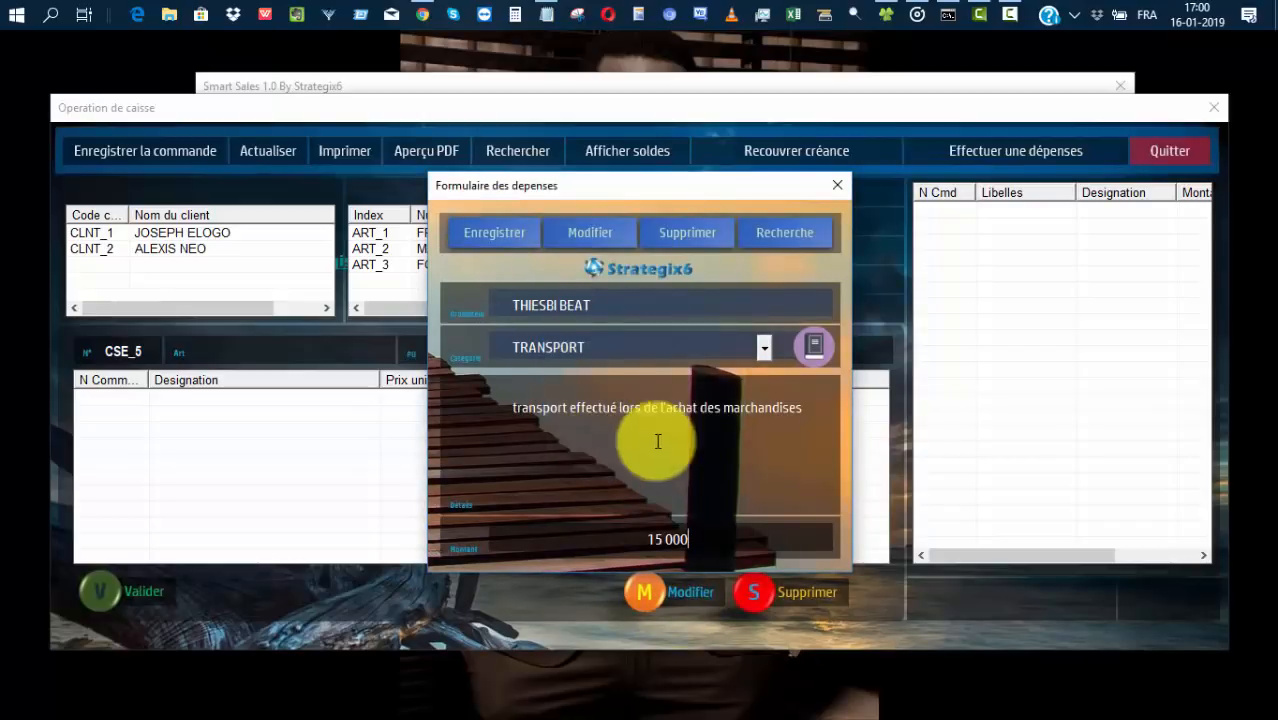
{"action": "left_click", "coordinate": [708, 449]}
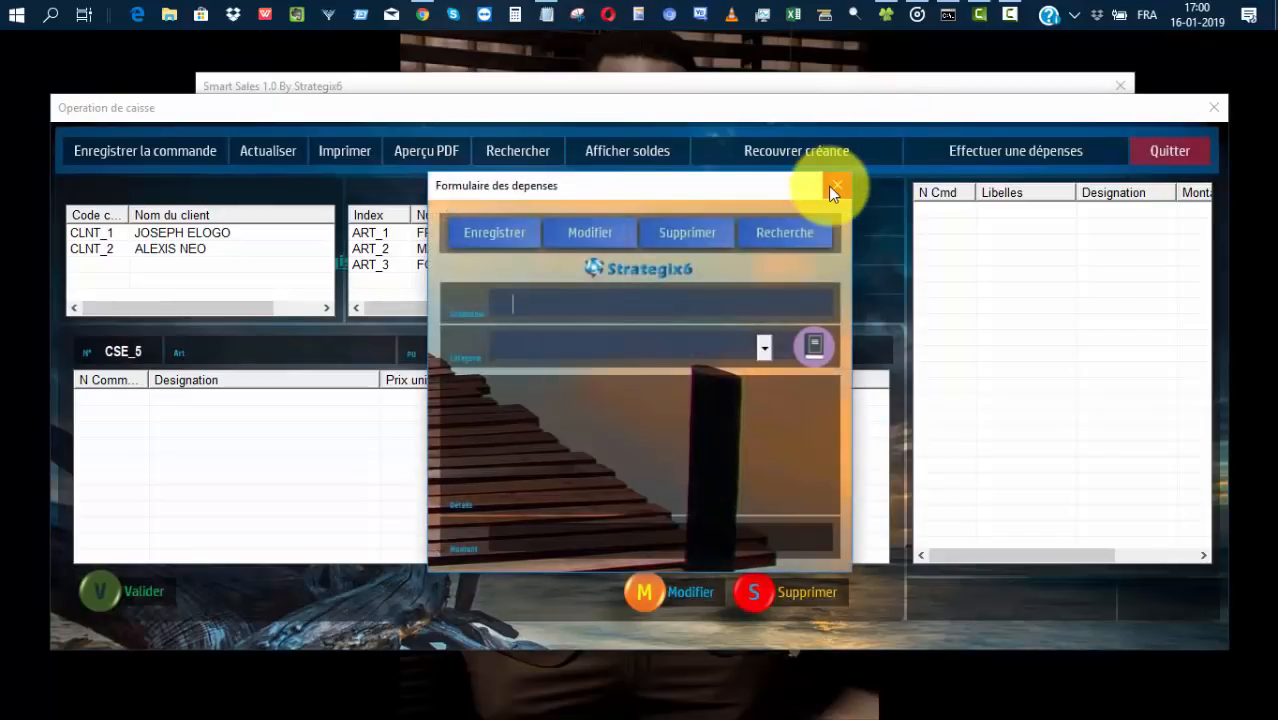
{"action": "left_click", "coordinate": [834, 187]}
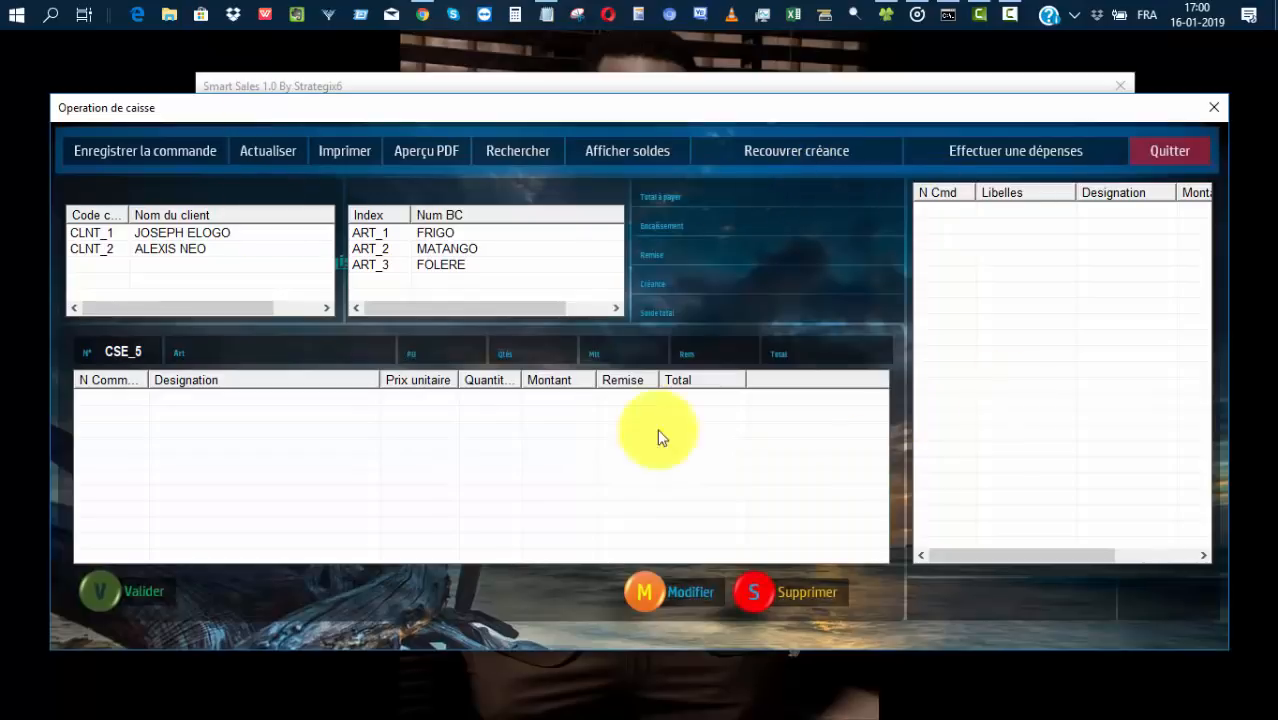
Record a 3000 debt repayment for the first client in the debt-recovery form.
{"action": "left_click", "coordinate": [812, 151]}
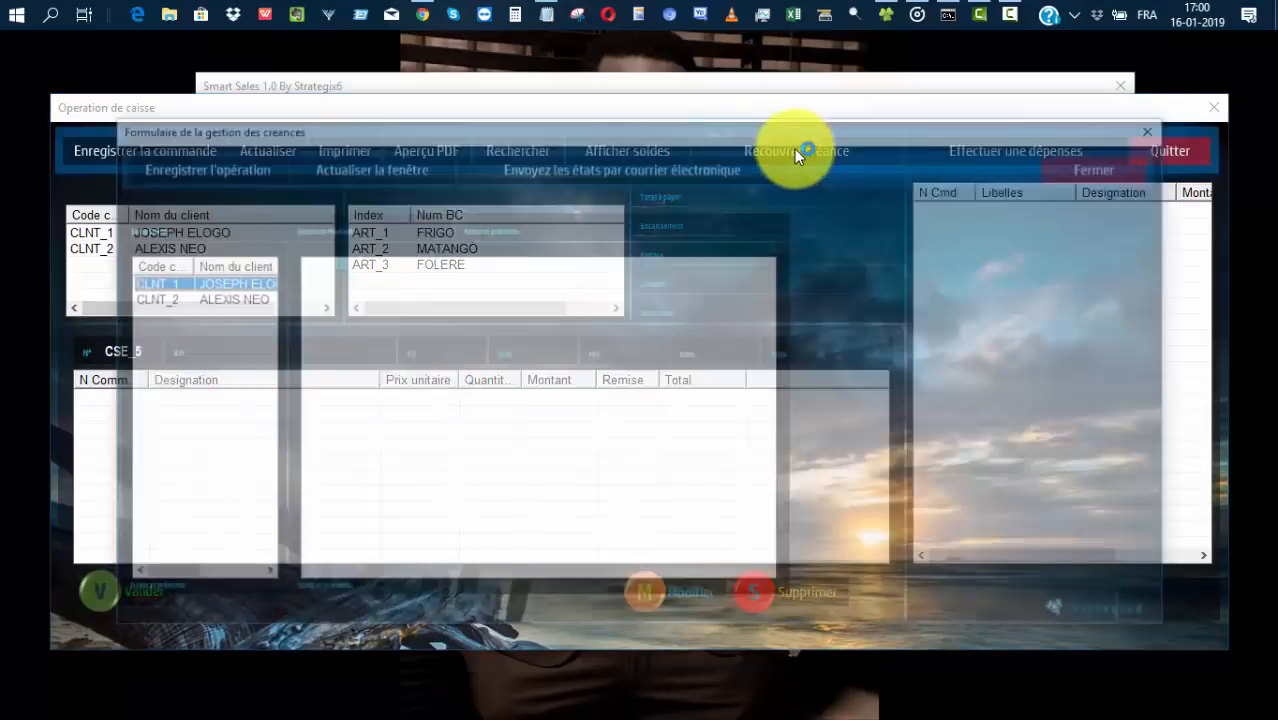
{"action": "left_click", "coordinate": [216, 288]}
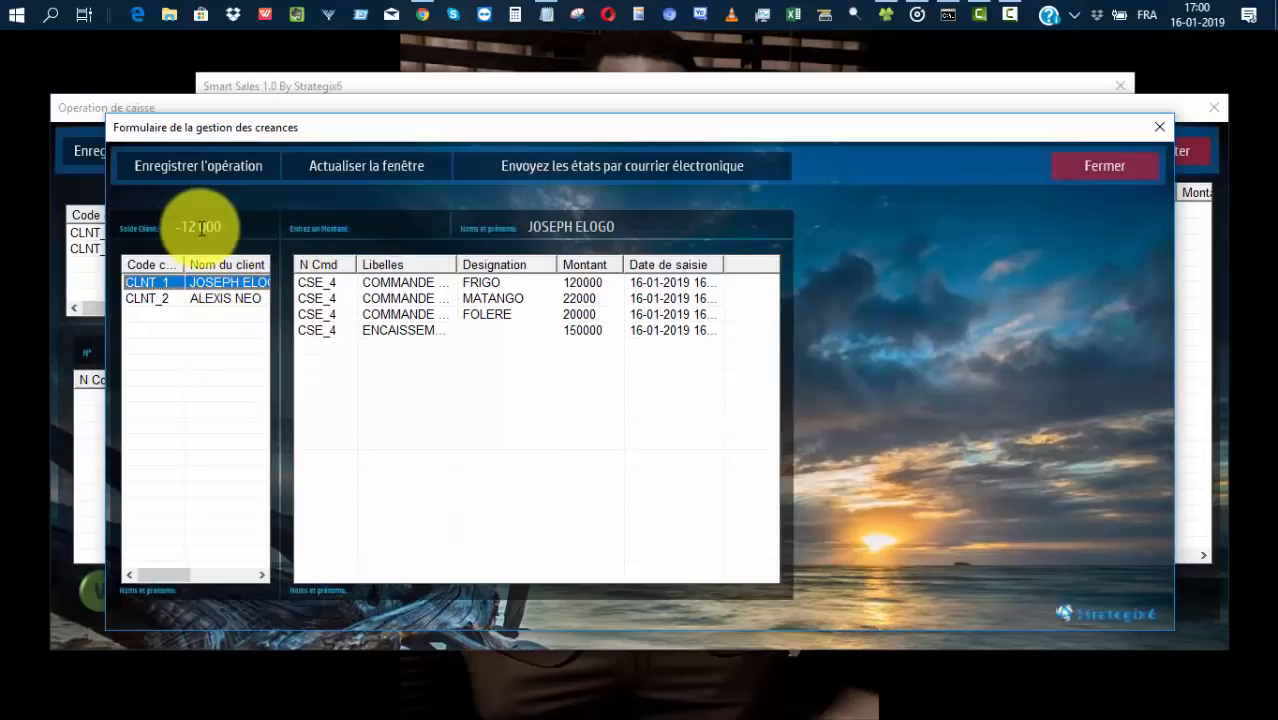
{"action": "left_click", "coordinate": [389, 229]}
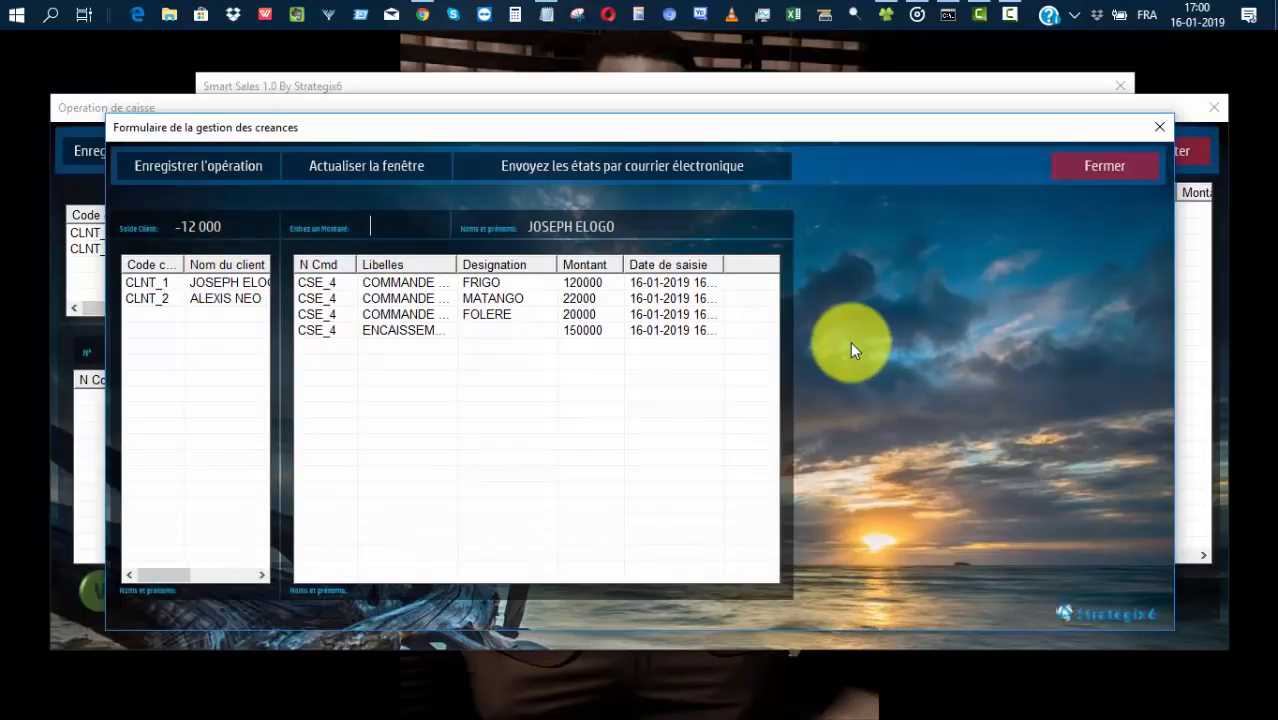
{"action": "type", "text": "3000"}
{"action": "left_click", "coordinate": [188, 165]}
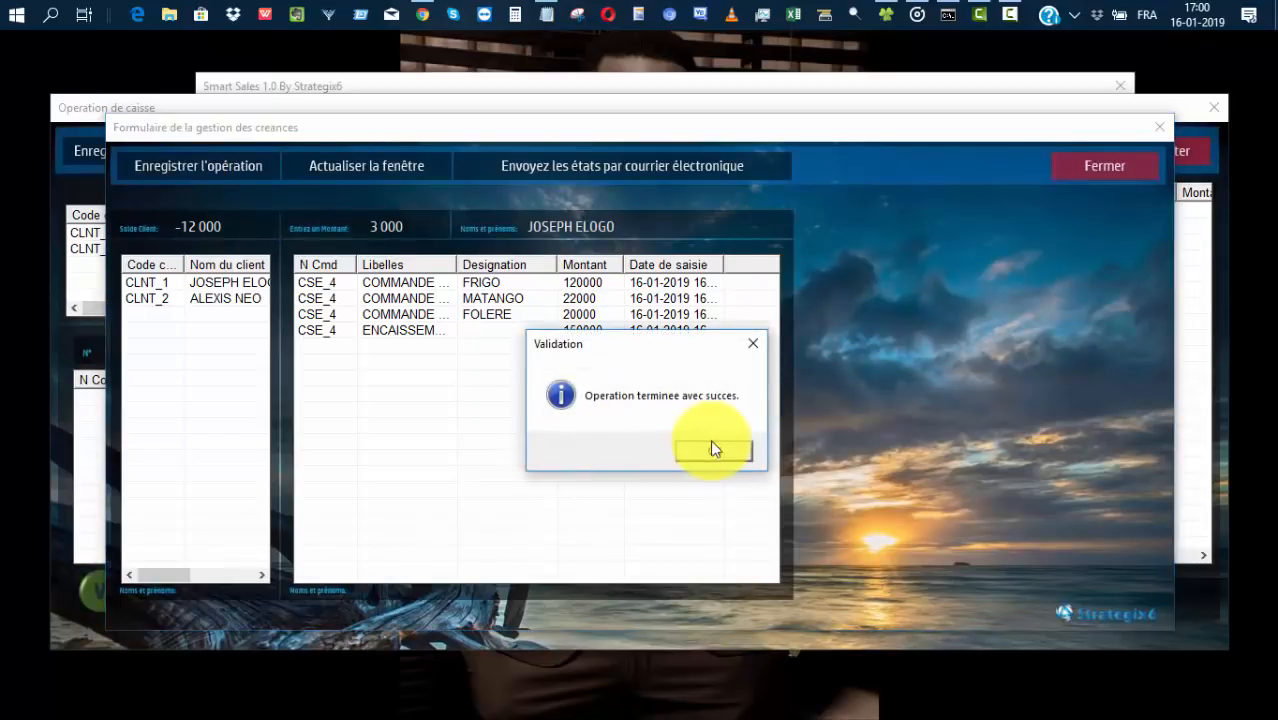
{"action": "left_click", "coordinate": [711, 448]}
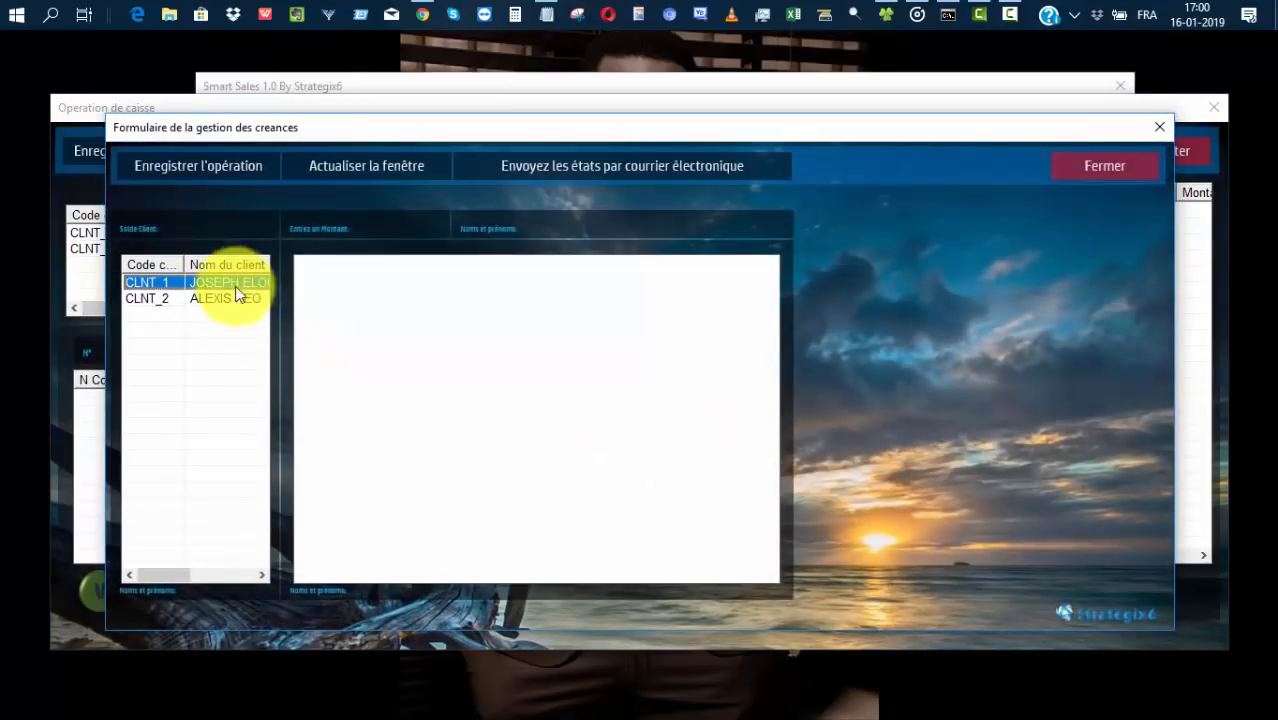
Review the repayment in the client's history, widening Date de saisie and Libelles, then close.
{"action": "left_click", "coordinate": [234, 283]}
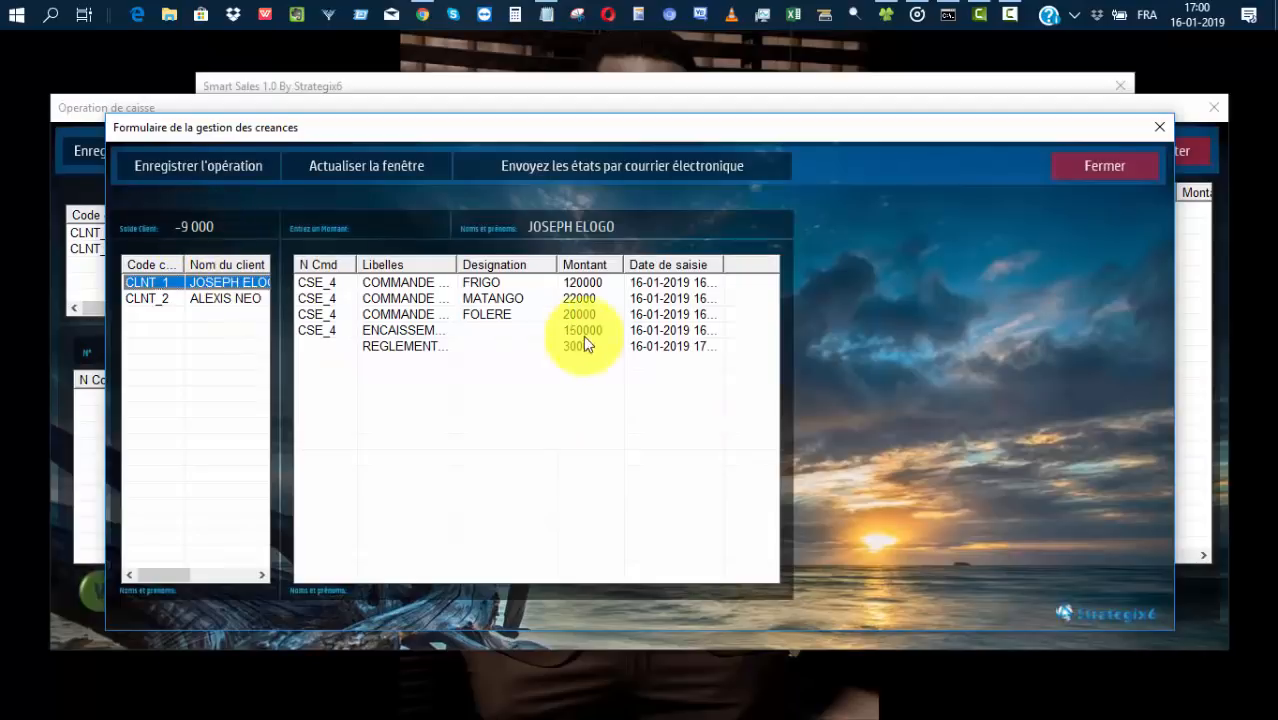
{"action": "left_click", "coordinate": [488, 346]}
{"action": "left_click_drag", "start_coordinate": [720, 265], "coordinate": [766, 264]}
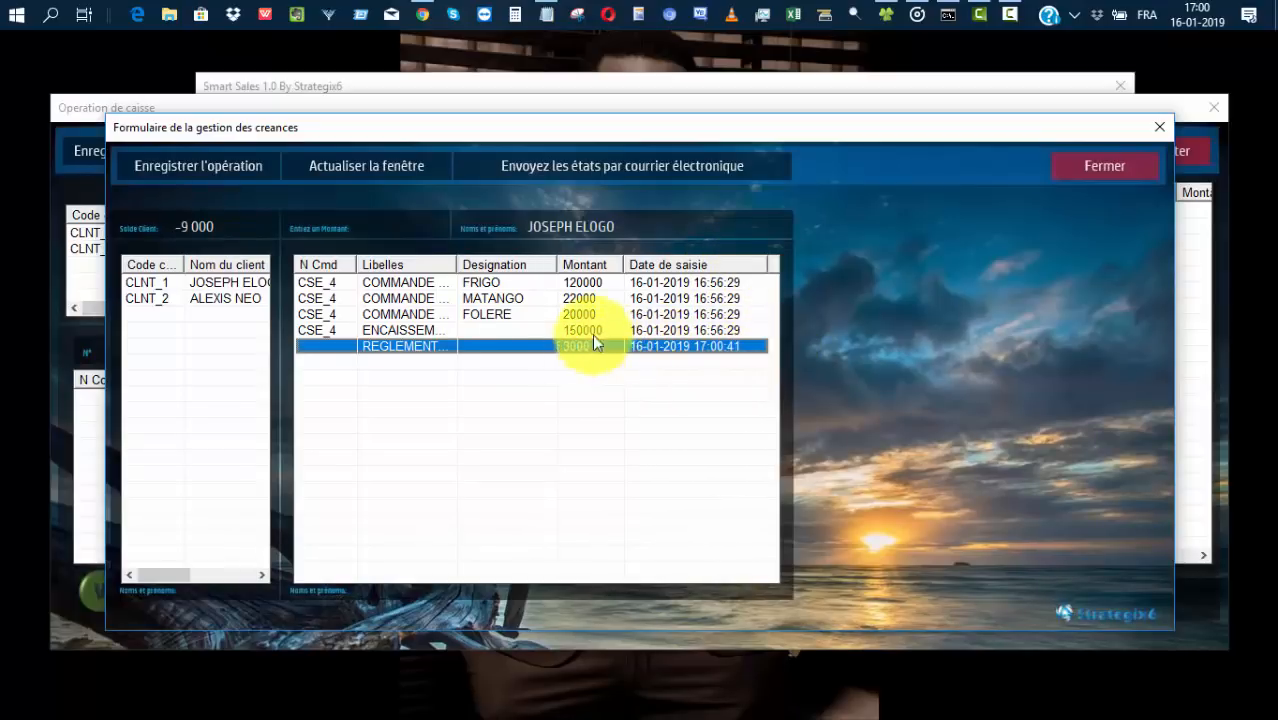
{"action": "left_click_drag", "start_coordinate": [457, 263], "coordinate": [511, 262]}
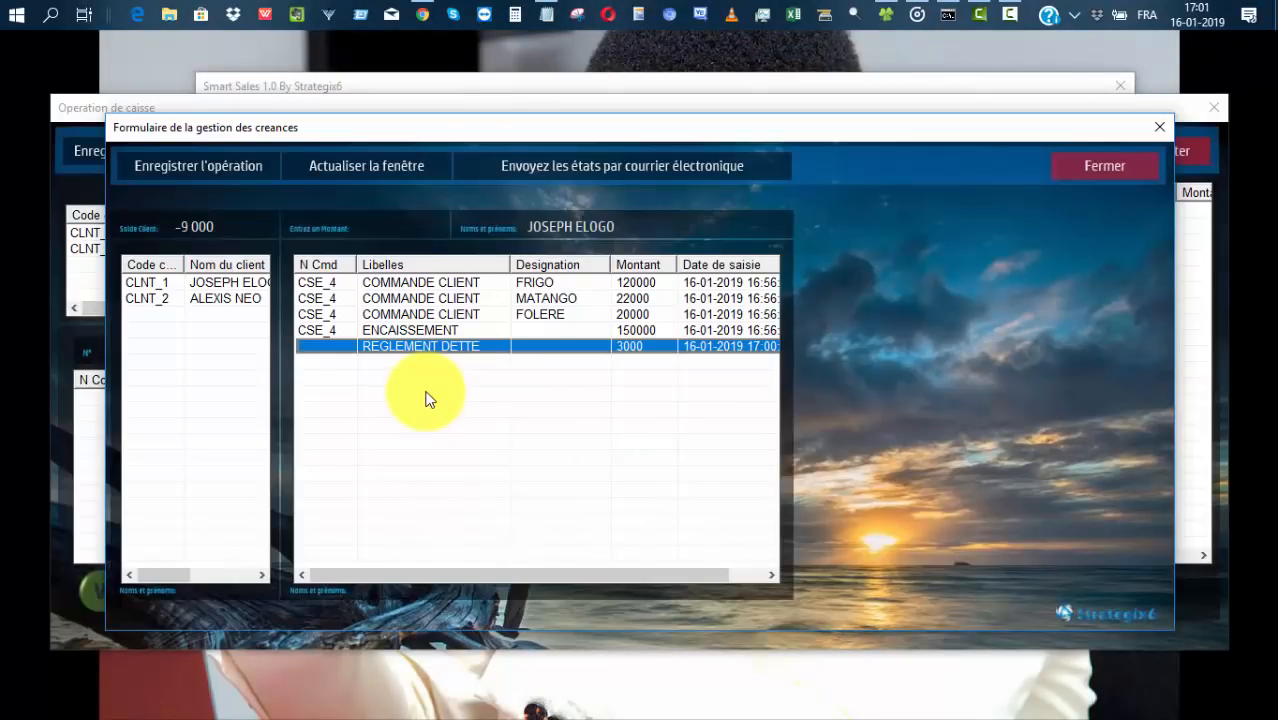
{"action": "left_click", "coordinate": [1096, 168]}
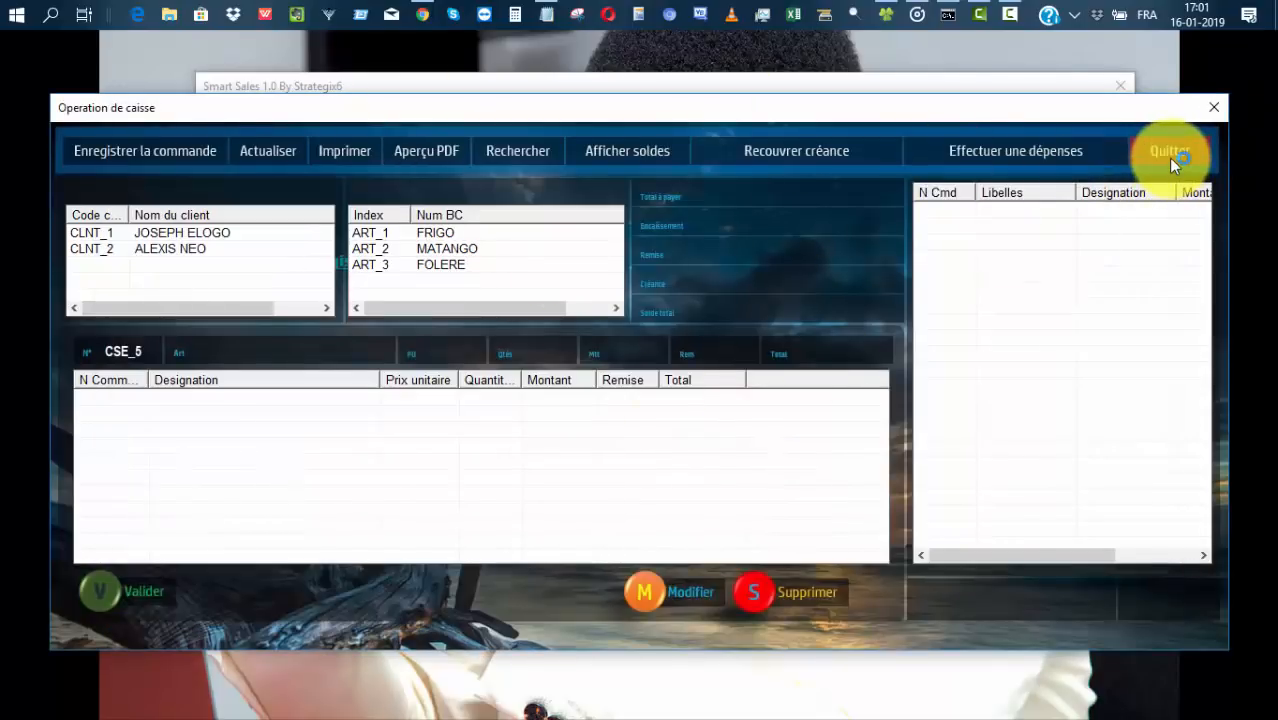
Open Analyse et statistiques and generate the revenue and expense statements for 2019.
{"action": "left_click", "coordinate": [1168, 153]}
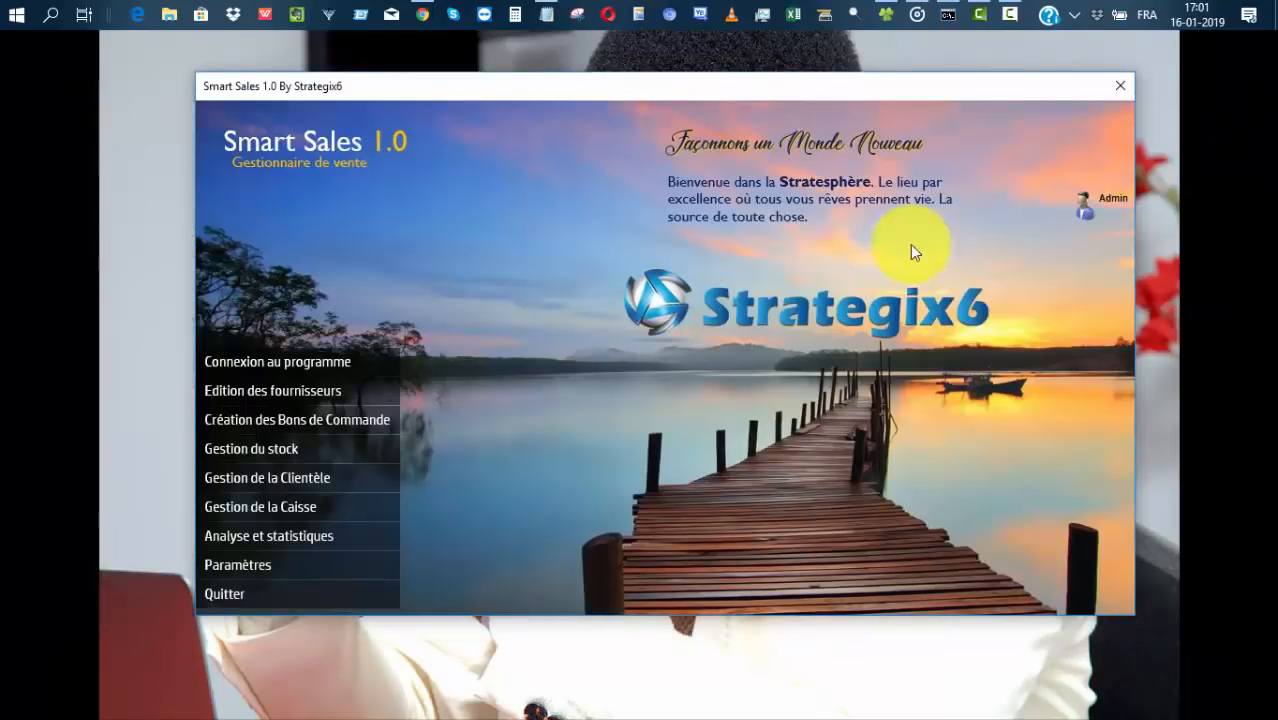
{"action": "left_click", "coordinate": [248, 535]}
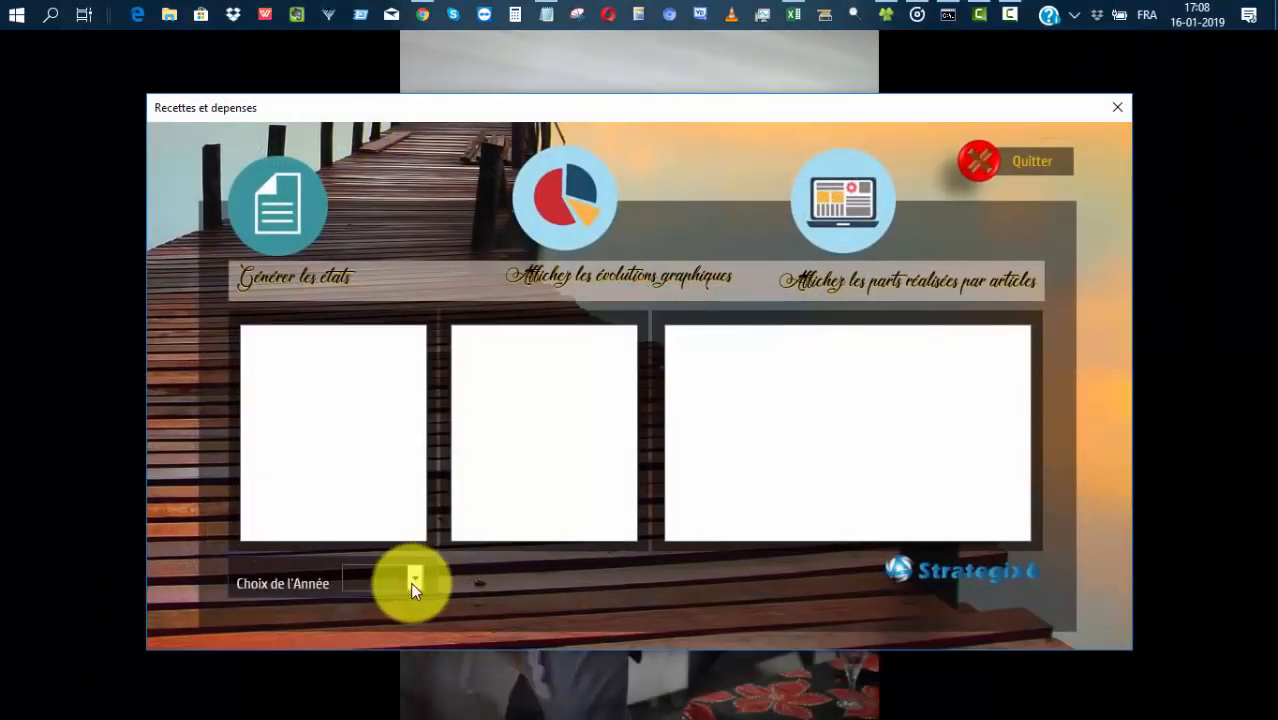
{"action": "left_click", "coordinate": [414, 577]}
{"action": "scroll", "coordinate": [423, 556], "scroll_direction": "down", "scroll_amount": 4}
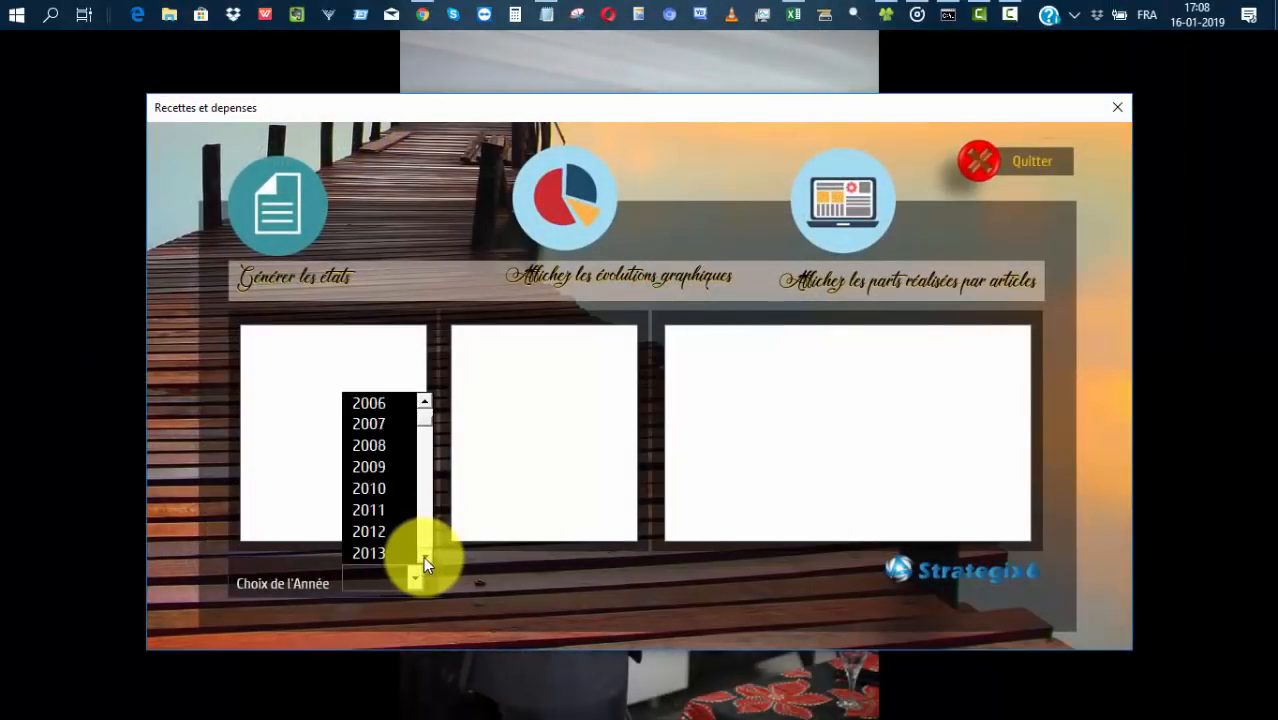
{"action": "left_click", "coordinate": [375, 532]}
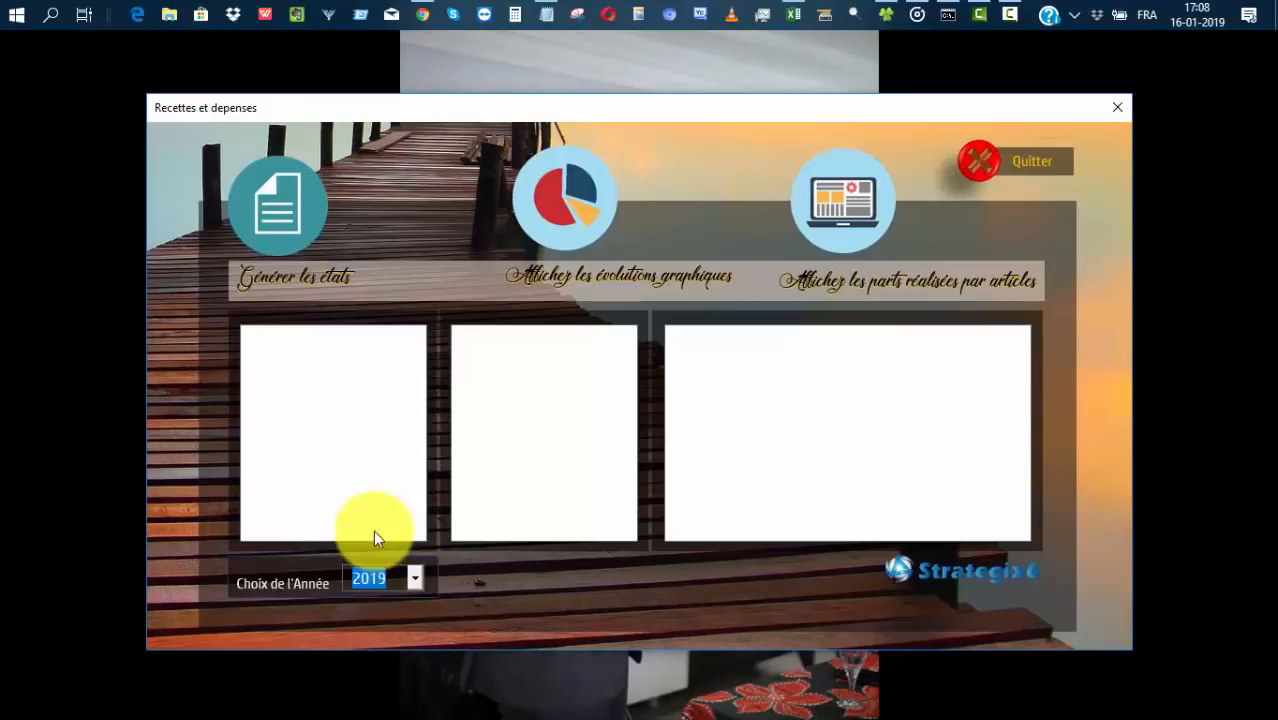
{"action": "left_click", "coordinate": [287, 216]}
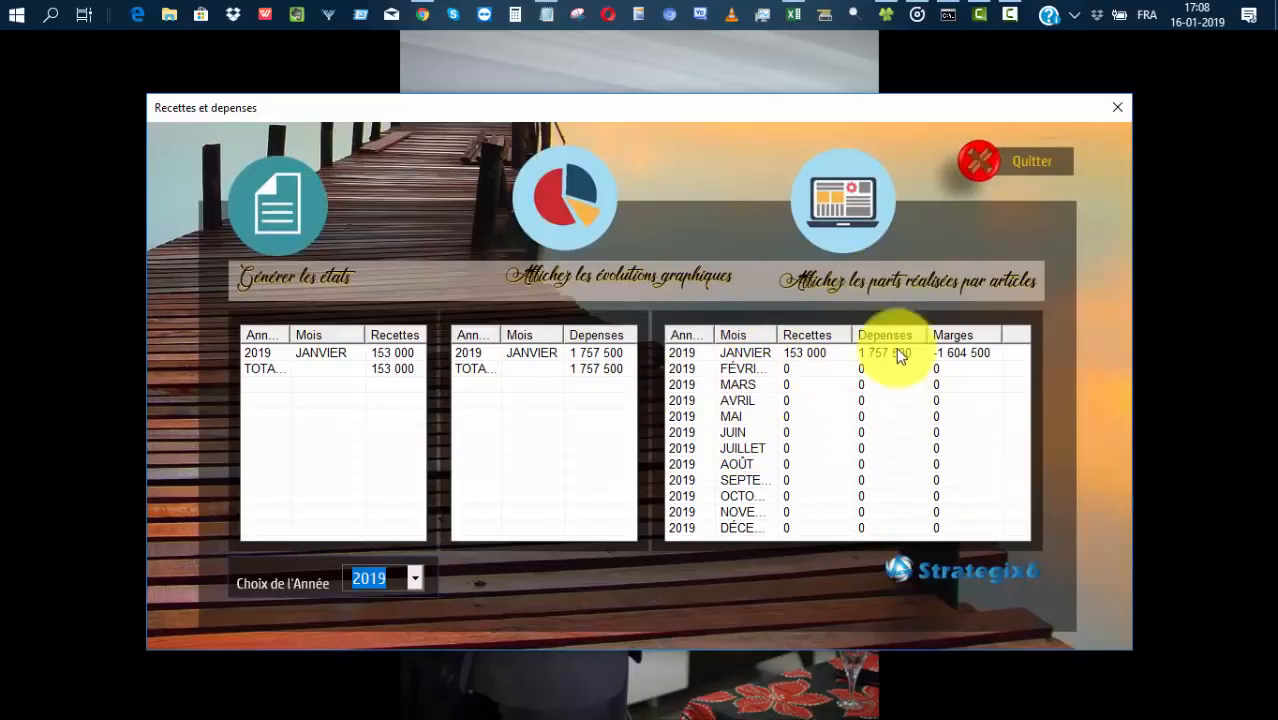
Widen the Marges column to show January's -1 604 500, then view the monthly evolution charts.
{"action": "left_click_drag", "start_coordinate": [1002, 334], "coordinate": [1016, 334]}
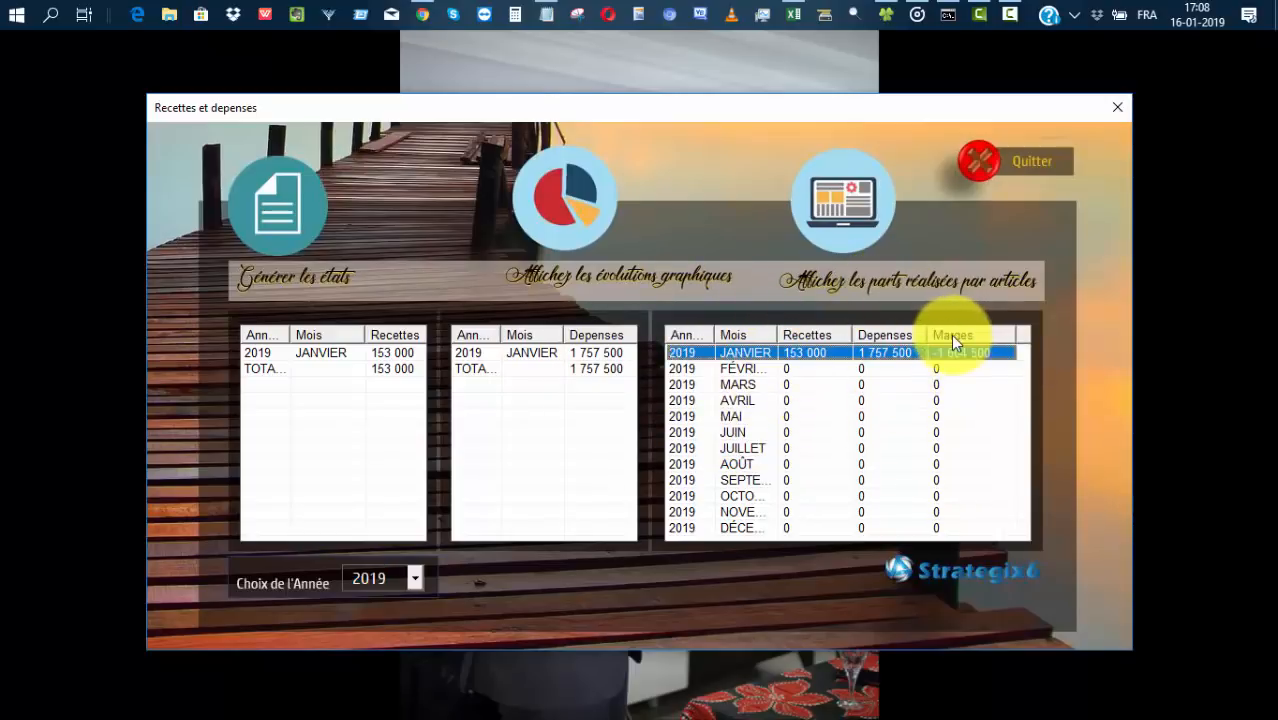
{"action": "left_click_drag", "start_coordinate": [934, 329], "coordinate": [938, 329]}
{"action": "mouse_move", "coordinate": [851, 331]}
{"action": "left_mouse_down"}
{"action": "mouse_move", "coordinate": [873, 334]}
{"action": "mouse_move", "coordinate": [858, 334]}
{"action": "left_mouse_up"}
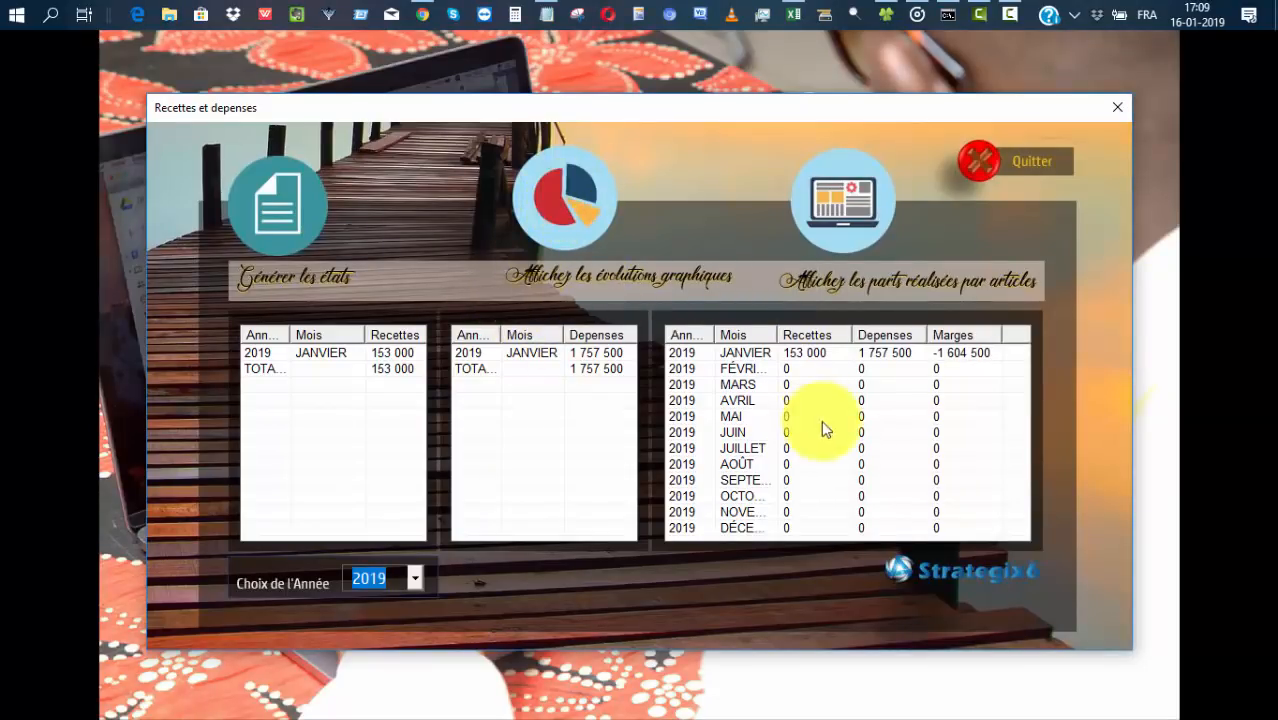
{"action": "left_click", "coordinate": [559, 202]}
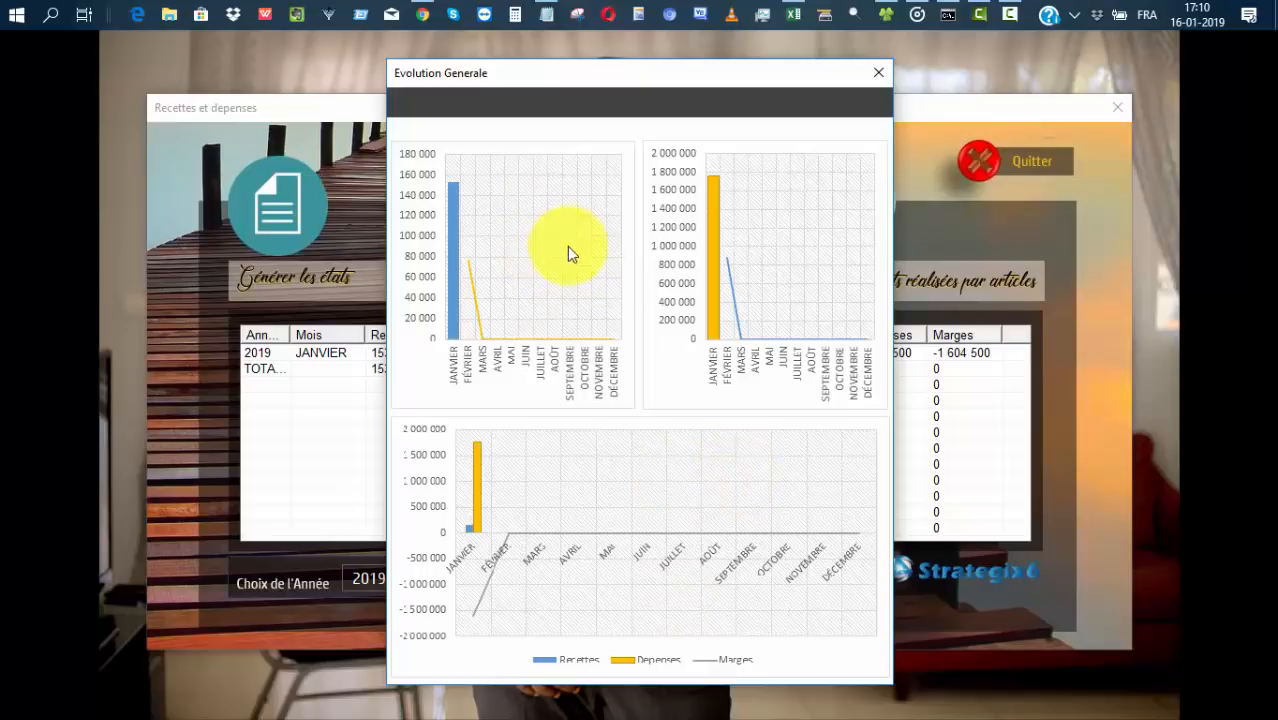
{"action": "left_click", "coordinate": [877, 72]}
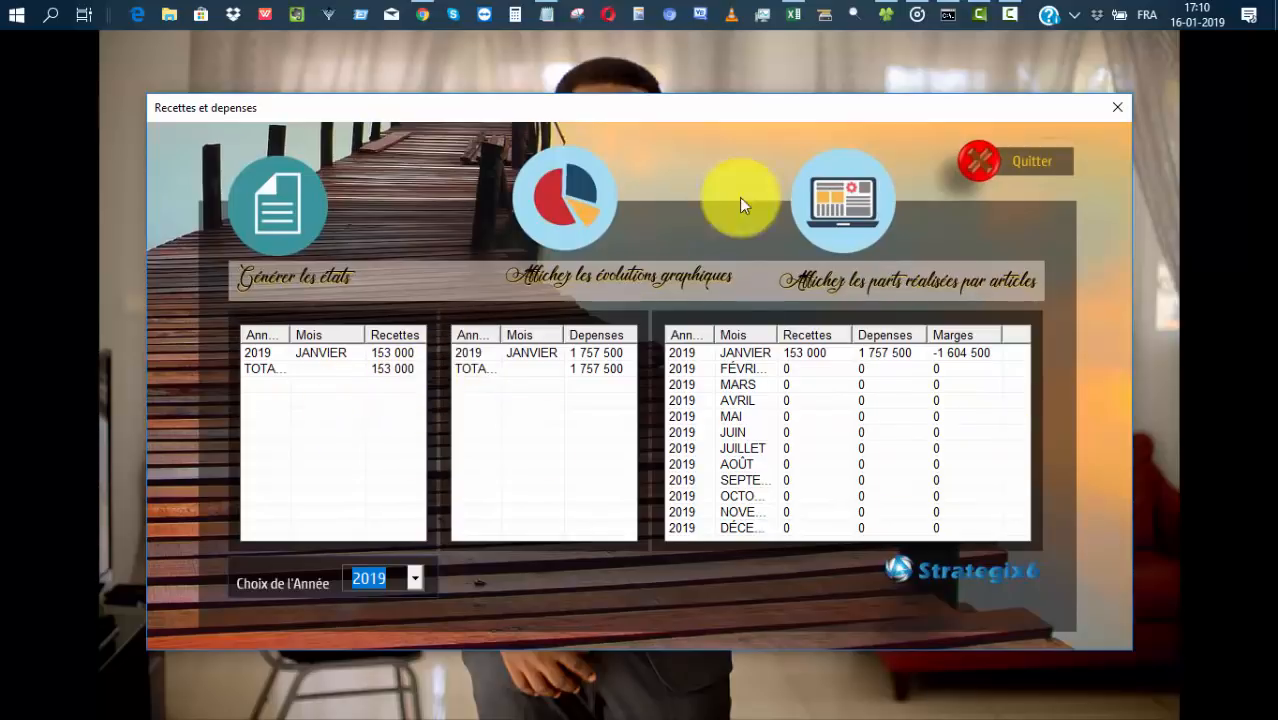
Generate January 2019 article figures and show shares: FRIGO 74.07%, MATANGO 13.58%, FOLERE 12.35%.
{"action": "left_click", "coordinate": [858, 203]}
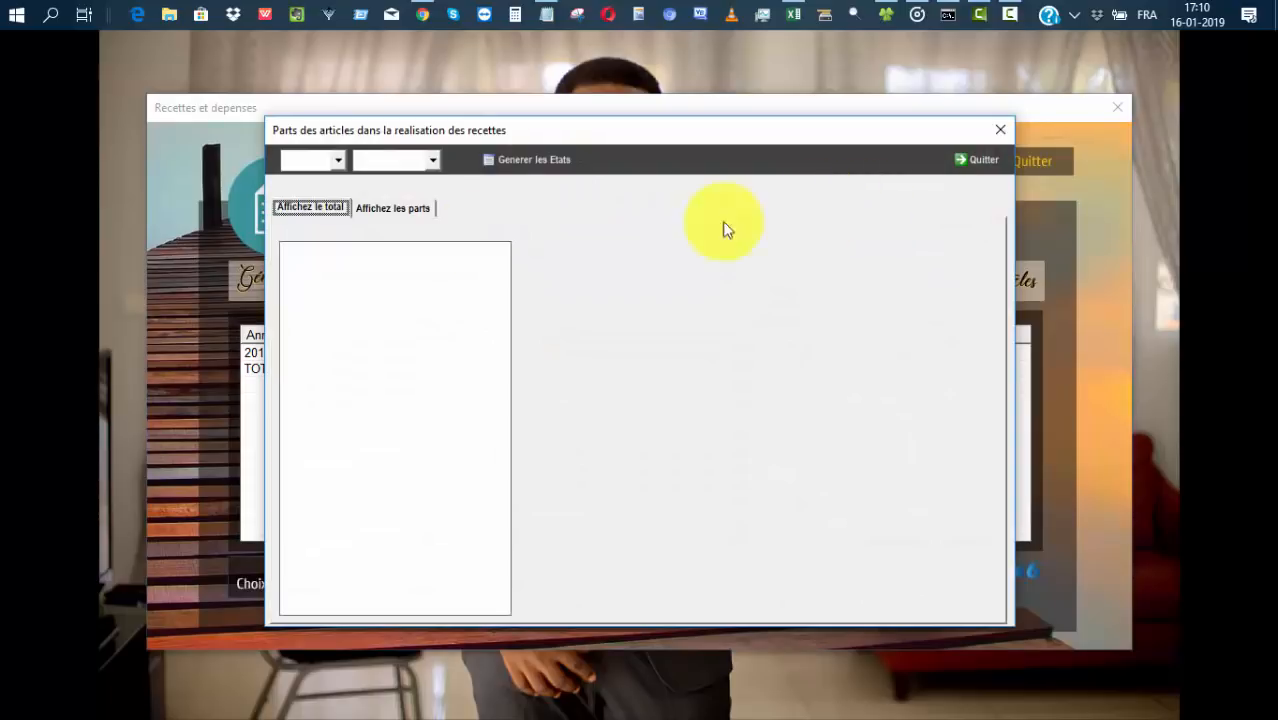
{"action": "left_click", "coordinate": [338, 160]}
{"action": "scroll", "coordinate": [369, 287], "scroll_direction": "down", "scroll_amount": 4}
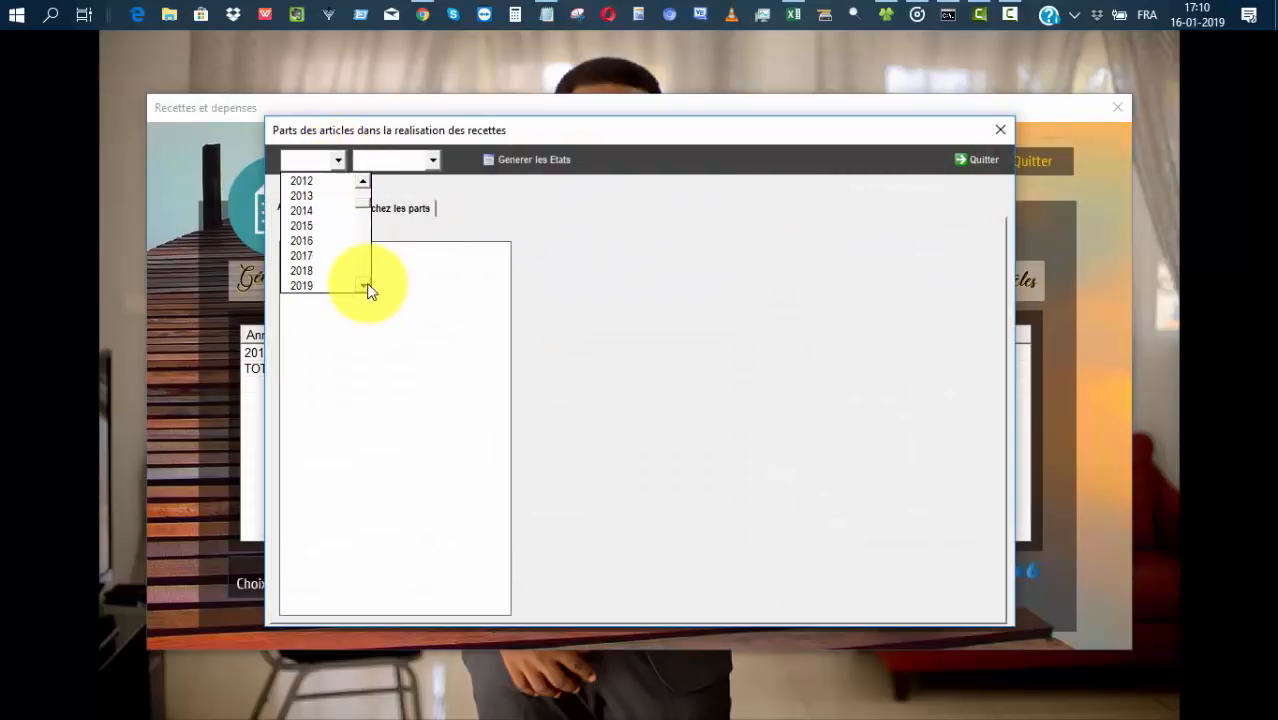
{"action": "left_click", "coordinate": [328, 284]}
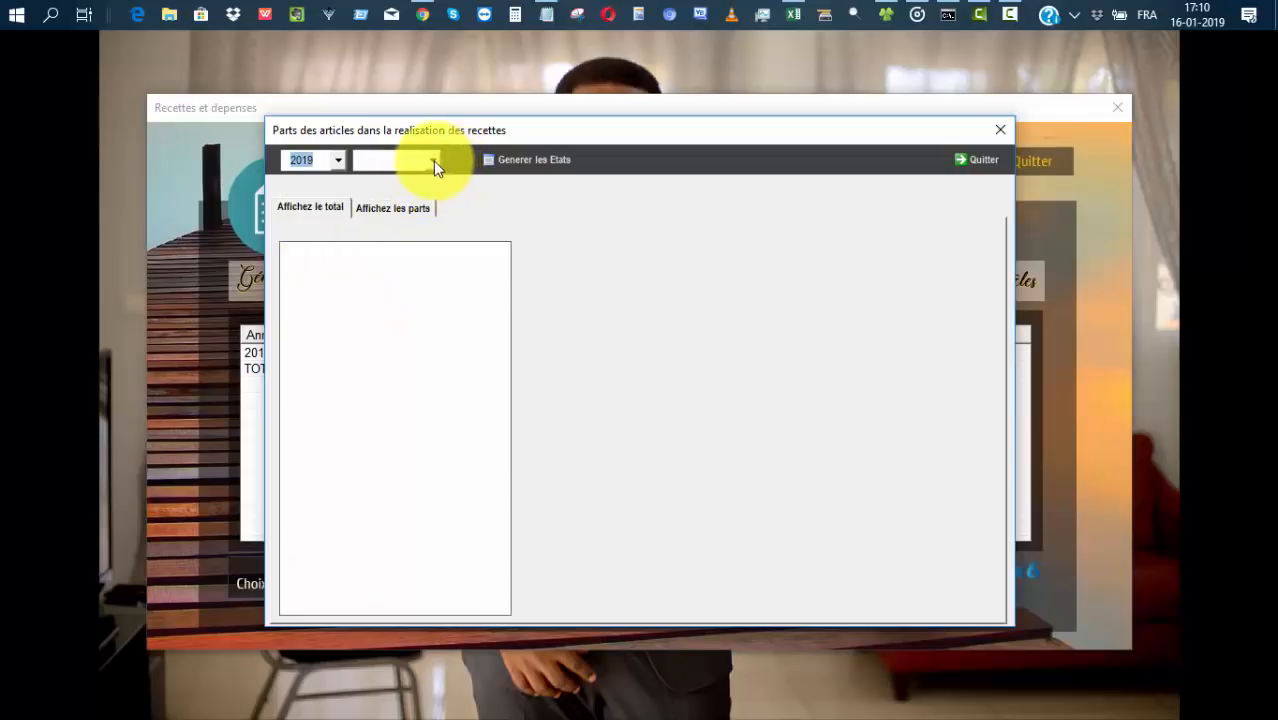
{"action": "left_click", "coordinate": [433, 160]}
{"action": "left_click", "coordinate": [395, 177]}
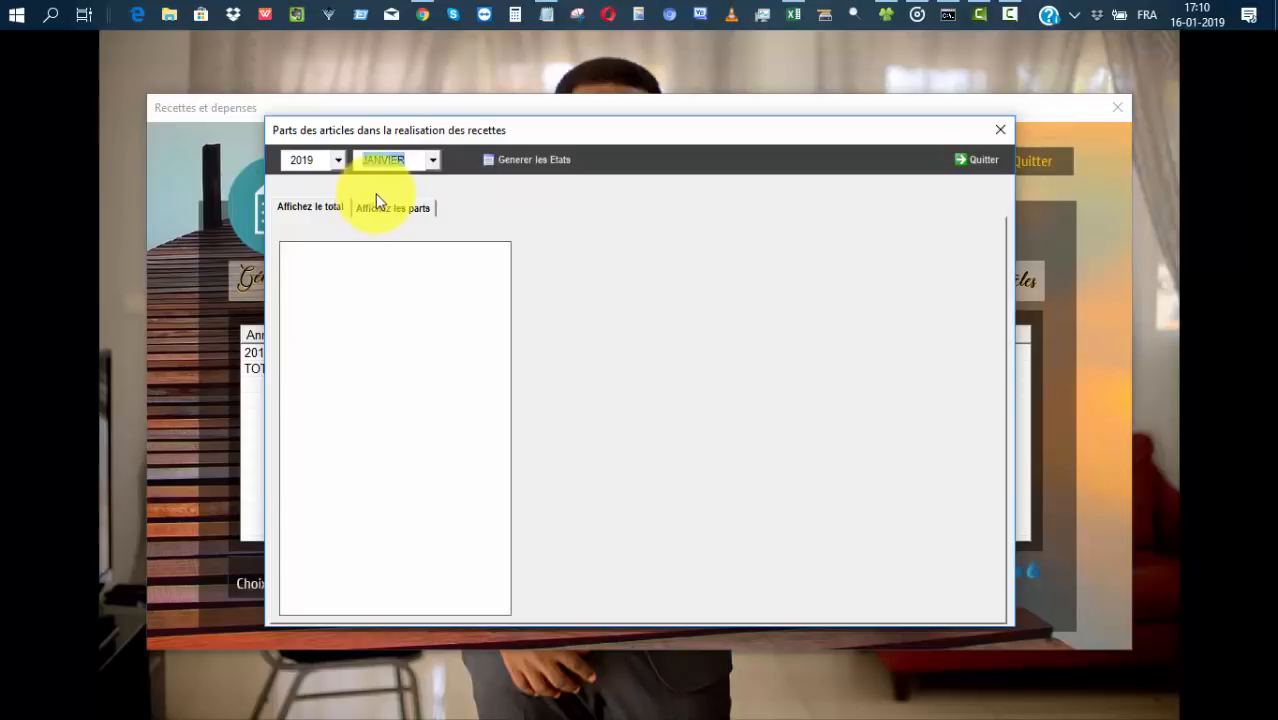
{"action": "left_click", "coordinate": [529, 160]}
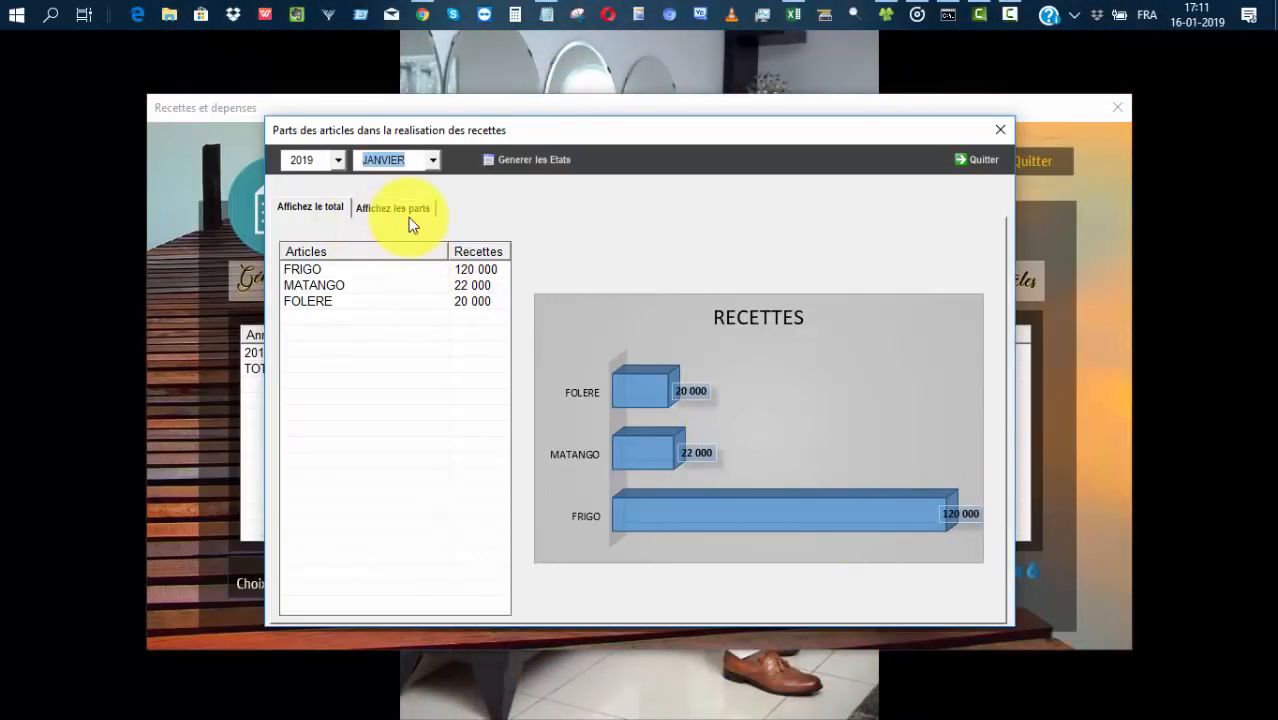
{"action": "left_click", "coordinate": [386, 212]}
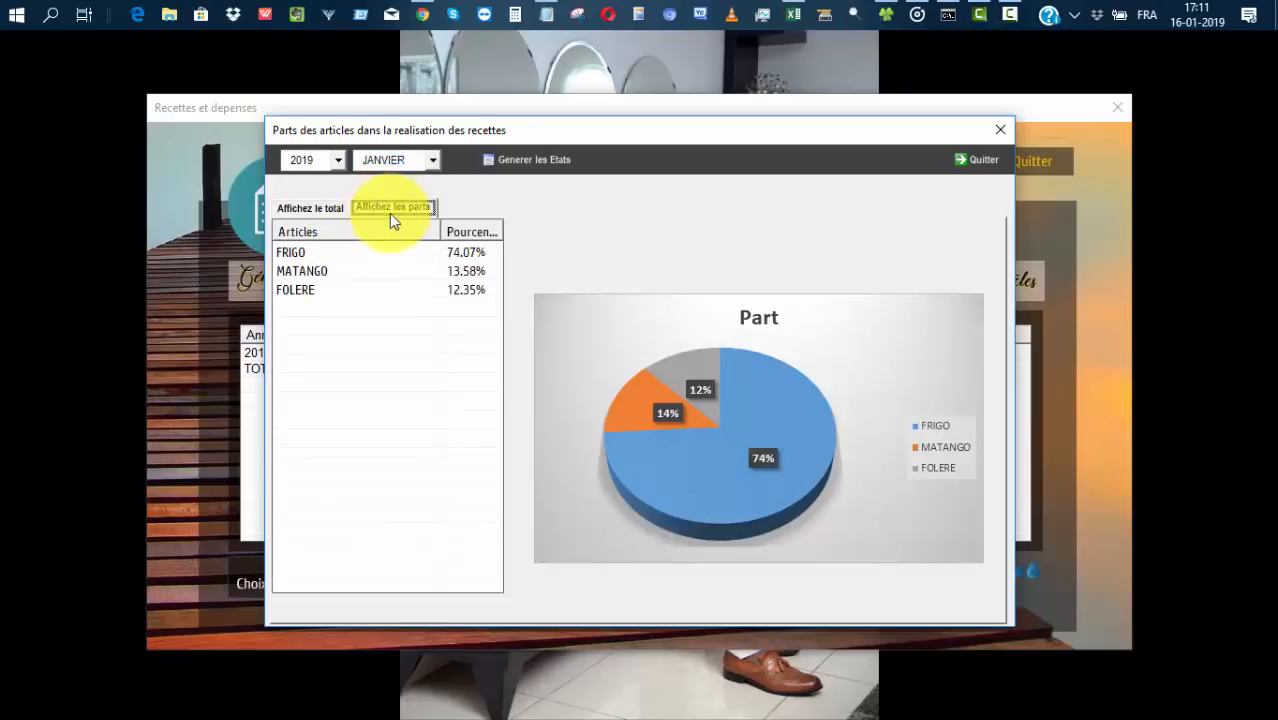